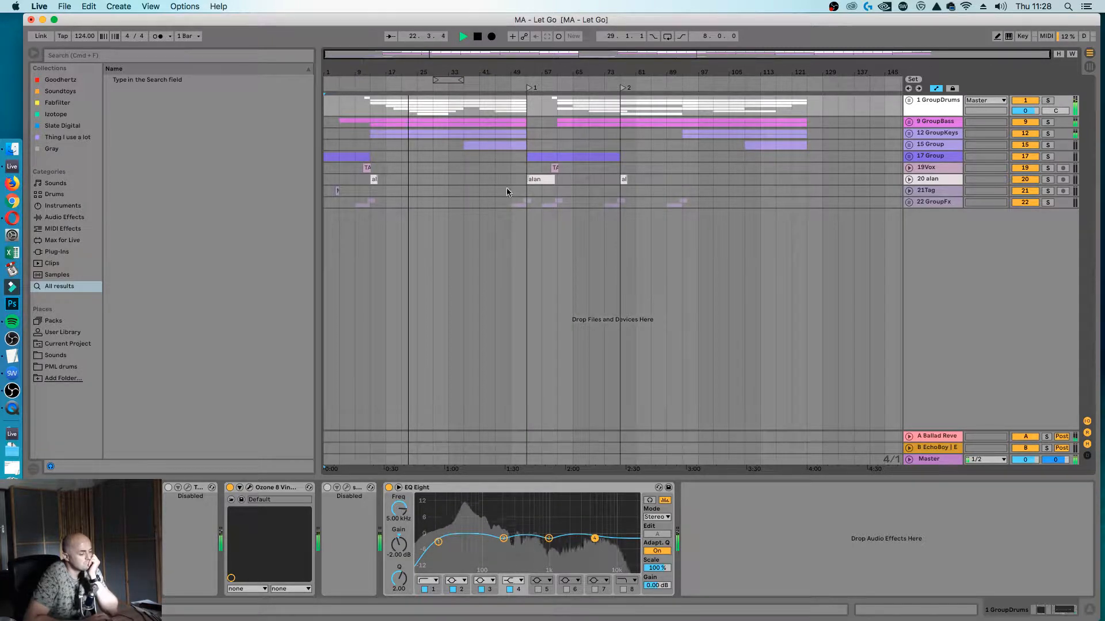
Set the GroupDrums EQ Eight low band to about 153 Hz and -2.36 dB, and the Ozone Vintage Tape bias to 5,0.
{"action": "mouse_move", "coordinate": [503, 538]}
{"action": "left_mouse_down"}
{"action": "mouse_move", "coordinate": [502, 527]}
{"action": "mouse_move", "coordinate": [494, 542]}
{"action": "left_mouse_up"}
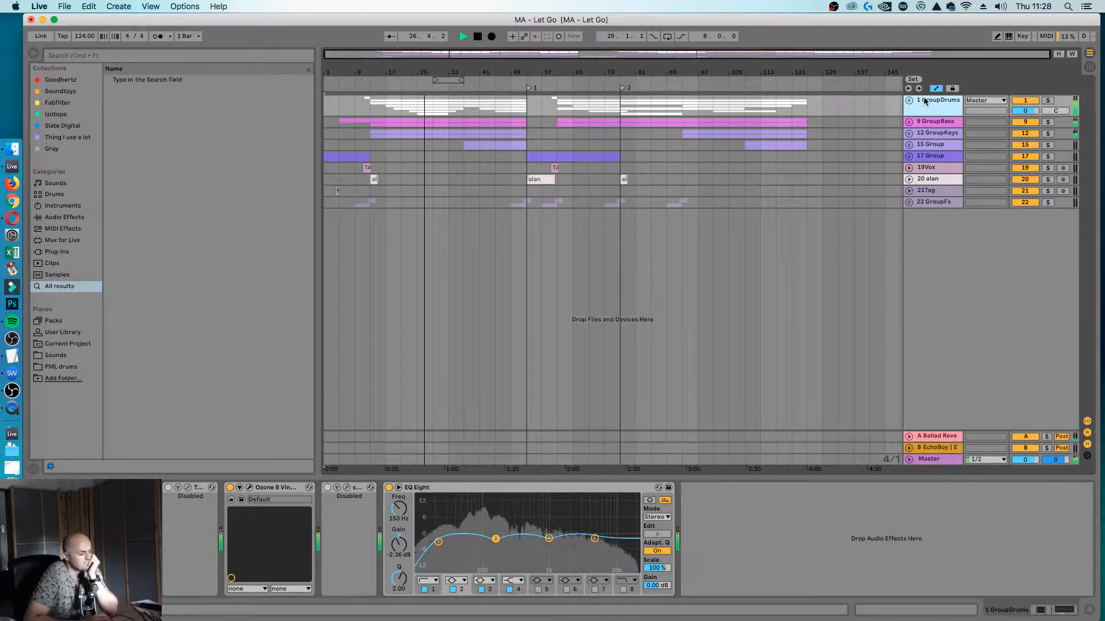
{"action": "left_click", "coordinate": [250, 488]}
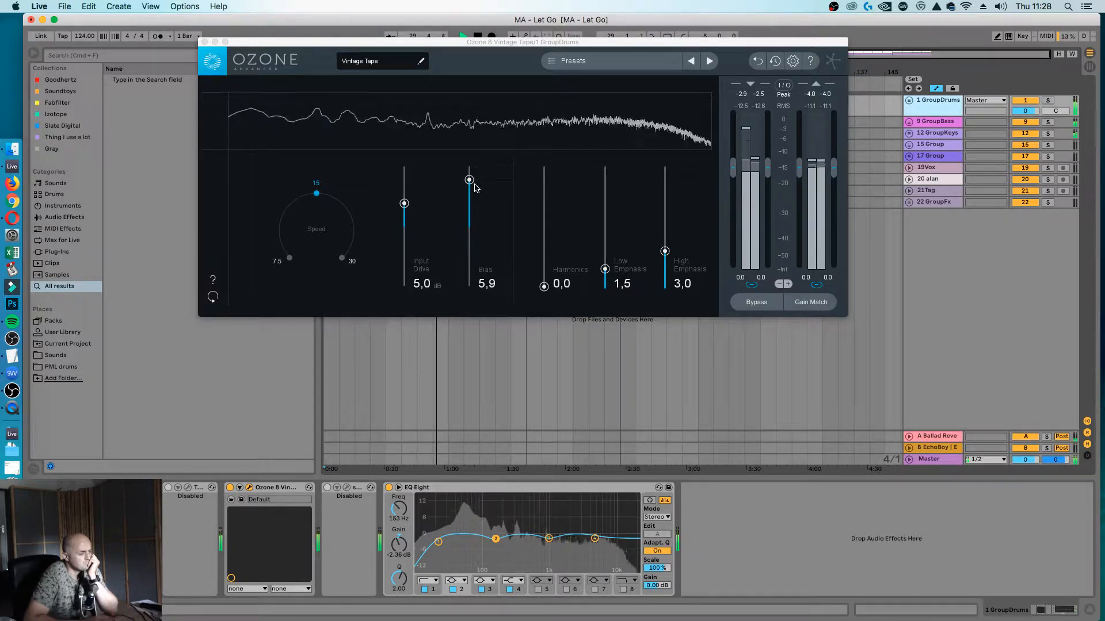
{"action": "mouse_move", "coordinate": [469, 179]}
{"action": "left_mouse_down"}
{"action": "mouse_move", "coordinate": [458, 323]}
{"action": "mouse_move", "coordinate": [460, 188]}
{"action": "left_mouse_up"}
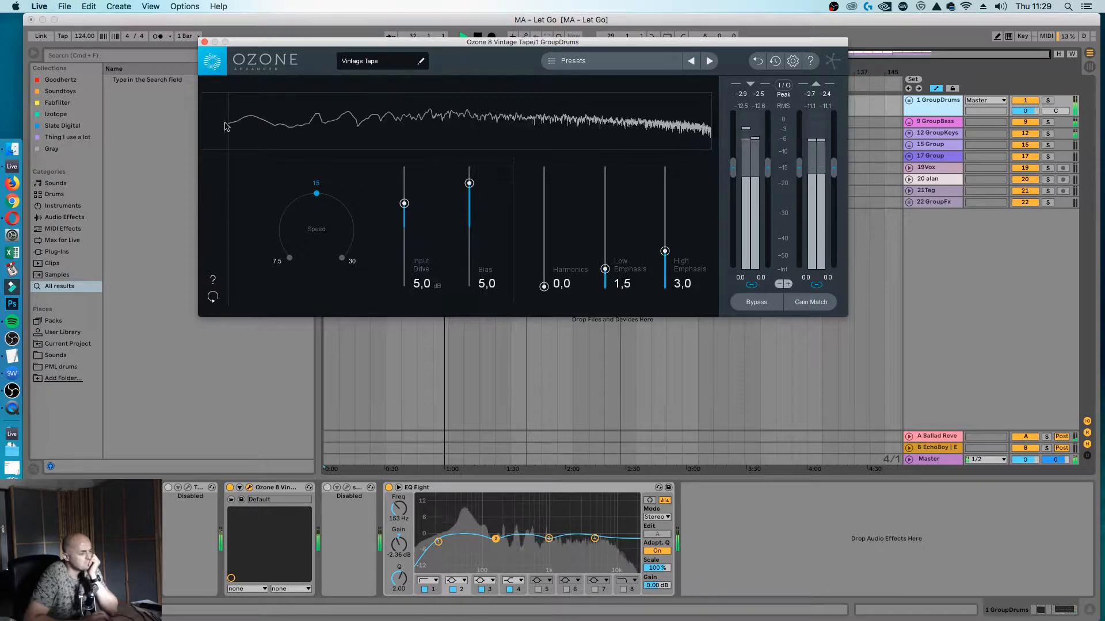
{"action": "left_click", "coordinate": [205, 42]}
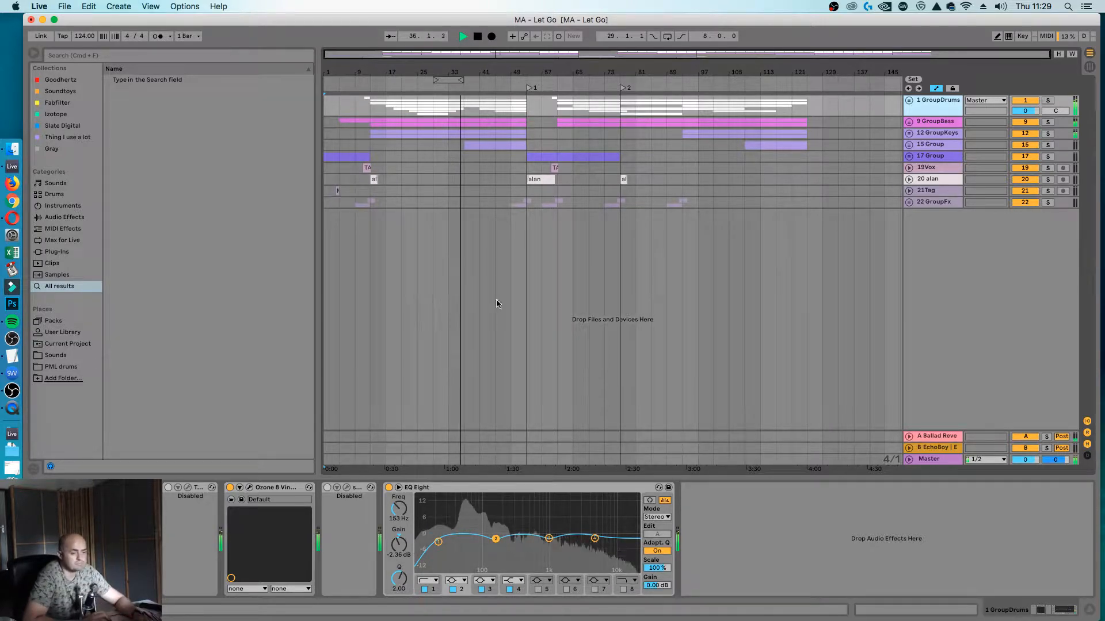
Unfold 15 Group and its pad track, and show the group's device chain.
{"action": "left_click", "coordinate": [913, 148]}
{"action": "left_click", "coordinate": [909, 145]}
{"action": "left_click", "coordinate": [933, 190]}
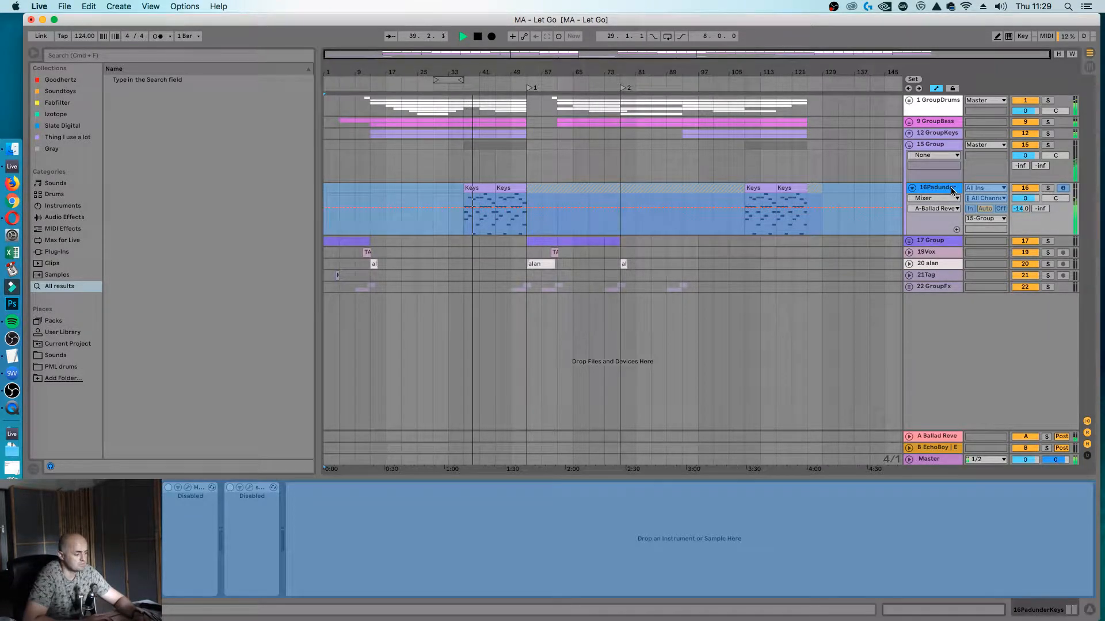
{"action": "left_click", "coordinate": [944, 148]}
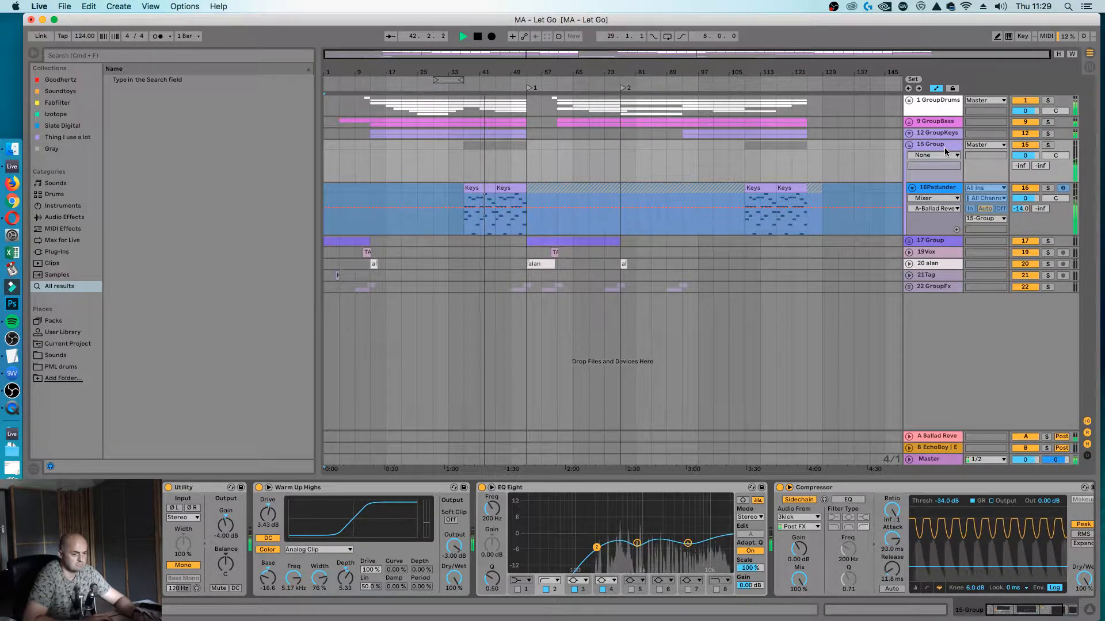
{"action": "left_click", "coordinate": [183, 566]}
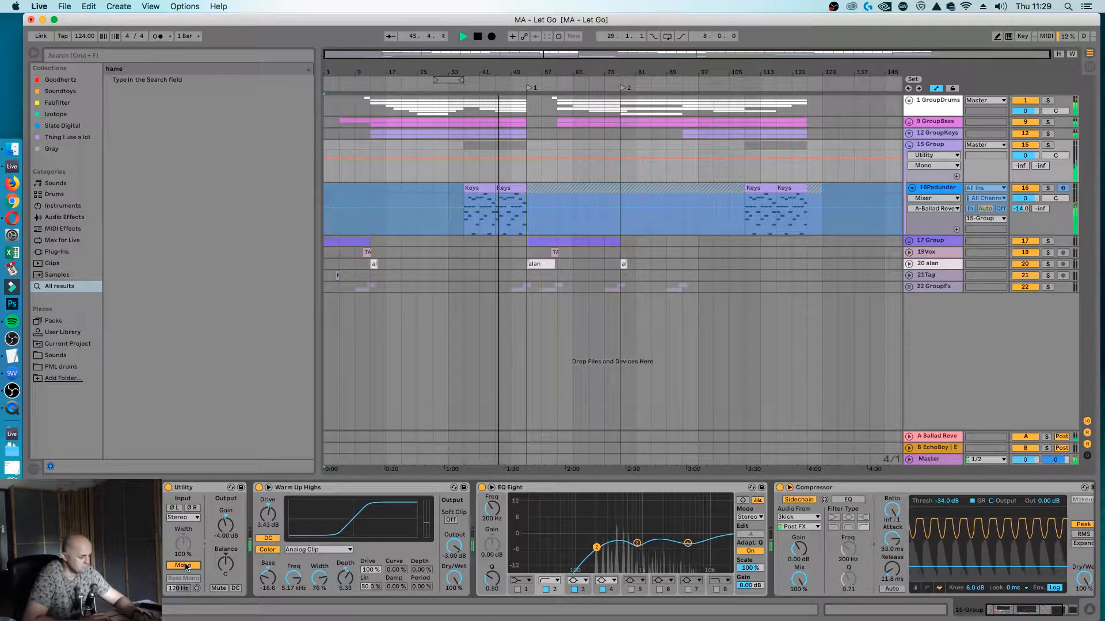
{"action": "left_click", "coordinate": [211, 488]}
{"action": "left_click", "coordinate": [1041, 611]}
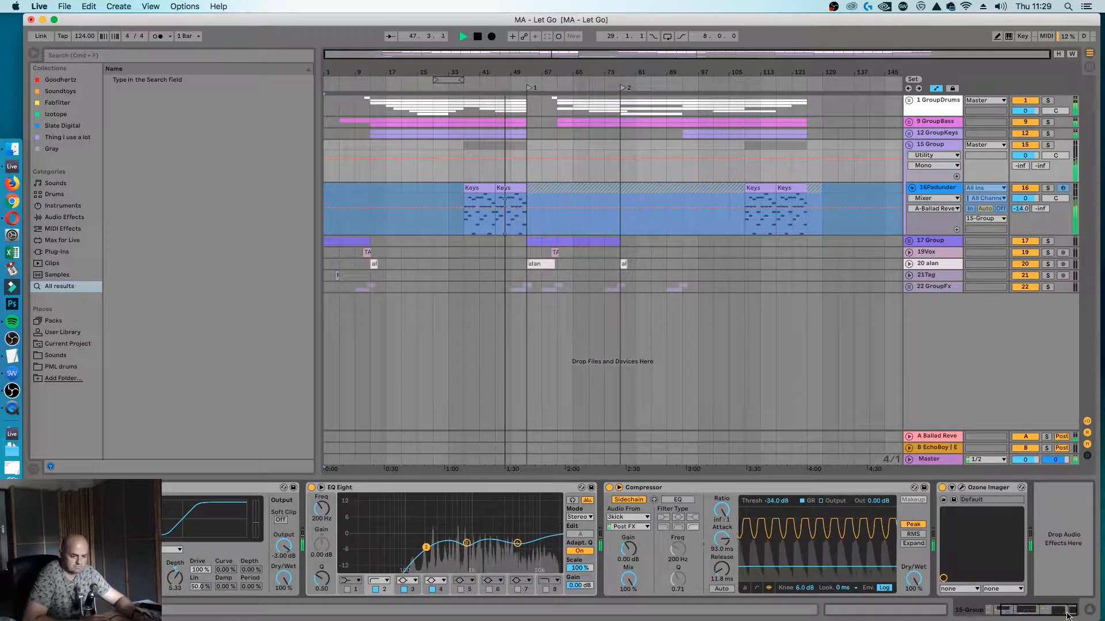
{"action": "left_click_drag", "start_coordinate": [1067, 614], "coordinate": [991, 606]}
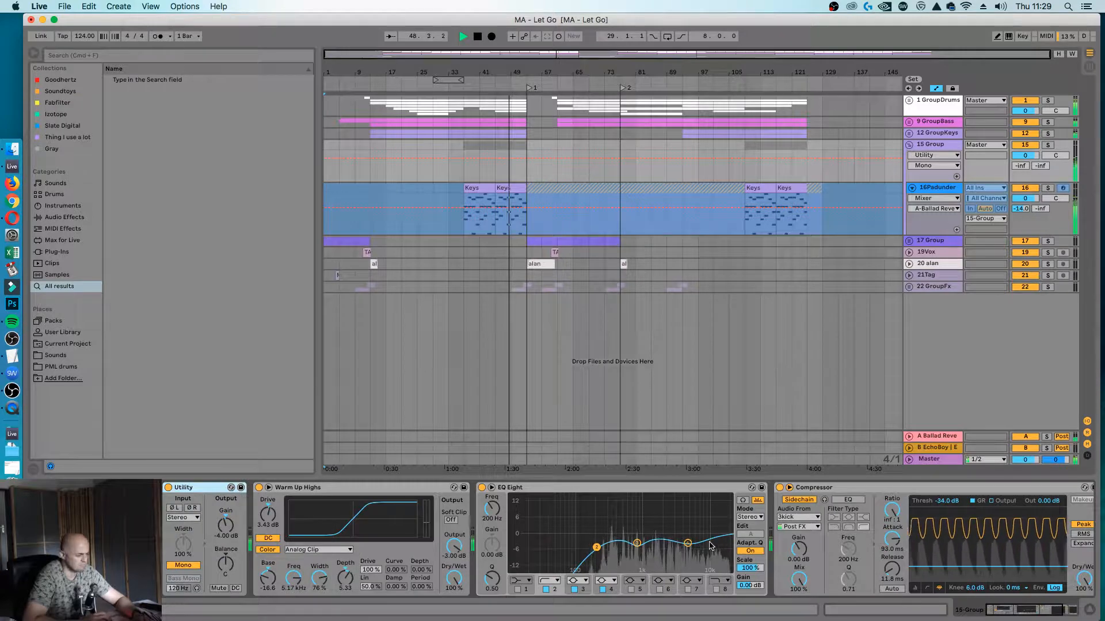
{"action": "left_click", "coordinate": [176, 566]}
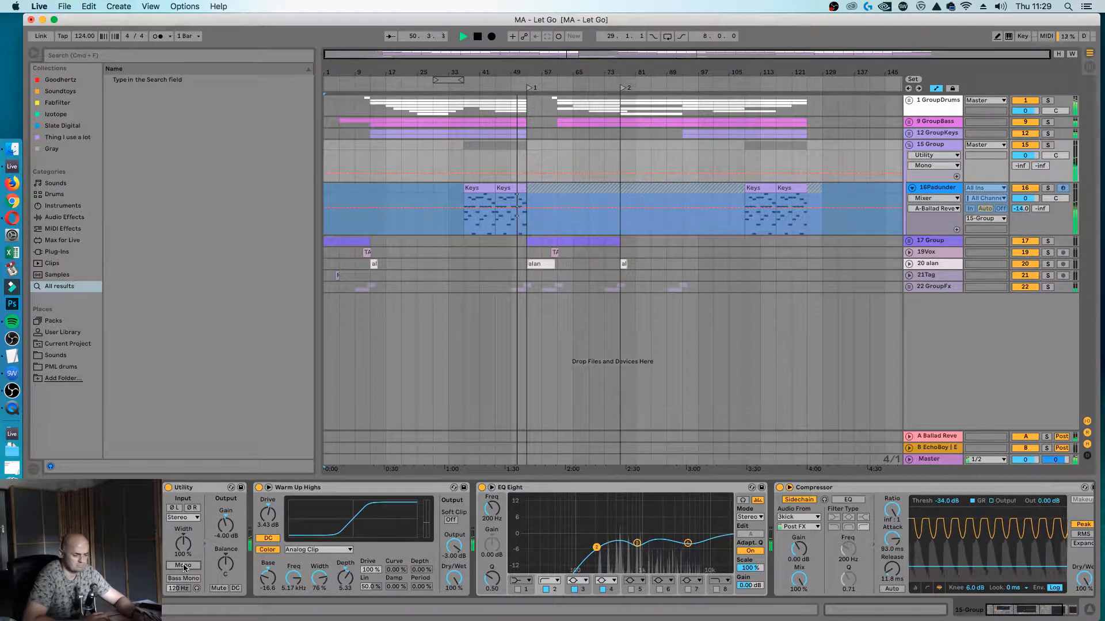
{"action": "left_click", "coordinate": [184, 566]}
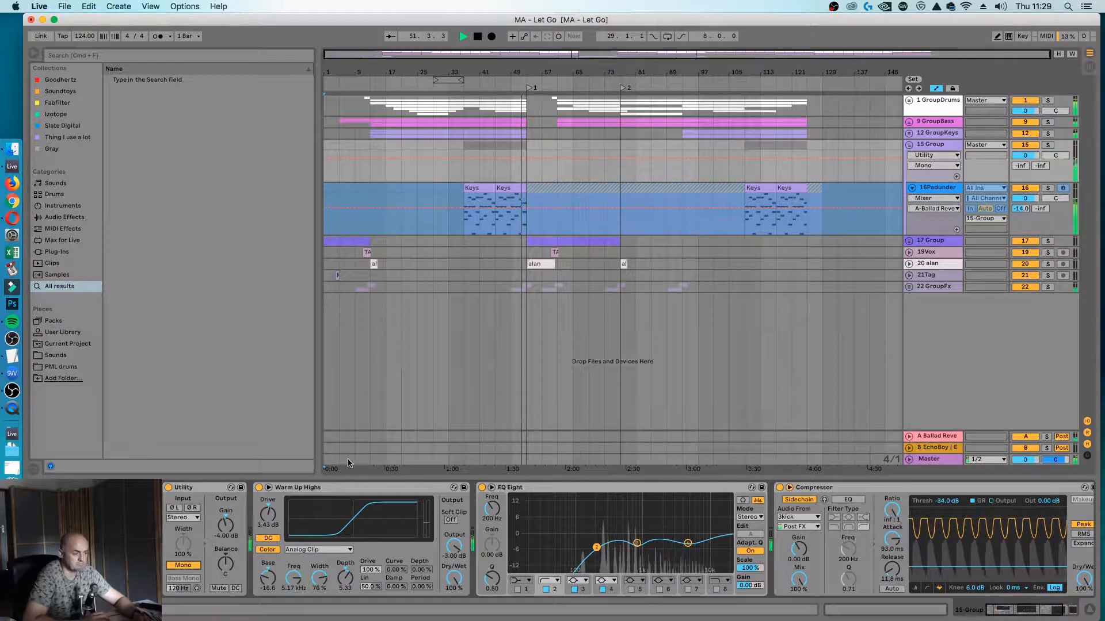
Audition the song from about bar 61 and bar 109, stop playback, and fold the pad track and 15 Group.
{"action": "left_click", "coordinate": [558, 144]}
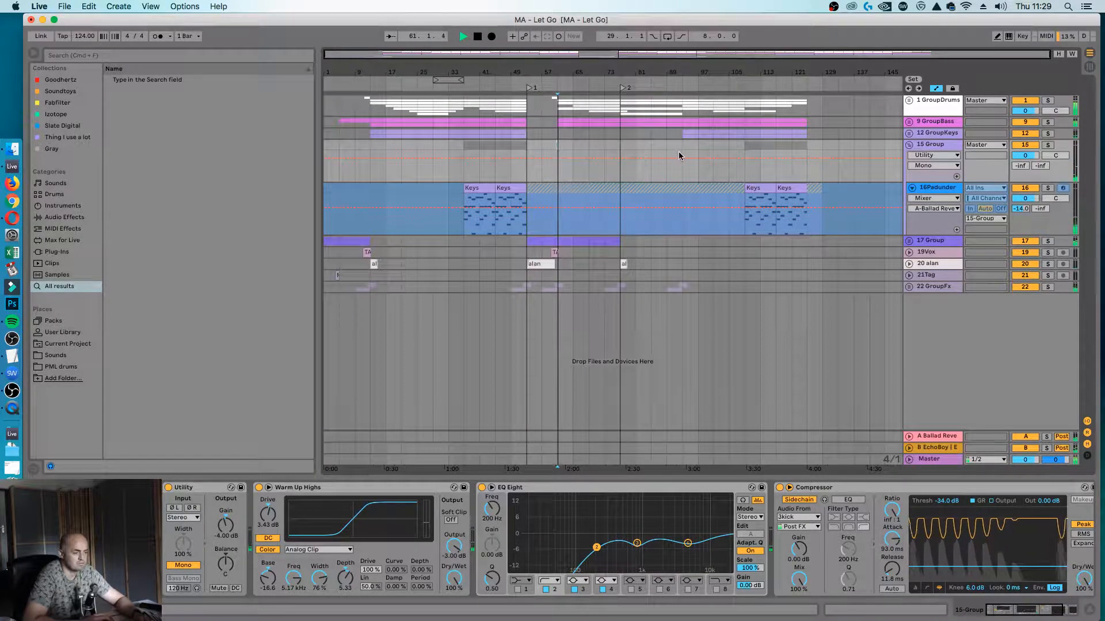
{"action": "left_click", "coordinate": [749, 144]}
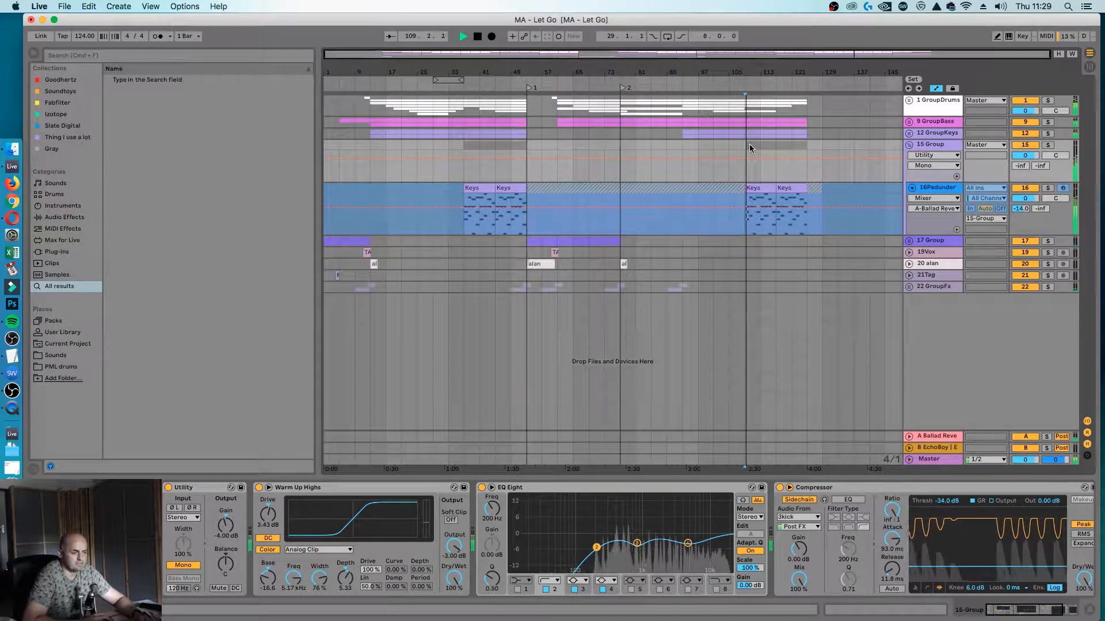
{"action": "key", "text": "space"}
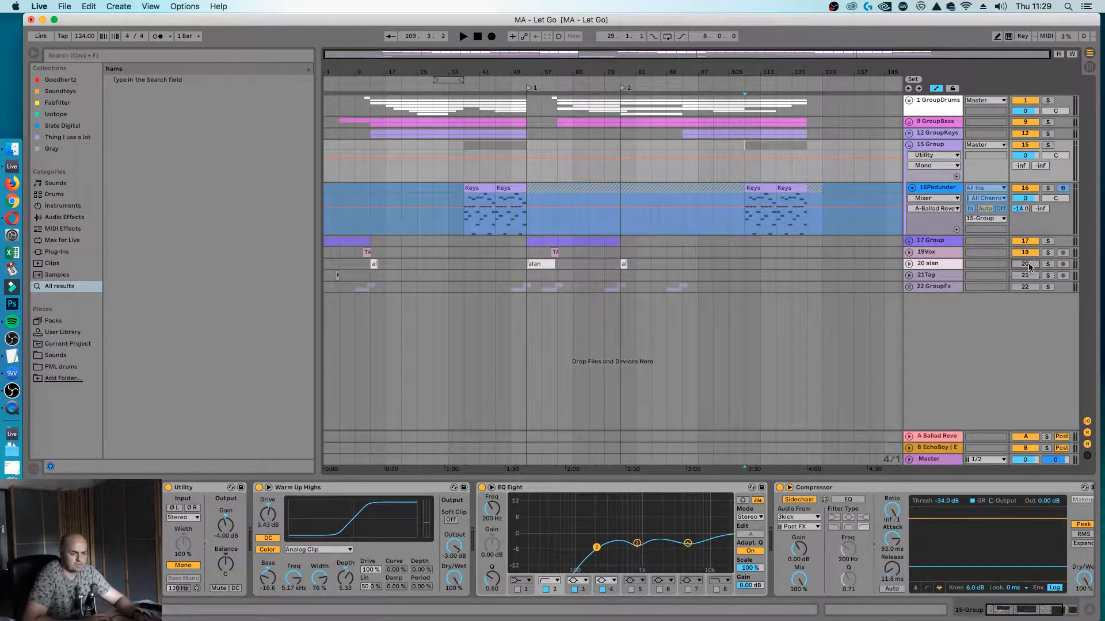
{"action": "left_click", "coordinate": [912, 188]}
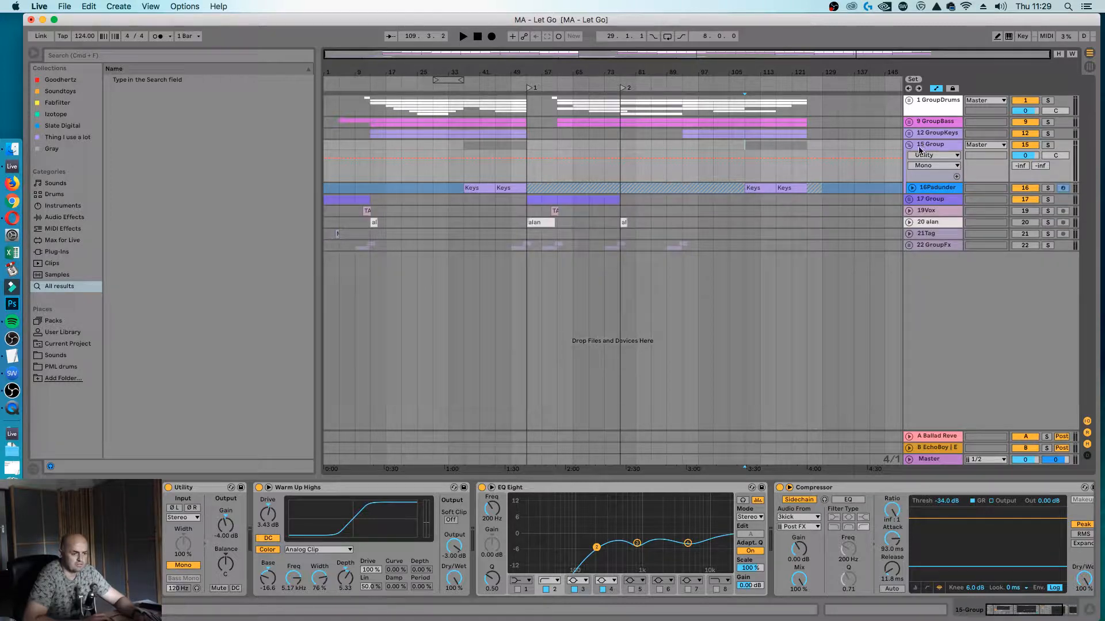
{"action": "left_click", "coordinate": [909, 145]}
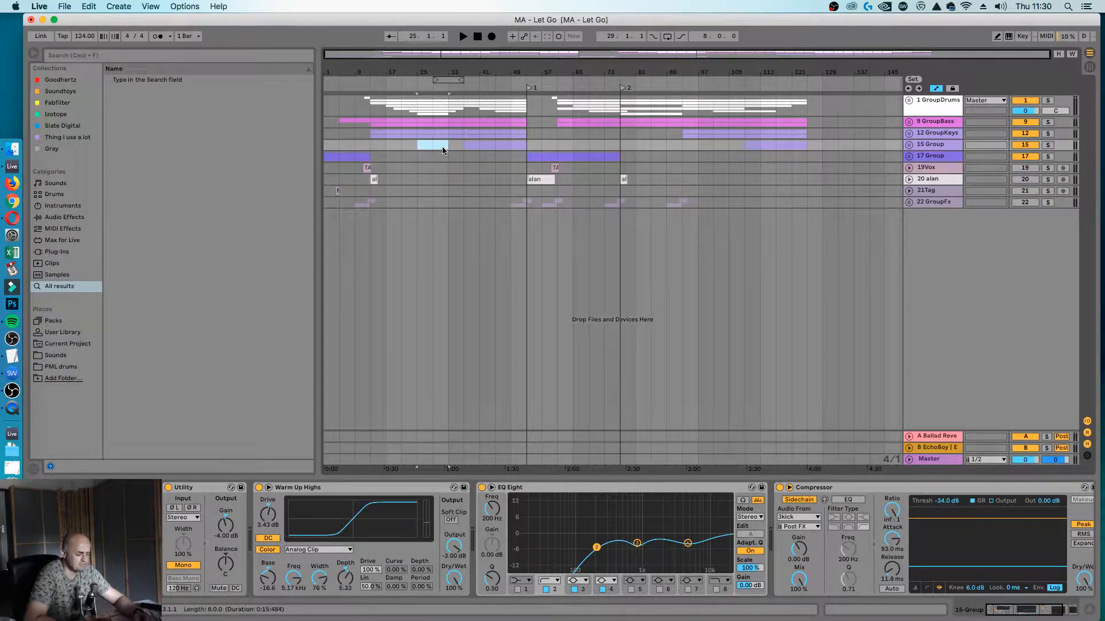
Loop the eight bars from bar 25 and set the playback start at bar 25.
{"action": "key", "text": "super+l"}
{"action": "left_click", "coordinate": [943, 464]}
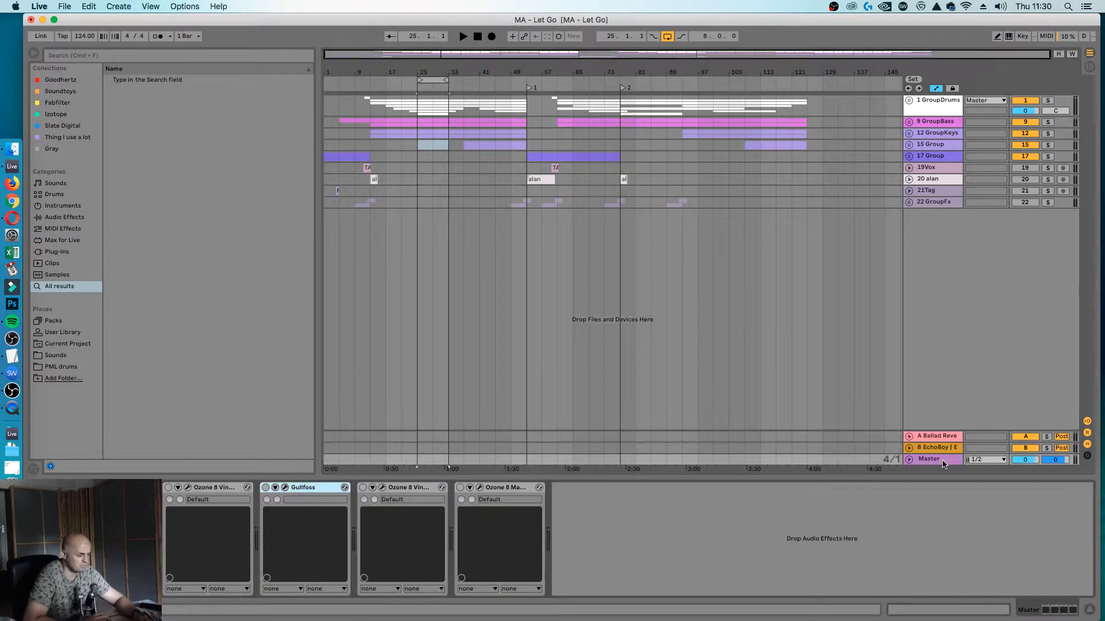
{"action": "left_click_drag", "start_coordinate": [432, 55], "coordinate": [449, 70]}
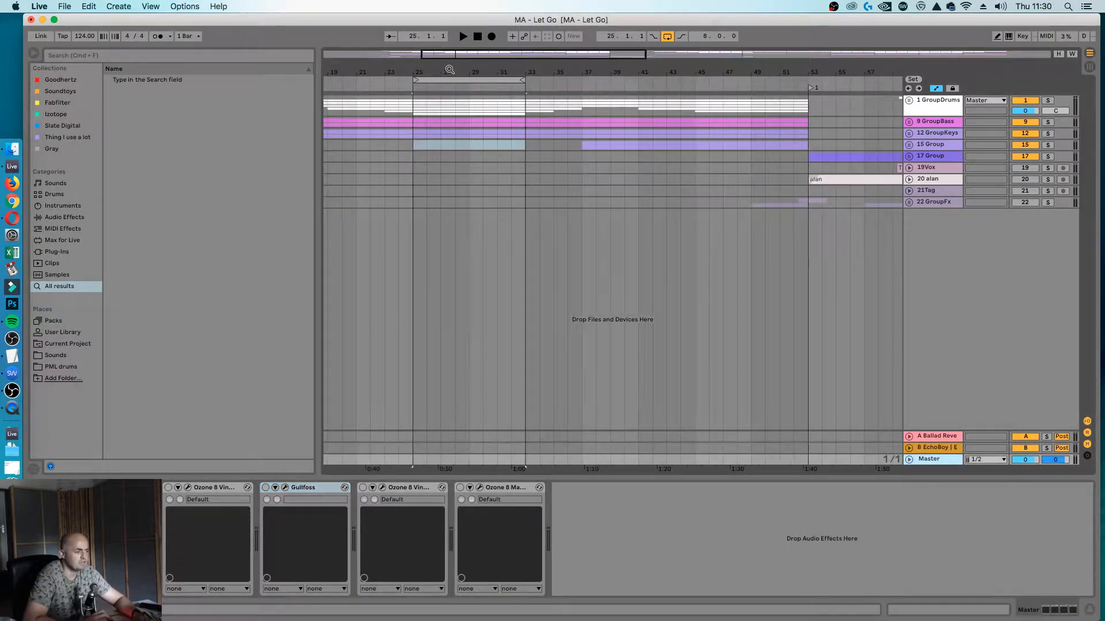
{"action": "left_click", "coordinate": [416, 177]}
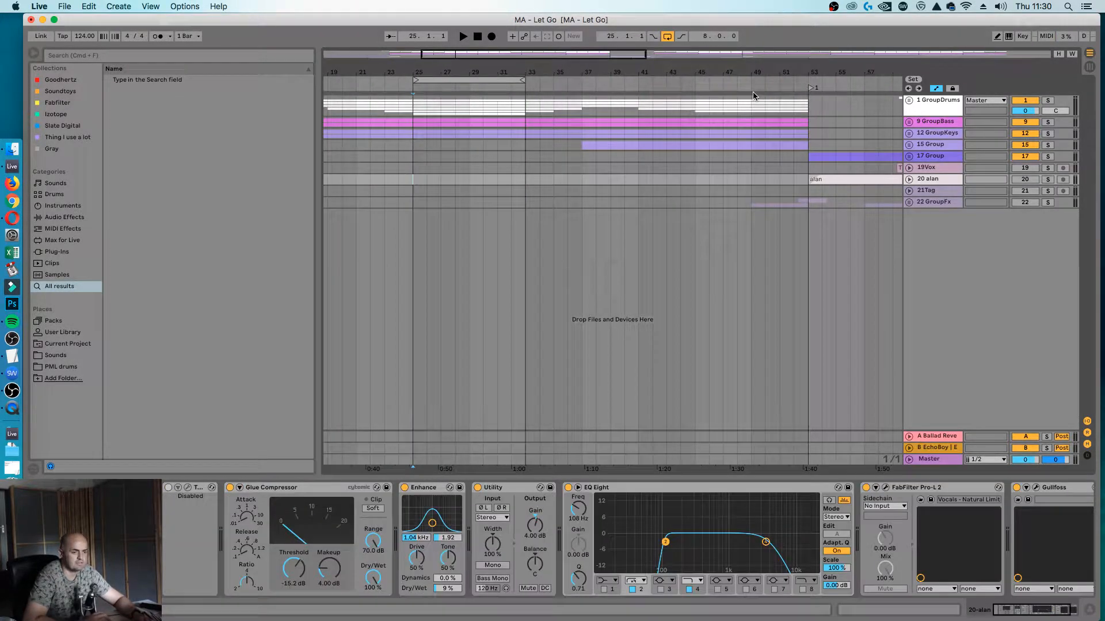
Solo GroupDrums during playback and deactivate GroupBass, GroupKeys, 15 Group and 17 Group.
{"action": "left_click", "coordinate": [1047, 100]}
{"action": "left_click", "coordinate": [1033, 122]}
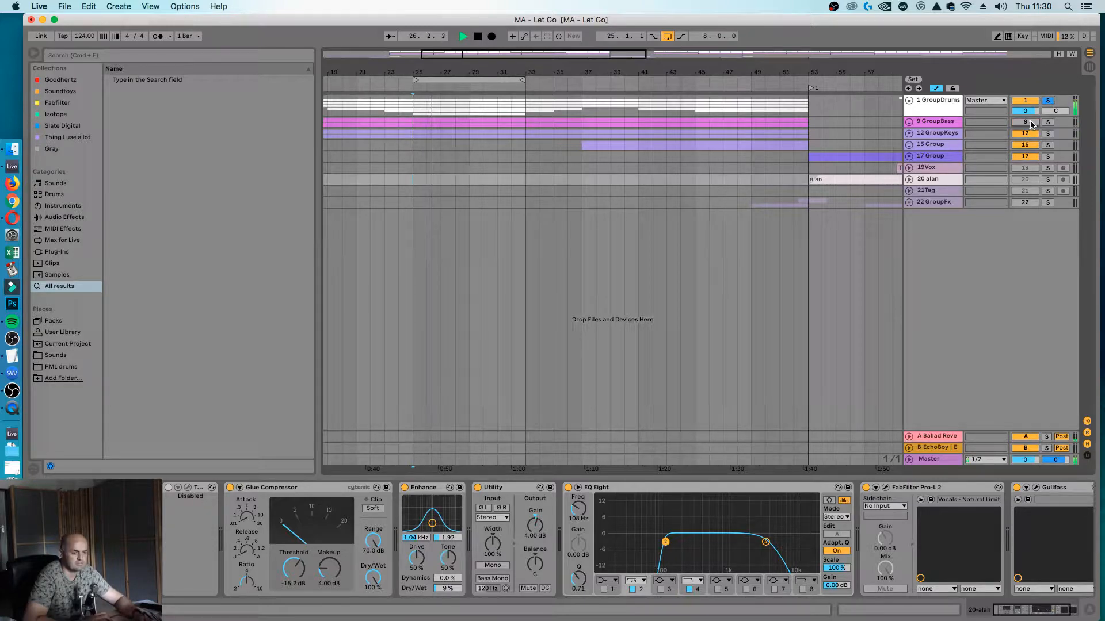
{"action": "left_click", "coordinate": [1029, 133]}
{"action": "left_click", "coordinate": [1030, 146]}
{"action": "left_click", "coordinate": [1030, 157]}
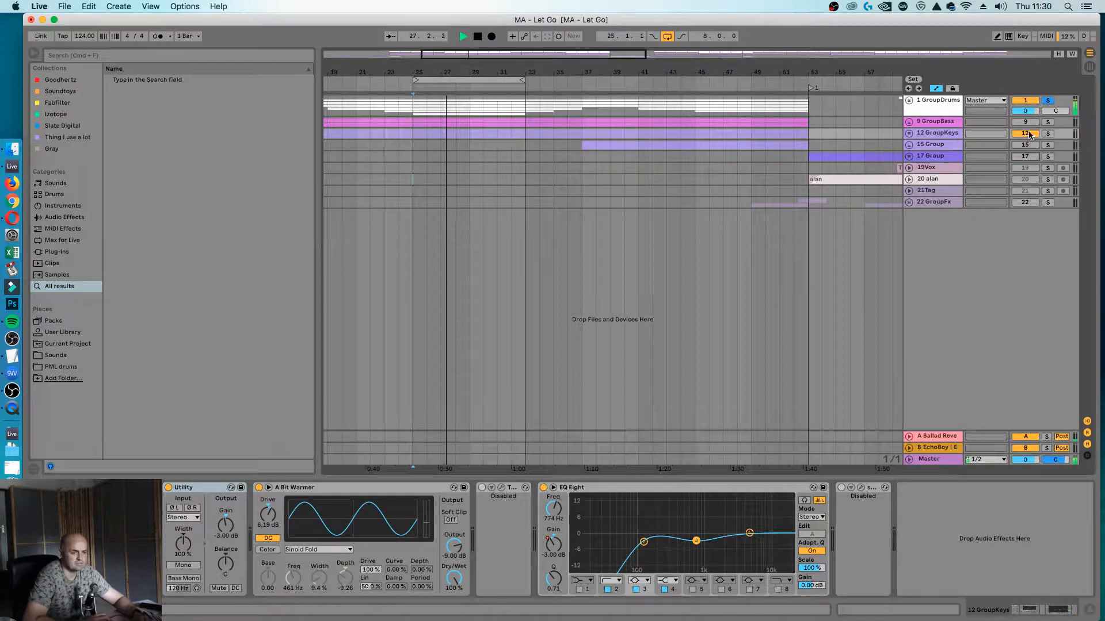
{"action": "left_click", "coordinate": [1025, 133]}
Switch off the Ozone 8 Vintage Tape and EQ Eight devices on GroupDrums.
{"action": "left_click", "coordinate": [933, 101]}
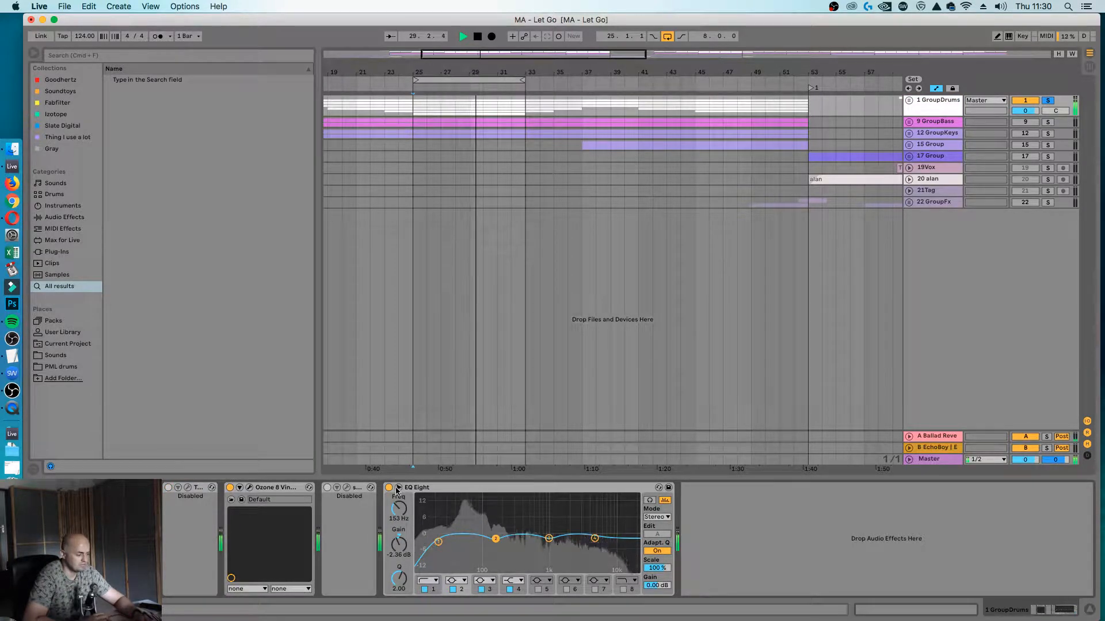
{"action": "left_click", "coordinate": [404, 488]}
{"action": "left_click", "coordinate": [231, 488]}
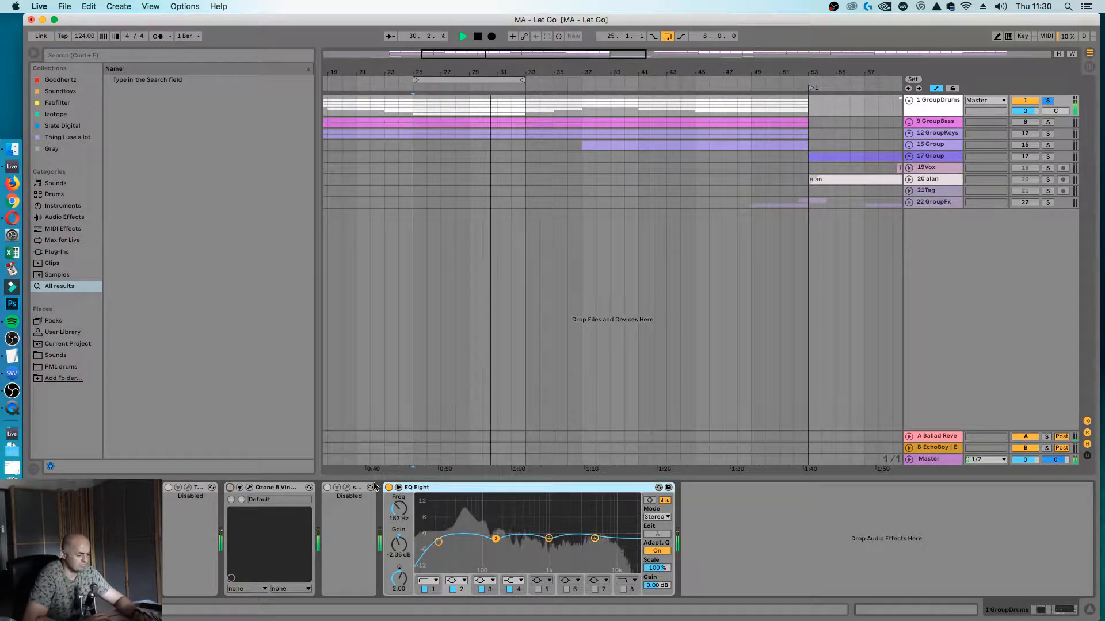
{"action": "left_click", "coordinate": [389, 488]}
Delete the two disabled plug-ins and EQ Eight from GroupDrums, keeping only Ozone 8 Vintage Tape, and stop playback.
{"action": "left_click", "coordinate": [190, 489]}
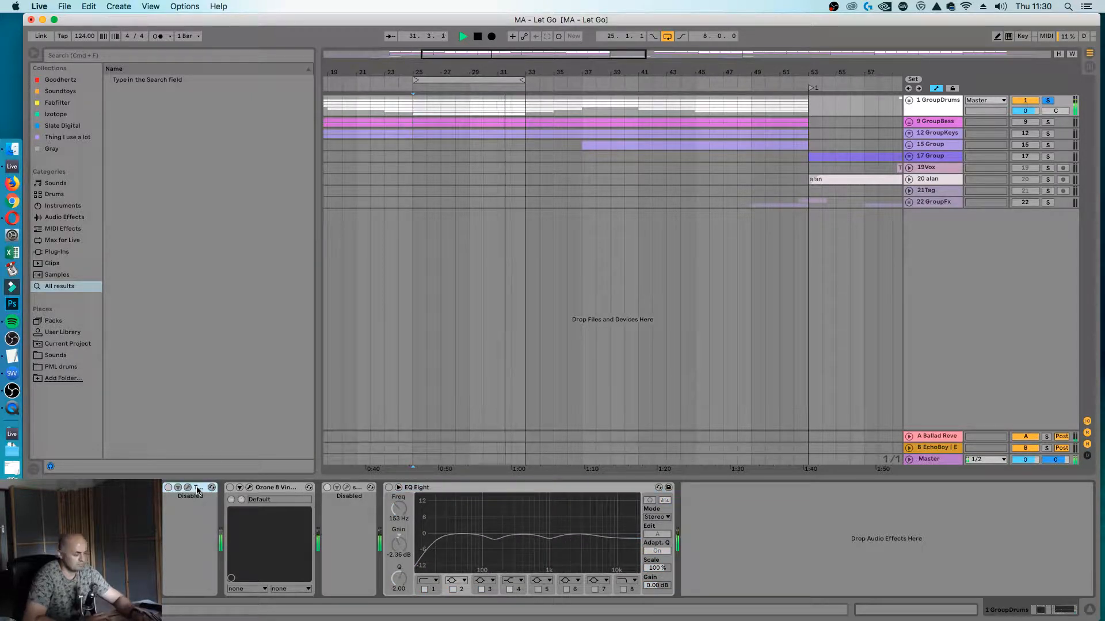
{"action": "key", "text": "Delete"}
{"action": "left_click", "coordinate": [290, 487]}
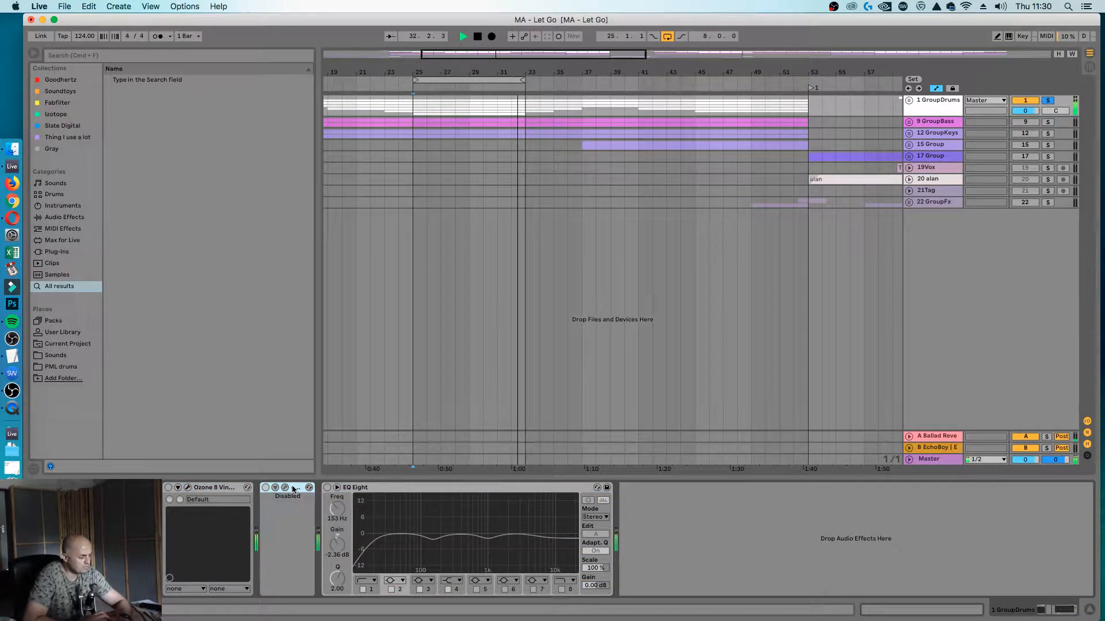
{"action": "key", "text": "Delete"}
{"action": "left_click", "coordinate": [317, 489]}
{"action": "key", "text": "Delete"}
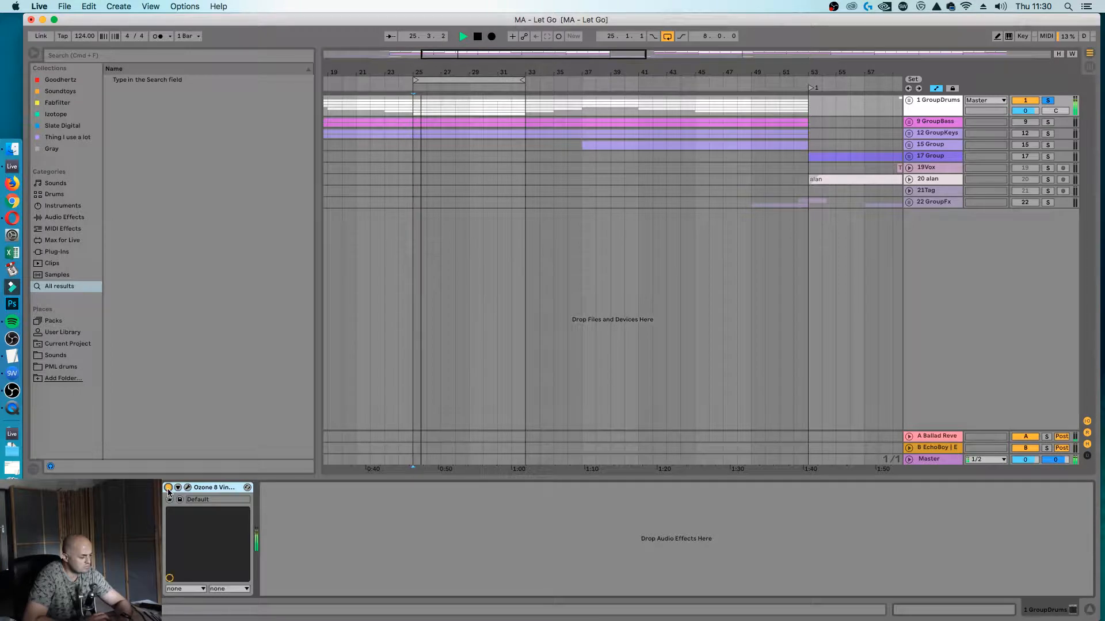
{"action": "key", "text": "space"}
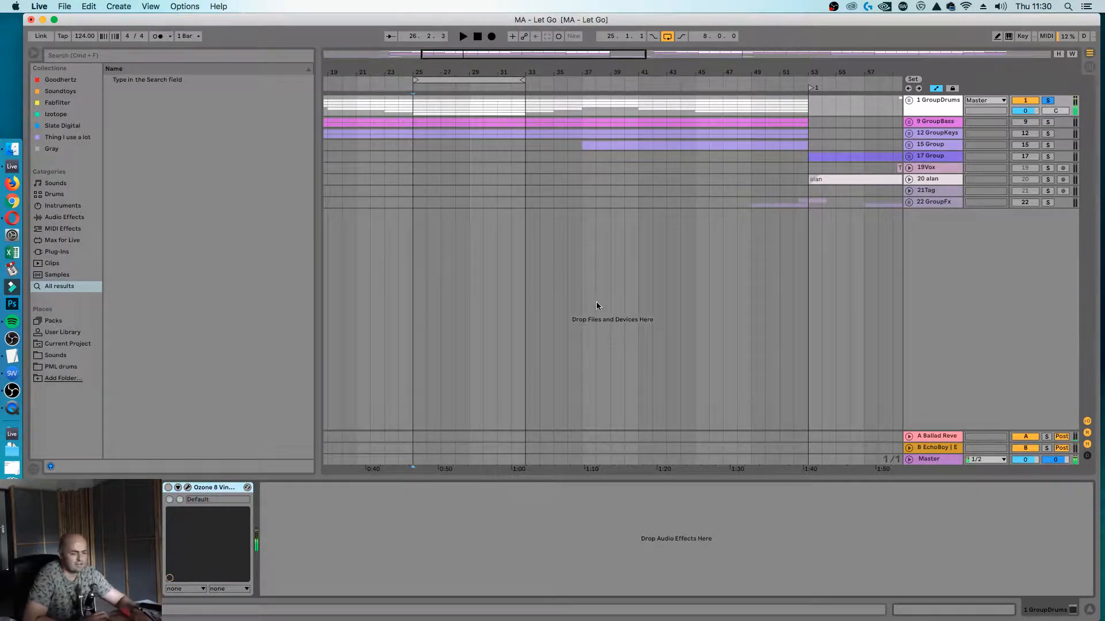
Solo the kick track inside the drum group and play the two bars from bar 25 in a loop.
{"action": "left_click", "coordinate": [909, 101]}
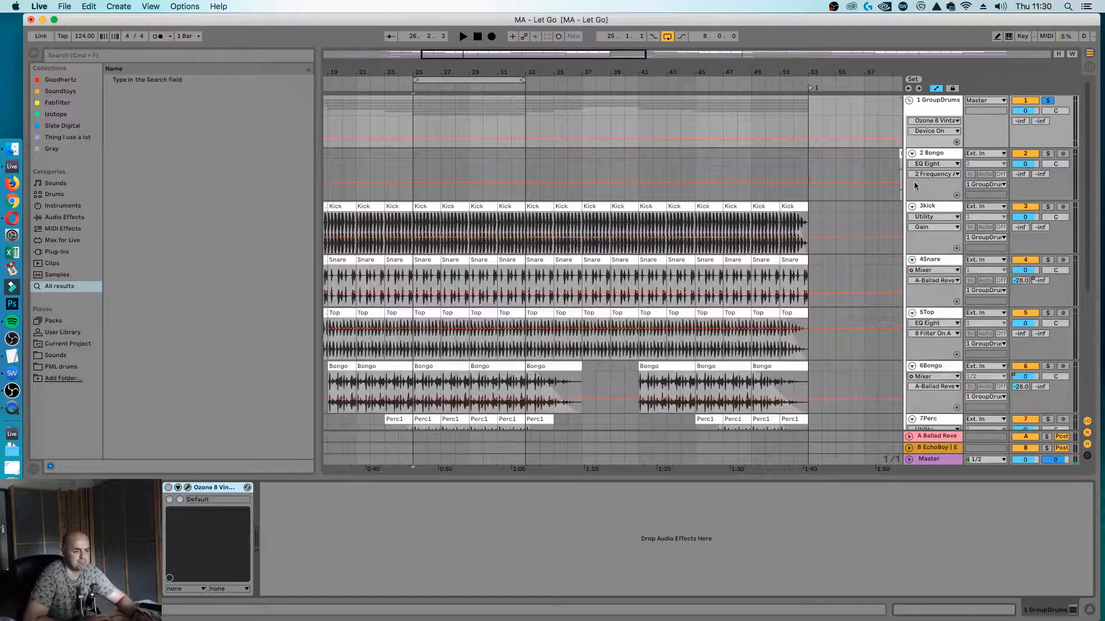
{"action": "left_click", "coordinate": [930, 205]}
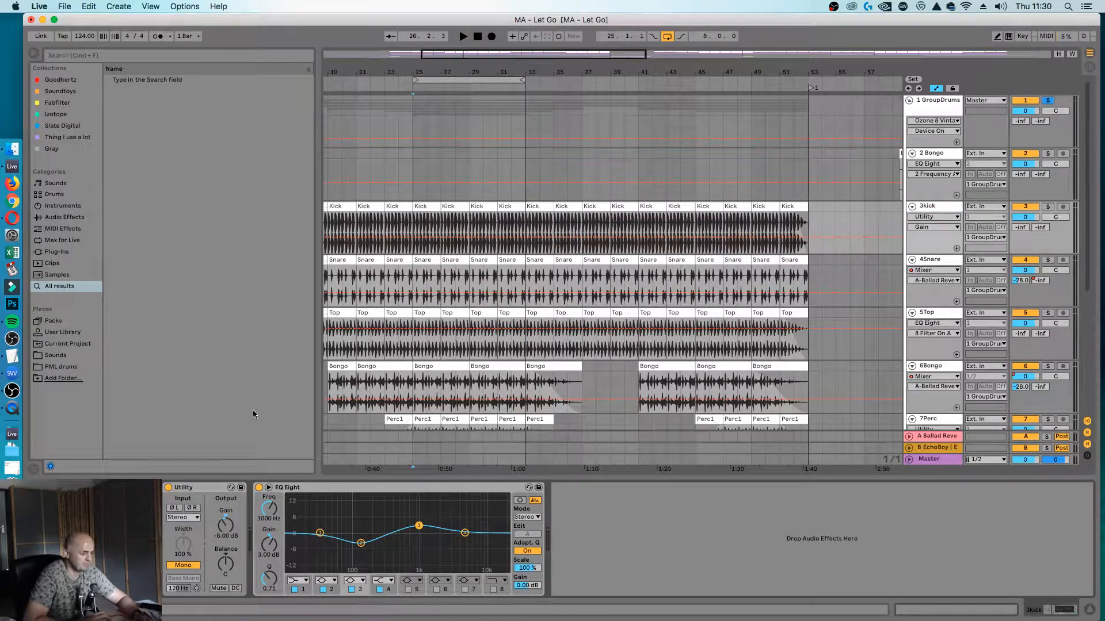
{"action": "mouse_move", "coordinate": [415, 77]}
{"action": "left_mouse_down"}
{"action": "mouse_move", "coordinate": [415, 173]}
{"action": "mouse_move", "coordinate": [406, 112]}
{"action": "left_mouse_up"}
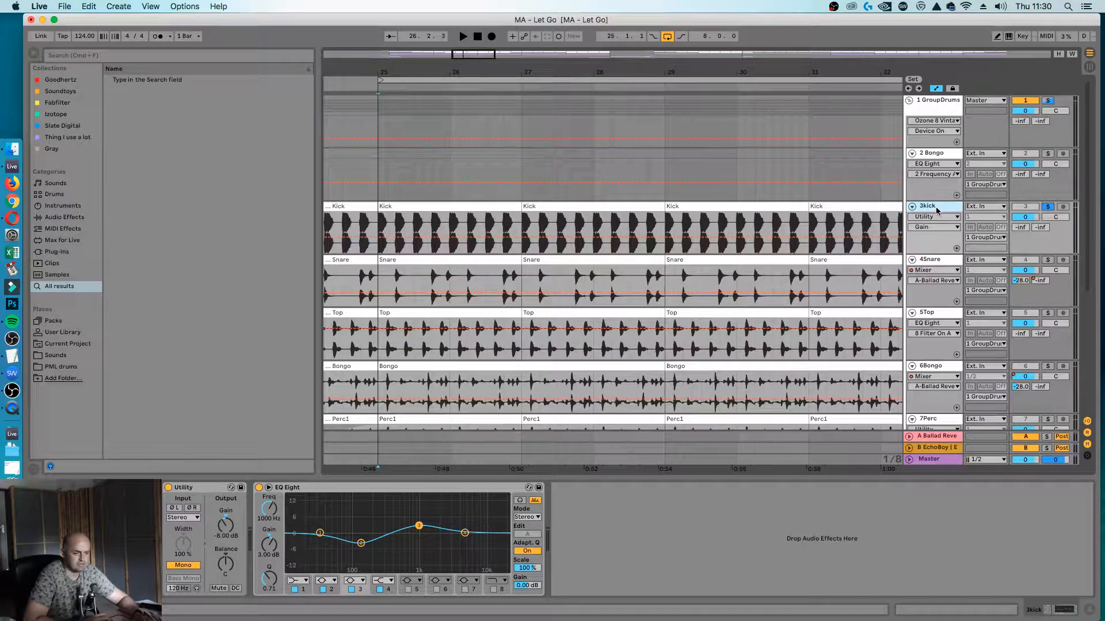
{"action": "key", "text": "space"}
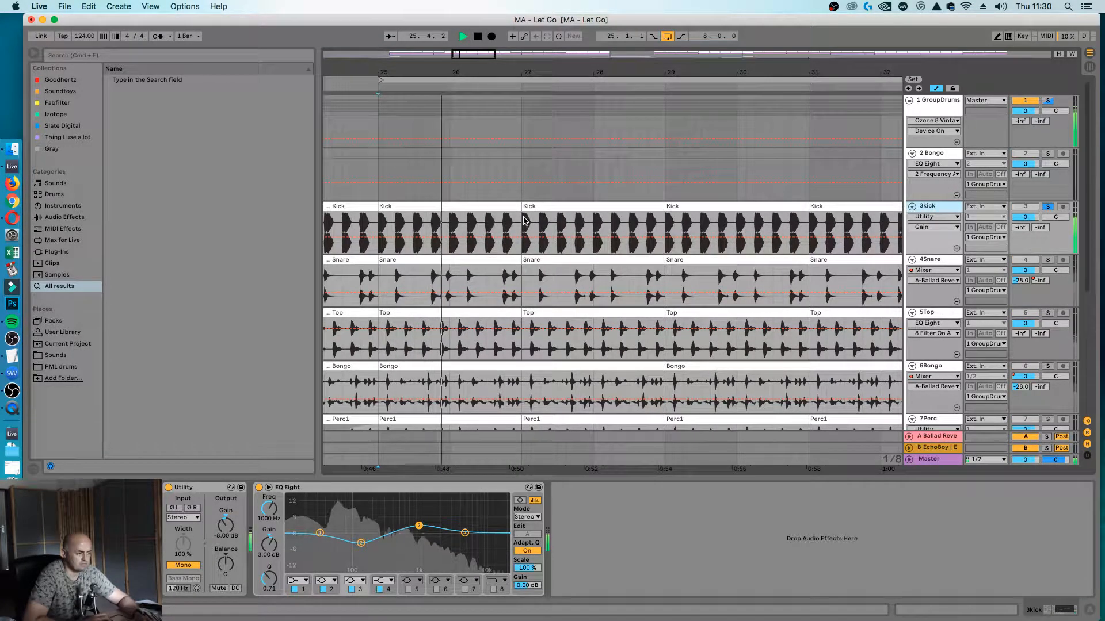
{"action": "left_click_drag", "start_coordinate": [524, 219], "coordinate": [379, 224]}
{"action": "key", "text": "super+l"}
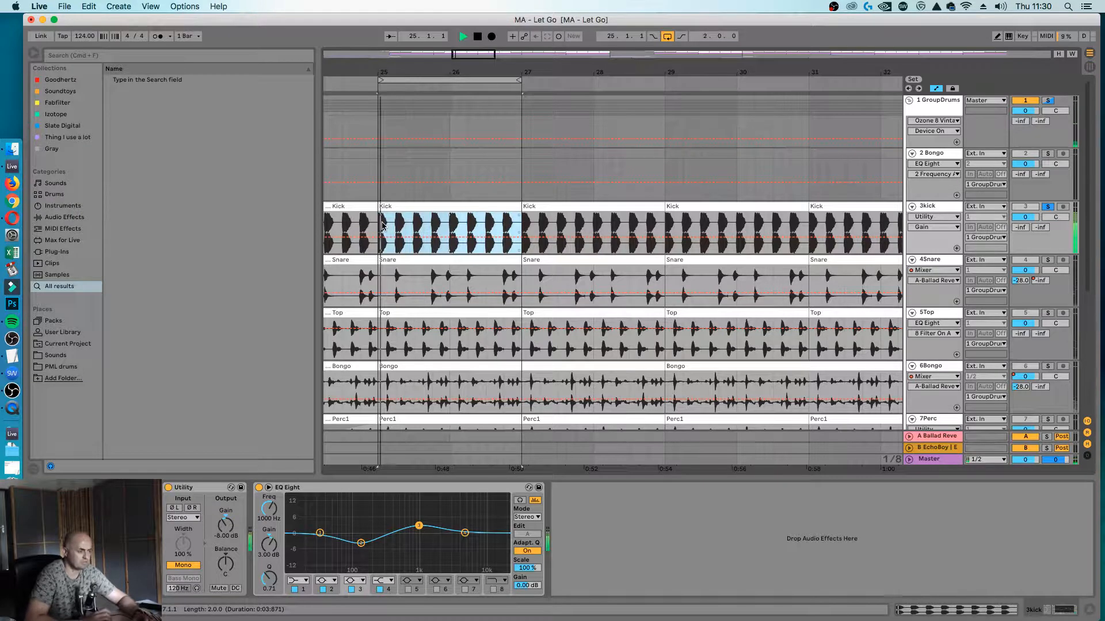
Set band 3 of the kick's EQ Eight to about 1.02 kHz and -4.83 dB, and switch off bands 1 to 4.
{"action": "mouse_move", "coordinate": [419, 526]}
{"action": "left_mouse_down"}
{"action": "mouse_move", "coordinate": [419, 505]}
{"action": "mouse_move", "coordinate": [420, 545]}
{"action": "left_mouse_up"}
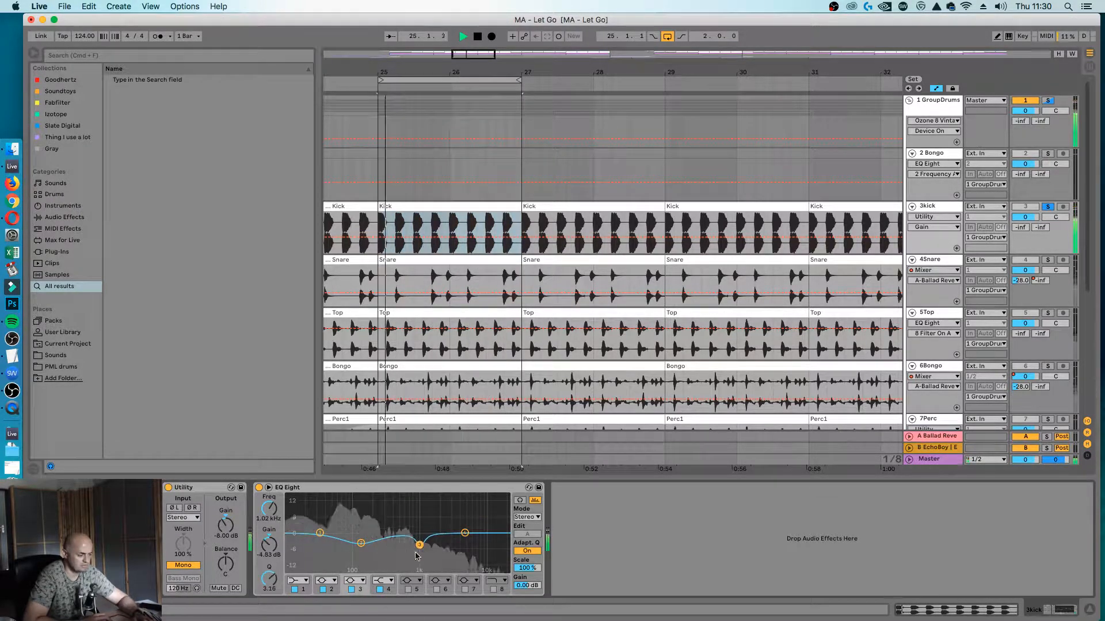
{"action": "left_click", "coordinate": [379, 589]}
{"action": "left_click", "coordinate": [350, 589]}
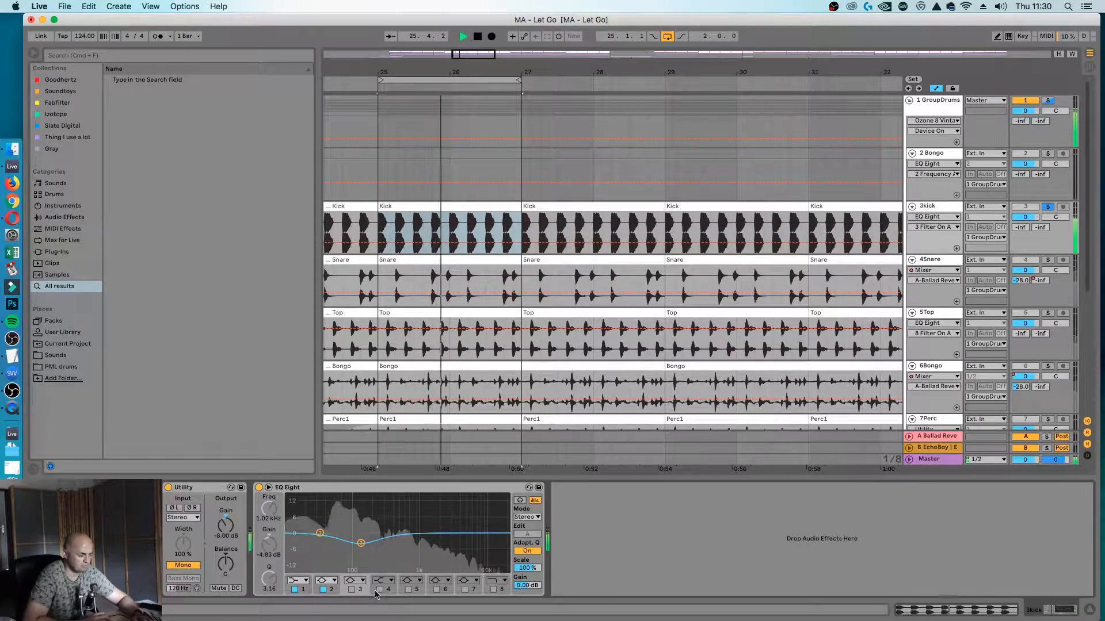
{"action": "left_click", "coordinate": [324, 589]}
{"action": "left_click", "coordinate": [295, 590]}
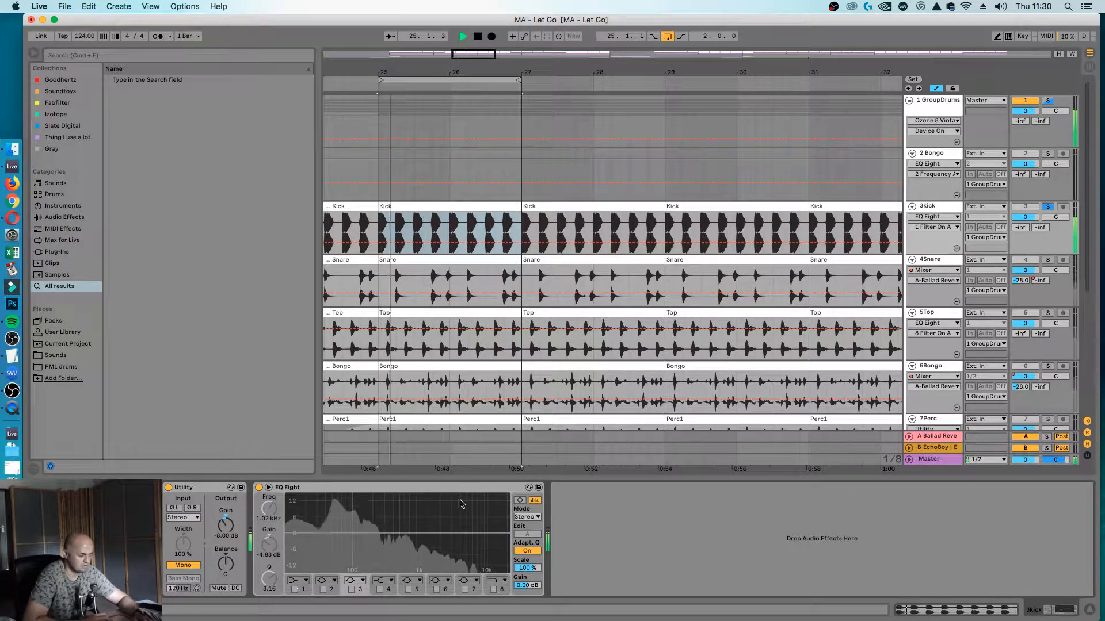
In the kick's EQ Eight, enable band 2 with a 2.85 dB boost at 57.4 Hz and band 1 as a low cut just under 30 Hz.
{"action": "left_click", "coordinate": [323, 589]}
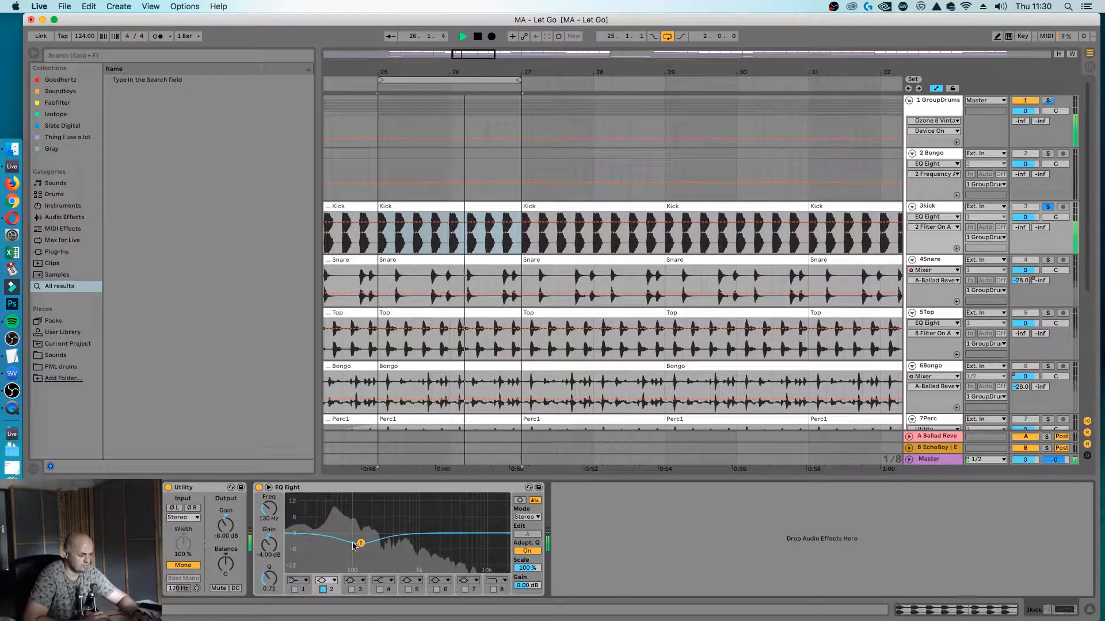
{"action": "left_click_drag", "start_coordinate": [360, 543], "coordinate": [337, 526]}
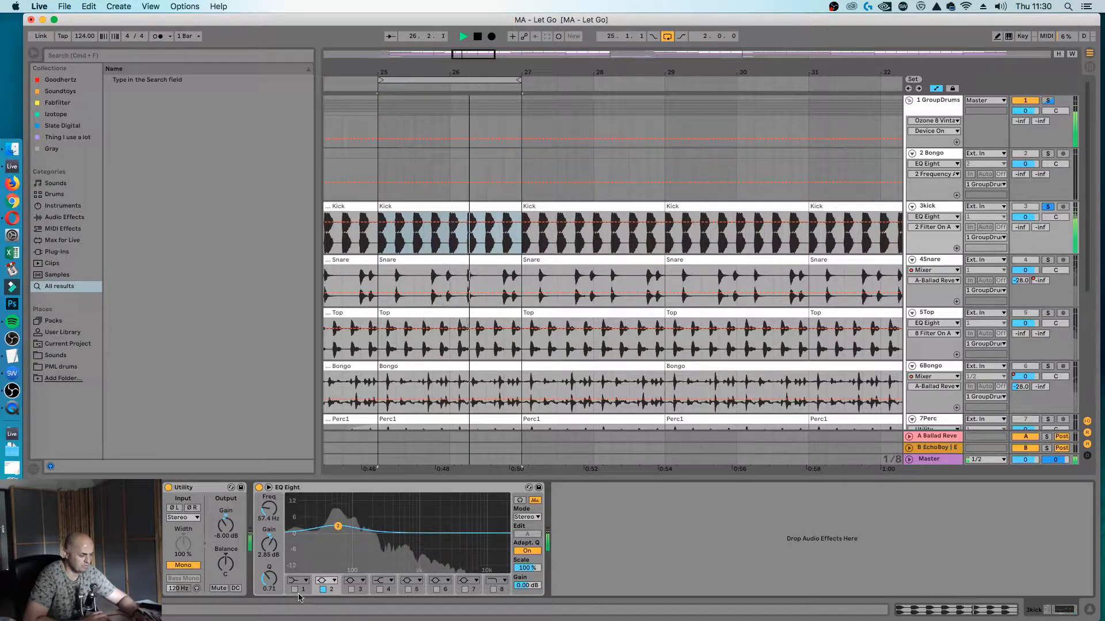
{"action": "left_click", "coordinate": [295, 590]}
{"action": "left_click", "coordinate": [298, 580]}
{"action": "left_click", "coordinate": [298, 511]}
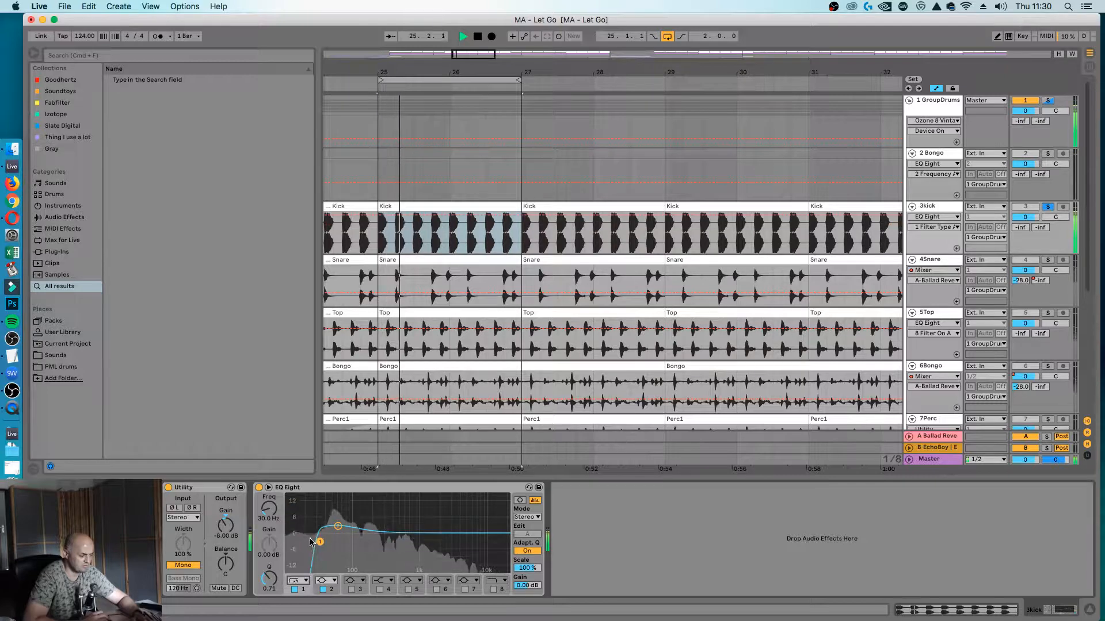
{"action": "left_click_drag", "start_coordinate": [319, 542], "coordinate": [288, 539]}
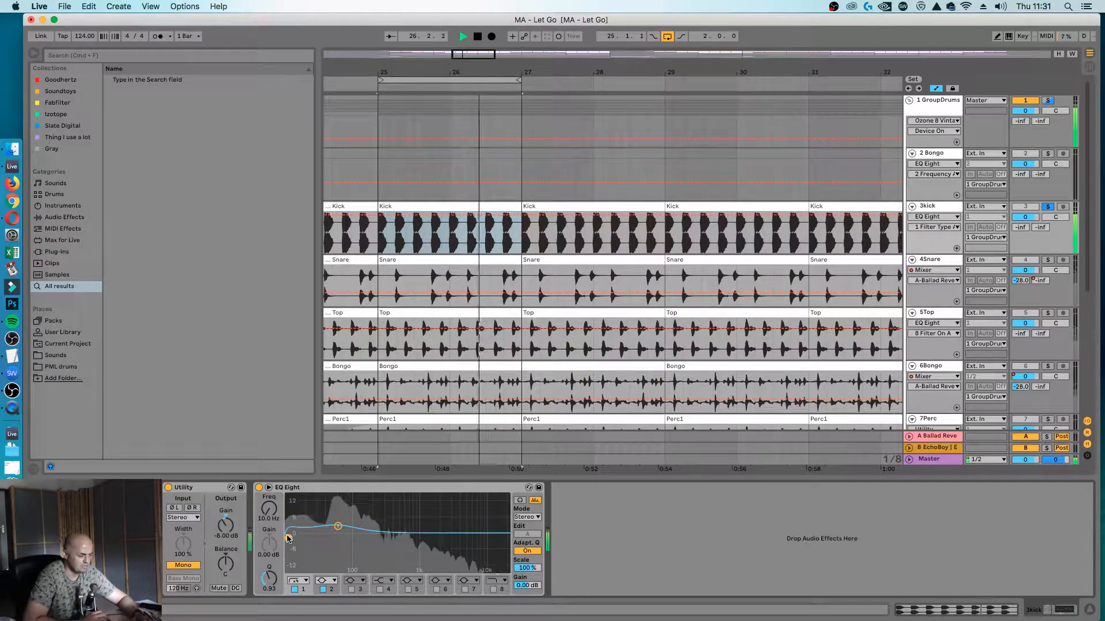
{"action": "left_click_drag", "start_coordinate": [288, 538], "coordinate": [316, 543]}
Enable band 3 of the kick's EQ as a broad high-frequency dip and band 8 as a high cut above 15 kHz.
{"action": "left_click", "coordinate": [351, 589]}
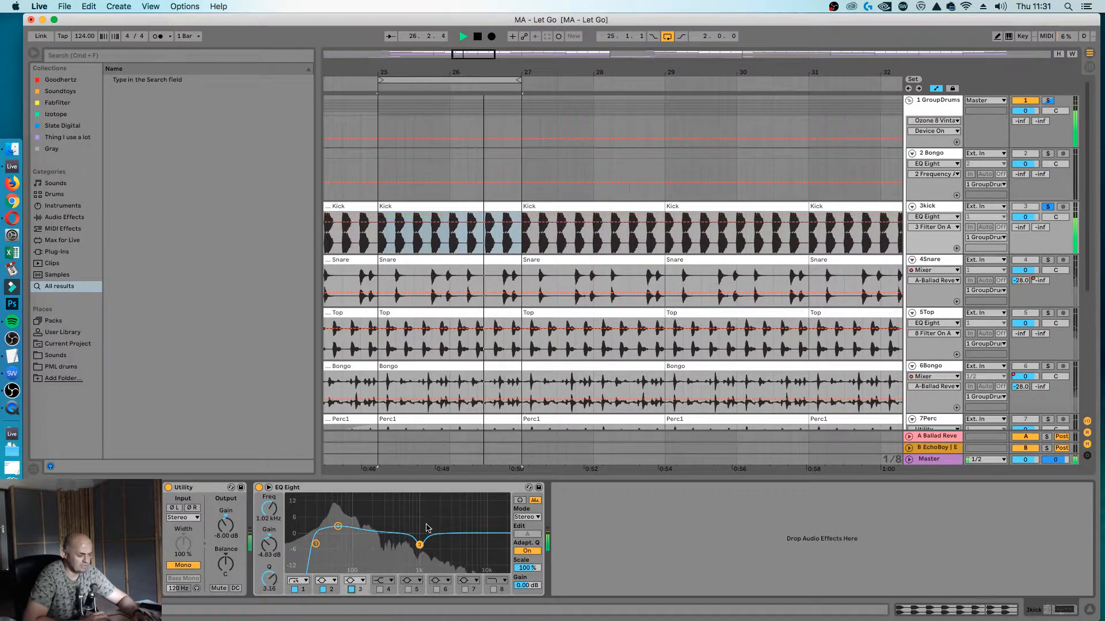
{"action": "left_click_drag", "start_coordinate": [419, 545], "coordinate": [478, 550]}
{"action": "key", "text": "space"}
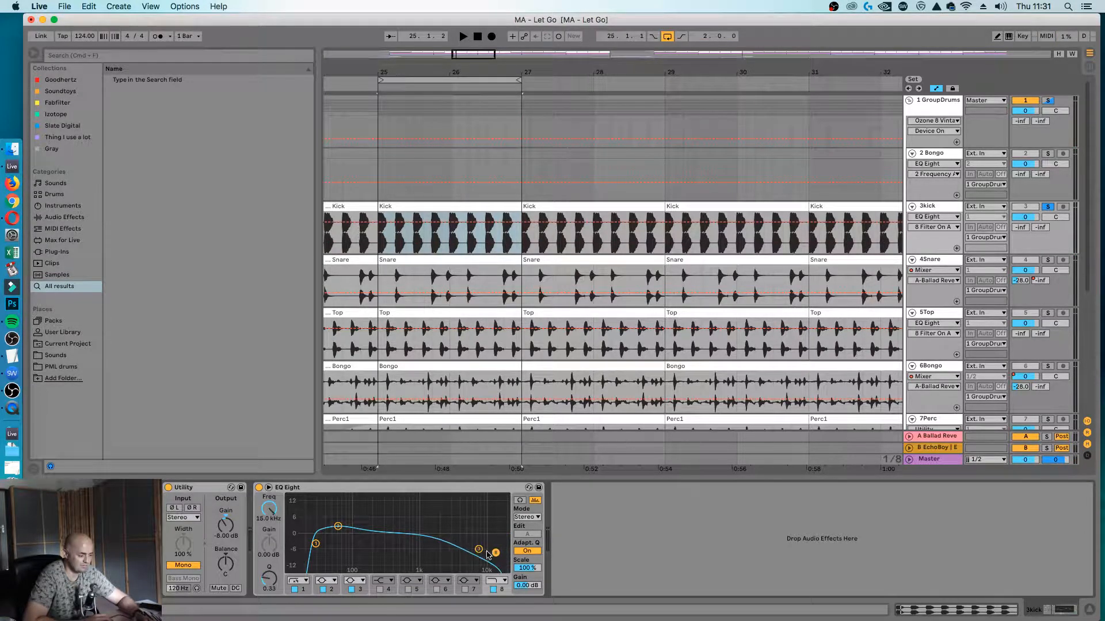
{"action": "left_click_drag", "start_coordinate": [496, 552], "coordinate": [506, 545]}
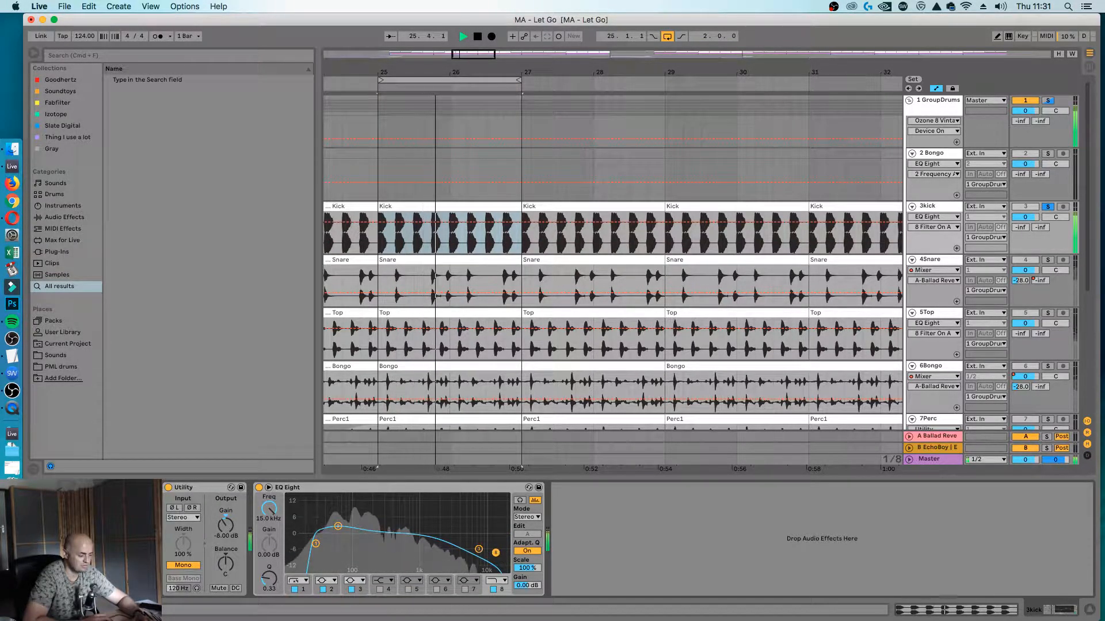
Add a band 5 dip in the kick's low mids, set band 2 to 53.9 Hz, 3.35 dB and band 3 to 7.91 kHz, -3.35 dB.
{"action": "left_click", "coordinate": [478, 549]}
{"action": "left_click", "coordinate": [409, 589]}
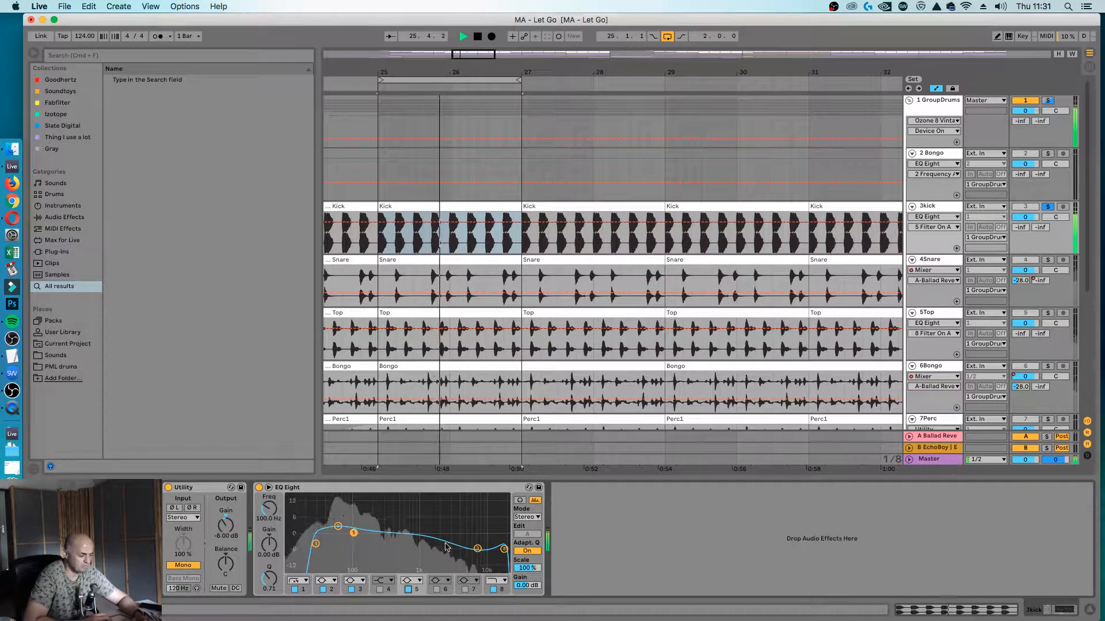
{"action": "left_click_drag", "start_coordinate": [358, 536], "coordinate": [404, 511]}
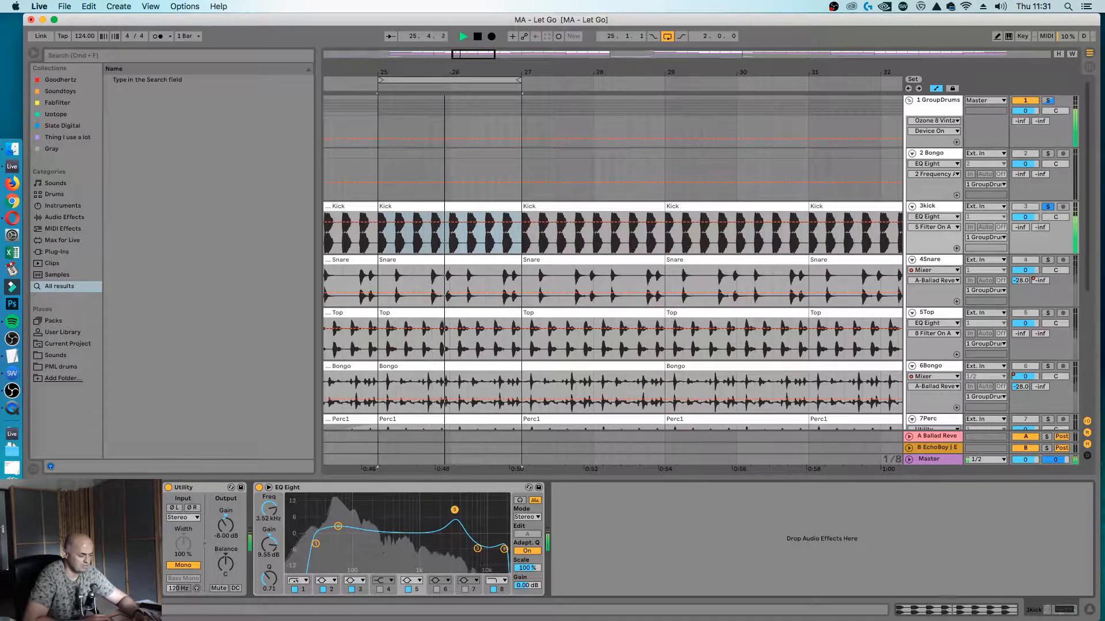
{"action": "left_click_drag", "start_coordinate": [454, 510], "coordinate": [336, 525]}
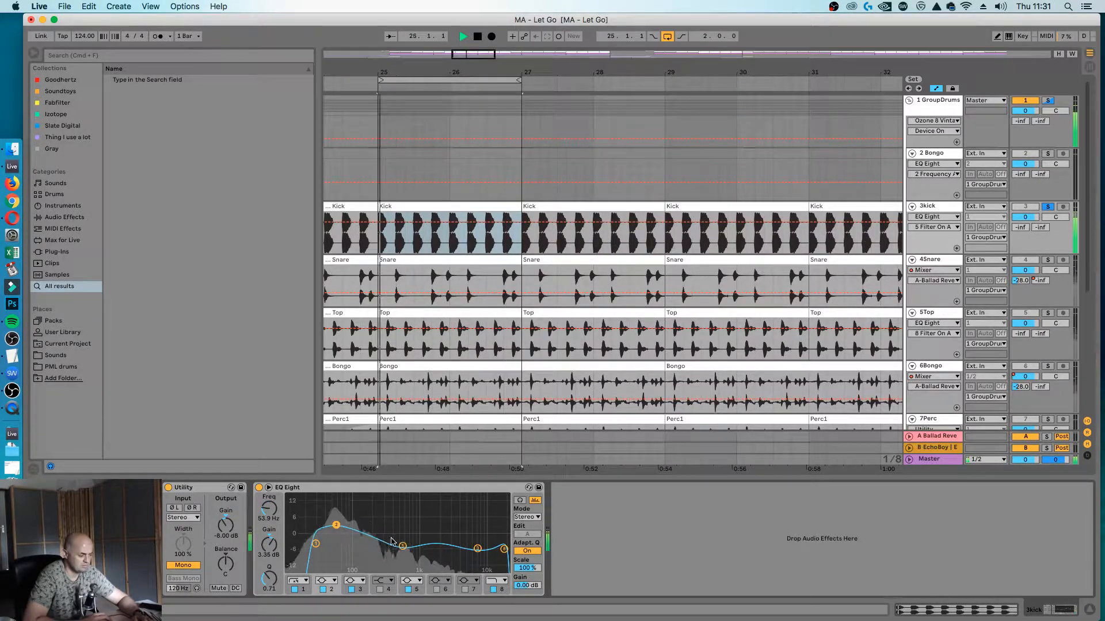
{"action": "left_click_drag", "start_coordinate": [476, 539], "coordinate": [477, 541]}
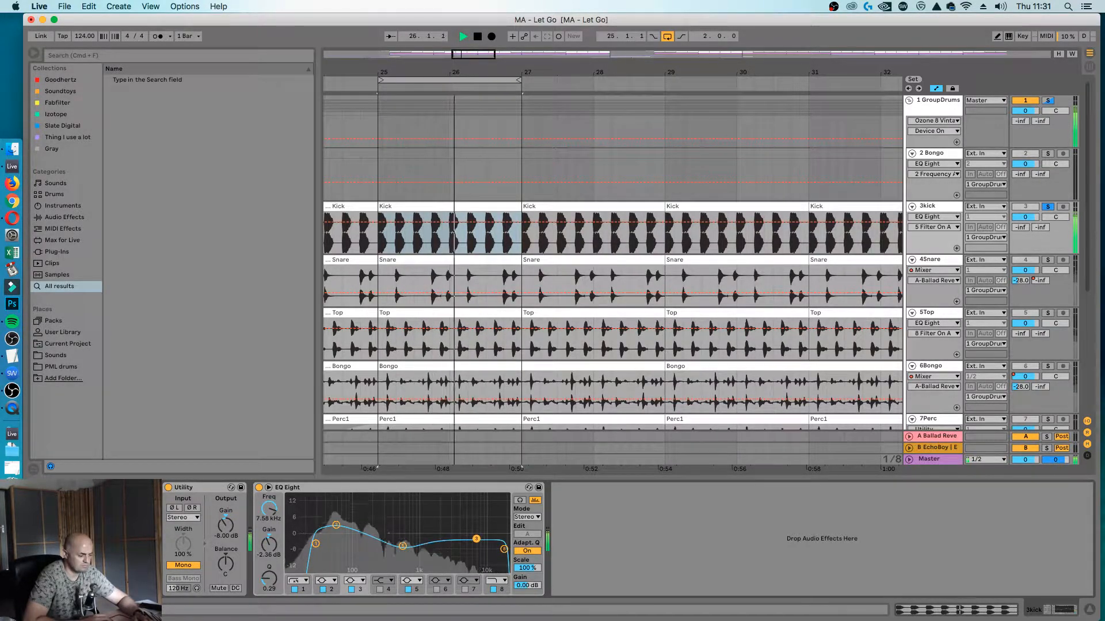
{"action": "key", "text": "space"}
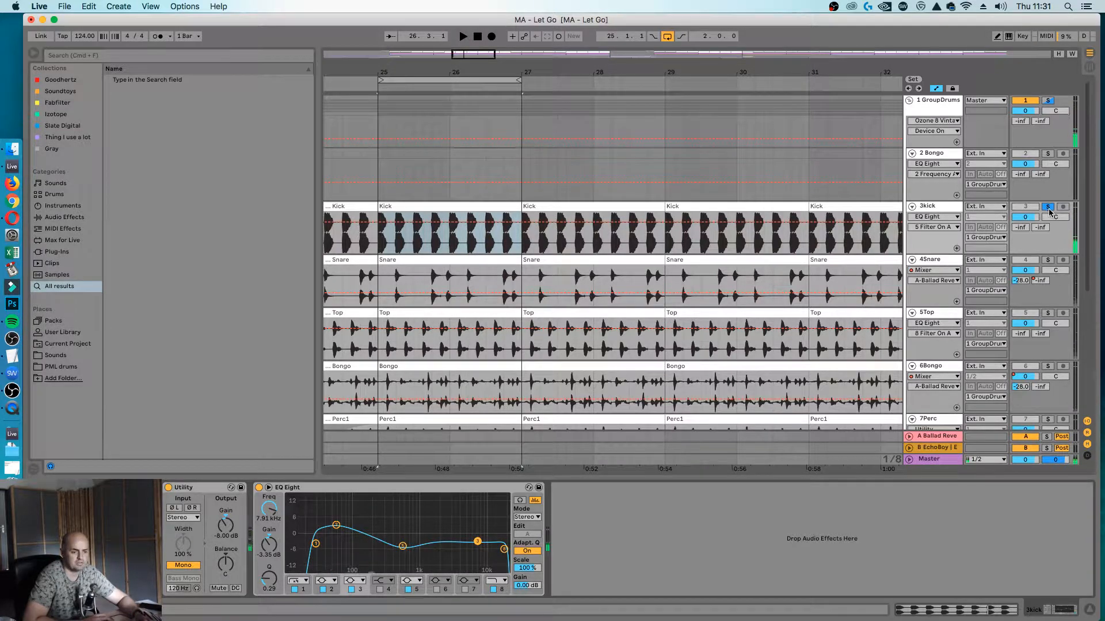
Unsolo the kick, restart the loop, and mute the Top, 6Bongo, 7Perc and 8Perc2 tracks.
{"action": "left_click", "coordinate": [1048, 207]}
{"action": "key", "text": "space"}
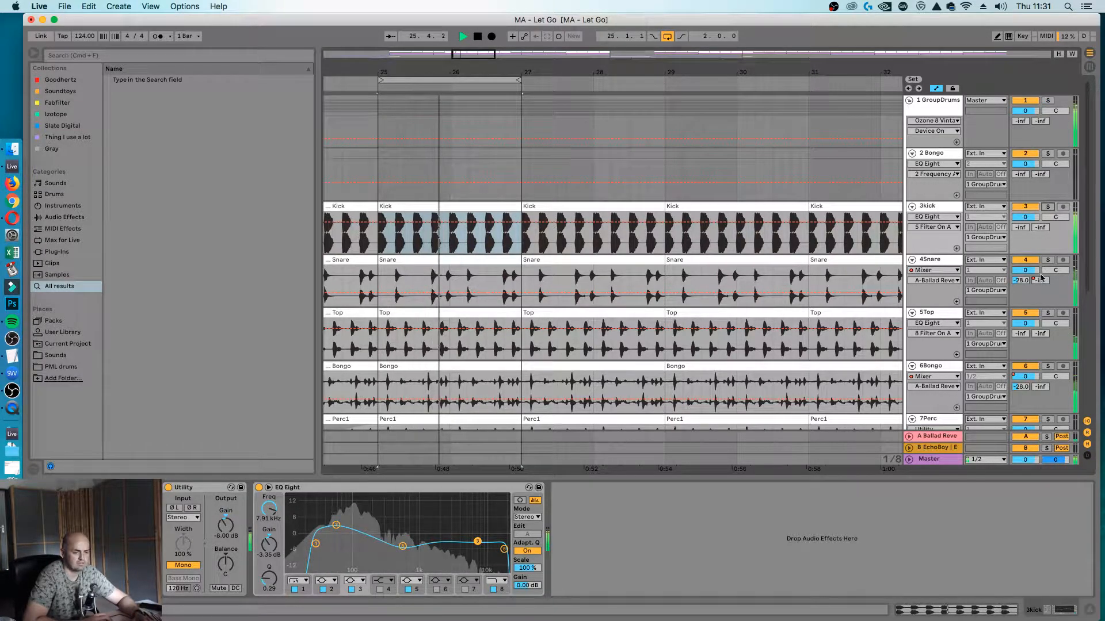
{"action": "left_click", "coordinate": [1025, 313]}
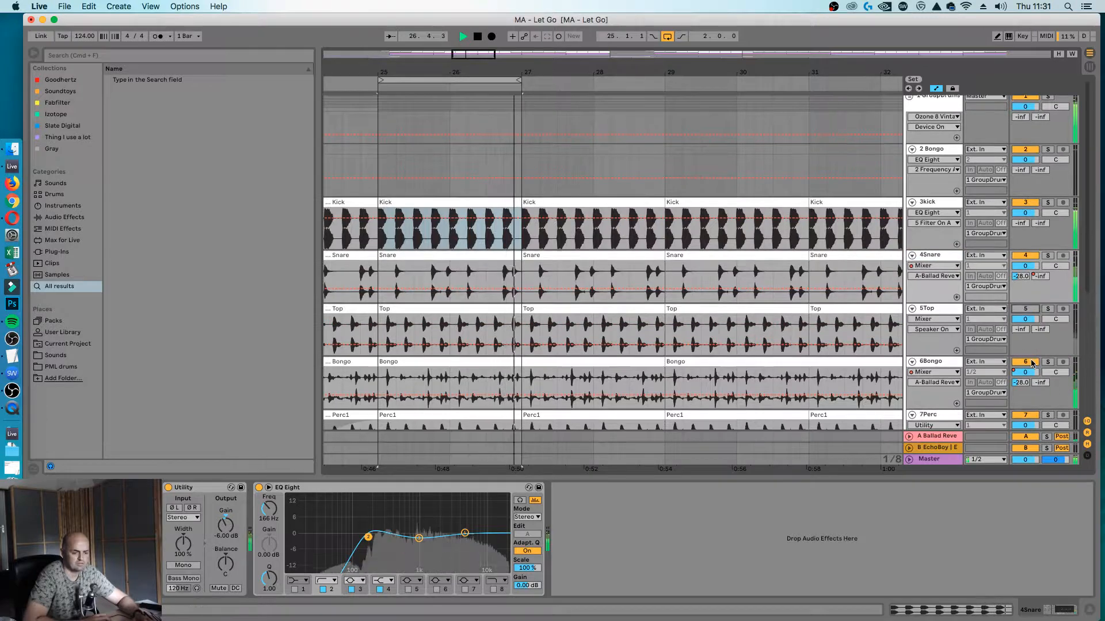
{"action": "left_click", "coordinate": [1025, 366]}
{"action": "scroll", "coordinate": [1027, 357], "scroll_direction": "down", "scroll_amount": 3}
{"action": "left_click", "coordinate": [1025, 319]}
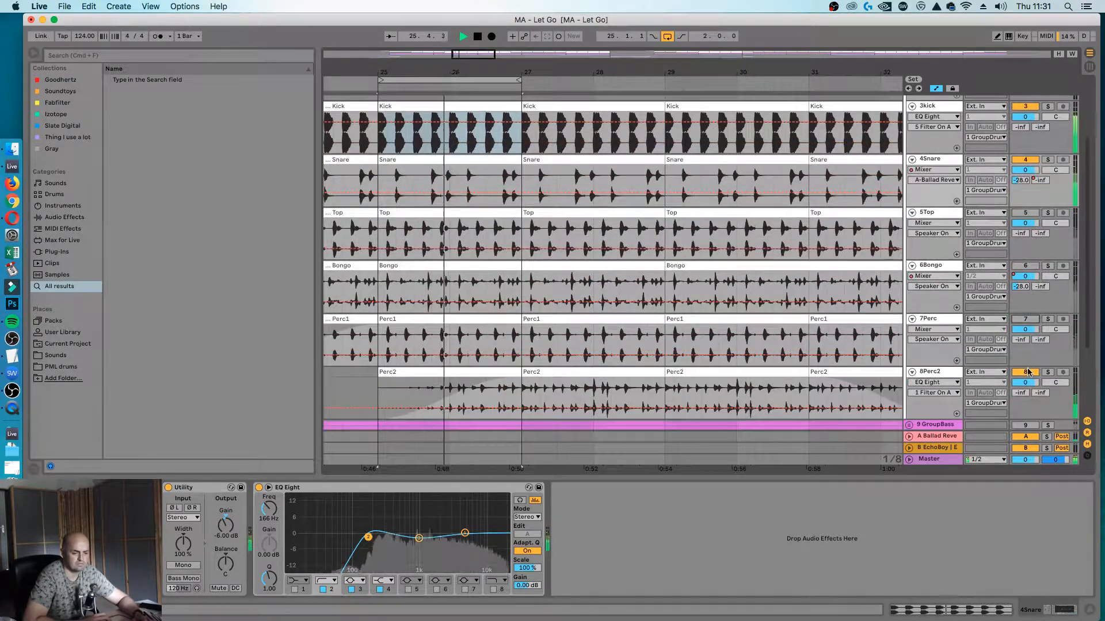
{"action": "left_click", "coordinate": [1024, 372]}
{"action": "scroll", "coordinate": [1000, 346], "scroll_direction": "down", "scroll_amount": 2}
{"action": "scroll", "coordinate": [1000, 346], "scroll_direction": "up", "scroll_amount": 4}
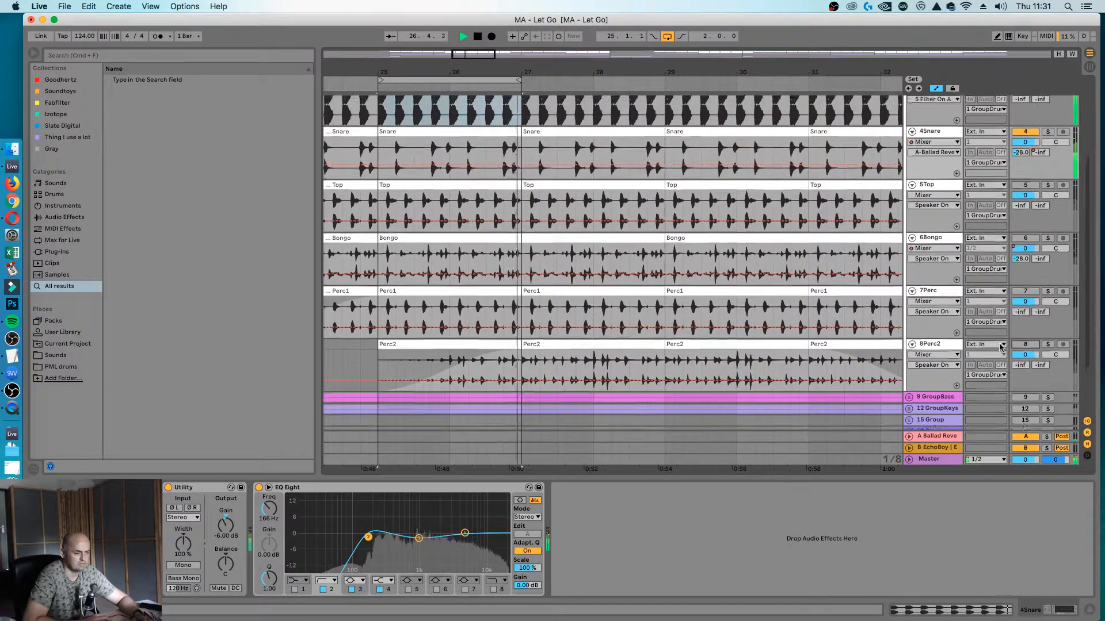
Solo the snare and compare it with the Ballad Reverb return off and on, leaving the return on.
{"action": "left_click", "coordinate": [936, 217]}
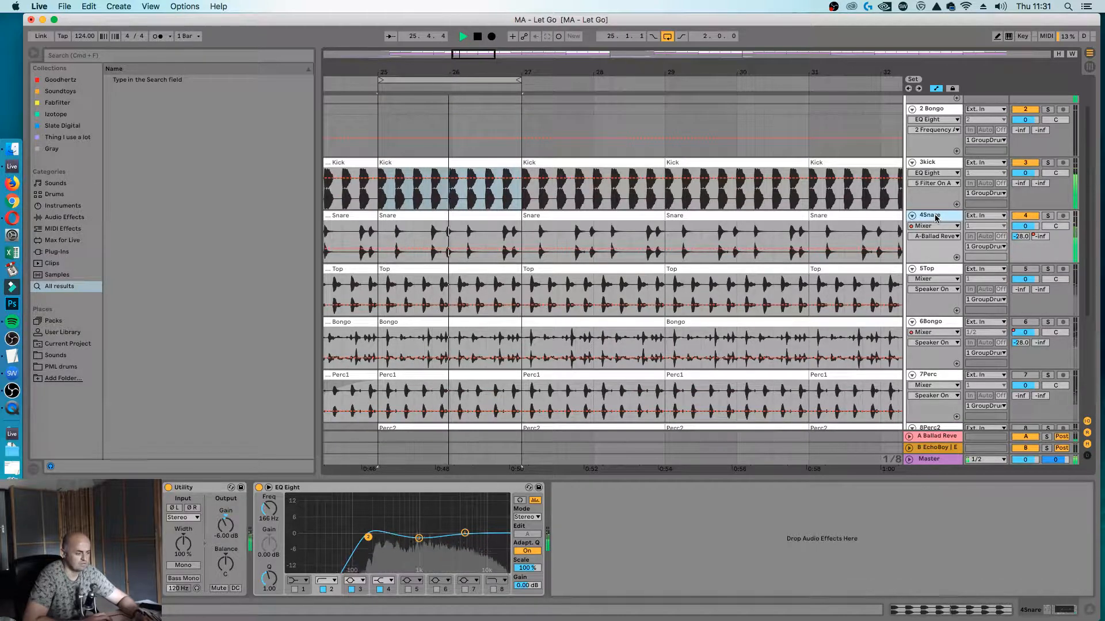
{"action": "left_click", "coordinate": [952, 435]}
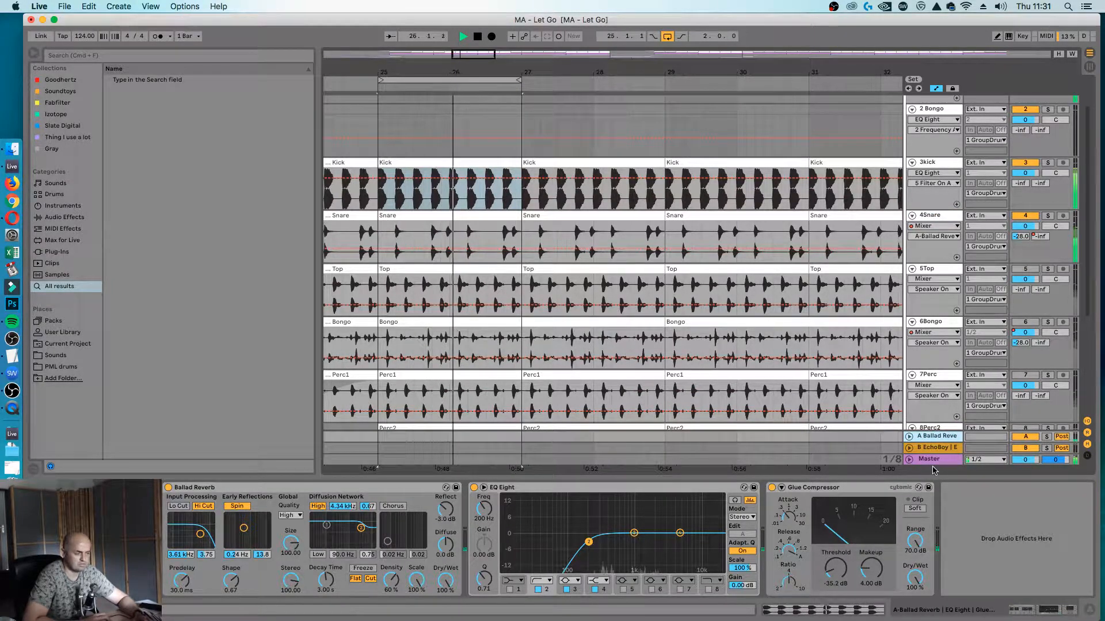
{"action": "left_click", "coordinate": [944, 218]}
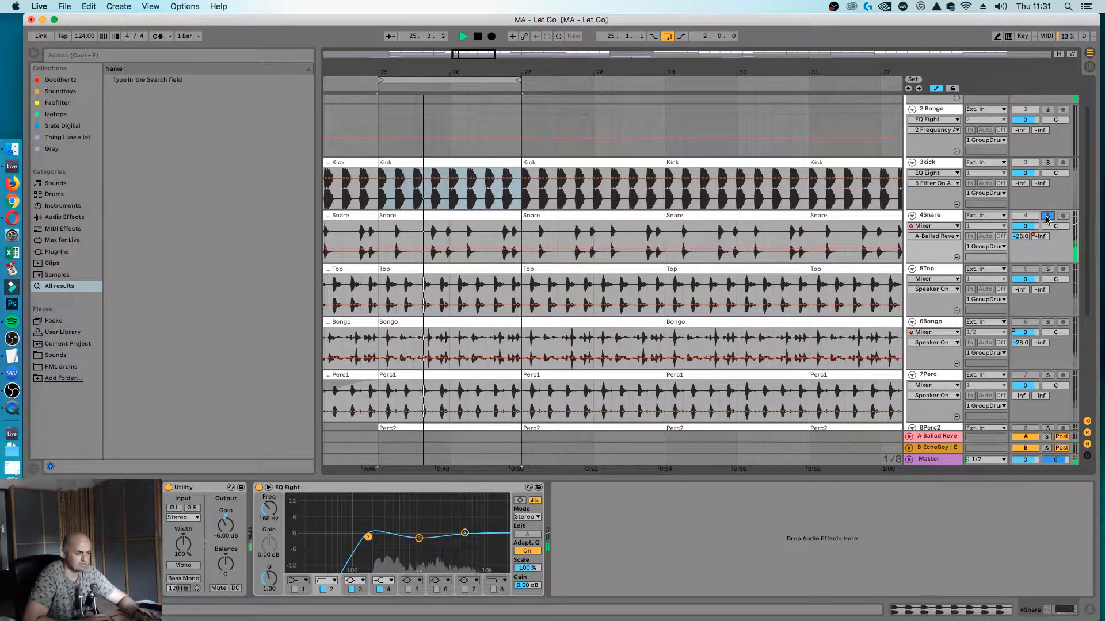
{"action": "left_click", "coordinate": [1026, 436]}
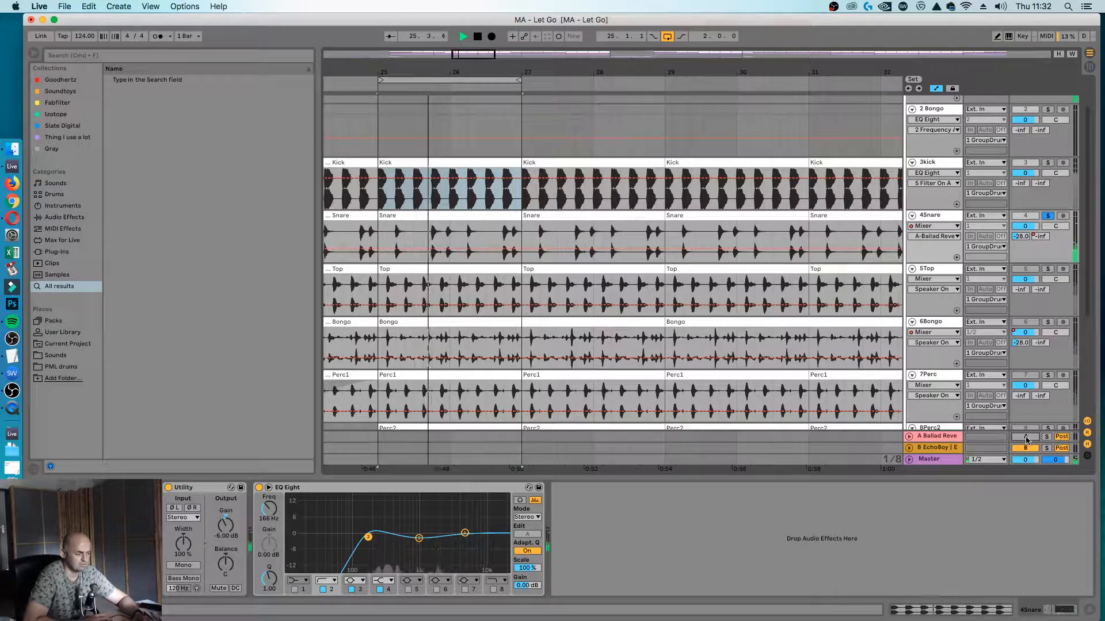
{"action": "left_click", "coordinate": [1026, 437]}
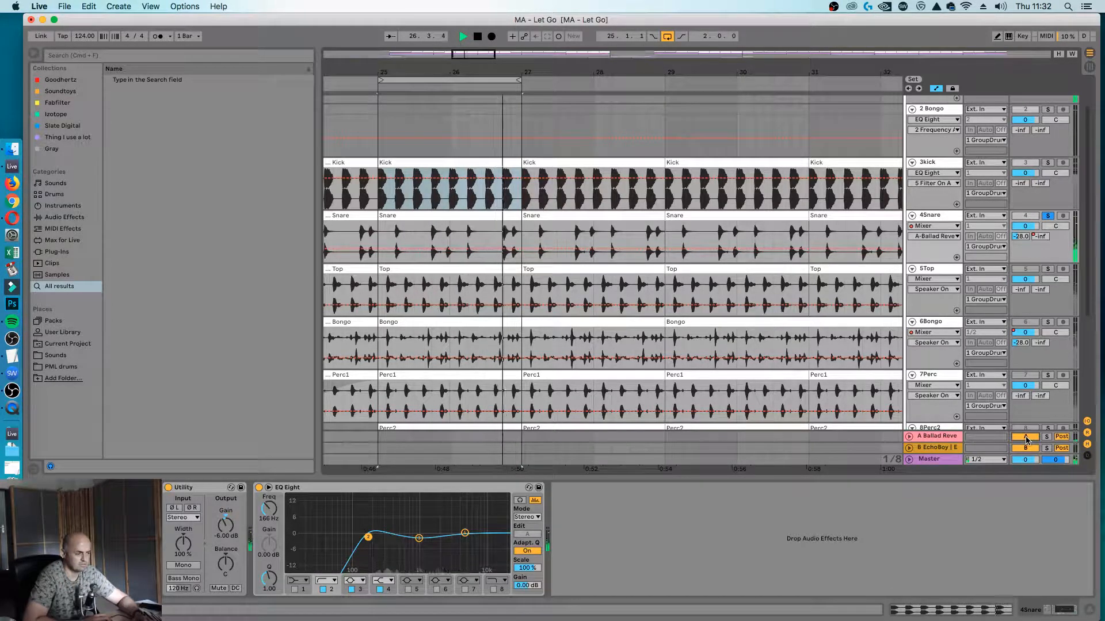
{"action": "key", "text": "space"}
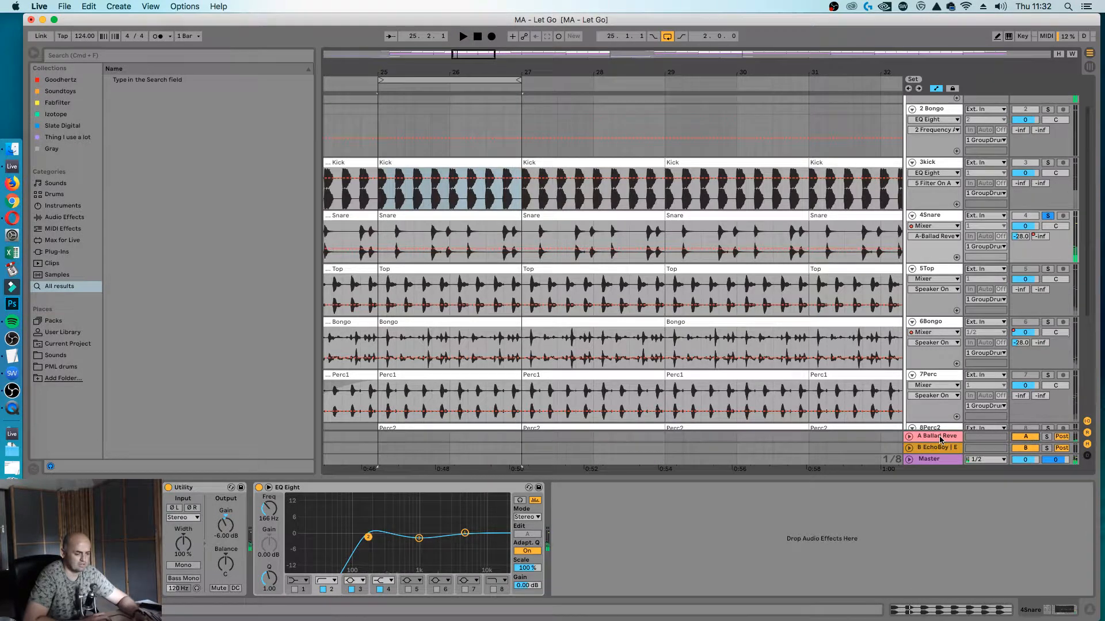
Insert a new return track after A Ballad Reverb and load Live's Reverb effect on it.
{"action": "left_click", "coordinate": [937, 436]}
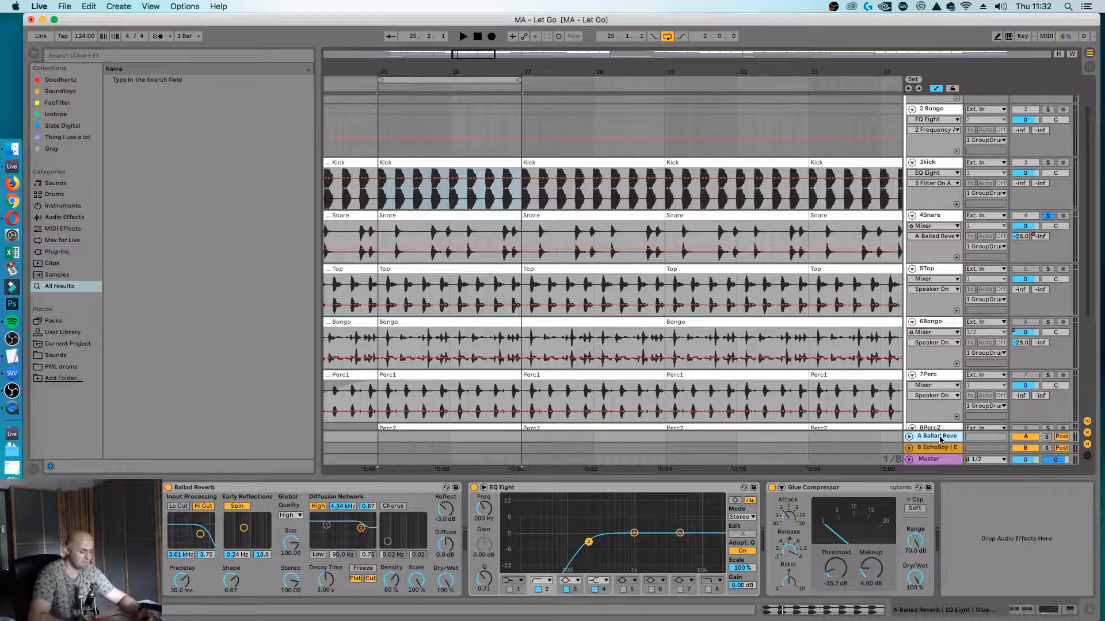
{"action": "key", "text": "super+alt+t"}
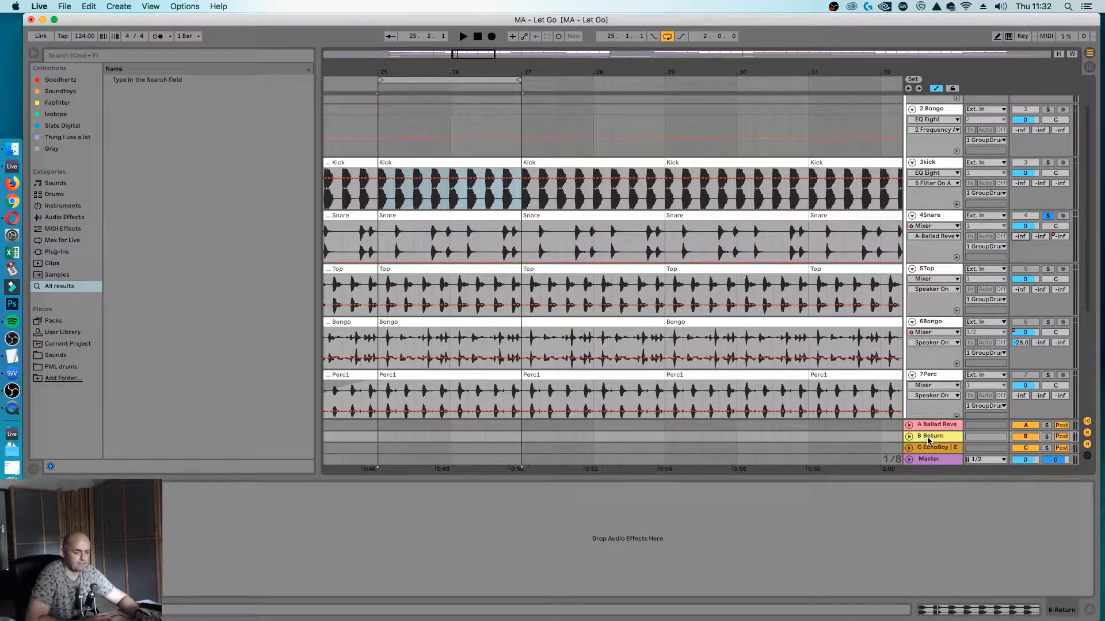
{"action": "left_click", "coordinate": [233, 56]}
{"action": "type", "text": "r"}
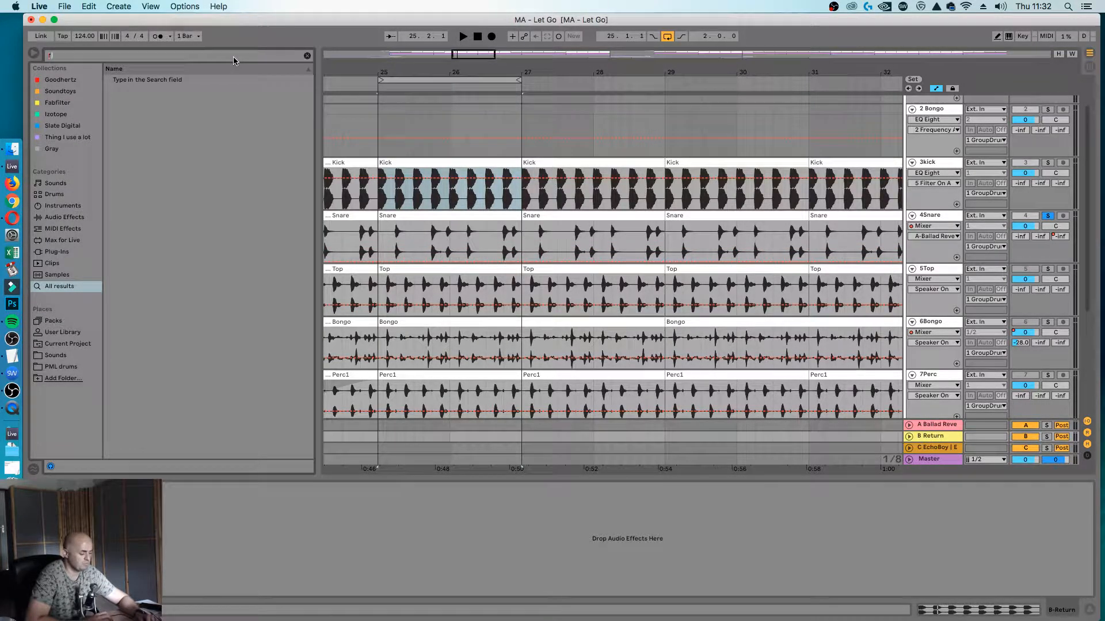
{"action": "type", "text": "everb"}
{"action": "left_click_drag", "start_coordinate": [239, 80], "coordinate": [277, 172]}
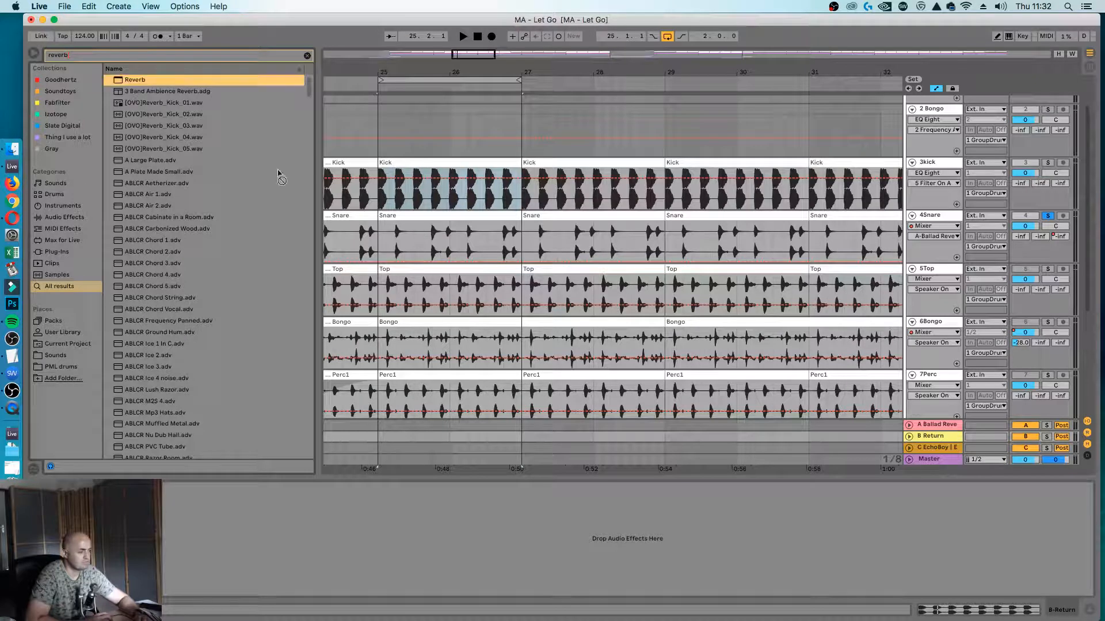
{"action": "left_click_drag", "start_coordinate": [949, 434], "coordinate": [950, 437]}
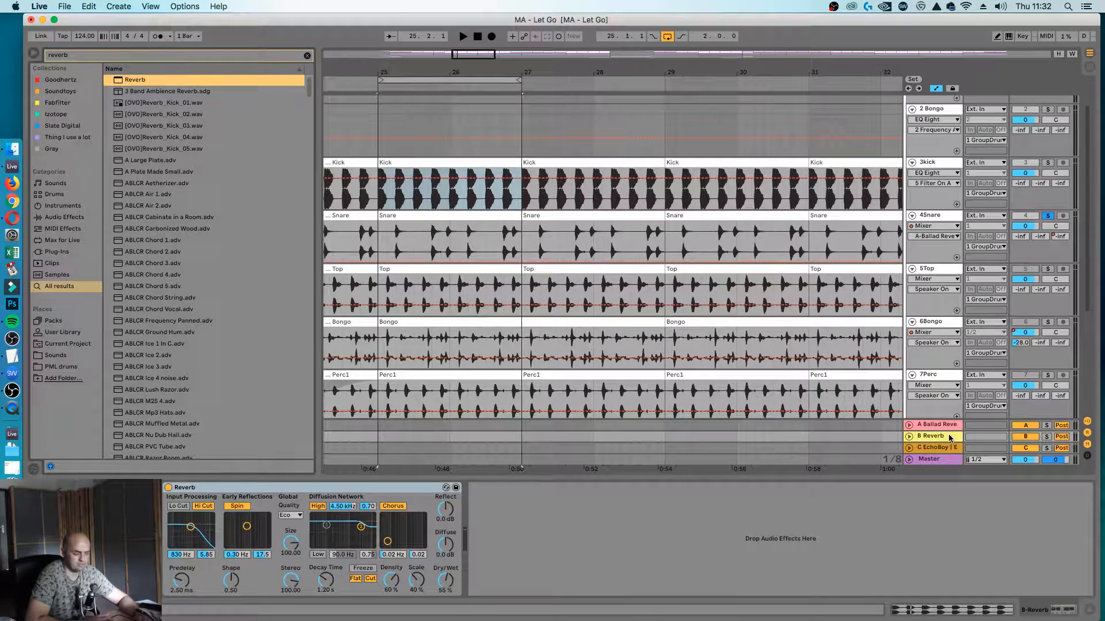
Set the new Reverb's dry/wet to 100 %, raise the snare's send B to 0 dB, and play the loop.
{"action": "left_click_drag", "start_coordinate": [446, 581], "coordinate": [446, 571]}
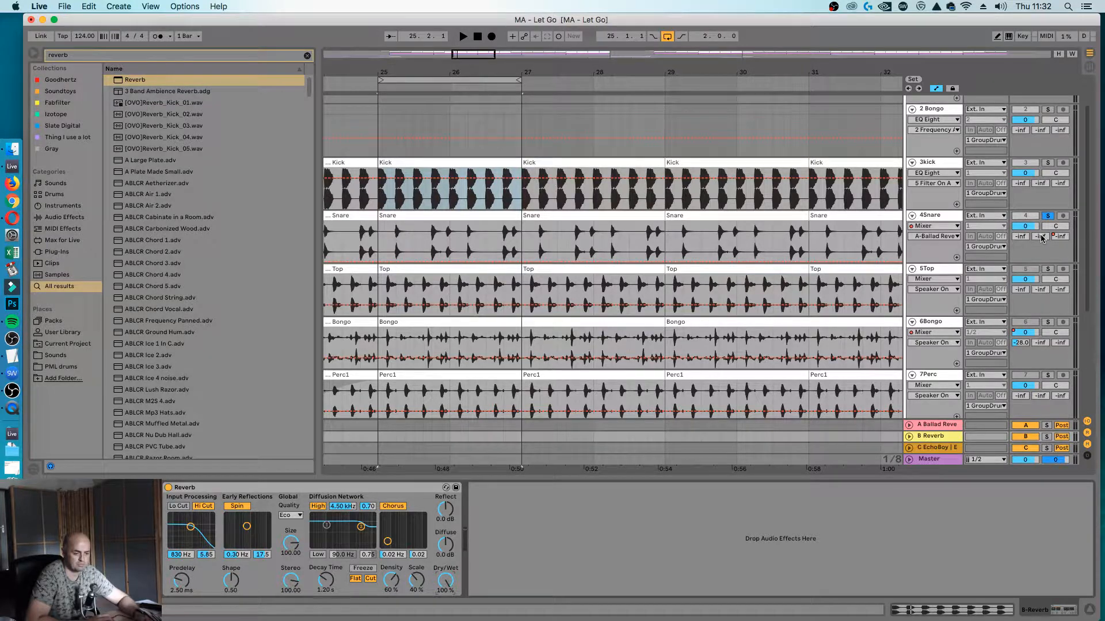
{"action": "left_click", "coordinate": [1042, 237]}
{"action": "key", "text": "space"}
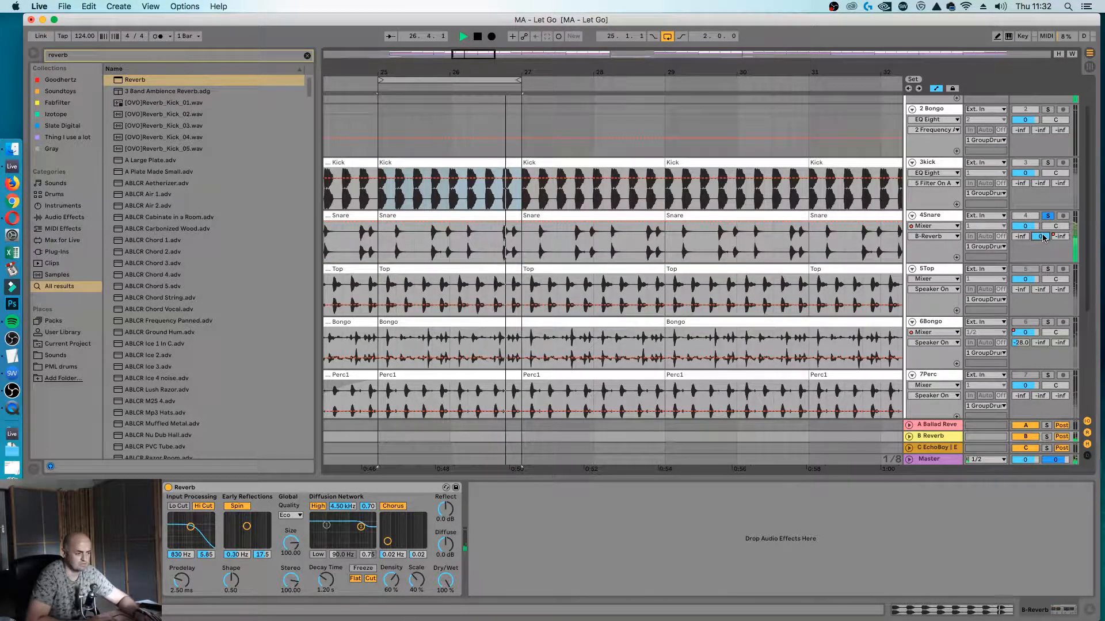
Audition the snare hit at 26.2 and shorten return B's Reverb decay time to 900 ms.
{"action": "left_click_drag", "start_coordinate": [473, 61], "coordinate": [473, 92]}
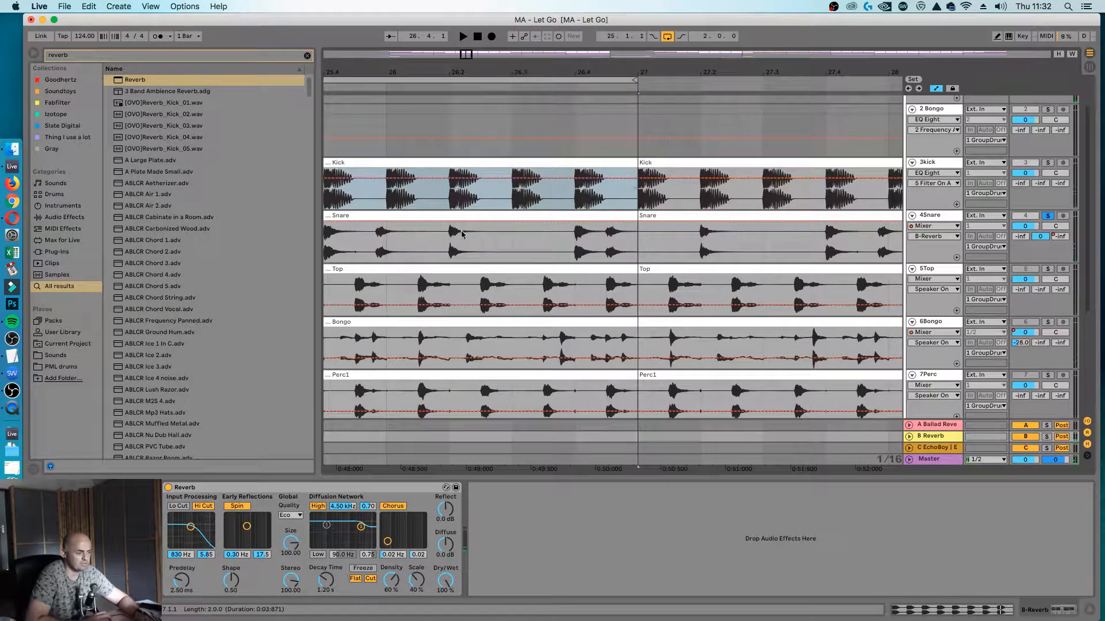
{"action": "left_click_drag", "start_coordinate": [449, 239], "coordinate": [509, 240]}
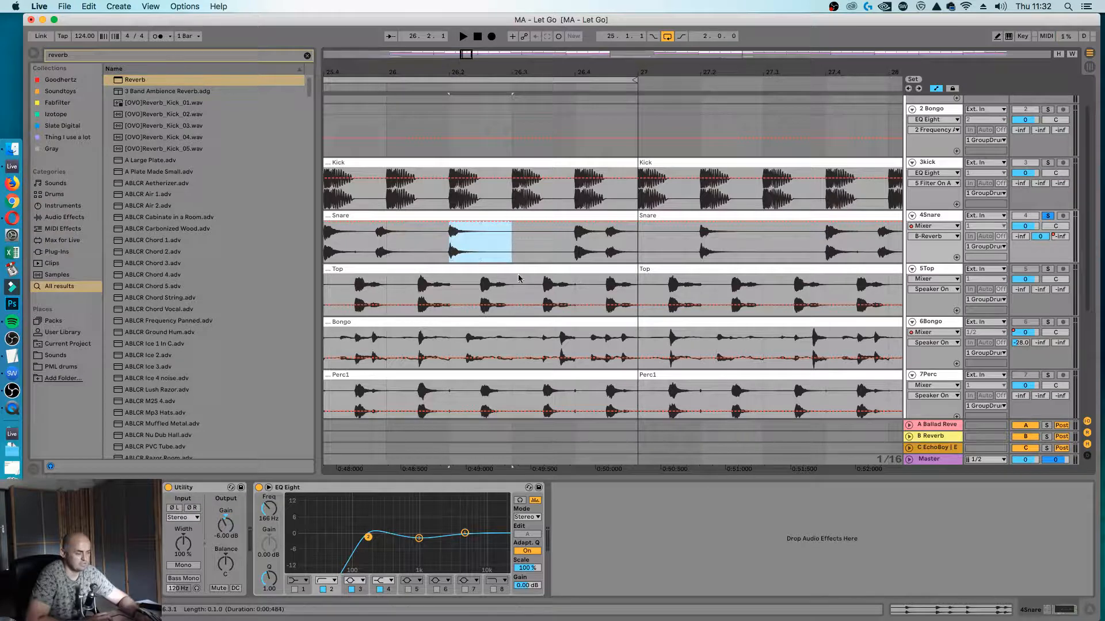
{"action": "left_click", "coordinate": [929, 438]}
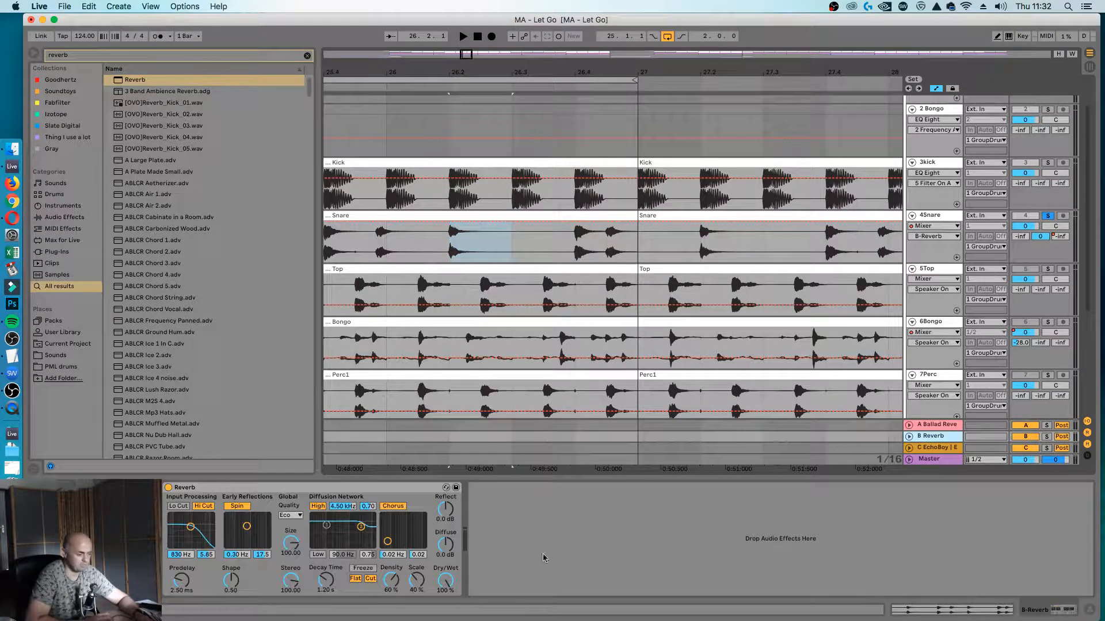
{"action": "left_click", "coordinate": [324, 581]}
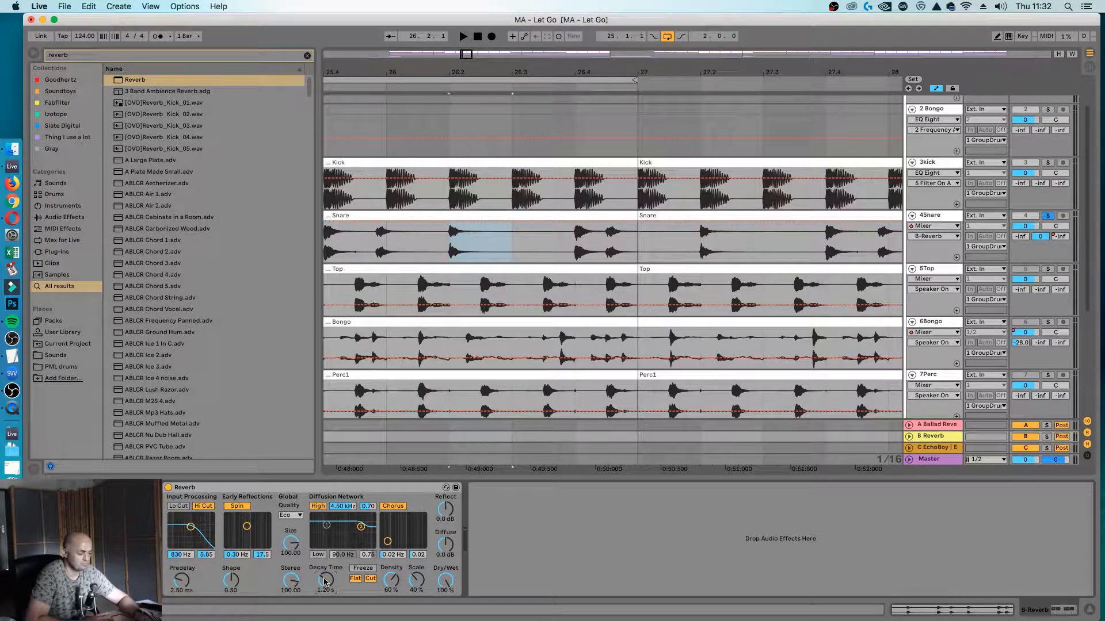
{"action": "key", "text": "space"}
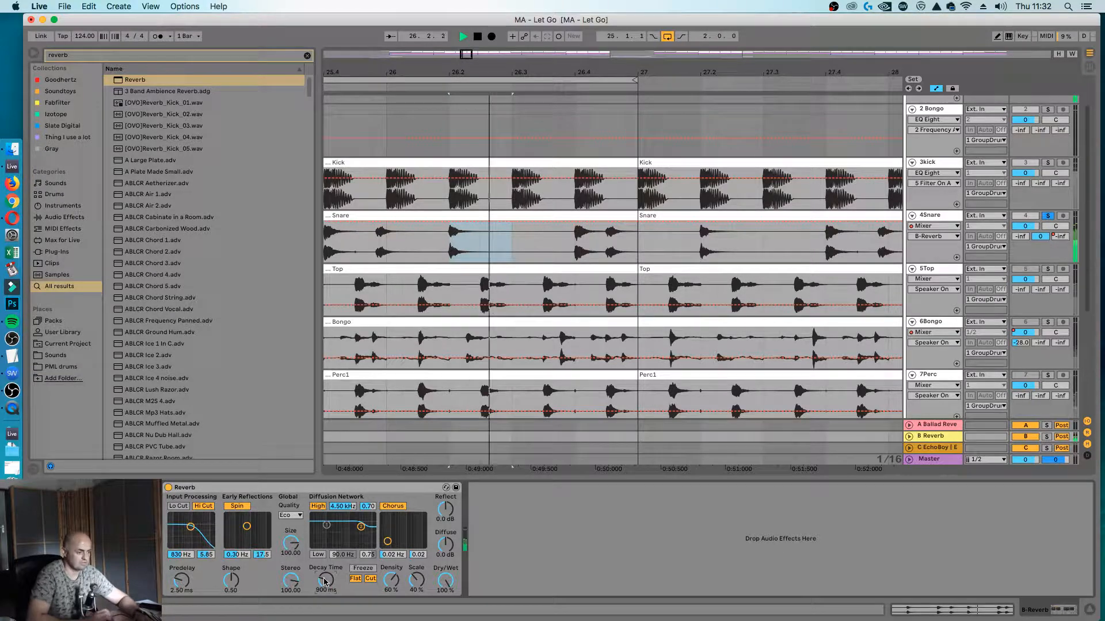
{"action": "key", "text": "space"}
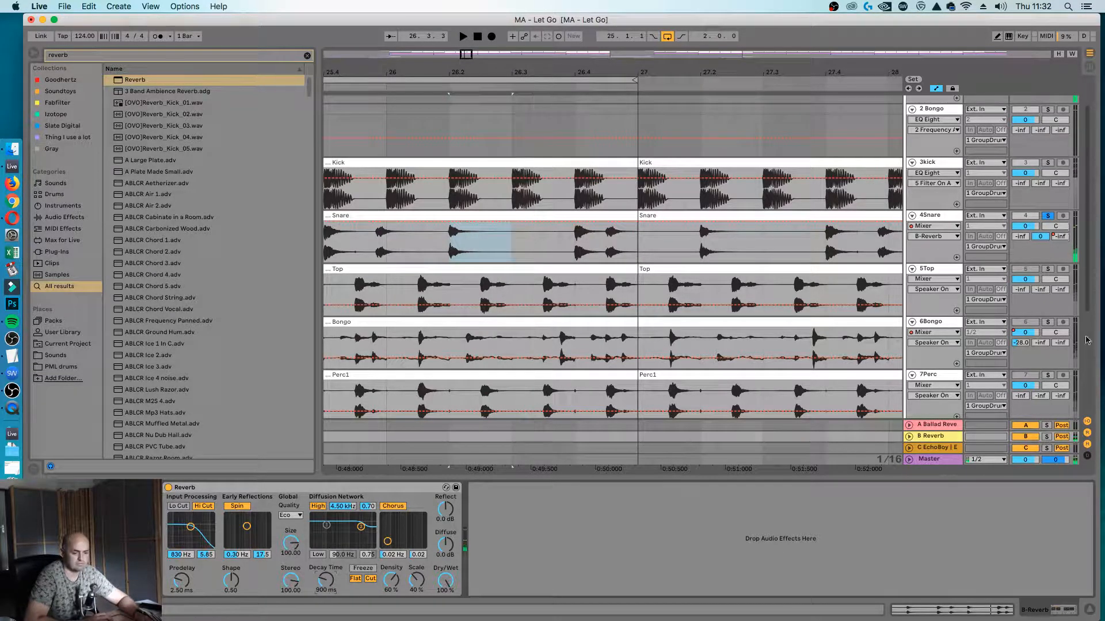
Take the snare out of solo, set its send B to -7.2 dB, and check it in the playing drum loop.
{"action": "left_click", "coordinate": [1050, 215]}
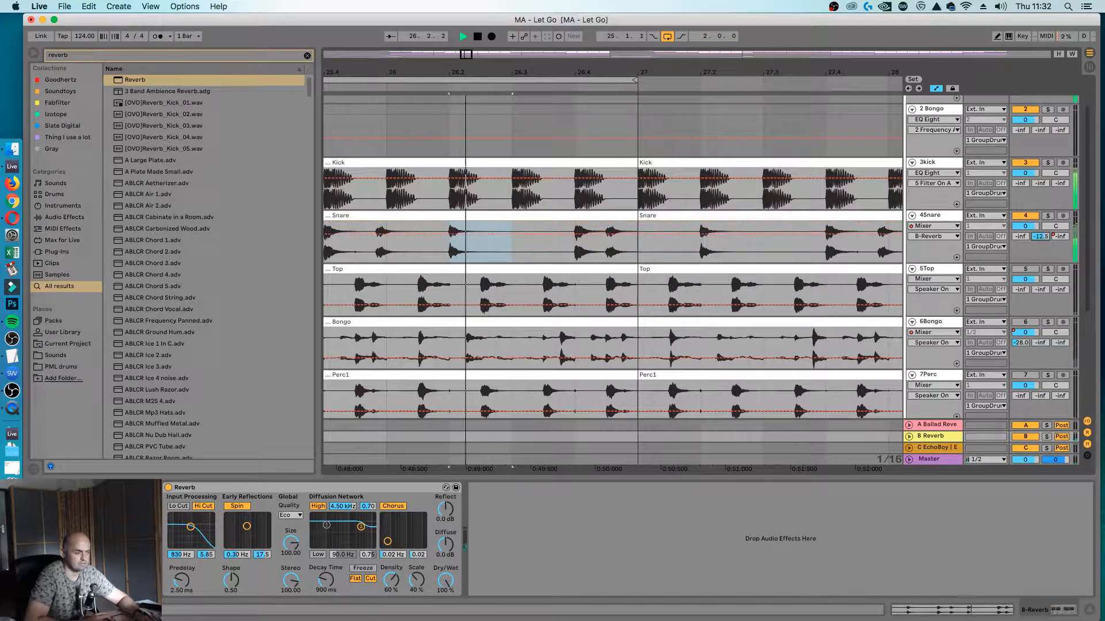
{"action": "mouse_move", "coordinate": [1041, 237]}
{"action": "left_mouse_down"}
{"action": "mouse_move", "coordinate": [1041, 214]}
{"action": "mouse_move", "coordinate": [1040, 242]}
{"action": "left_mouse_up"}
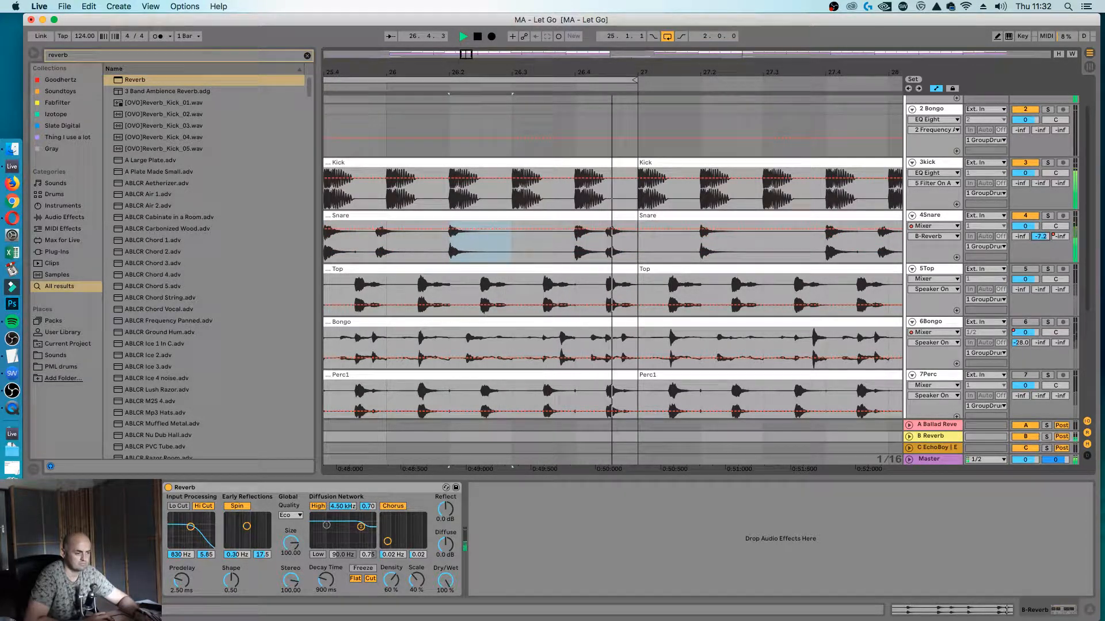
{"action": "left_click", "coordinate": [620, 216]}
{"action": "left_click_drag", "start_coordinate": [576, 72], "coordinate": [635, 57]}
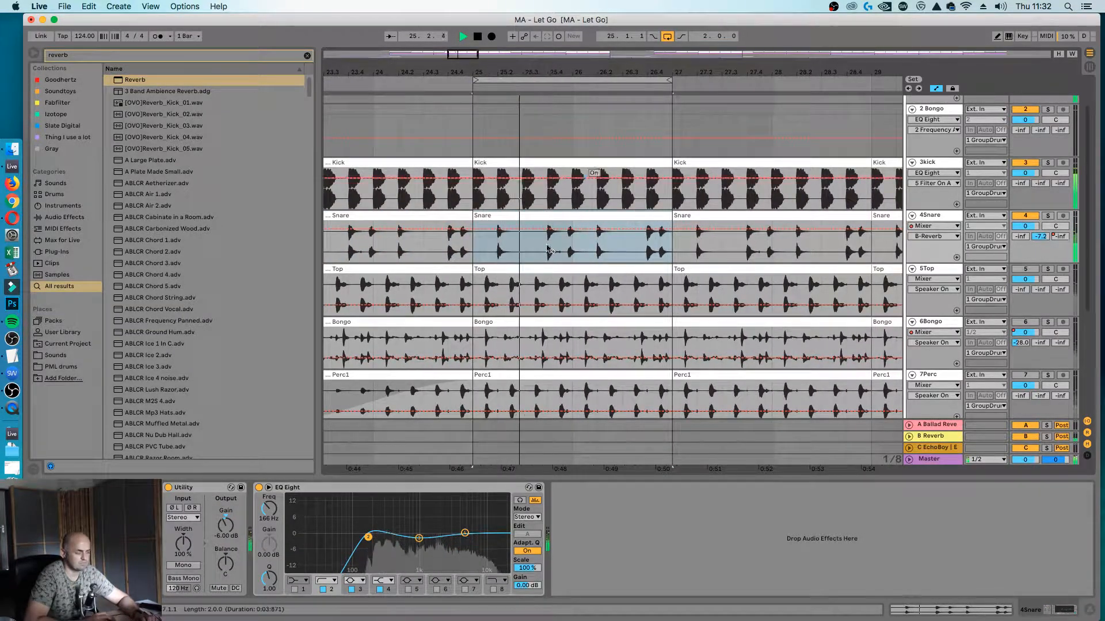
{"action": "key", "text": "space"}
{"action": "left_click_drag", "start_coordinate": [485, 248], "coordinate": [509, 251]}
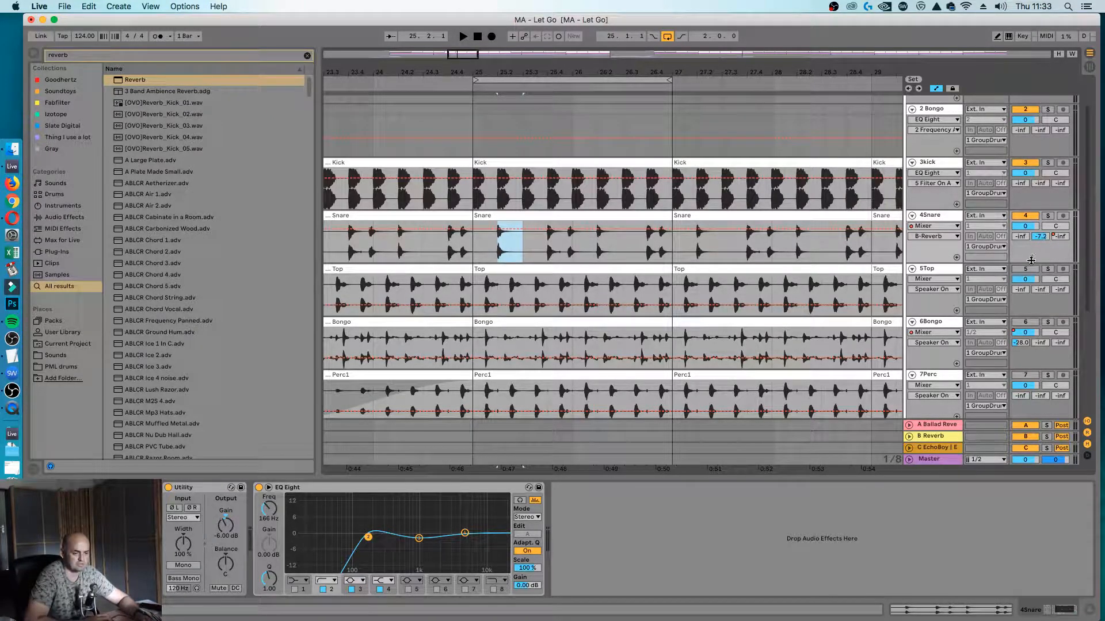
Switch on the Top track and audition it briefly in solo, leaving it unsoloed in the mix.
{"action": "left_click", "coordinate": [1027, 270]}
{"action": "left_click", "coordinate": [1047, 271]}
{"action": "key", "text": "space"}
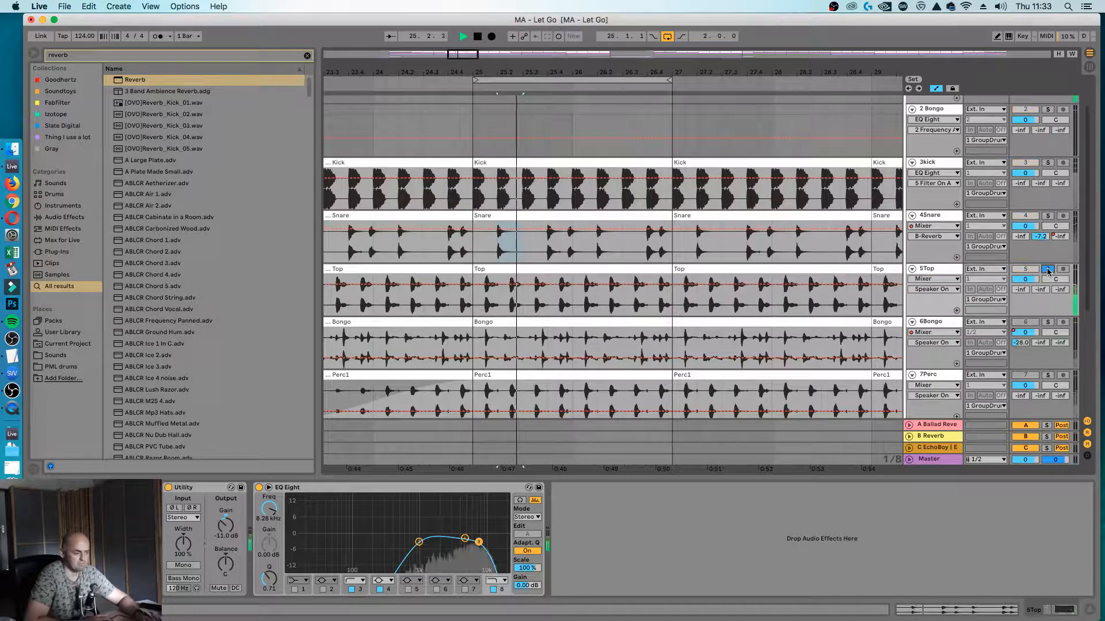
{"action": "key", "text": "space"}
{"action": "left_click", "coordinate": [1047, 271]}
Switch on the Bongo track below Top and audition it in solo, leaving it unsoloed in the mix.
{"action": "scroll", "coordinate": [946, 306], "scroll_direction": "down", "scroll_amount": 2}
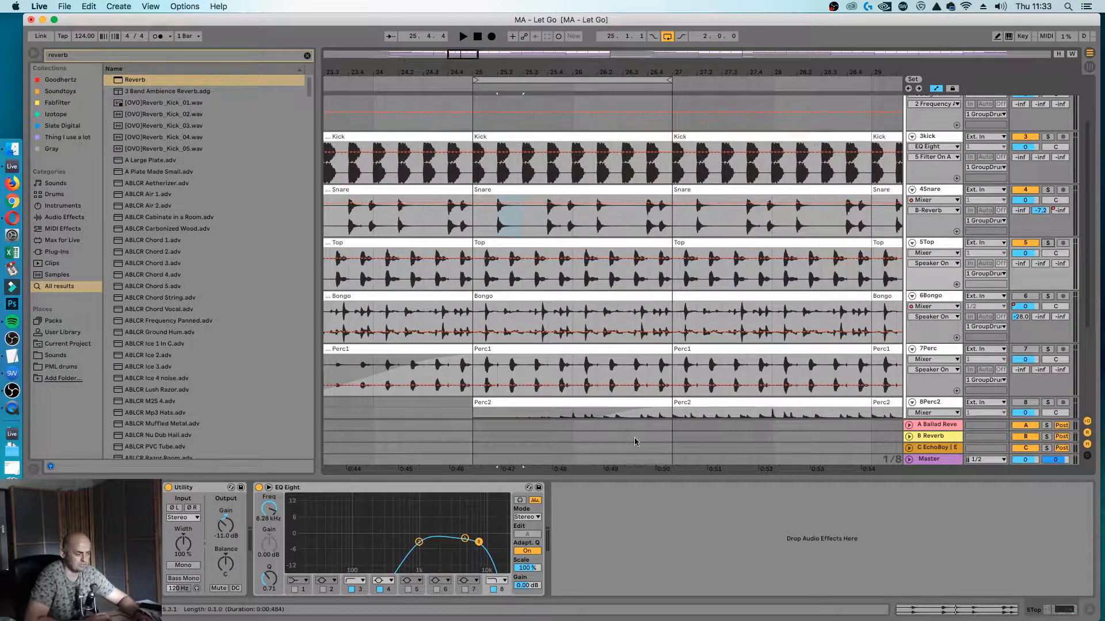
{"action": "left_click", "coordinate": [939, 295]}
{"action": "left_click", "coordinate": [1047, 295]}
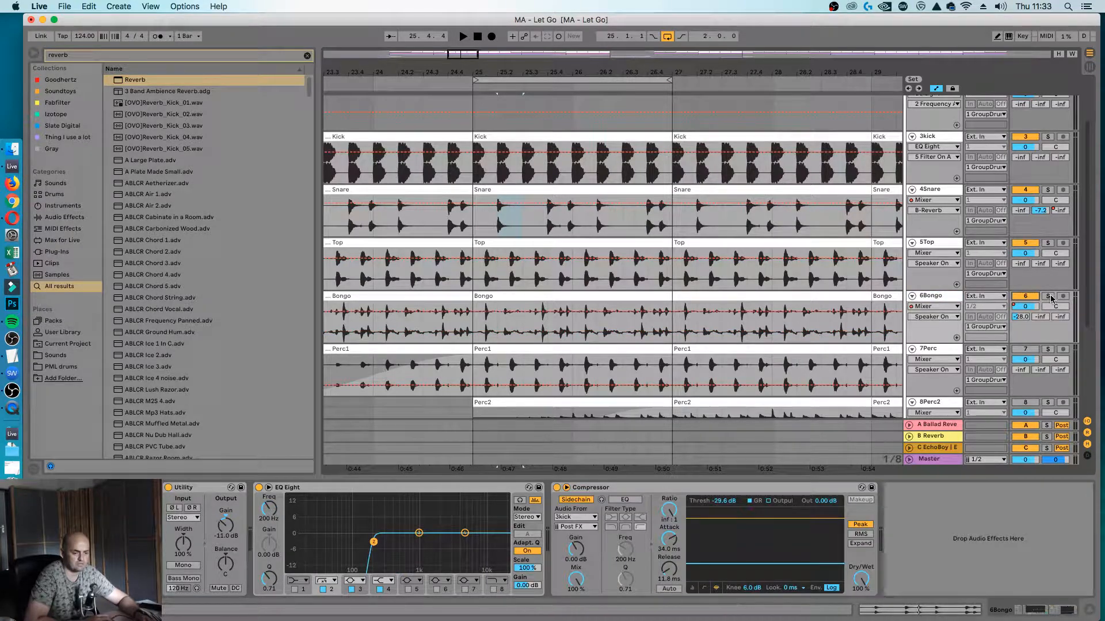
{"action": "key", "text": "space"}
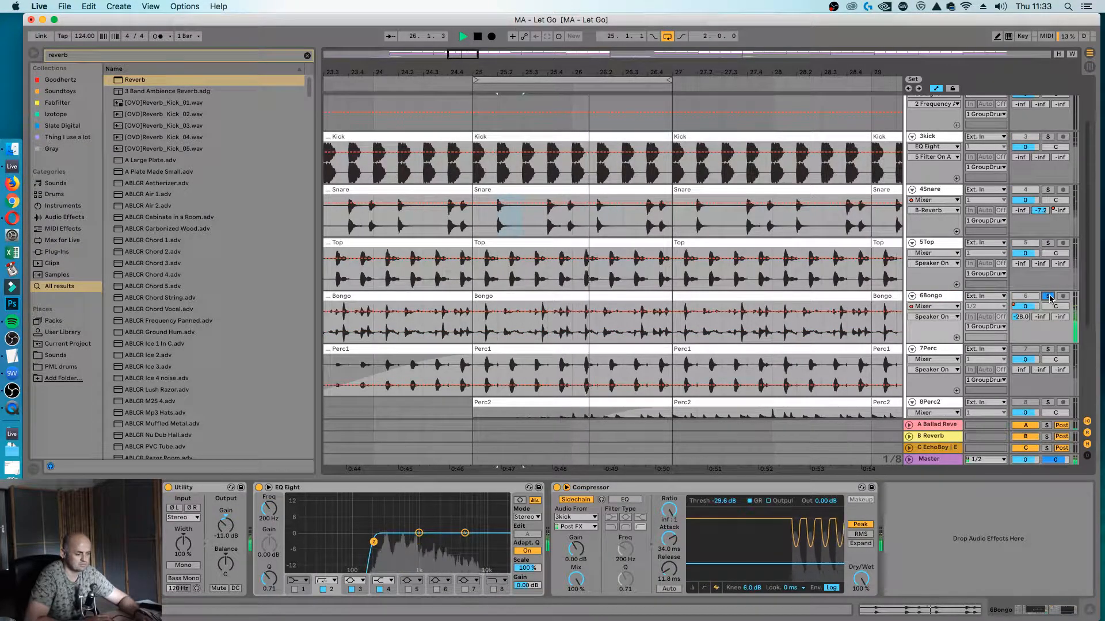
{"action": "left_click", "coordinate": [1050, 297]}
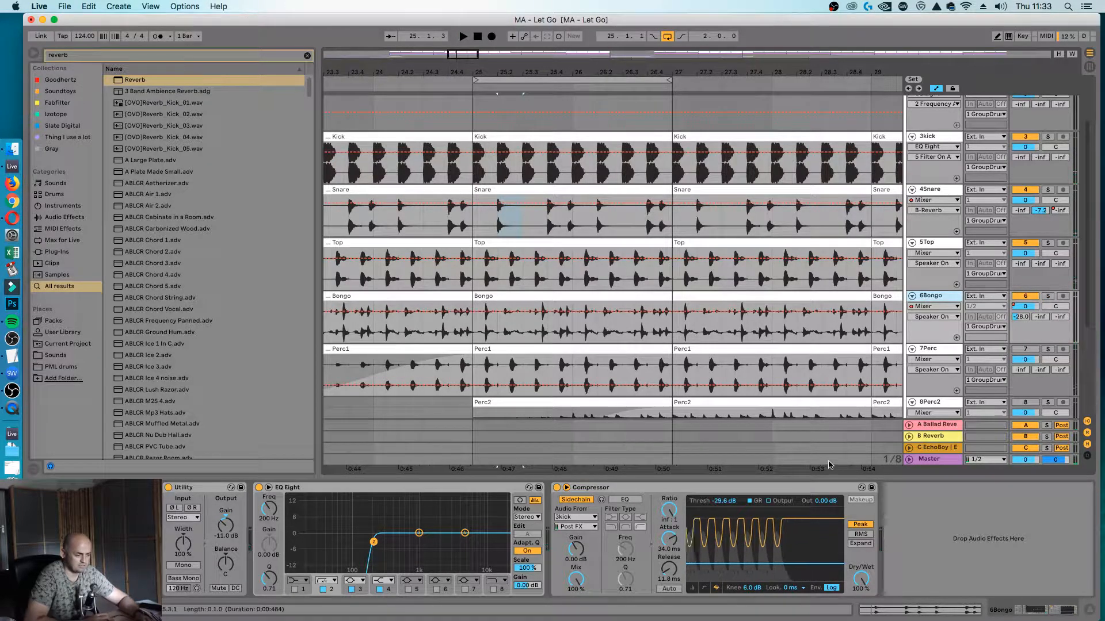
Set the Bongo Compressor's release to 41.1 ms and dry/wet to 43 %, and turn the track's send A down to -inf.
{"action": "key", "text": "space"}
{"action": "left_click_drag", "start_coordinate": [670, 570], "coordinate": [672, 574]}
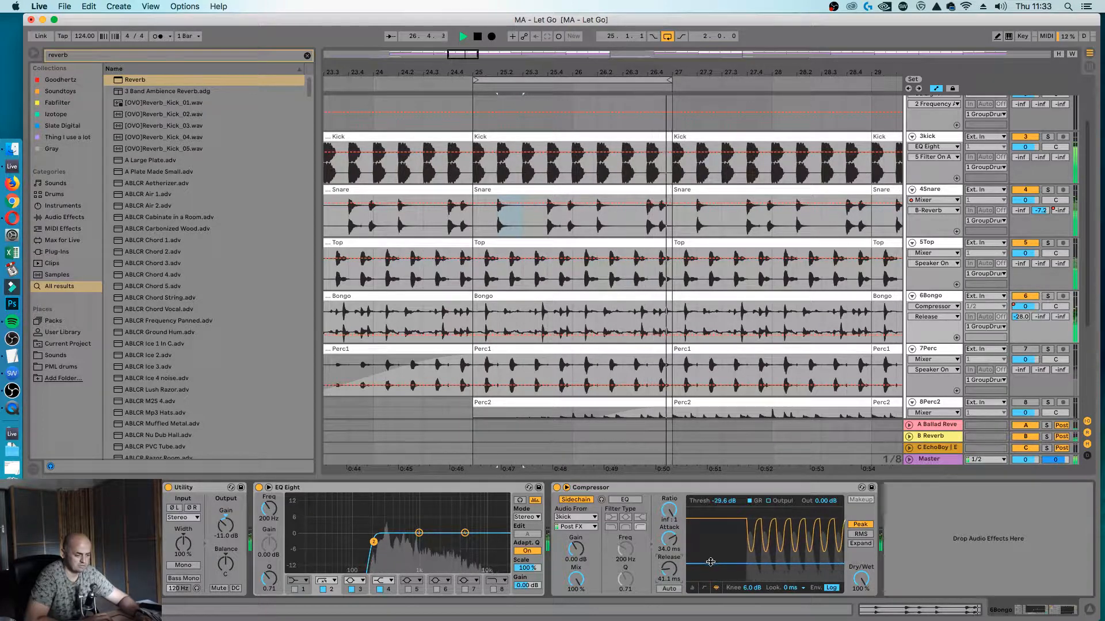
{"action": "left_click_drag", "start_coordinate": [860, 579], "coordinate": [860, 618]}
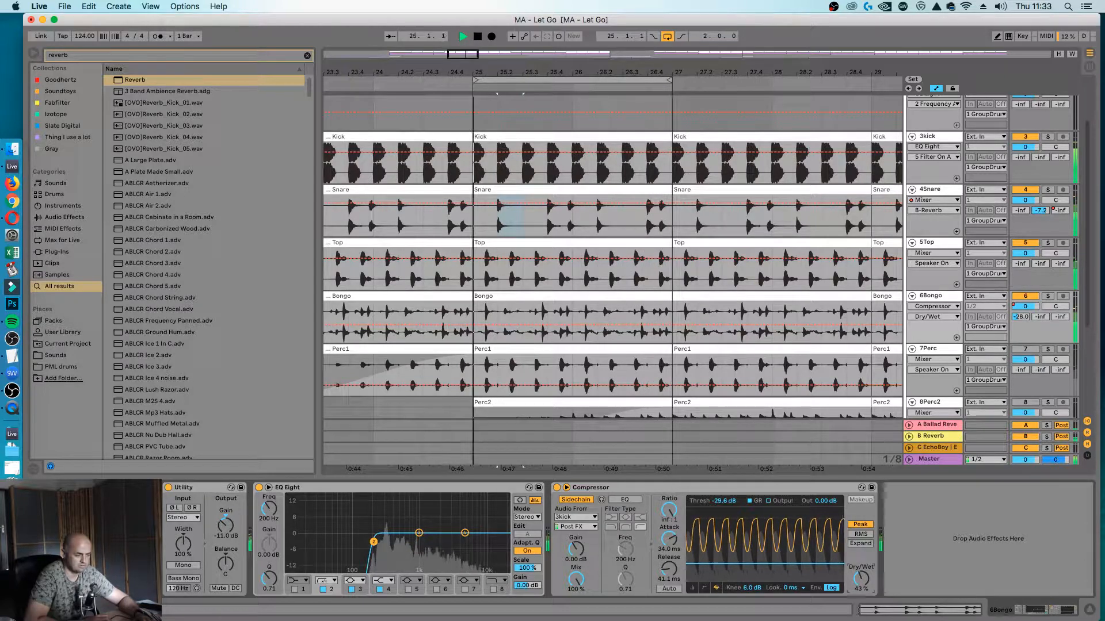
{"action": "key", "text": "space"}
{"action": "double_click", "coordinate": [1024, 317]}
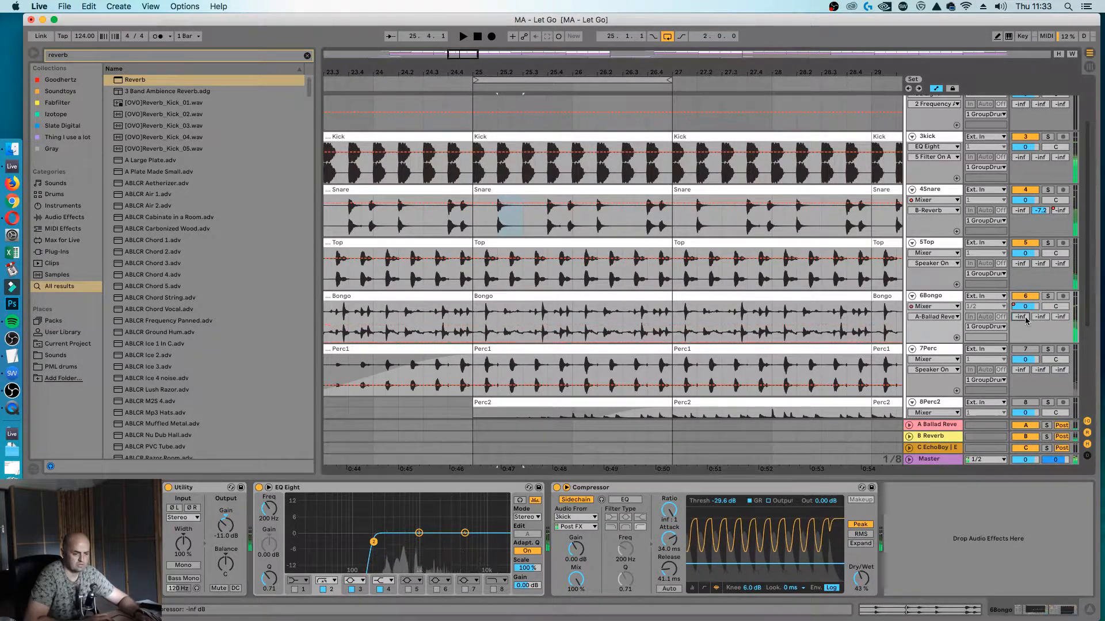
Switch on the Perc track, audition it in solo, and move the track directly above Bongo.
{"action": "scroll", "coordinate": [826, 345], "scroll_direction": "down", "scroll_amount": 2}
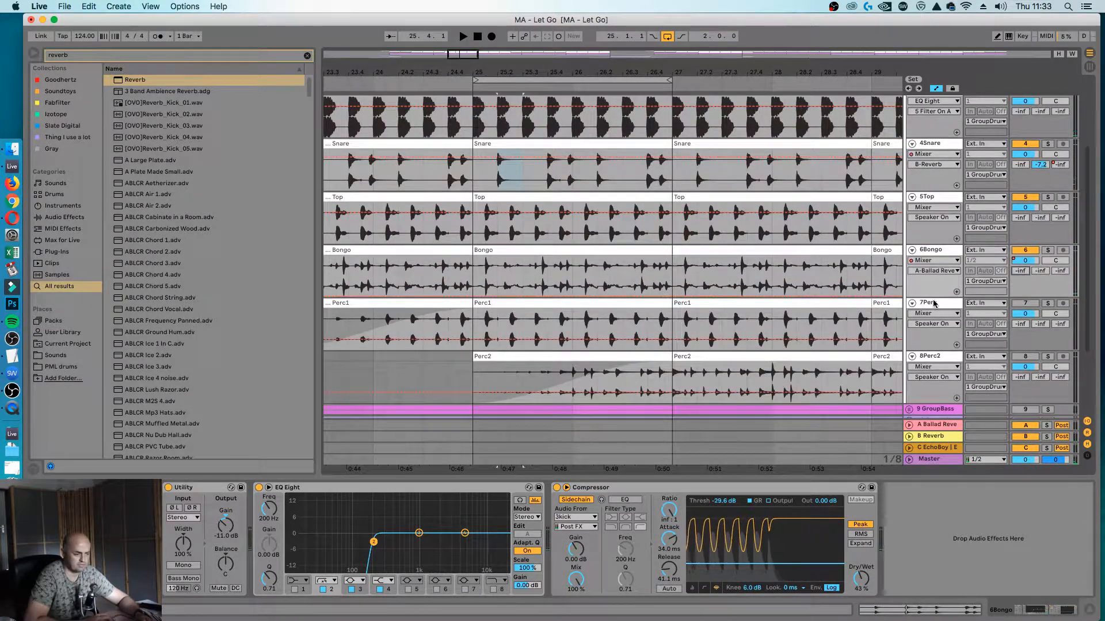
{"action": "left_click", "coordinate": [939, 300]}
{"action": "left_click", "coordinate": [1015, 304]}
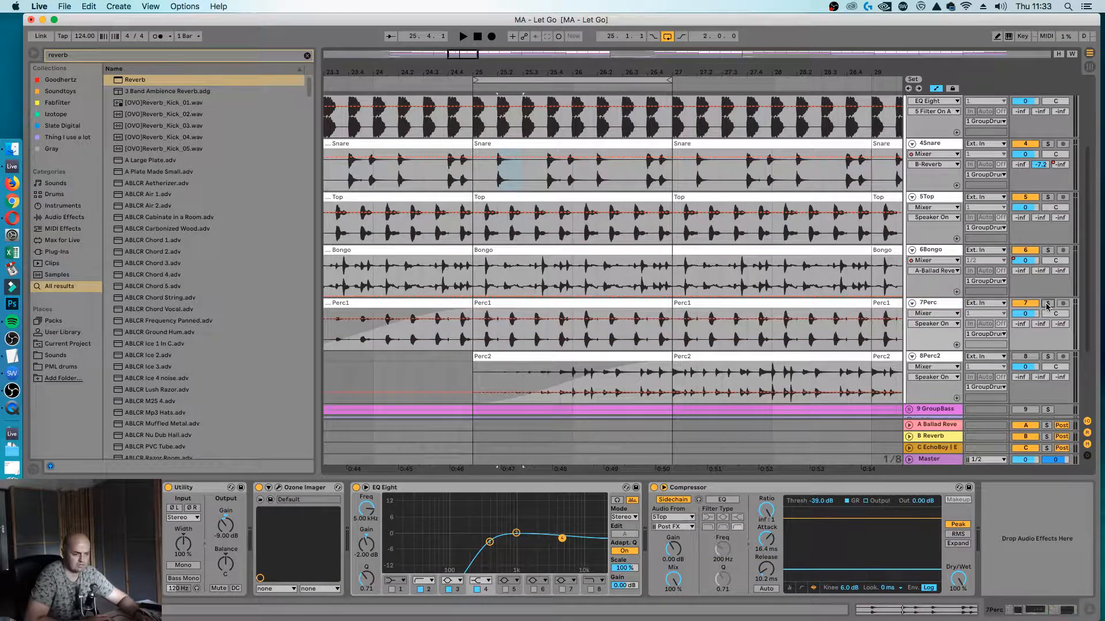
{"action": "key", "text": "space"}
{"action": "left_click", "coordinate": [1048, 304]}
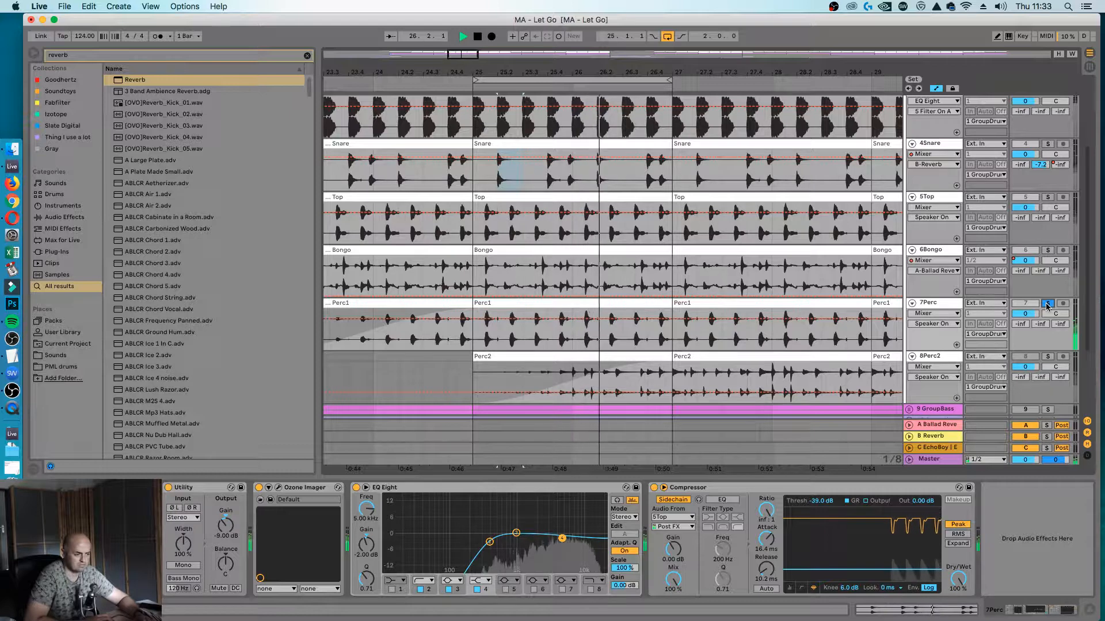
{"action": "key", "text": "space"}
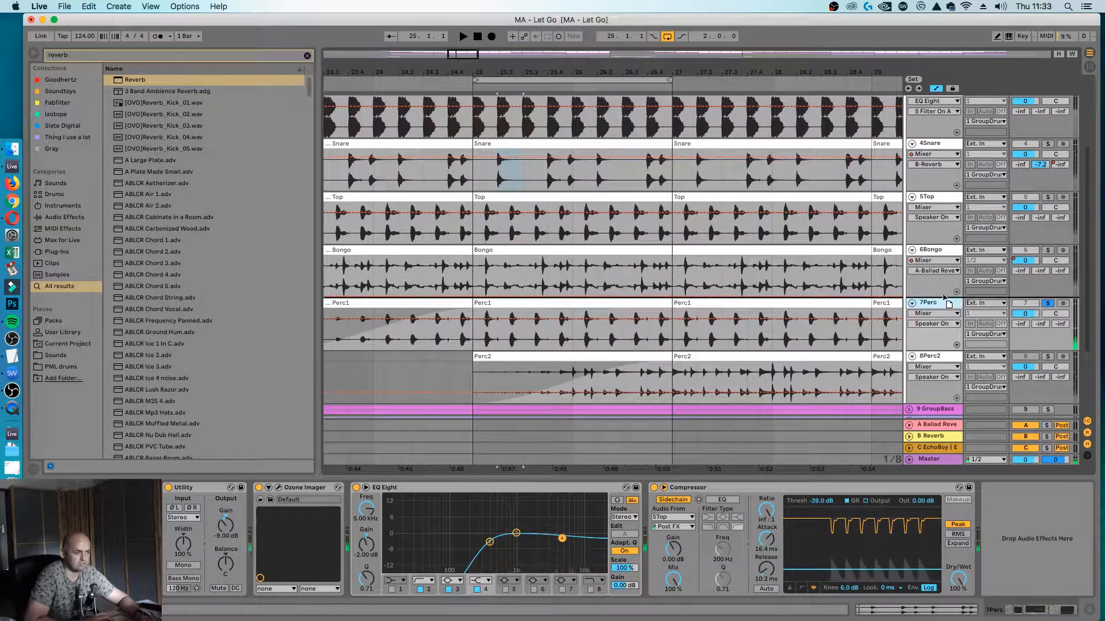
{"action": "left_click_drag", "start_coordinate": [943, 298], "coordinate": [943, 245]}
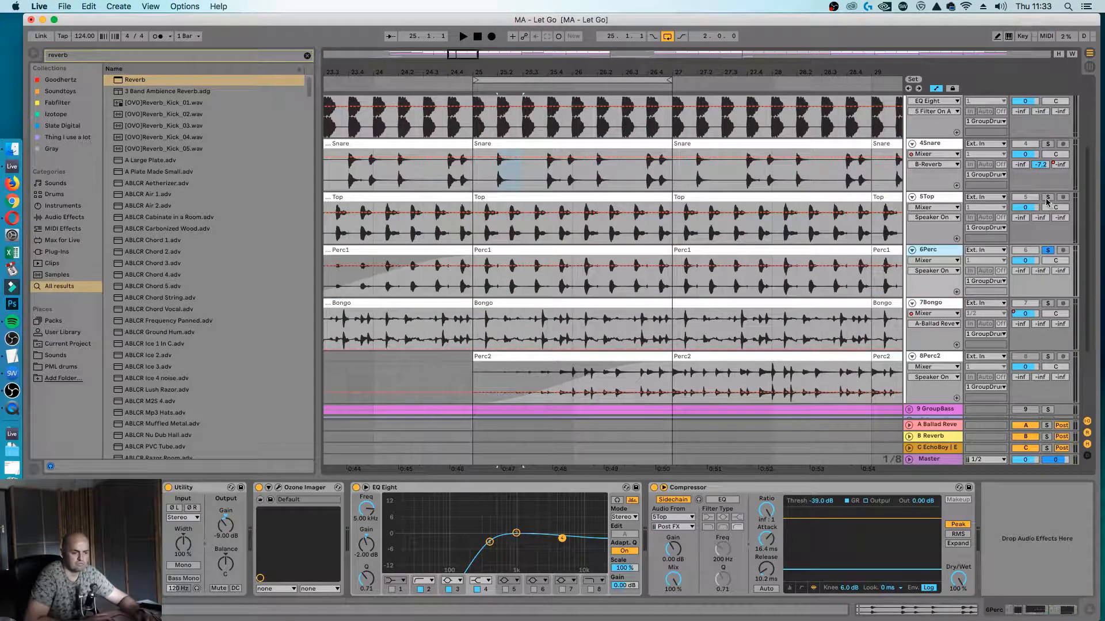
Audition Perc soloed together with Top, then in the unsoloed drum mix with its Compressor bypassed and enabled.
{"action": "key", "text": "space"}
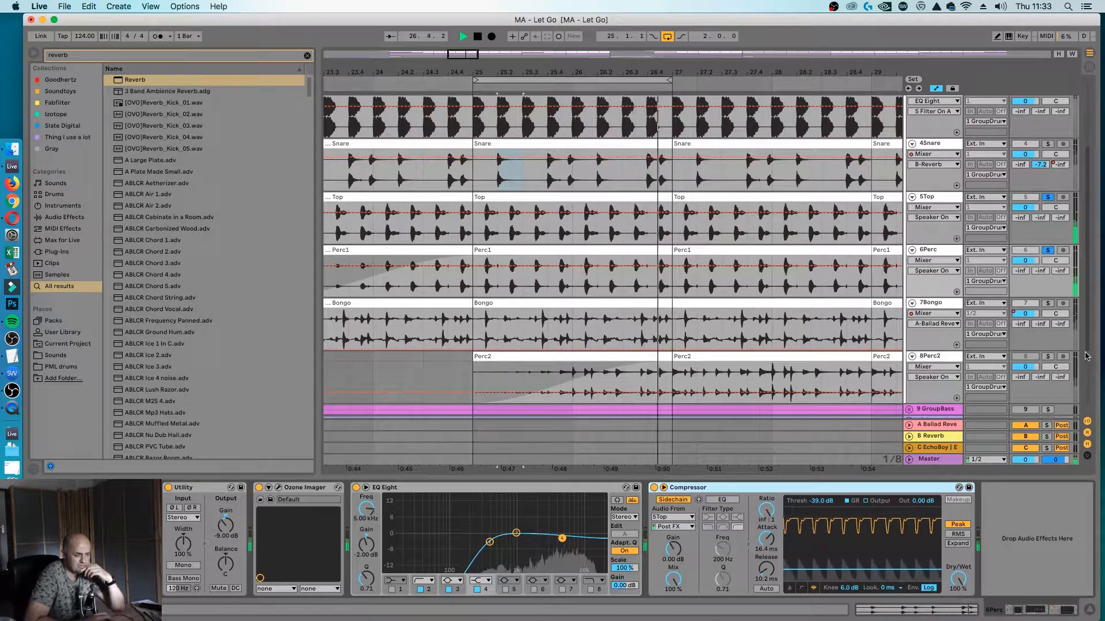
{"action": "left_click", "coordinate": [1048, 252]}
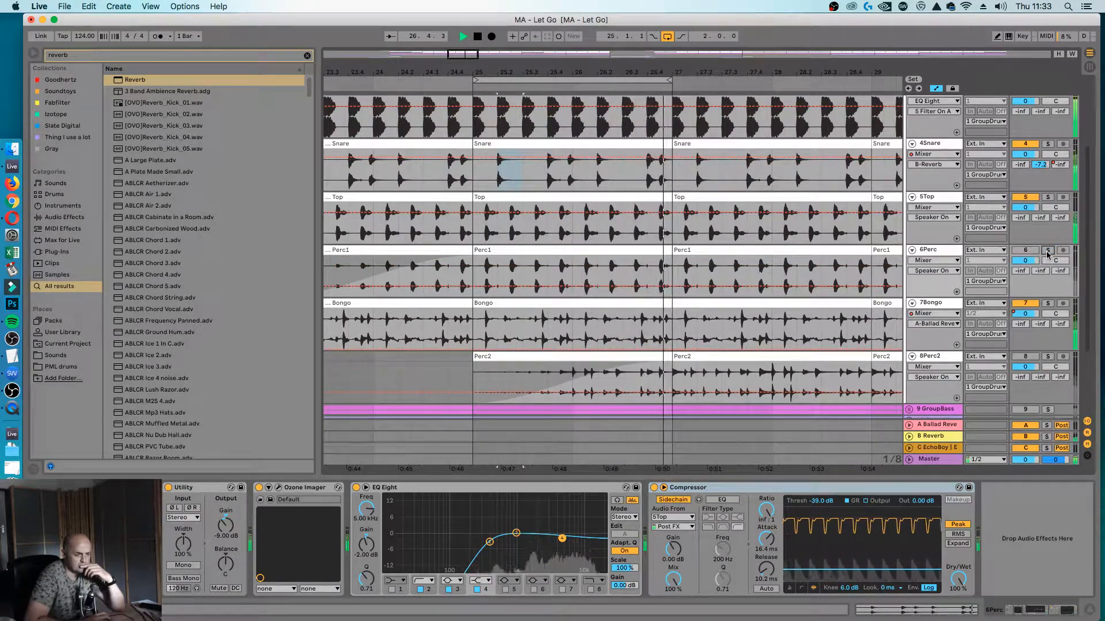
{"action": "left_click", "coordinate": [1027, 252]}
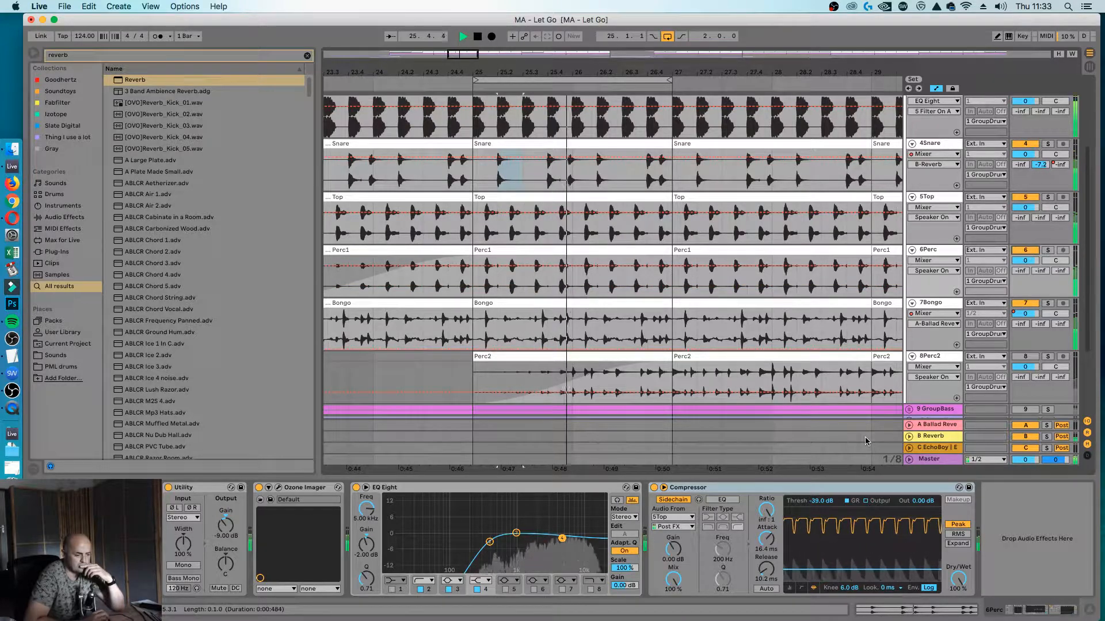
{"action": "left_click", "coordinate": [653, 488]}
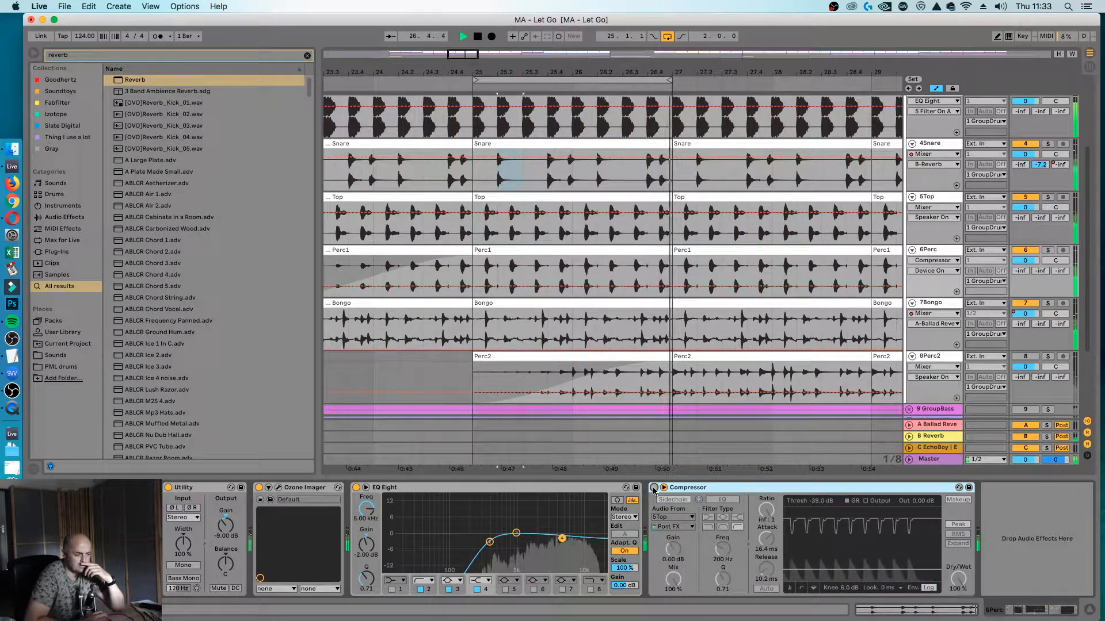
{"action": "left_click", "coordinate": [653, 488]}
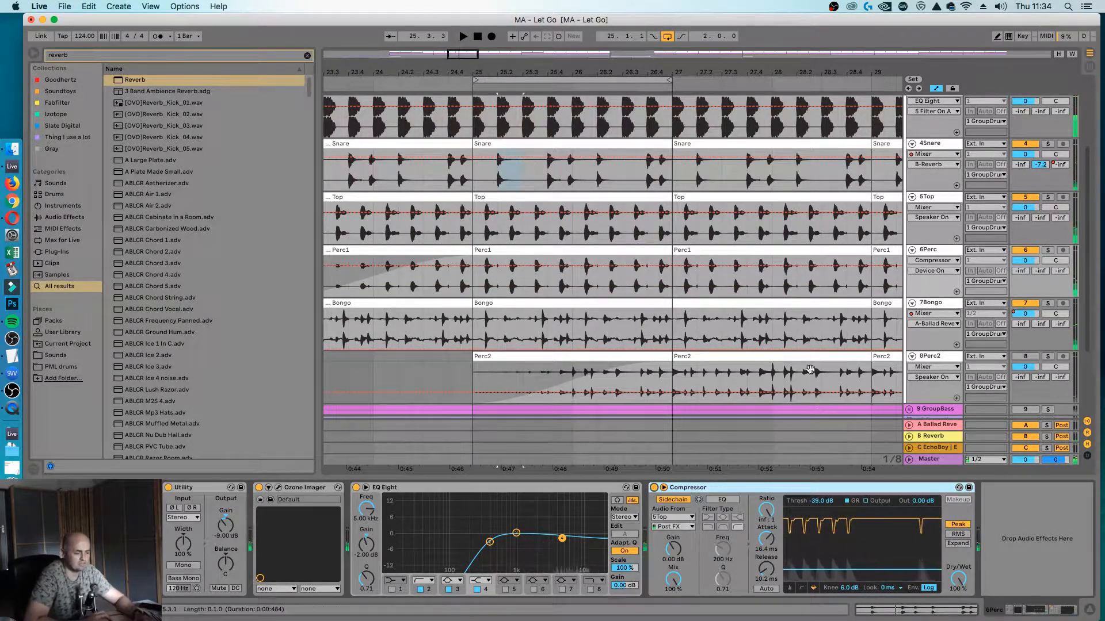
Try shifting the Perc1 clip at bar 25 an eighth note later and play the loop from bar 25.
{"action": "left_click", "coordinate": [930, 251]}
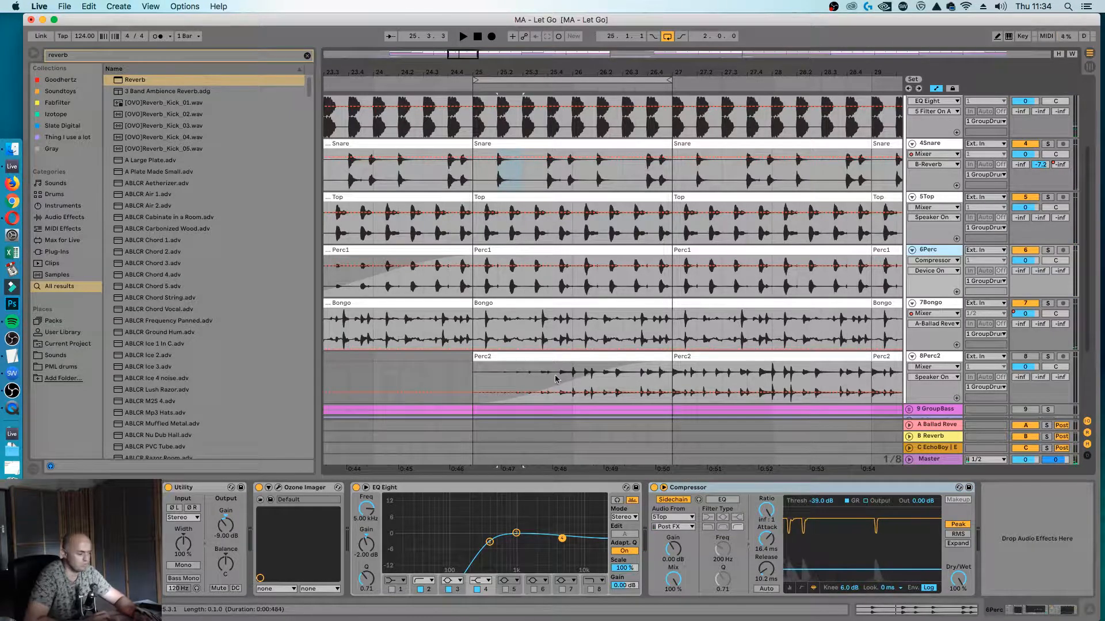
{"action": "left_click", "coordinate": [326, 486]}
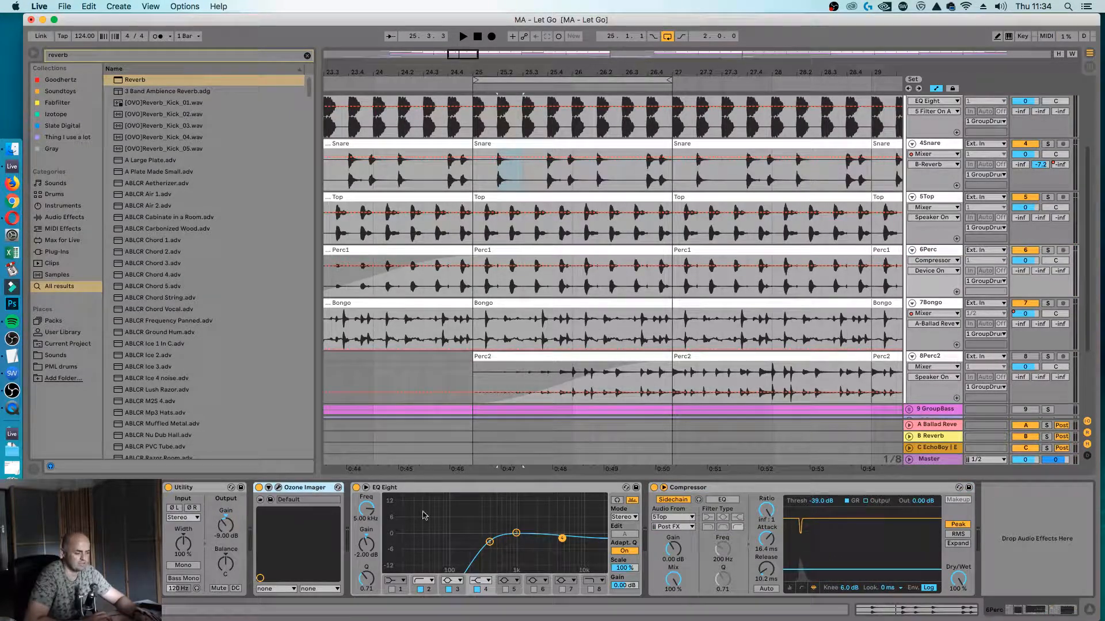
{"action": "left_click", "coordinate": [517, 250]}
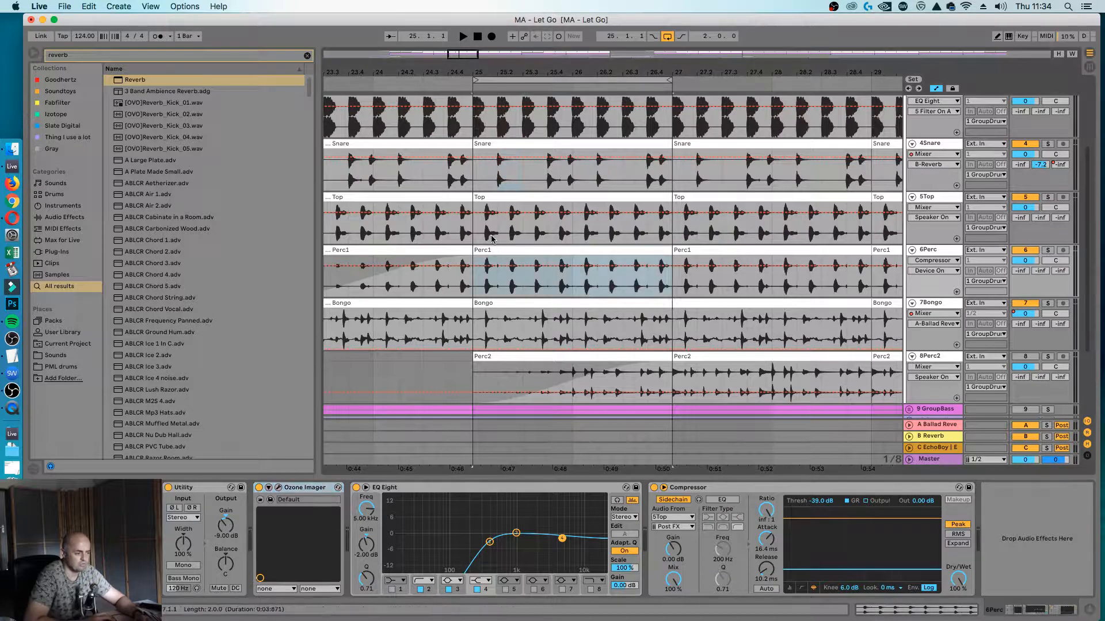
{"action": "scroll", "coordinate": [518, 102], "scroll_direction": "up", "scroll_amount": 3}
{"action": "left_click_drag", "start_coordinate": [509, 253], "coordinate": [528, 251]}
{"action": "left_click", "coordinate": [452, 290]}
{"action": "key", "text": "space"}
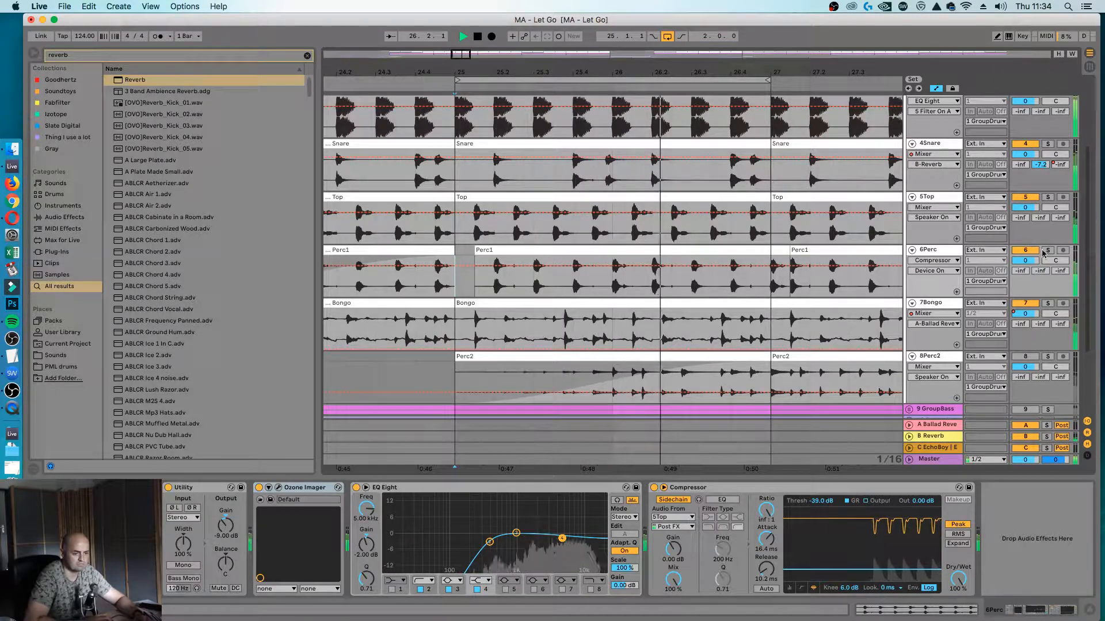
Lower the Perc track volume to -5.3 dB, and return the shifted Perc1 clip to bar 25 with its end extended to 27.1.3.
{"action": "left_click_drag", "start_coordinate": [1025, 260], "coordinate": [1026, 277]}
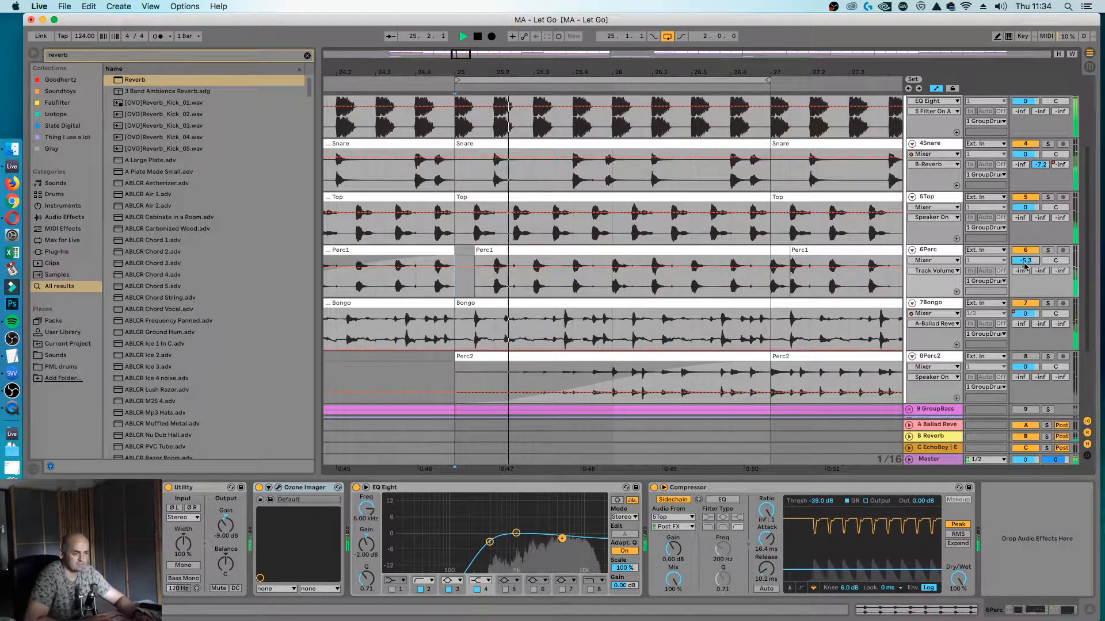
{"action": "key", "text": "space"}
{"action": "left_click_drag", "start_coordinate": [742, 250], "coordinate": [784, 252]}
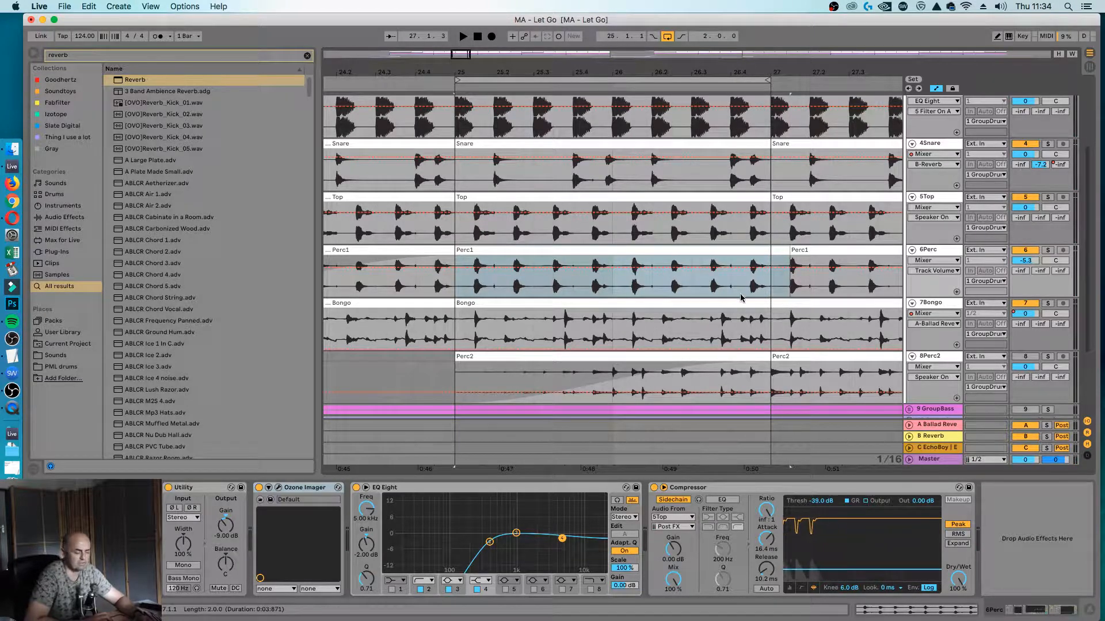
Examine the Perc1 and Top hits up close around bar 26 and compare the device chains of Top, Perc and Bongo.
{"action": "left_click", "coordinate": [946, 199]}
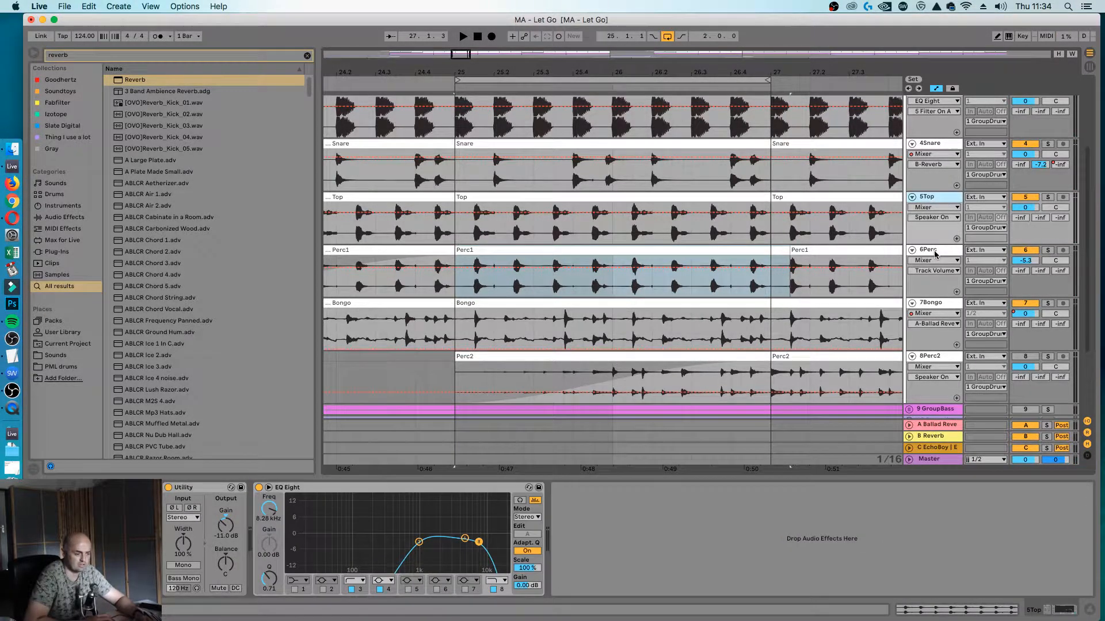
{"action": "left_click", "coordinate": [935, 254]}
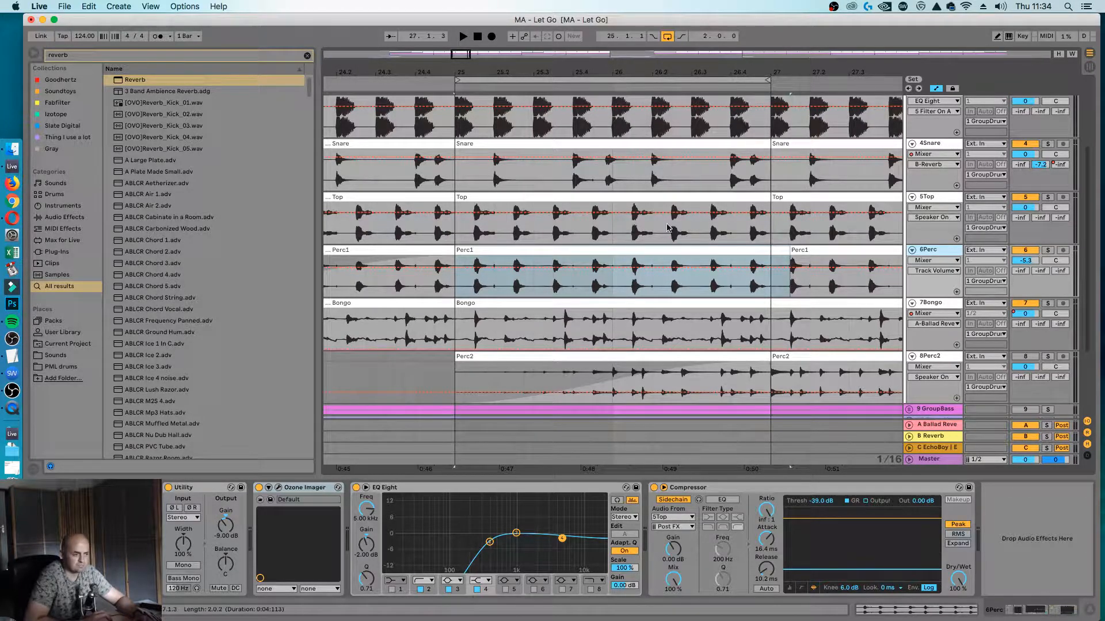
{"action": "left_click_drag", "start_coordinate": [646, 75], "coordinate": [612, 287]}
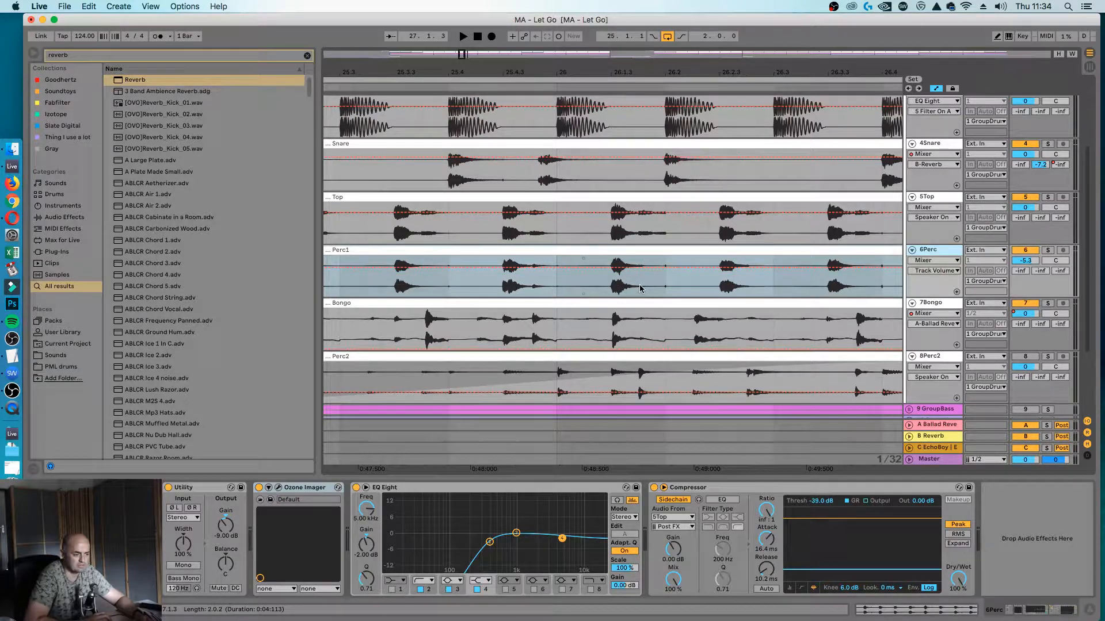
{"action": "left_click_drag", "start_coordinate": [640, 287], "coordinate": [667, 285]}
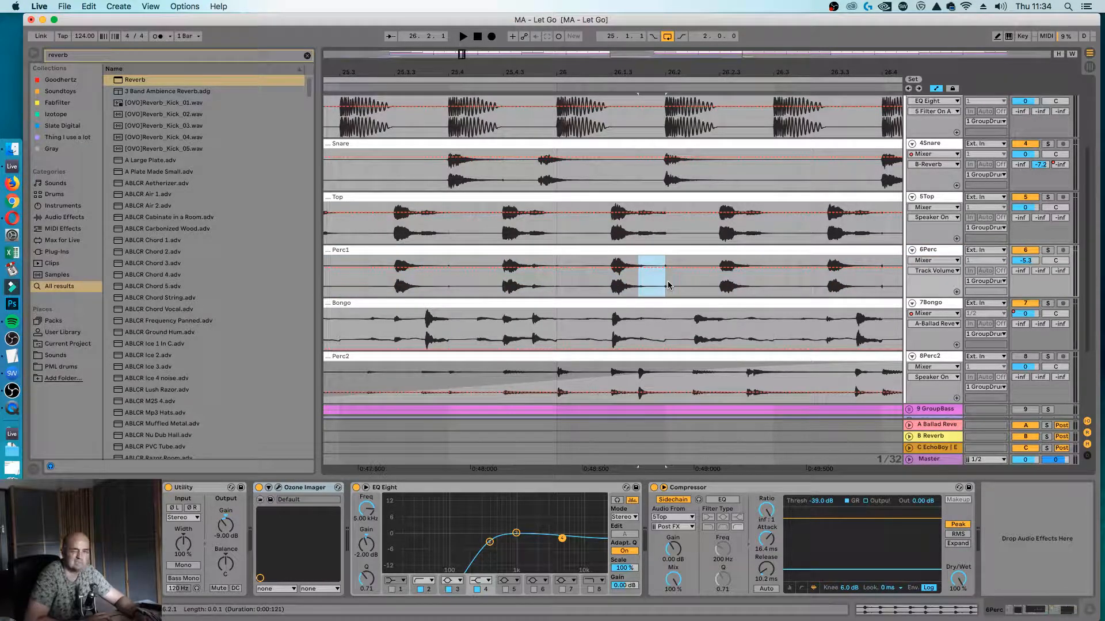
{"action": "left_click_drag", "start_coordinate": [676, 70], "coordinate": [637, 73]}
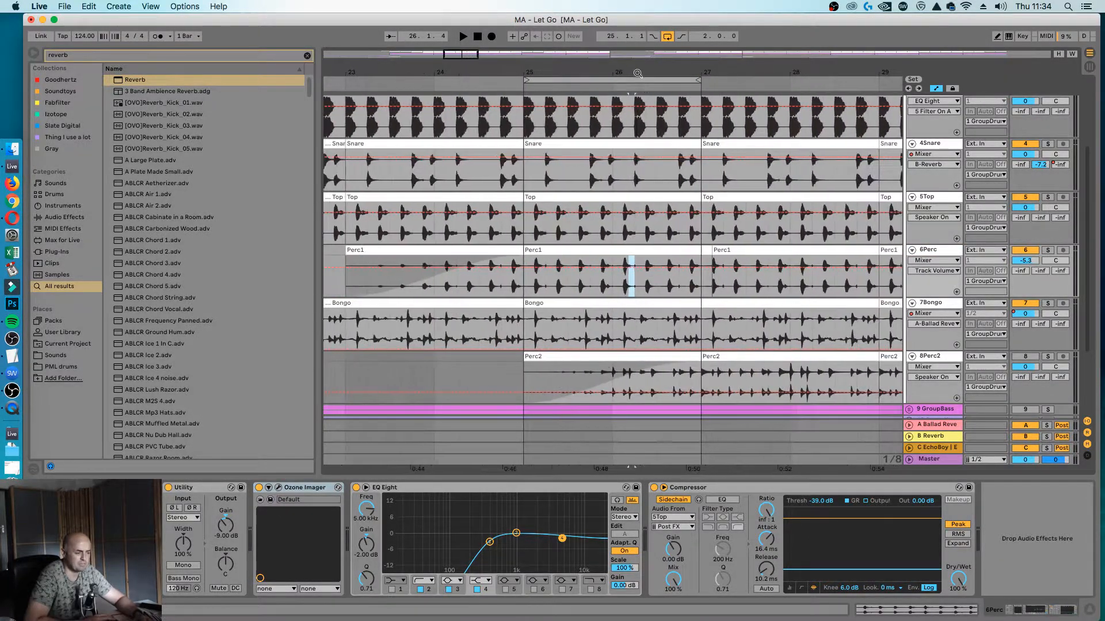
{"action": "left_click", "coordinate": [949, 308]}
{"action": "scroll", "coordinate": [945, 328], "scroll_direction": "down", "scroll_amount": 1}
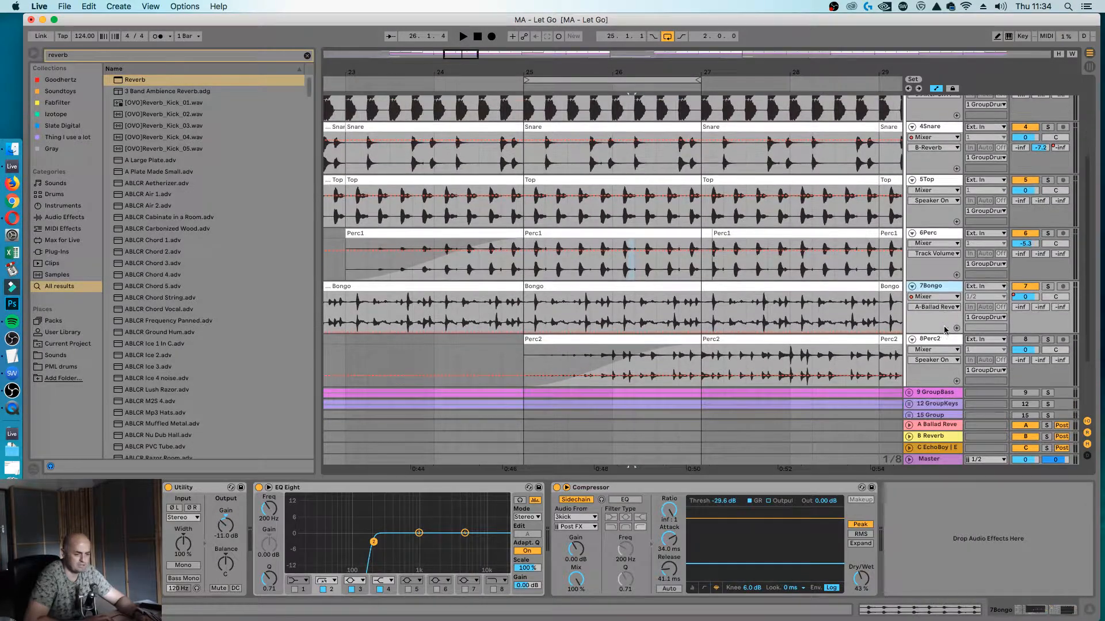
{"action": "left_click", "coordinate": [933, 236]}
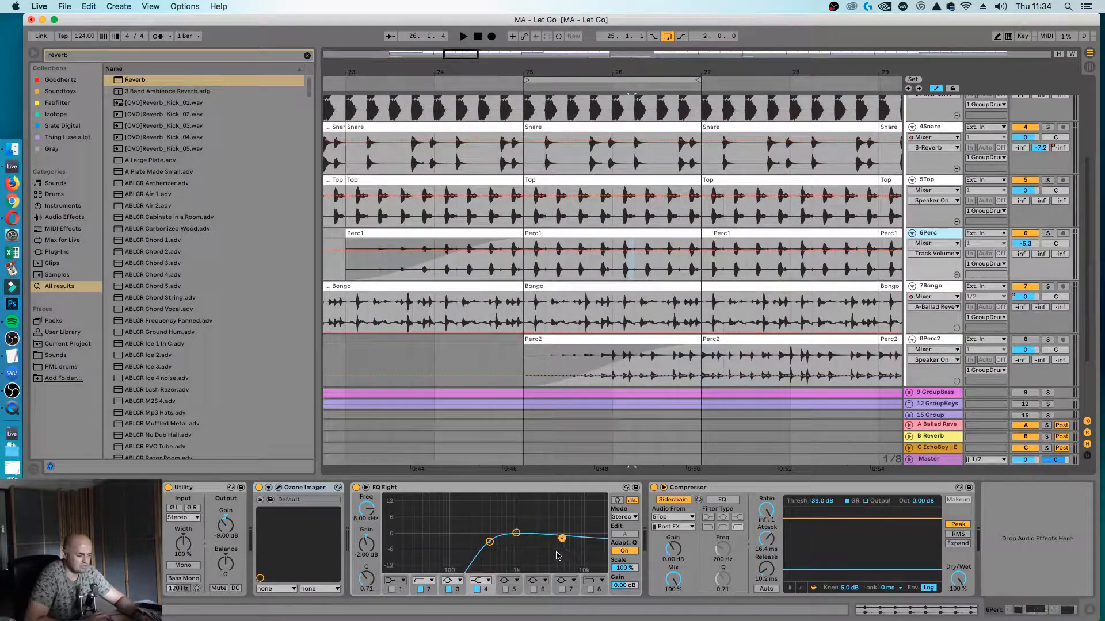
Move the high band of the Perc track's EQ Eight to about 7.74 kHz with a gain of -2.11 dB.
{"action": "left_click_drag", "start_coordinate": [561, 539], "coordinate": [542, 553]}
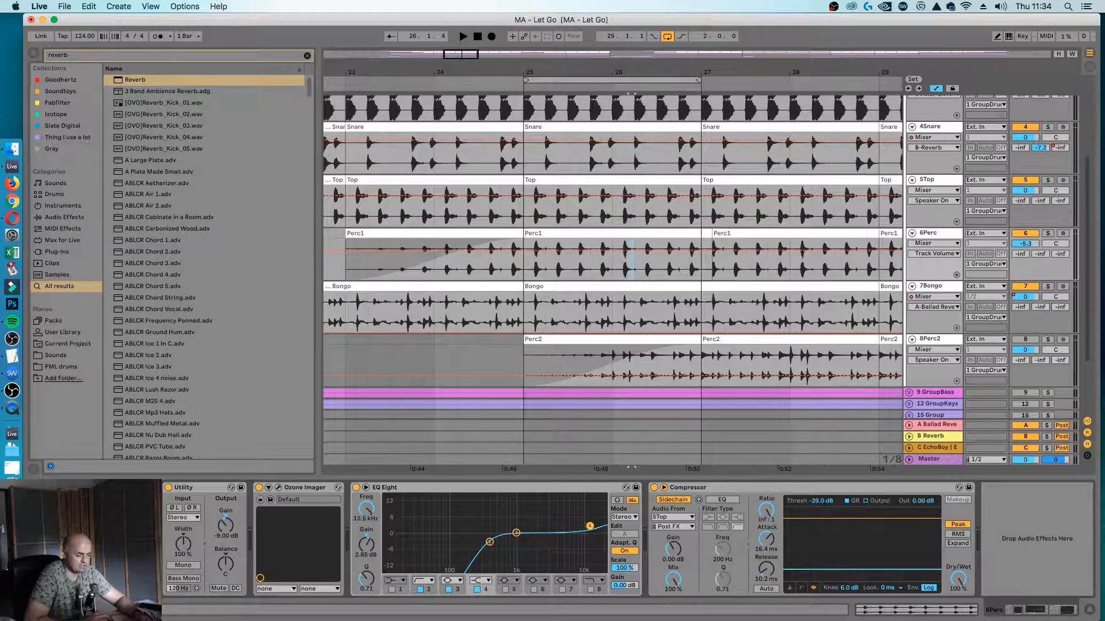
{"action": "left_click", "coordinate": [712, 491]}
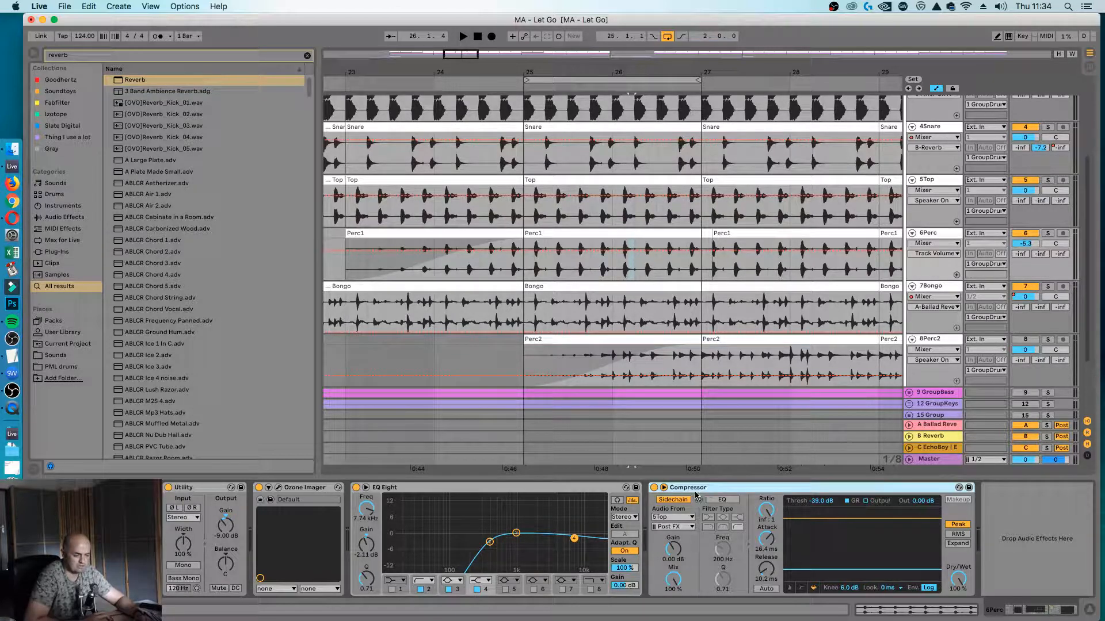
Audition the Bongo track soloed with its kick-sidechained Compressor, and unsolo it.
{"action": "left_click", "coordinate": [949, 292]}
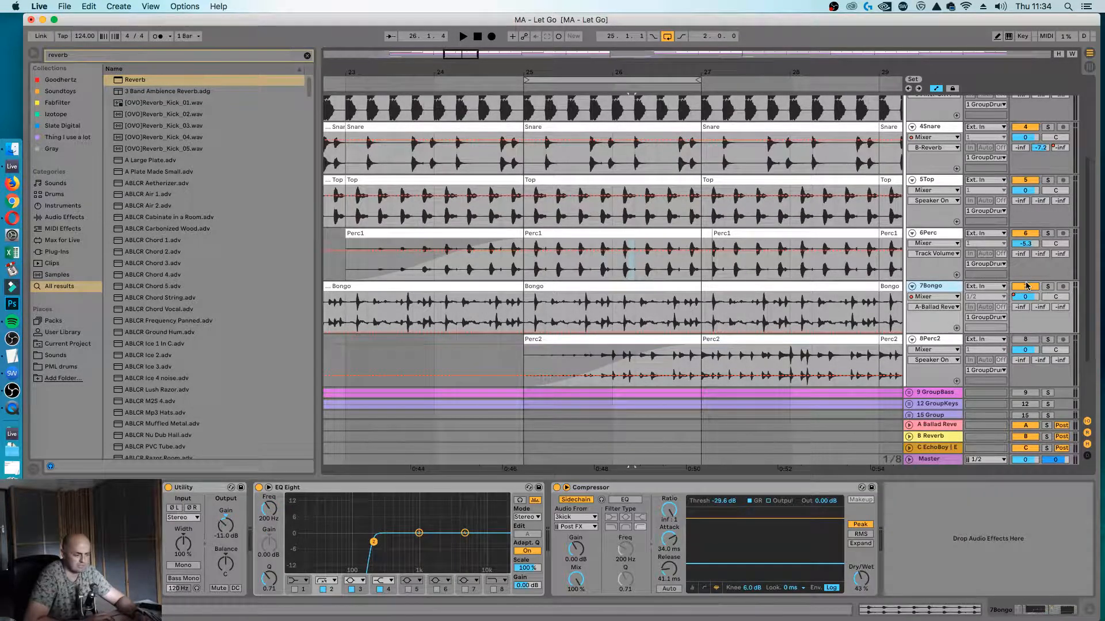
{"action": "left_click", "coordinate": [1048, 287]}
{"action": "key", "text": "space"}
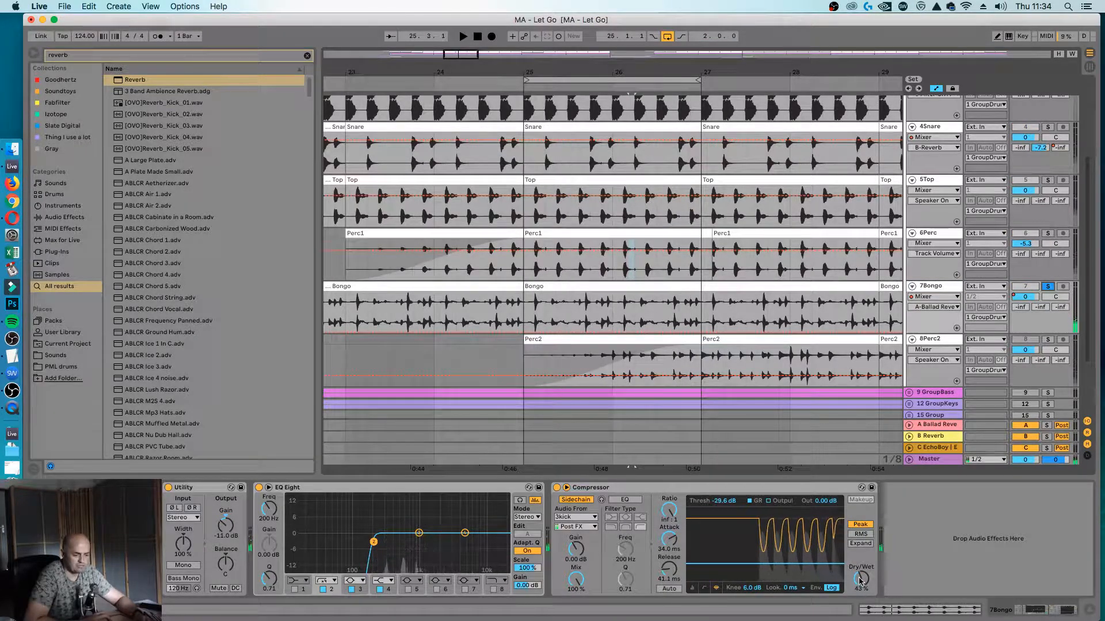
{"action": "key", "text": "space"}
{"action": "left_click", "coordinate": [1048, 287]}
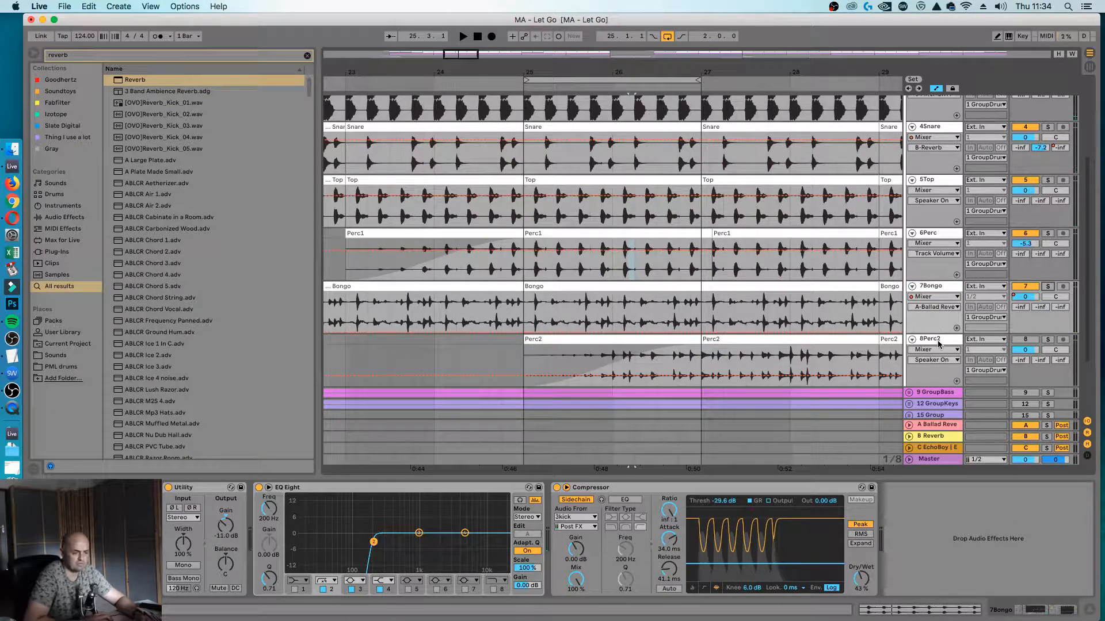
Activate the Perc2 track and play it together with the other drums.
{"action": "left_click", "coordinate": [1016, 344]}
{"action": "key", "text": "space"}
{"action": "left_click", "coordinate": [1018, 340]}
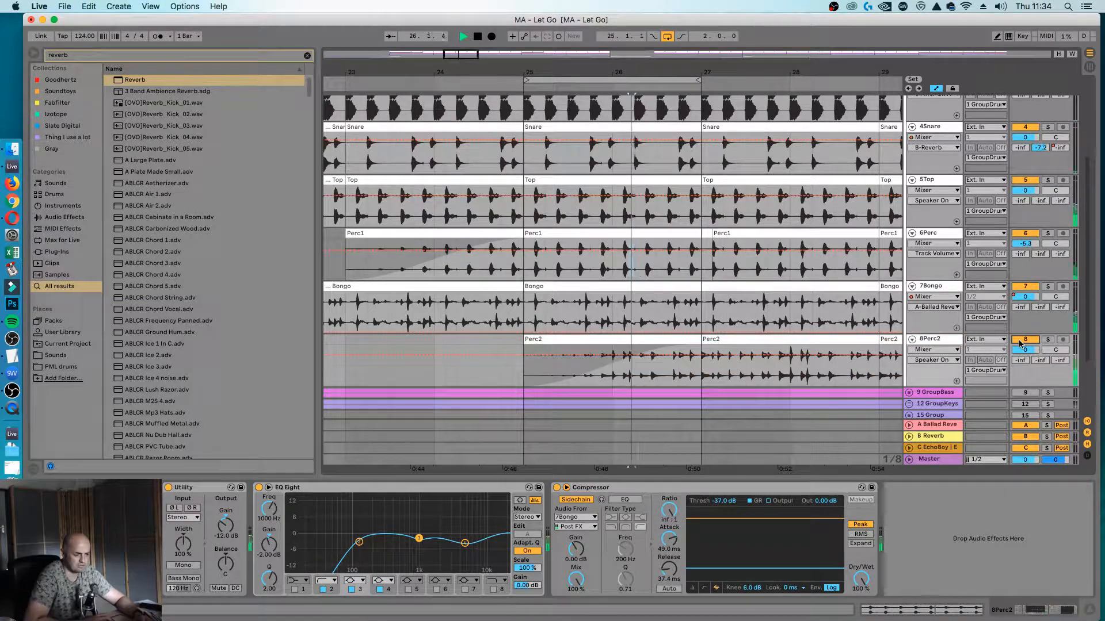
{"action": "key", "text": "space"}
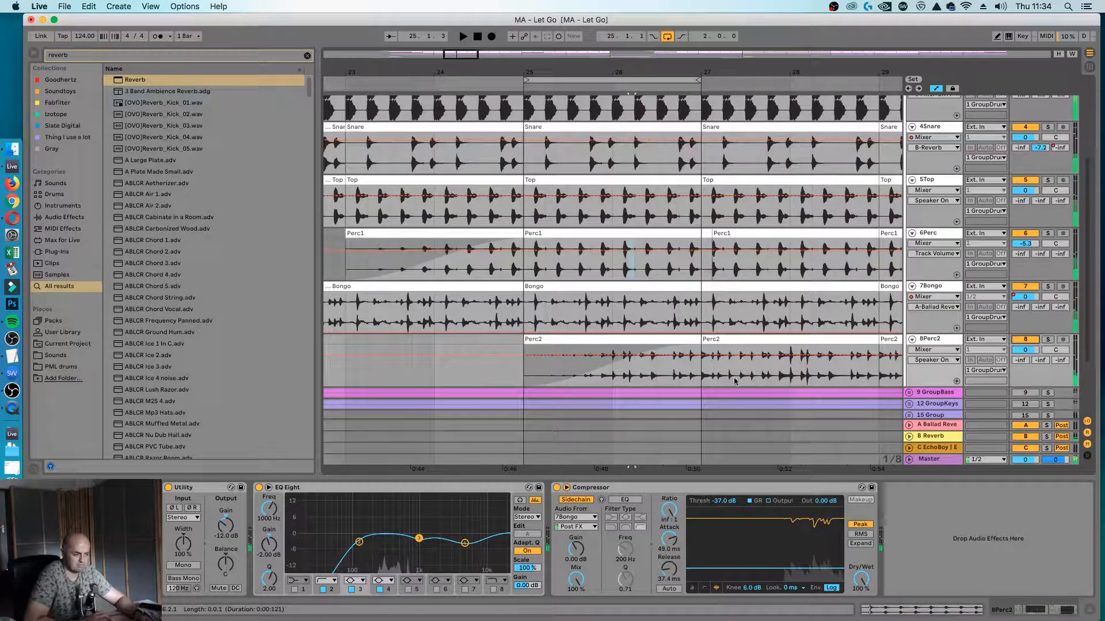
Fold all the unfolded tracks in the arrangement and check the devices on GroupDrums and the B Reverb return.
{"action": "left_click", "coordinate": [768, 372]}
{"action": "key", "text": "minus"}
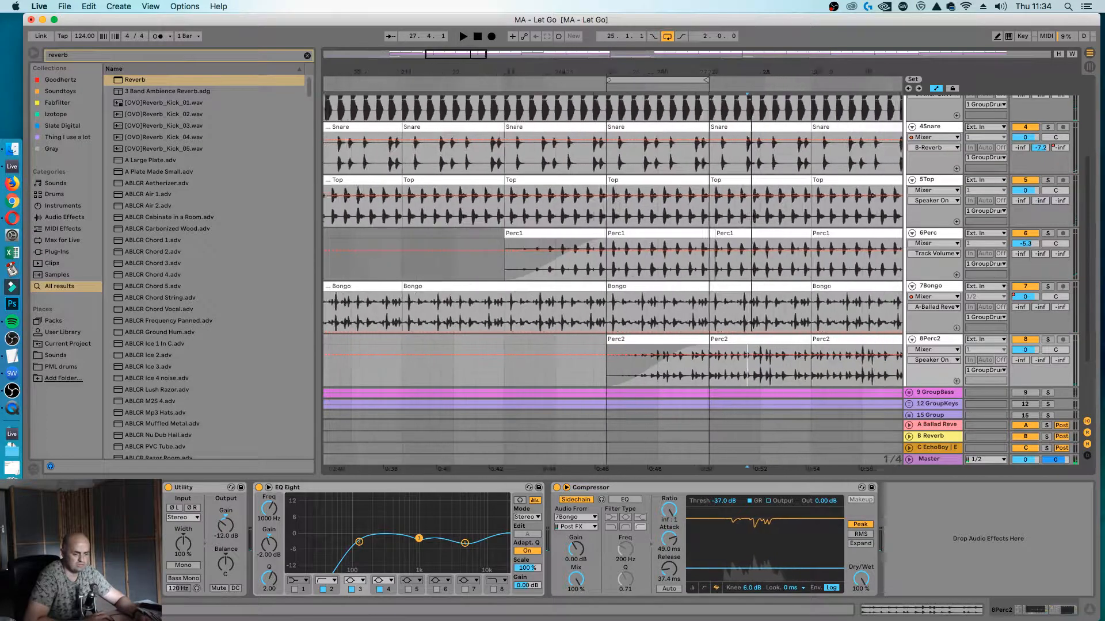
{"action": "left_click", "coordinate": [912, 338], "text": "alt"}
{"action": "left_click", "coordinate": [934, 107]}
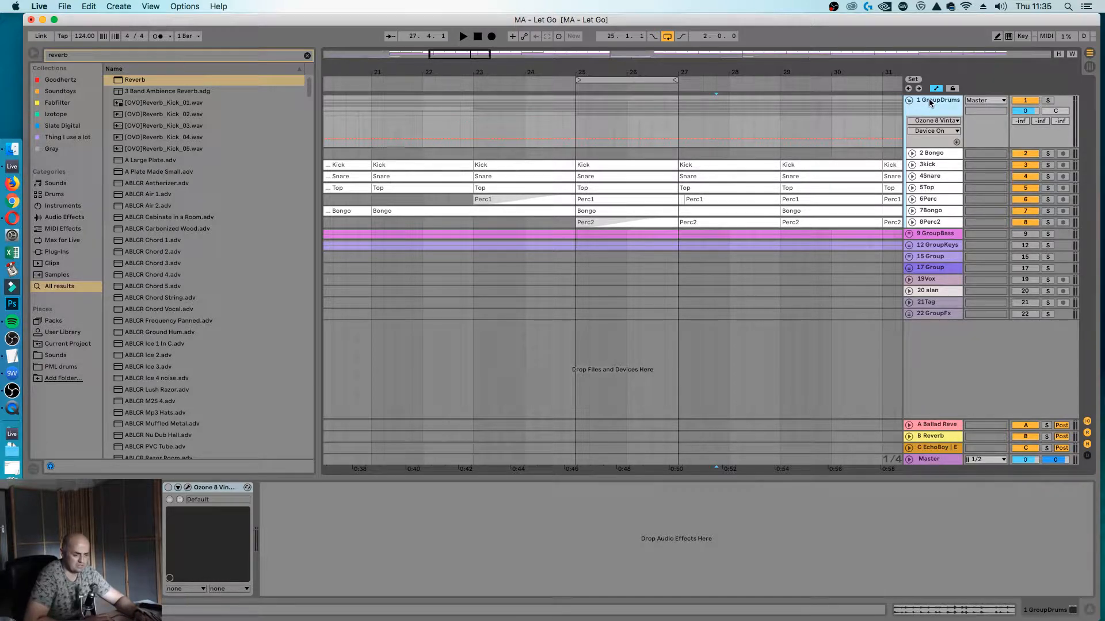
{"action": "left_click", "coordinate": [934, 438]}
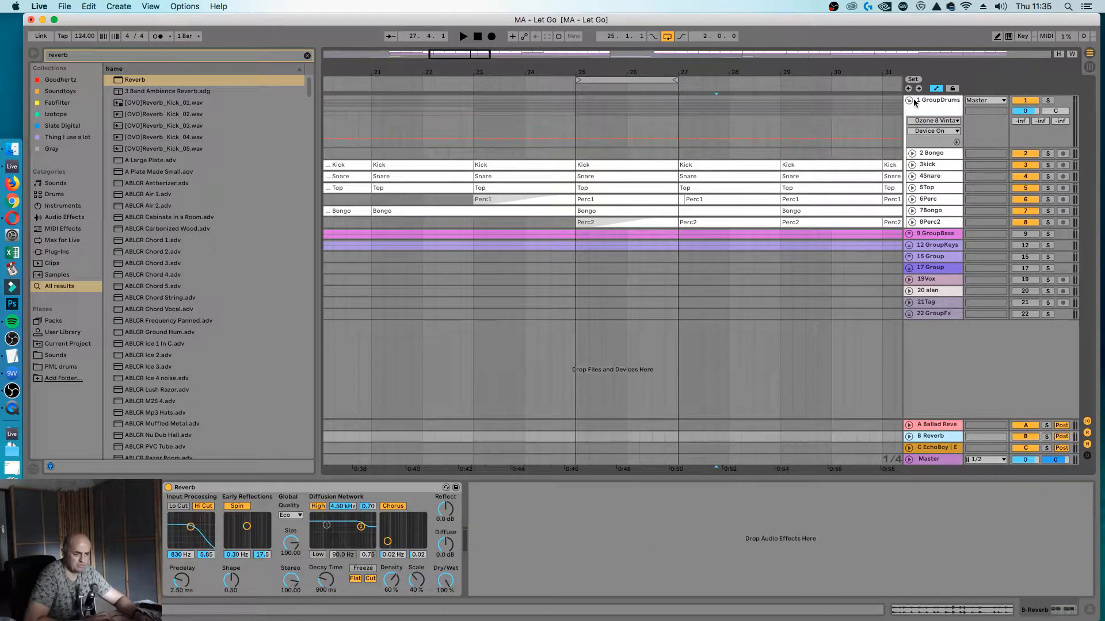
Find the Compressor in the browser and add it after Ozone 8 Vintage Tape on GroupDrums.
{"action": "left_click", "coordinate": [582, 166]}
{"action": "left_click", "coordinate": [177, 55]}
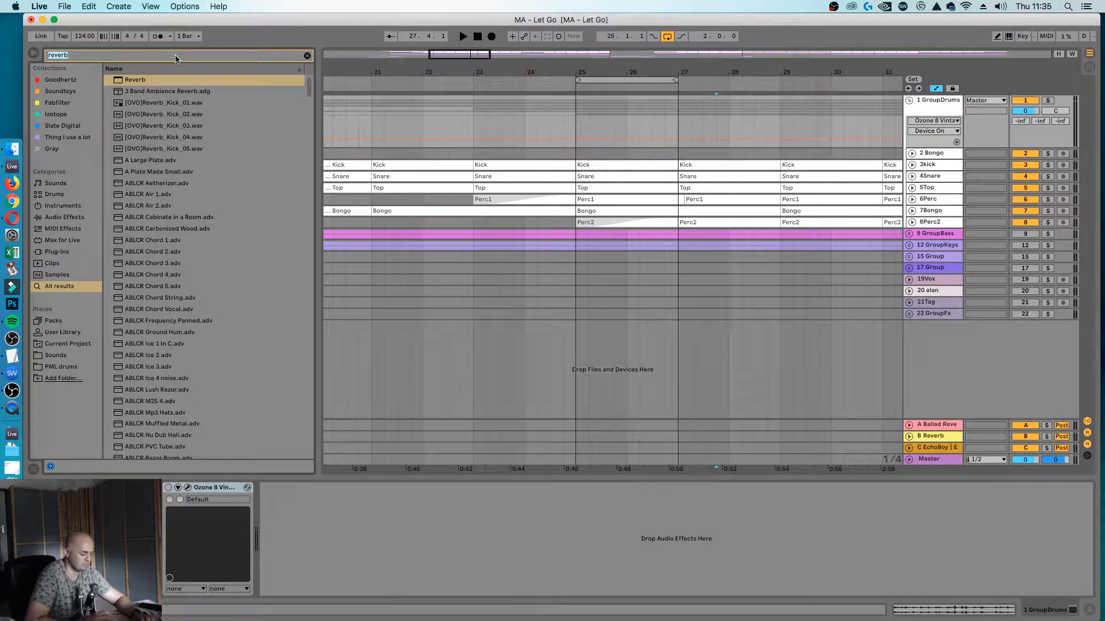
{"action": "type", "text": "compres"}
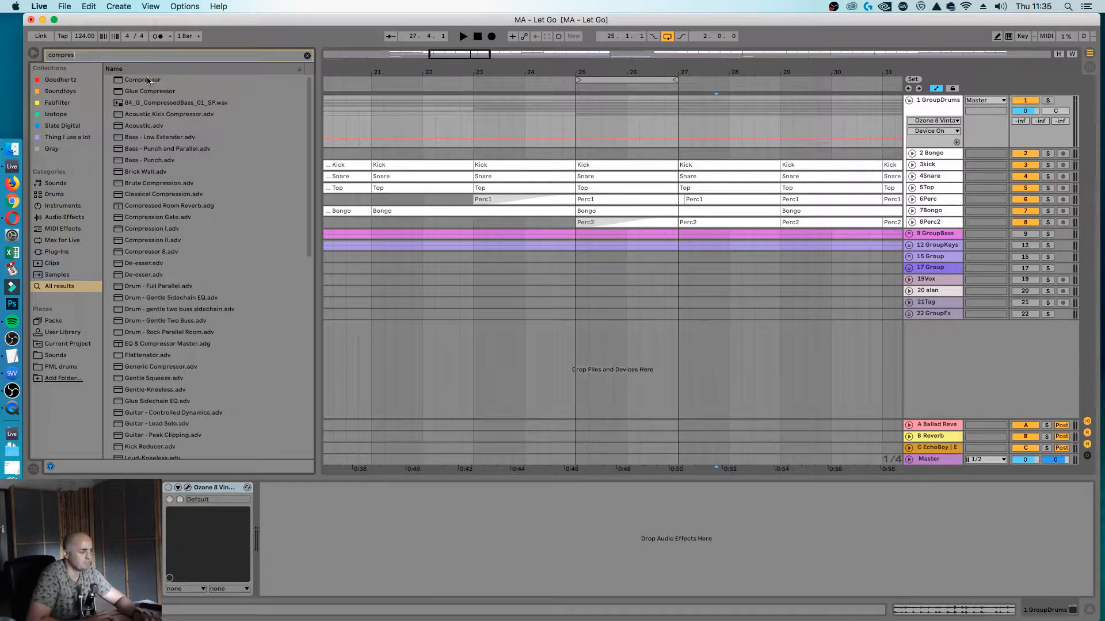
{"action": "left_click_drag", "start_coordinate": [147, 81], "coordinate": [309, 516]}
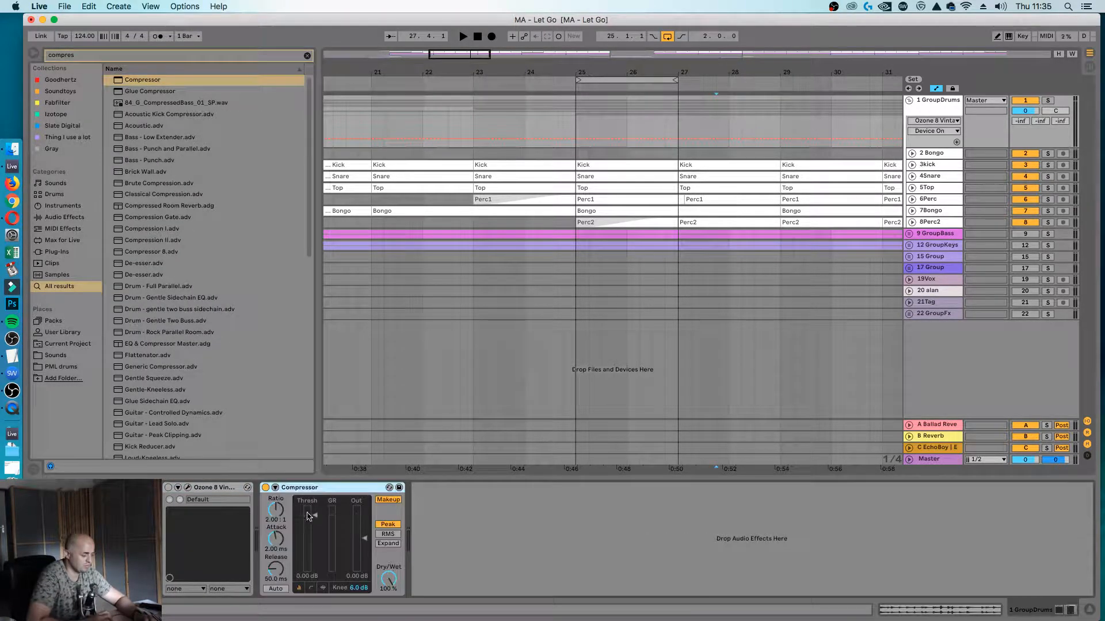
Enable the Ozone 8 Vintage Tape device on GroupDrums and open its plug-in window.
{"action": "left_click", "coordinate": [168, 487]}
{"action": "left_click", "coordinate": [187, 488]}
{"action": "left_click", "coordinate": [188, 487]}
{"action": "left_click", "coordinate": [188, 487]}
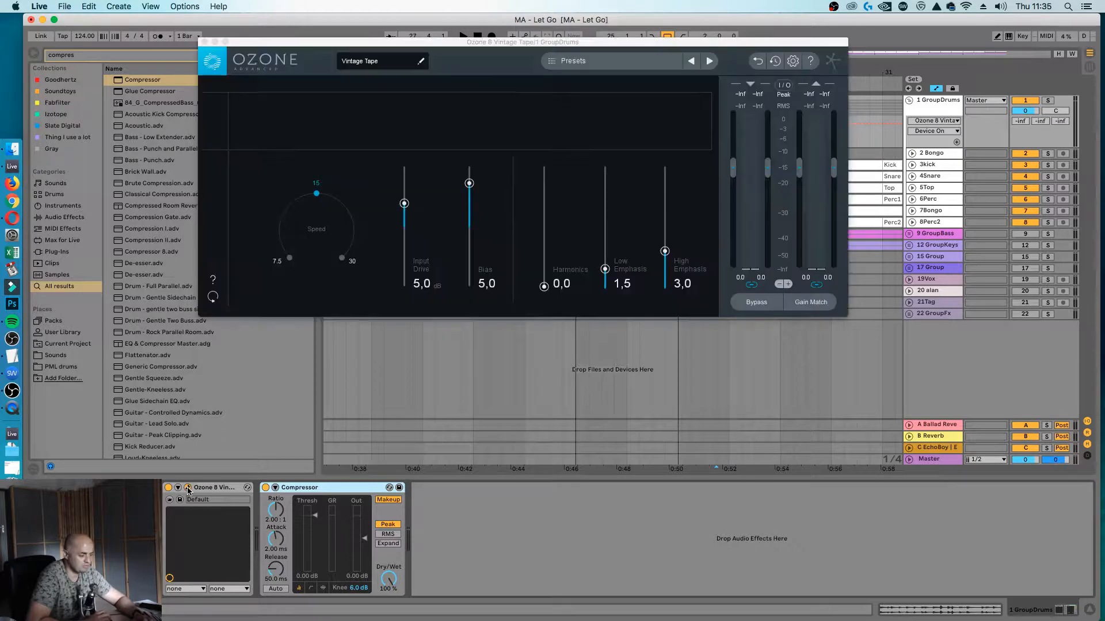
During playback, set the GroupDrums Compressor to ratio 3.82:1, attack 49.0 ms, release 19.8 ms and threshold -17.5 dB, with Makeup off.
{"action": "key", "text": "space"}
{"action": "mouse_move", "coordinate": [275, 510]}
{"action": "left_mouse_down"}
{"action": "mouse_move", "coordinate": [276, 495]}
{"action": "mouse_move", "coordinate": [275, 521]}
{"action": "left_mouse_up"}
{"action": "left_click_drag", "start_coordinate": [275, 568], "coordinate": [275, 581]}
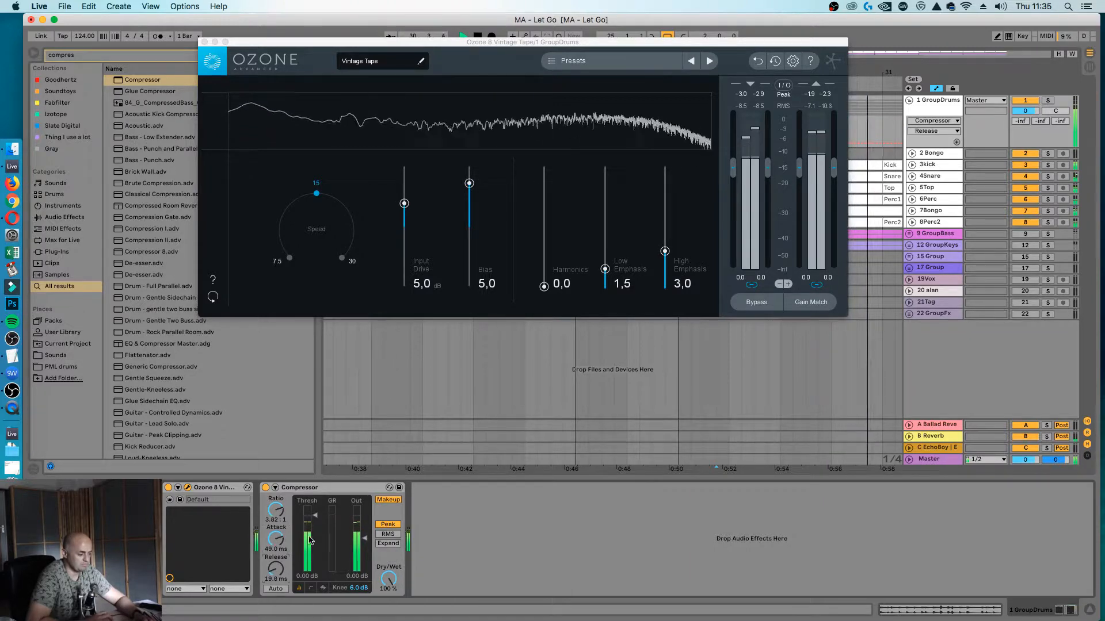
{"action": "left_click_drag", "start_coordinate": [309, 540], "coordinate": [310, 548]}
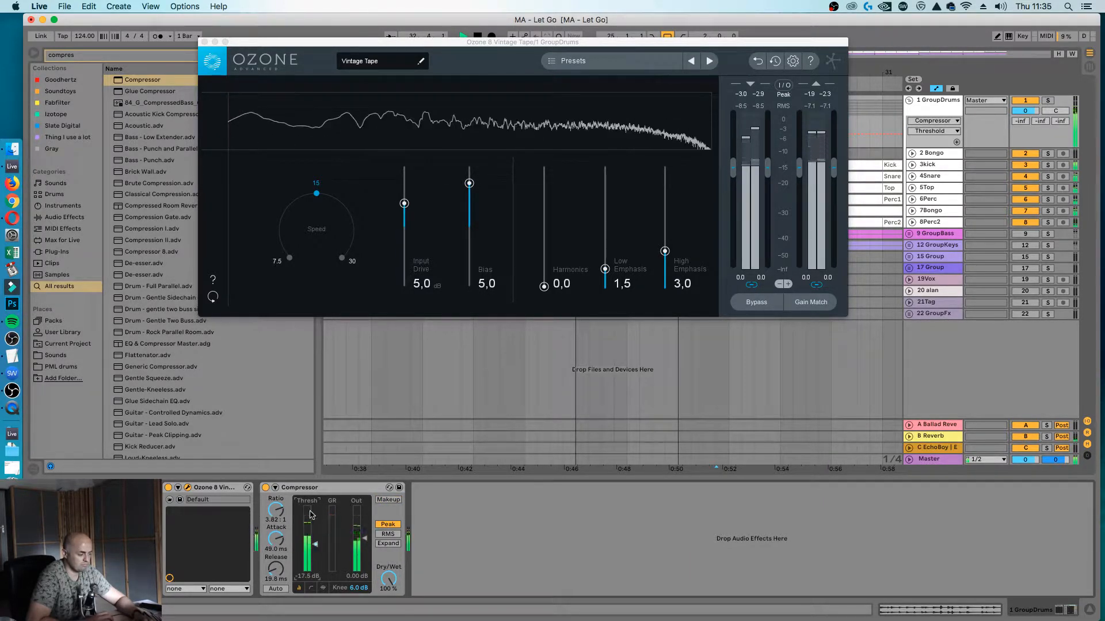
Enable the Compressor's sidechain EQ as a high-pass filter at 371 Hz and lower the threshold to -34.2 dB.
{"action": "left_click", "coordinate": [275, 488]}
{"action": "left_click", "coordinate": [327, 499]}
{"action": "left_click", "coordinate": [320, 527]}
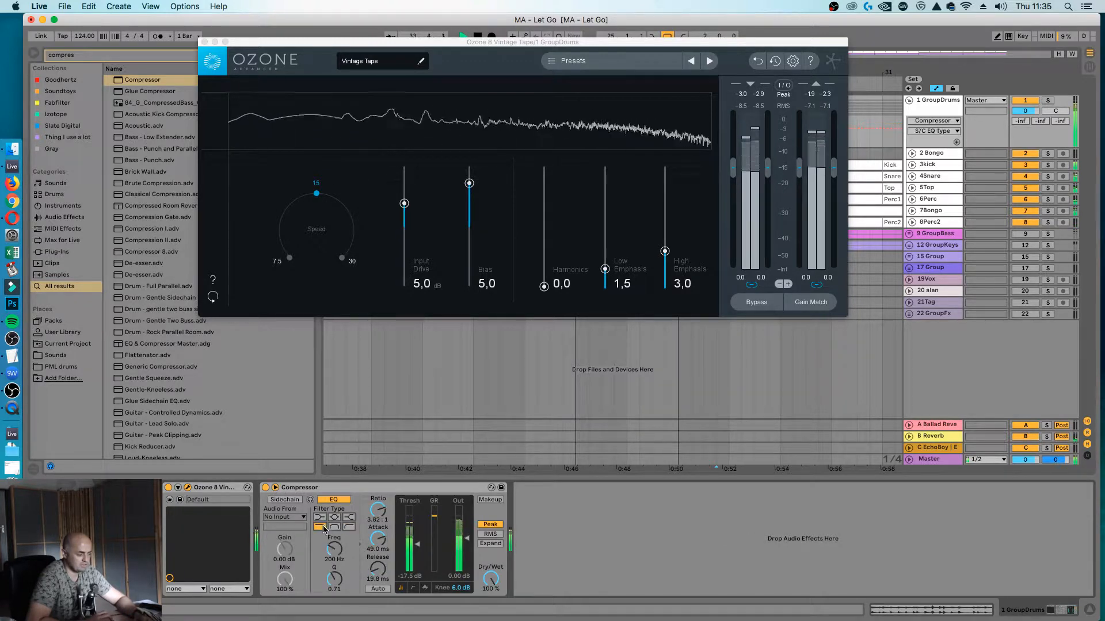
{"action": "left_click_drag", "start_coordinate": [335, 542], "coordinate": [334, 532]}
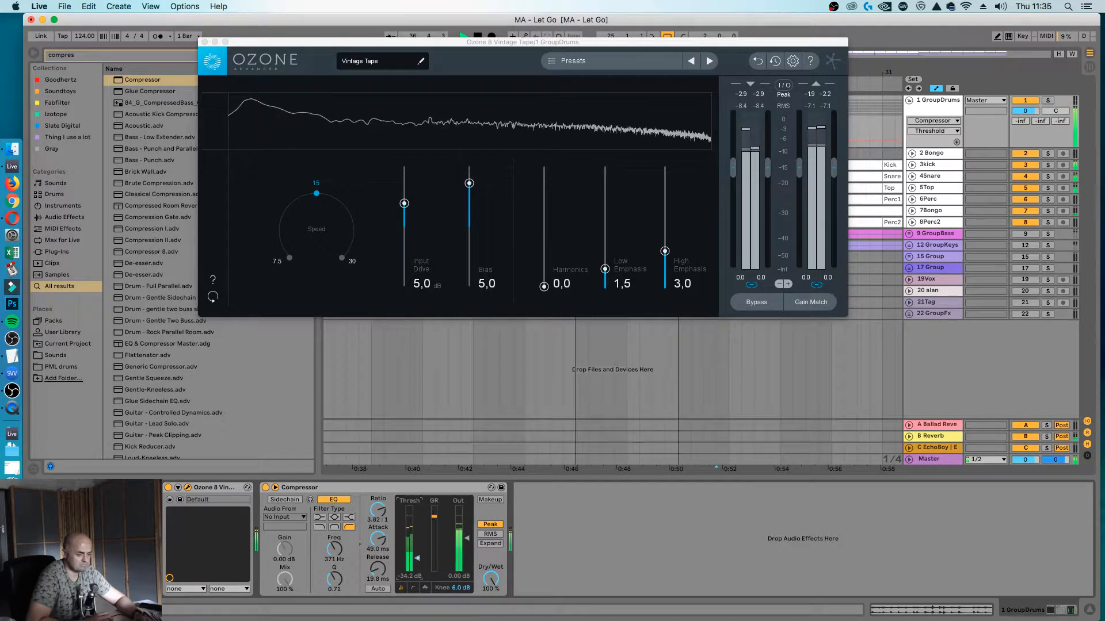
Add an EQ Eight after the GroupDrums Compressor and shape it with a high shelf at 742 Hz boosted by 3.60 dB.
{"action": "left_click", "coordinate": [105, 56]}
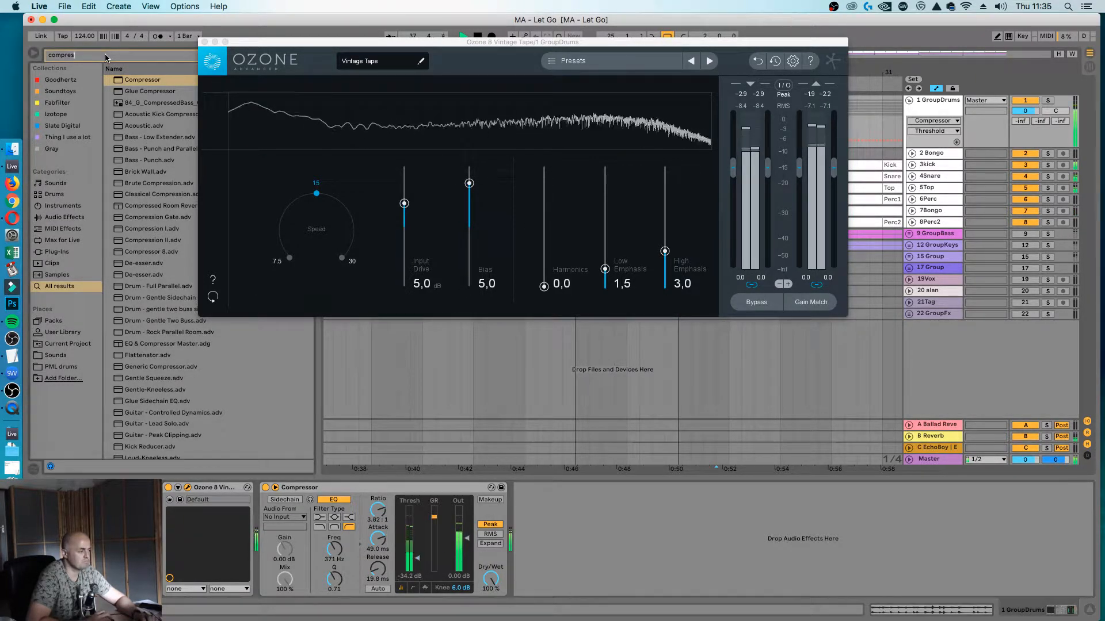
{"action": "type", "text": "eq"}
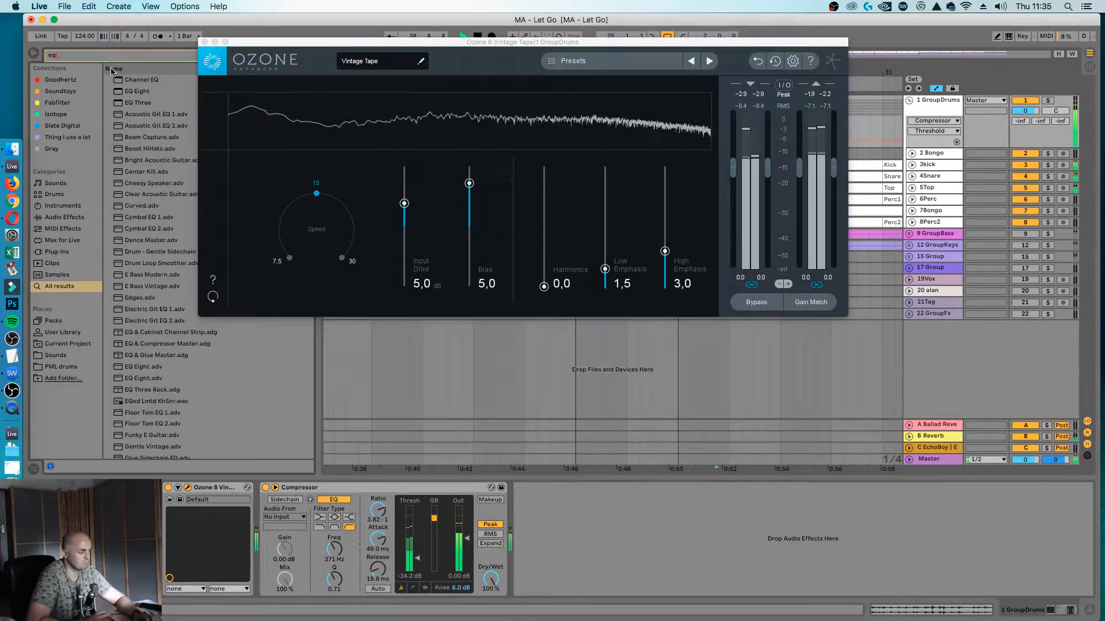
{"action": "left_click_drag", "start_coordinate": [579, 504], "coordinate": [595, 535]}
{"action": "left_click", "coordinate": [640, 589]}
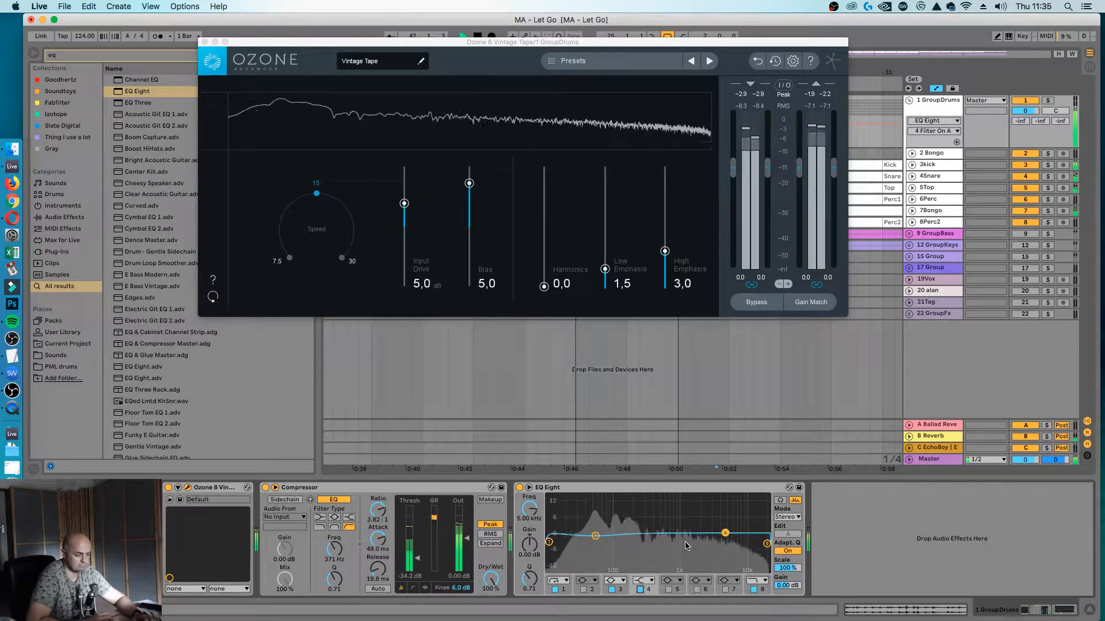
{"action": "left_click_drag", "start_coordinate": [680, 535], "coordinate": [669, 527]}
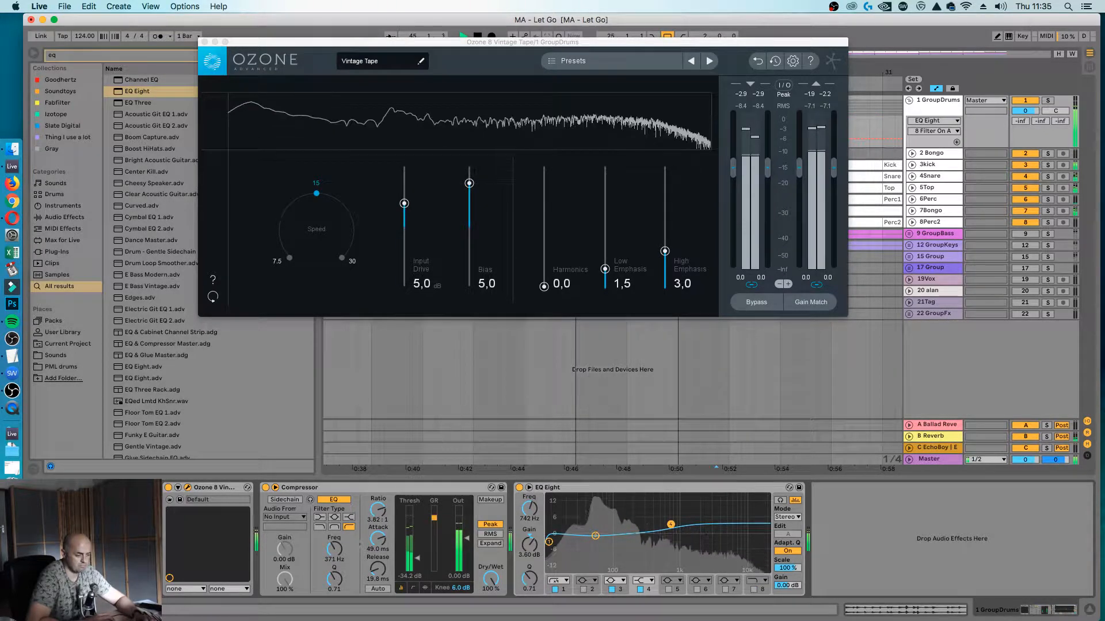
{"action": "key", "text": "space"}
Check the Snare track's waveform and devices, replay the drums through the GroupDrums chain, and hide the plug-in window.
{"action": "left_click", "coordinate": [922, 178]}
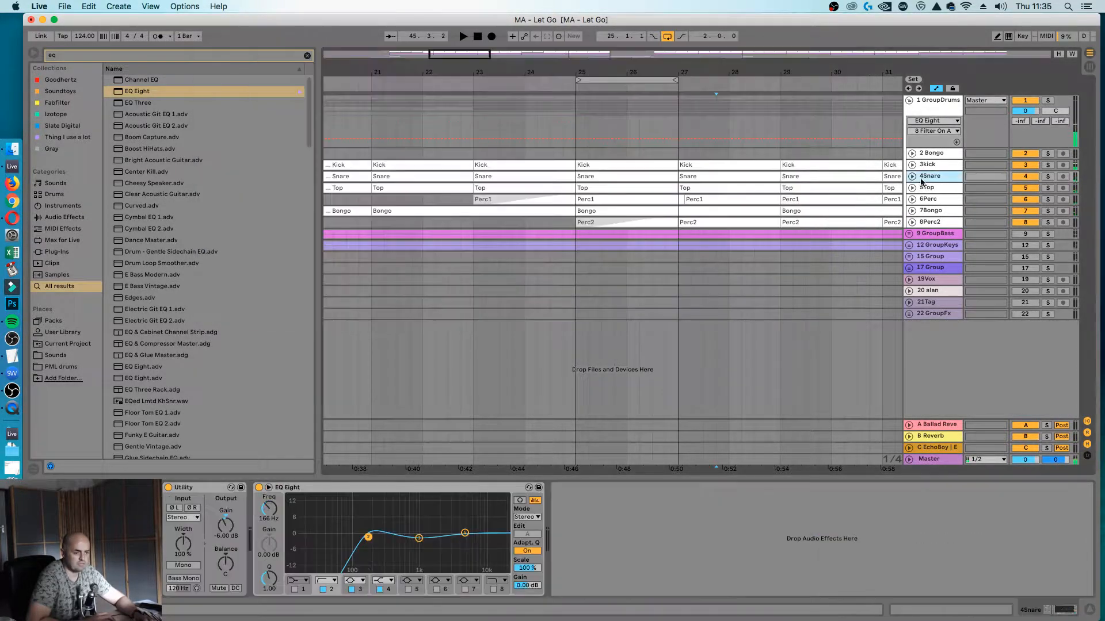
{"action": "left_click", "coordinate": [913, 177]}
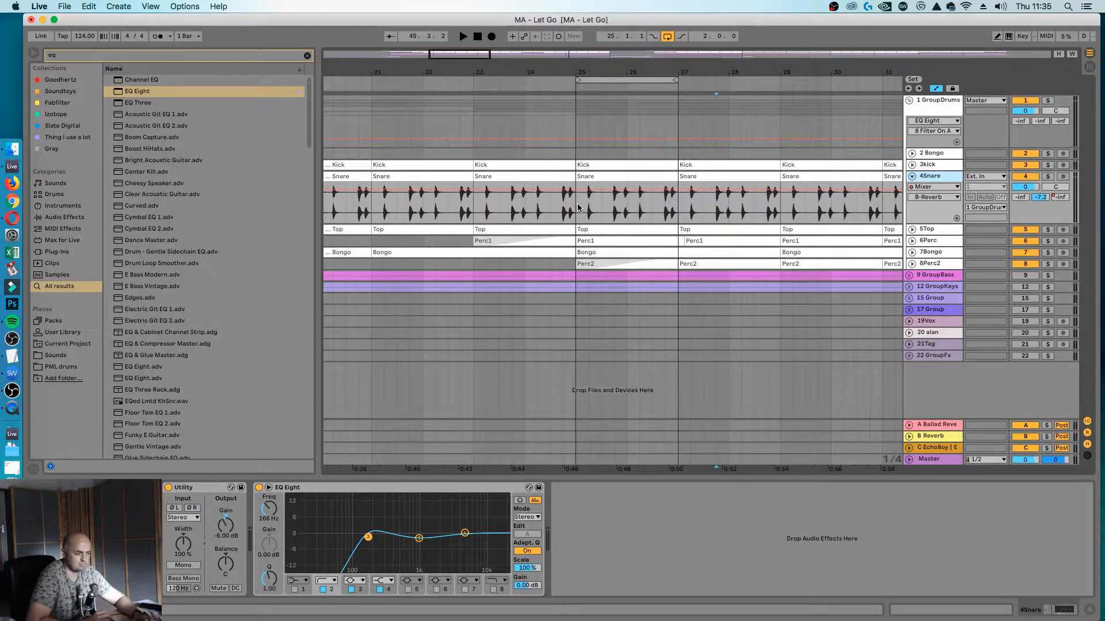
{"action": "left_click", "coordinate": [932, 112]}
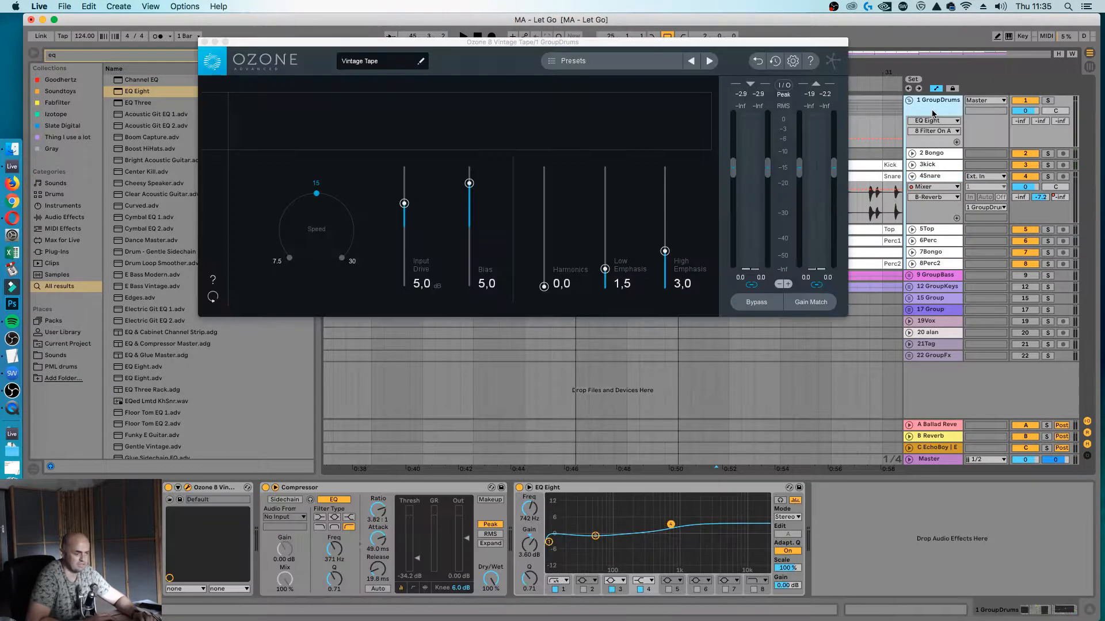
{"action": "key", "text": "space"}
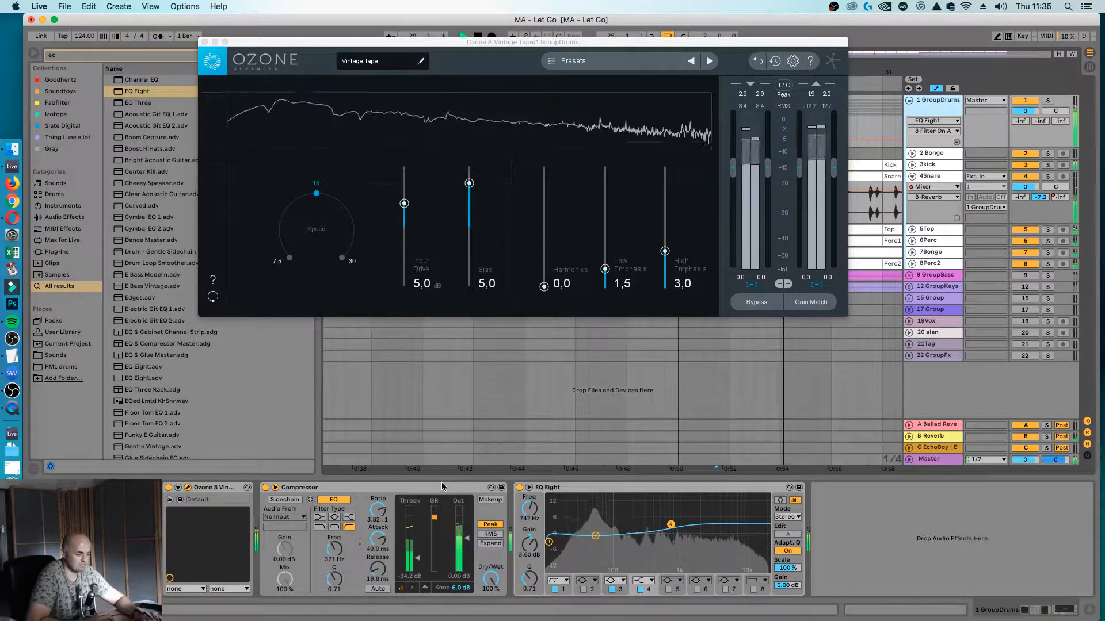
{"action": "key", "text": "space"}
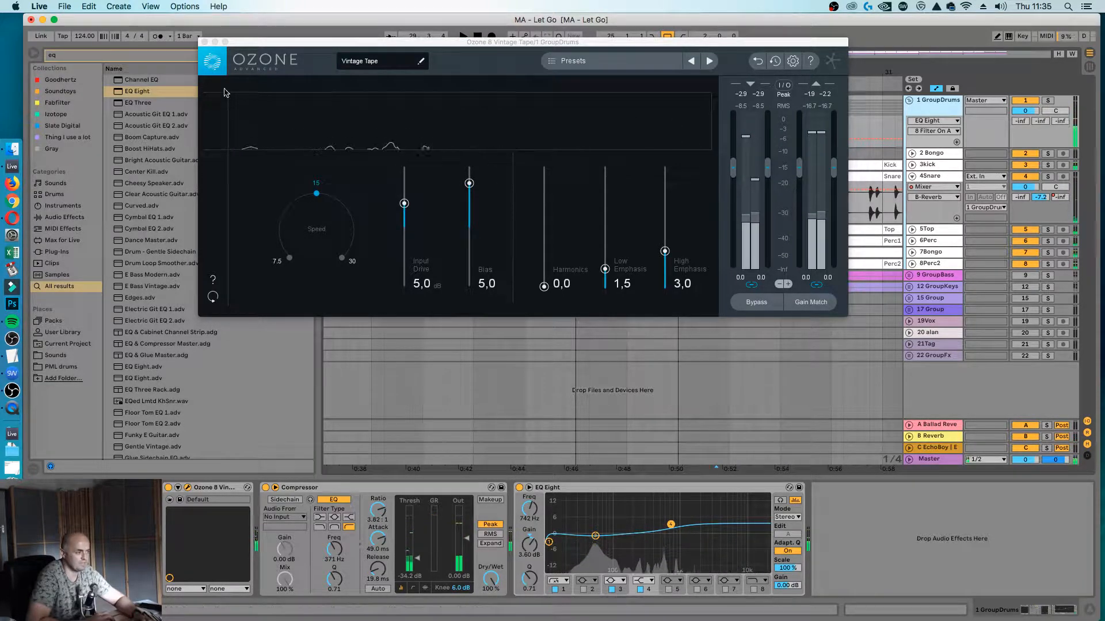
{"action": "key", "text": "super+alt+p"}
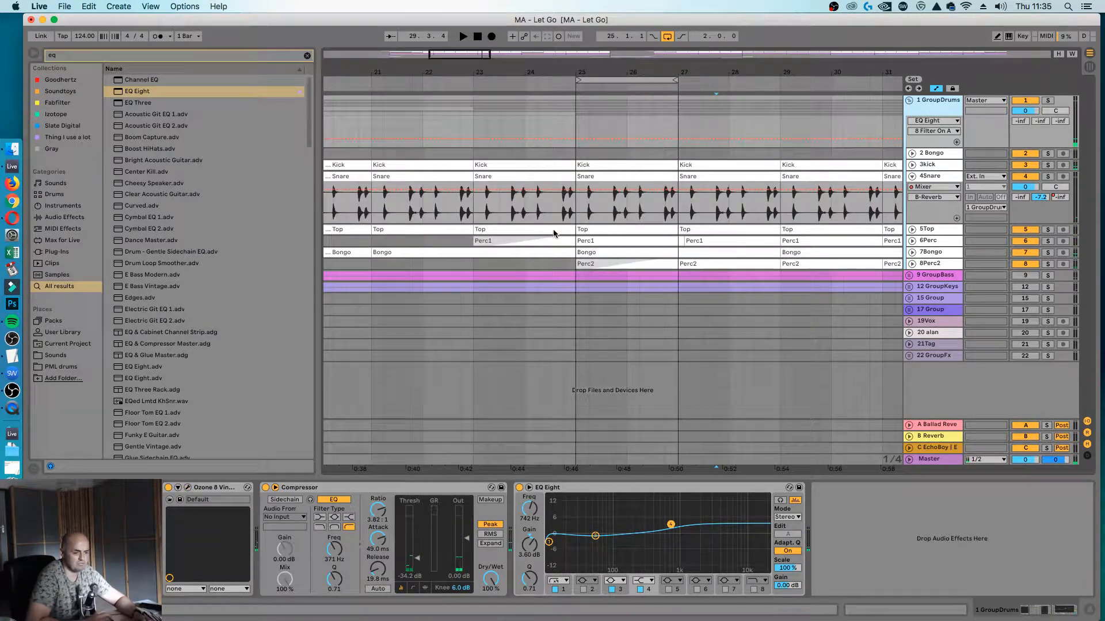
Fold GroupDrums, unfold and activate GroupBass, and play the bass with the drums from bar 25.
{"action": "left_click", "coordinate": [908, 100]}
{"action": "left_click", "coordinate": [924, 122]}
{"action": "left_click", "coordinate": [909, 121]}
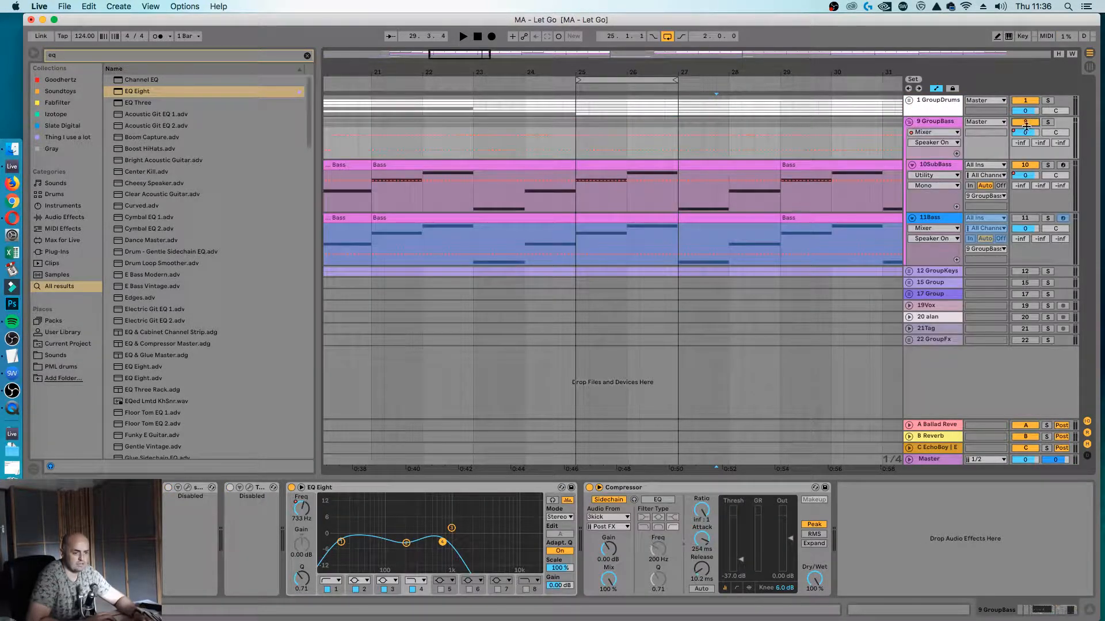
{"action": "key", "text": "space"}
{"action": "left_click", "coordinate": [576, 190]}
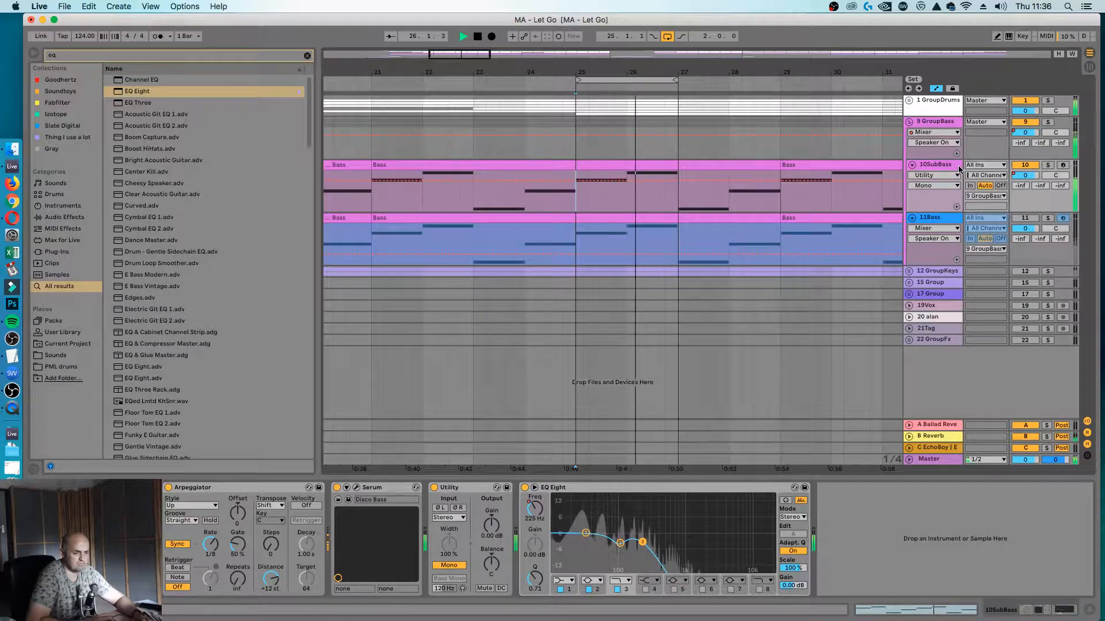
{"action": "key", "text": "space"}
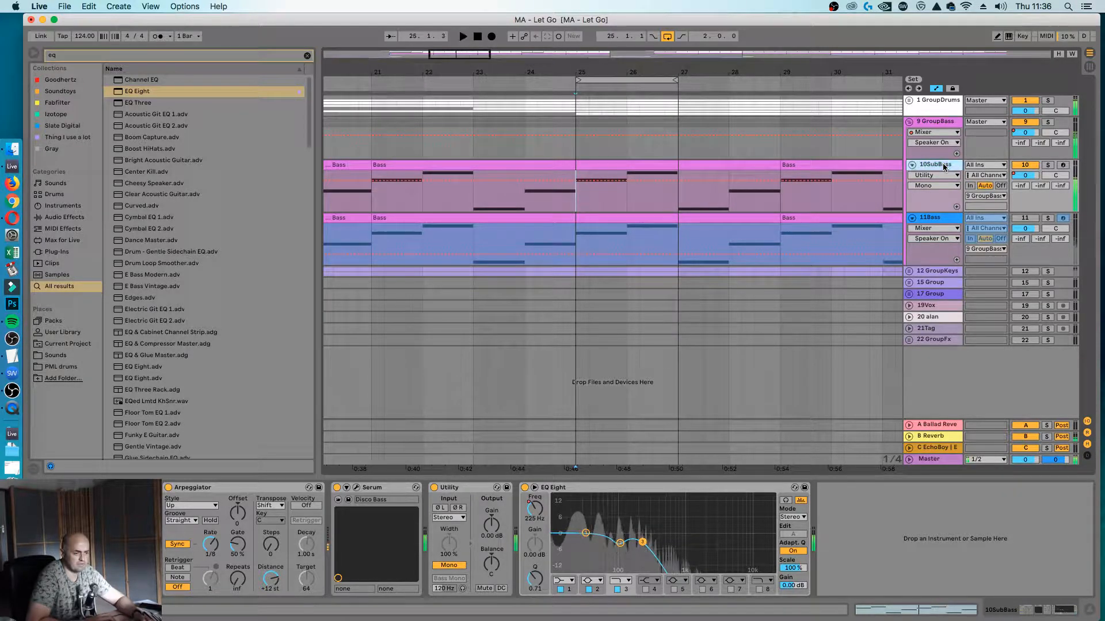
Duplicate the SubBass track and rename the copy SUB.
{"action": "key", "text": "super+d"}
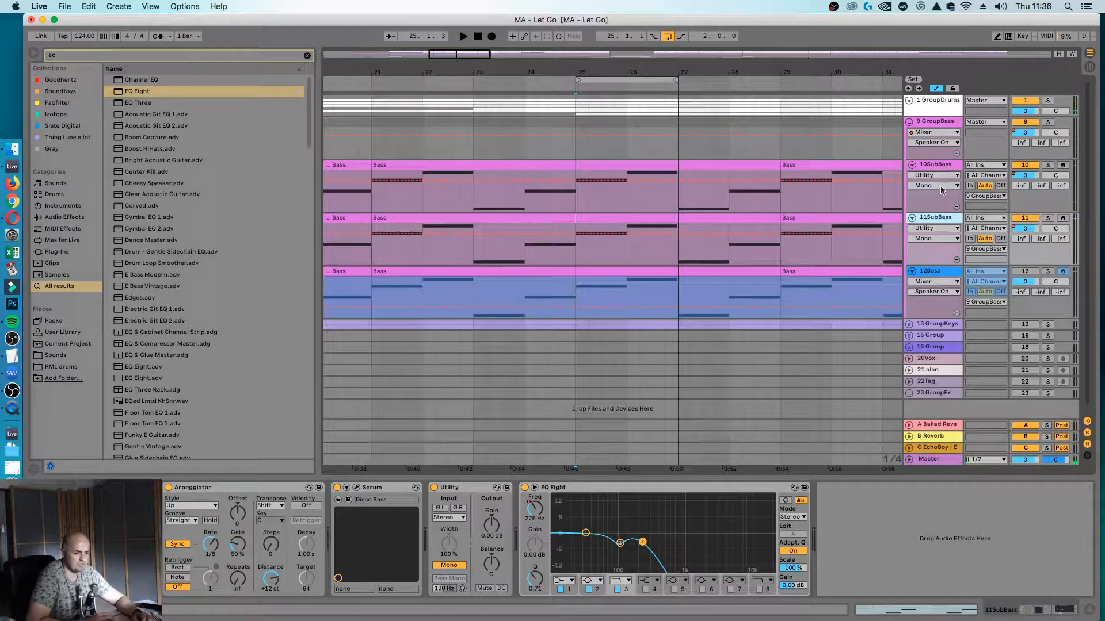
{"action": "key", "text": "super+r"}
{"action": "type", "text": "SUB"}
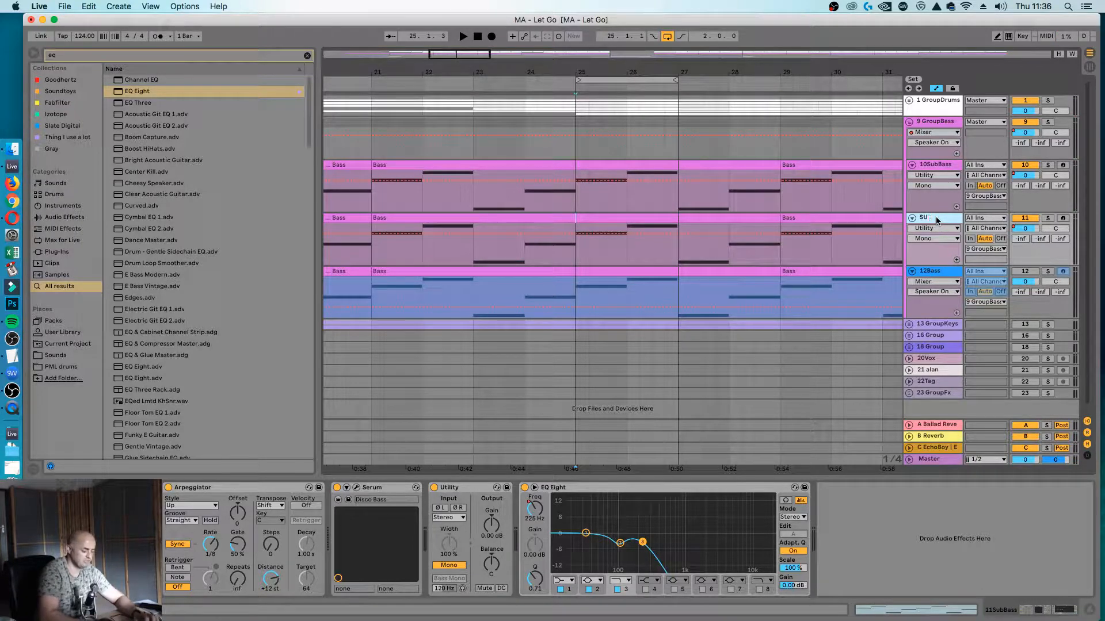
{"action": "key", "text": "Return"}
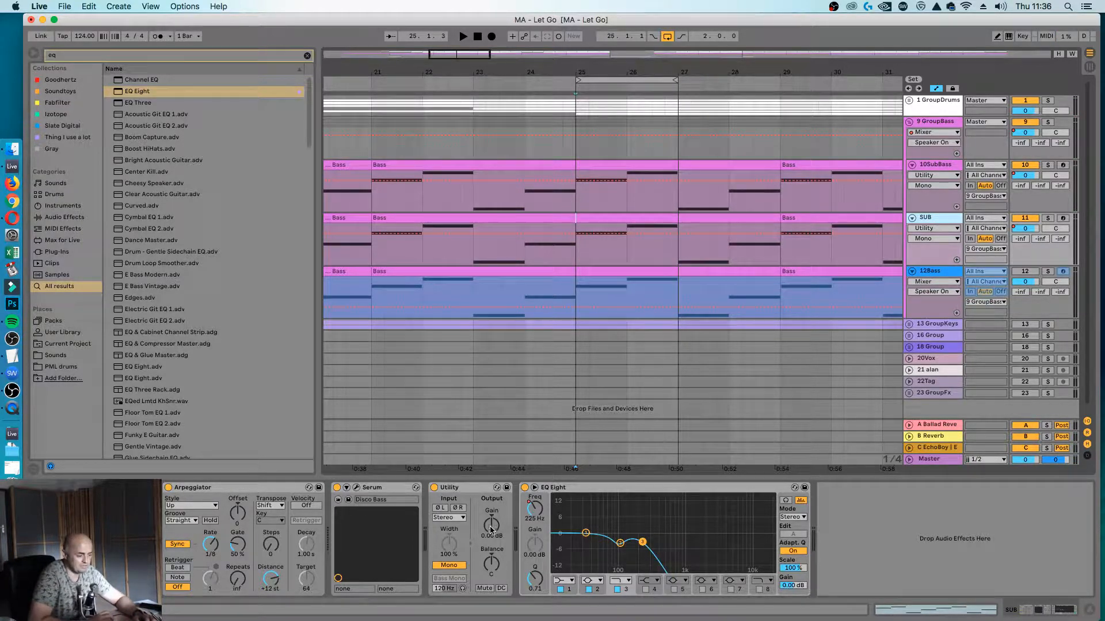
Show the frequency automation of band 3 in SUB's EQ Eight and delete the raised breakpoint at its start.
{"action": "left_click", "coordinate": [535, 506]}
{"action": "left_click_drag", "start_coordinate": [662, 72], "coordinate": [436, 73]}
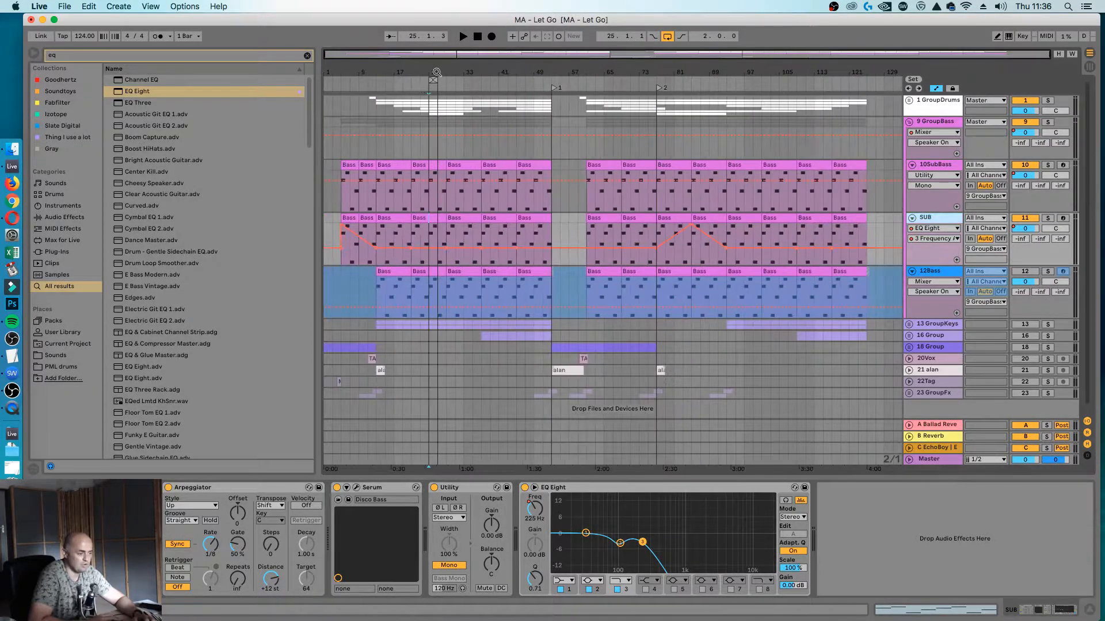
{"action": "left_click", "coordinate": [341, 230]}
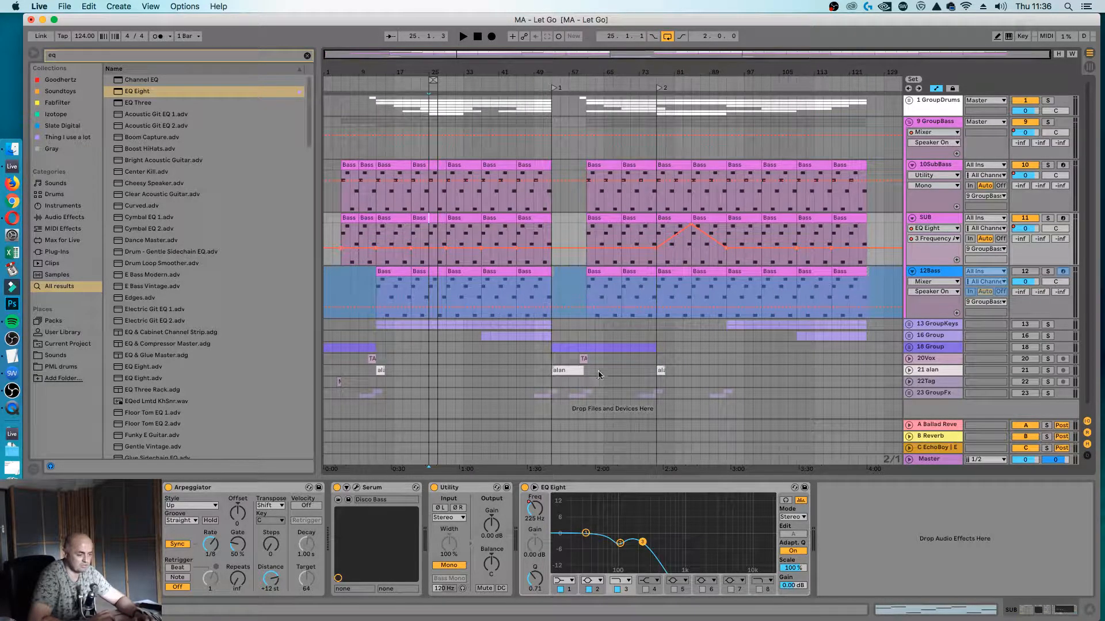
In SUB's EQ Eight, switch off bands 2 and 3 and enable band 8 as a low-pass at 156 Hz.
{"action": "left_click", "coordinate": [588, 490]}
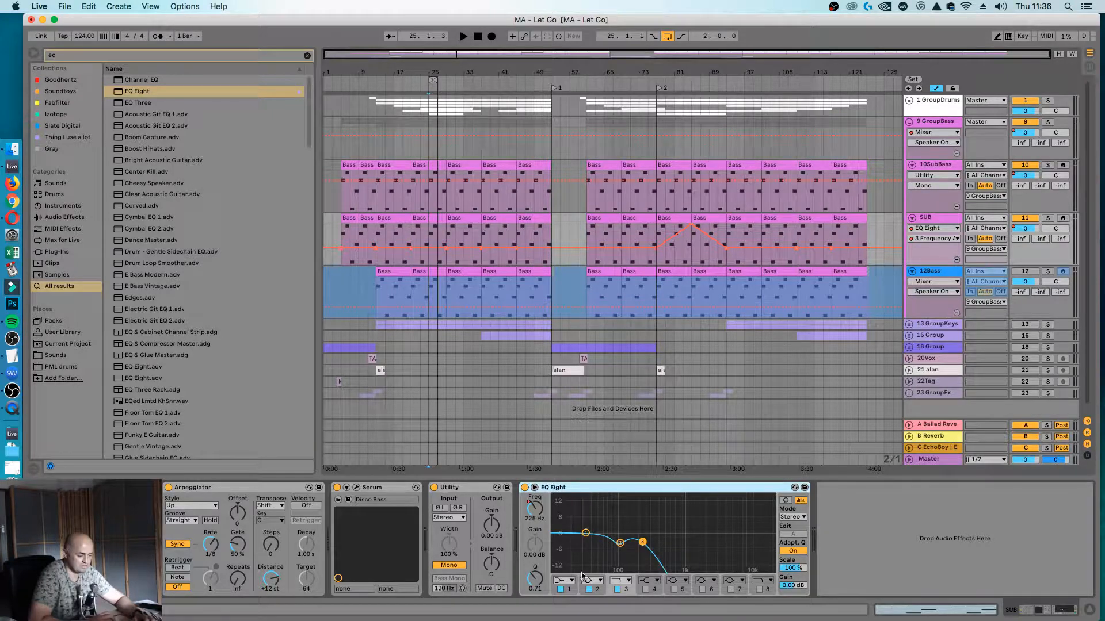
{"action": "left_click", "coordinate": [588, 590]}
{"action": "left_click", "coordinate": [617, 590]}
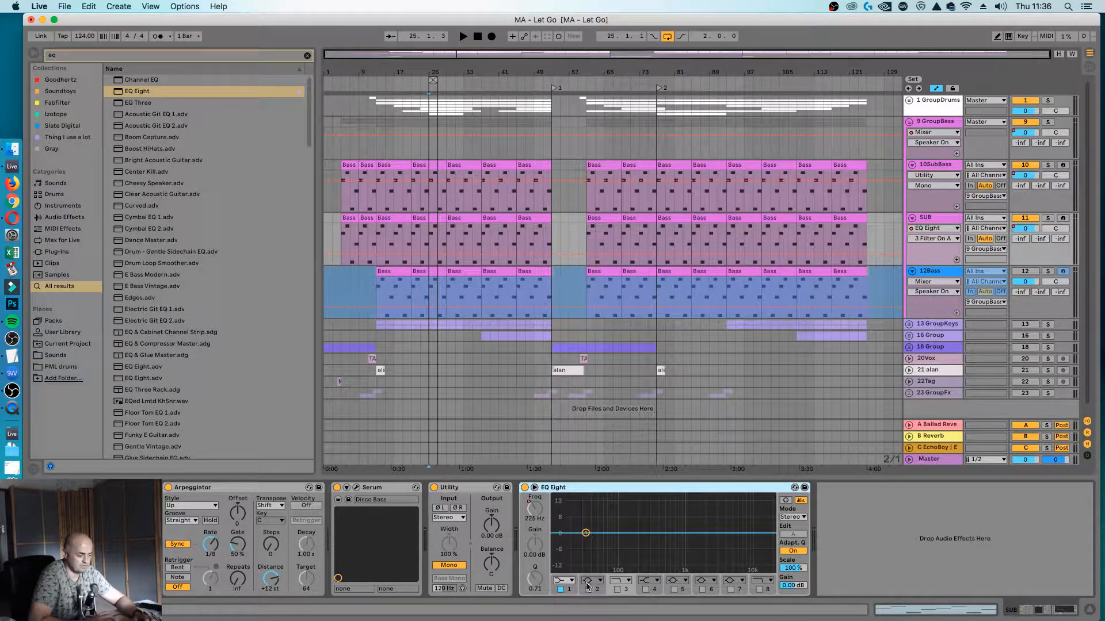
{"action": "left_click", "coordinate": [755, 586]}
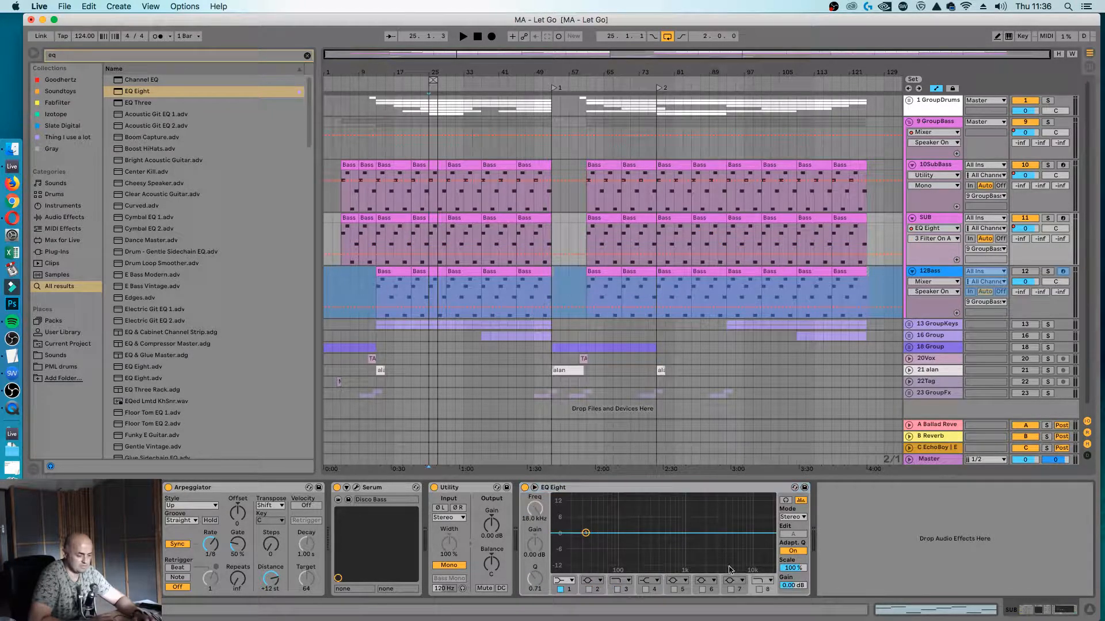
{"action": "left_click", "coordinate": [760, 589]}
{"action": "left_click_drag", "start_coordinate": [765, 542], "coordinate": [645, 539]}
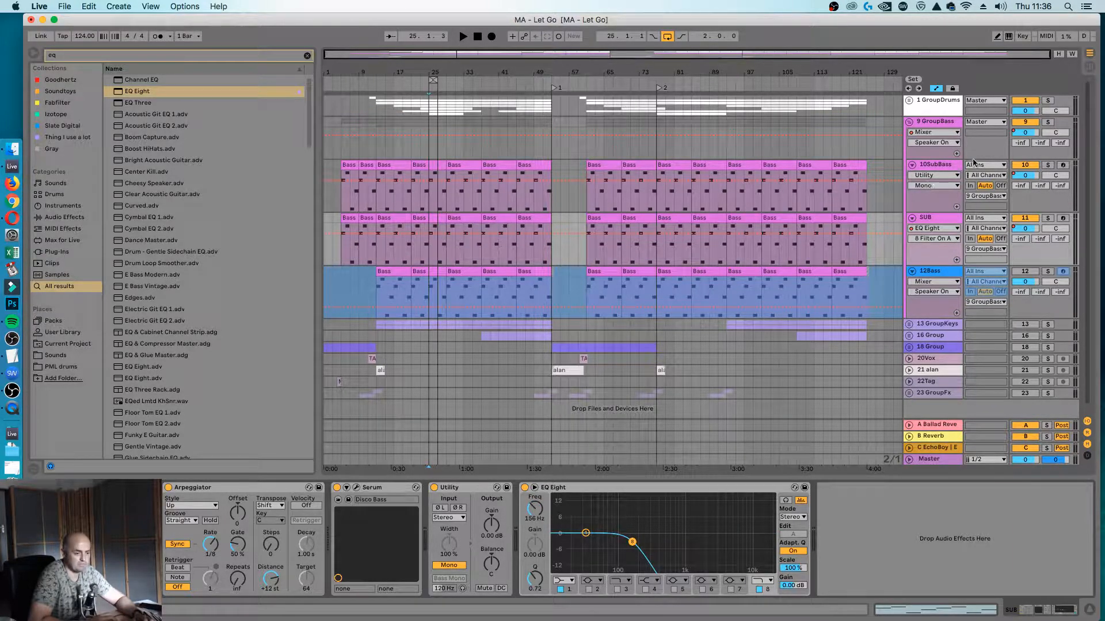
Rename the SubBass track as Mid Bass.
{"action": "left_click", "coordinate": [939, 166]}
{"action": "key", "text": "super+r"}
{"action": "type", "text": "M"}
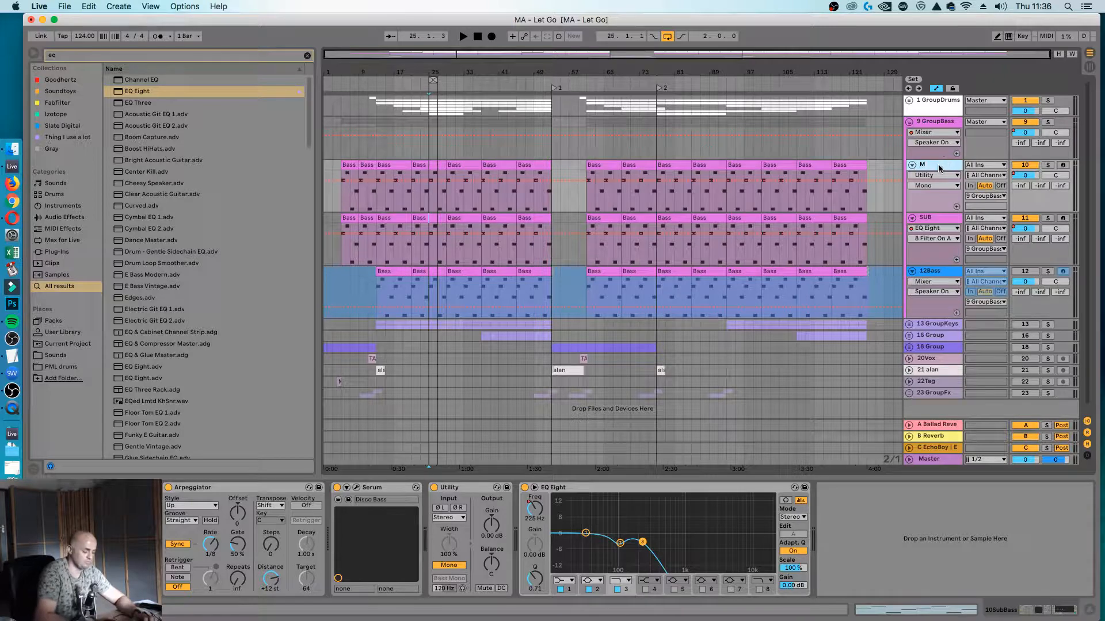
{"action": "type", "text": "id Bass"}
{"action": "key", "text": "Return"}
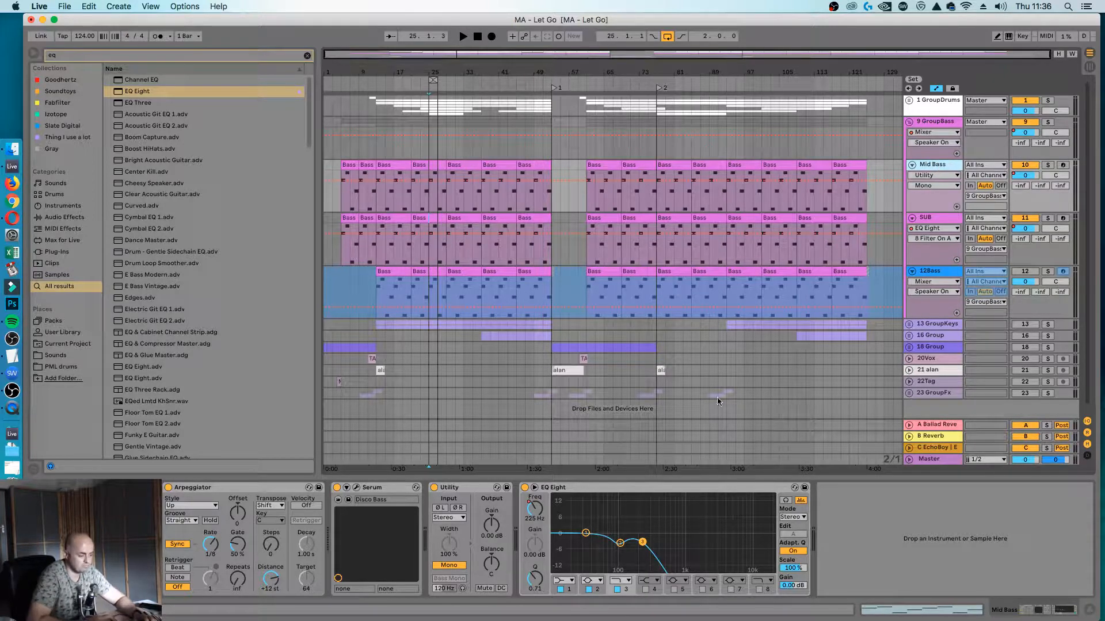
Set the Mid Bass EQ Eight low-pass to 667 Hz with bands 1 and 2 off, and delete the track's Utility.
{"action": "left_click_drag", "start_coordinate": [533, 508], "coordinate": [673, 545]}
{"action": "left_click", "coordinate": [589, 591]}
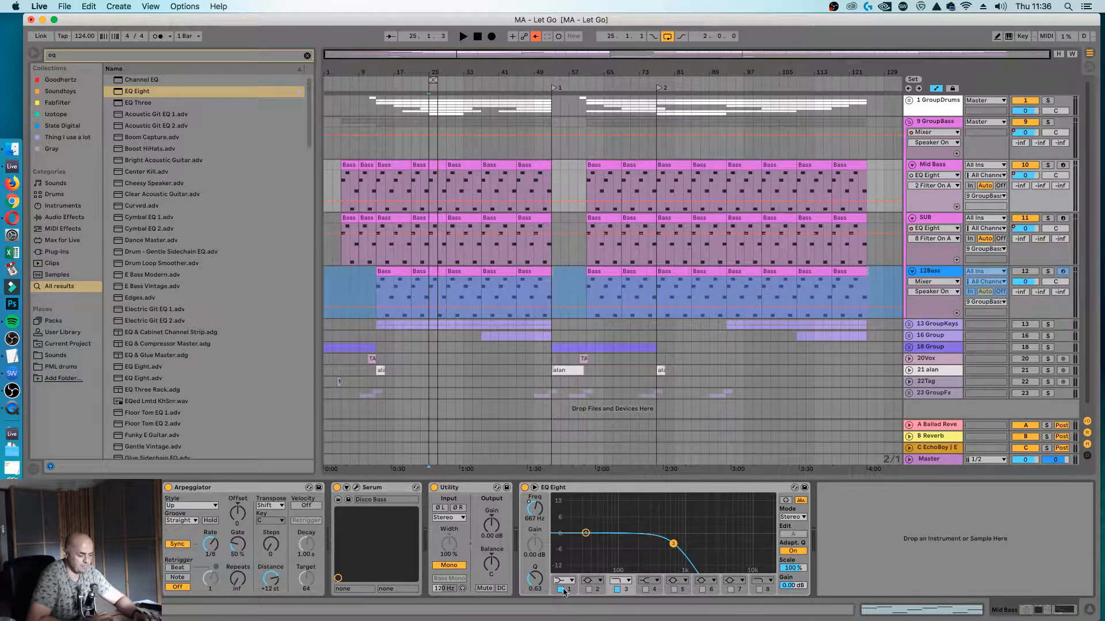
{"action": "left_click", "coordinate": [433, 558]}
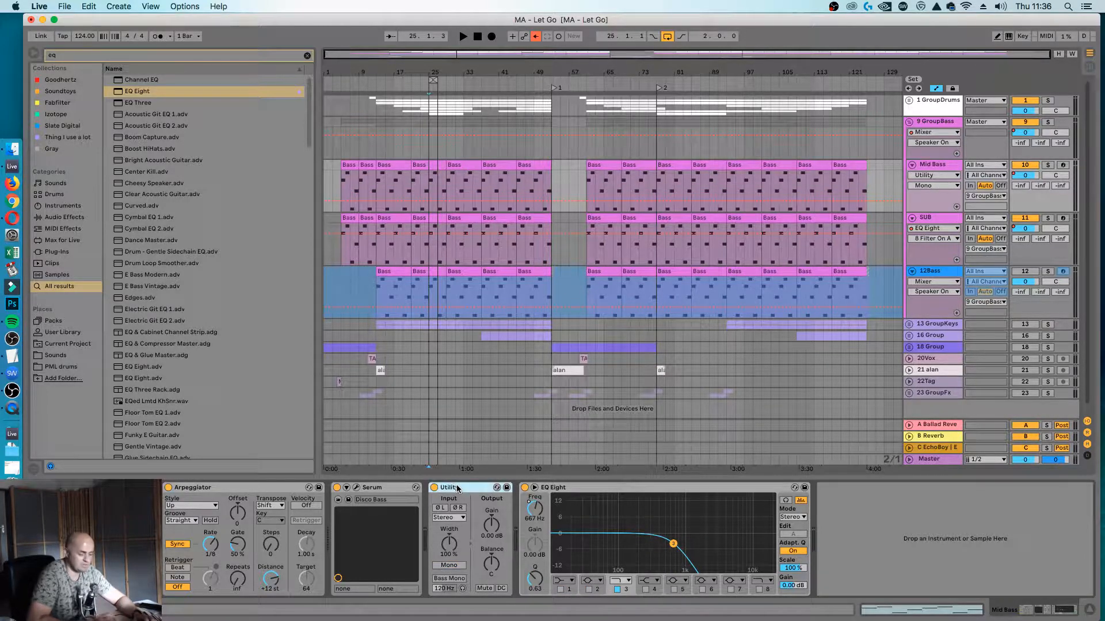
{"action": "key", "text": "Delete"}
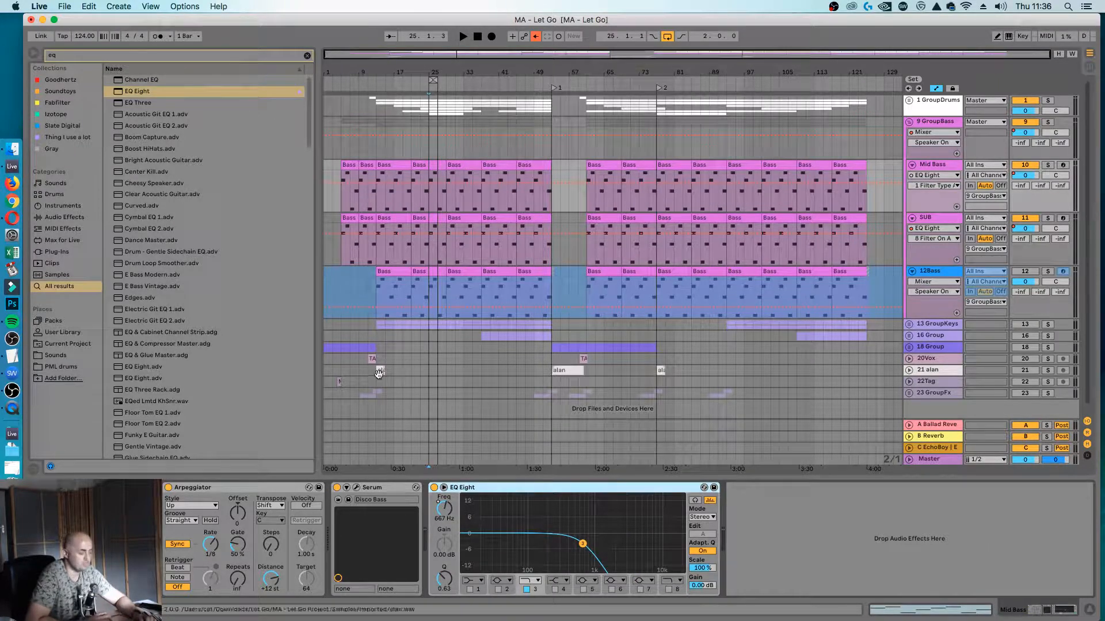
Enable band 1 of the Mid Bass EQ Eight as a high-pass near 100 Hz and raise the low-pass to 1.38 kHz.
{"action": "left_click", "coordinate": [471, 582]}
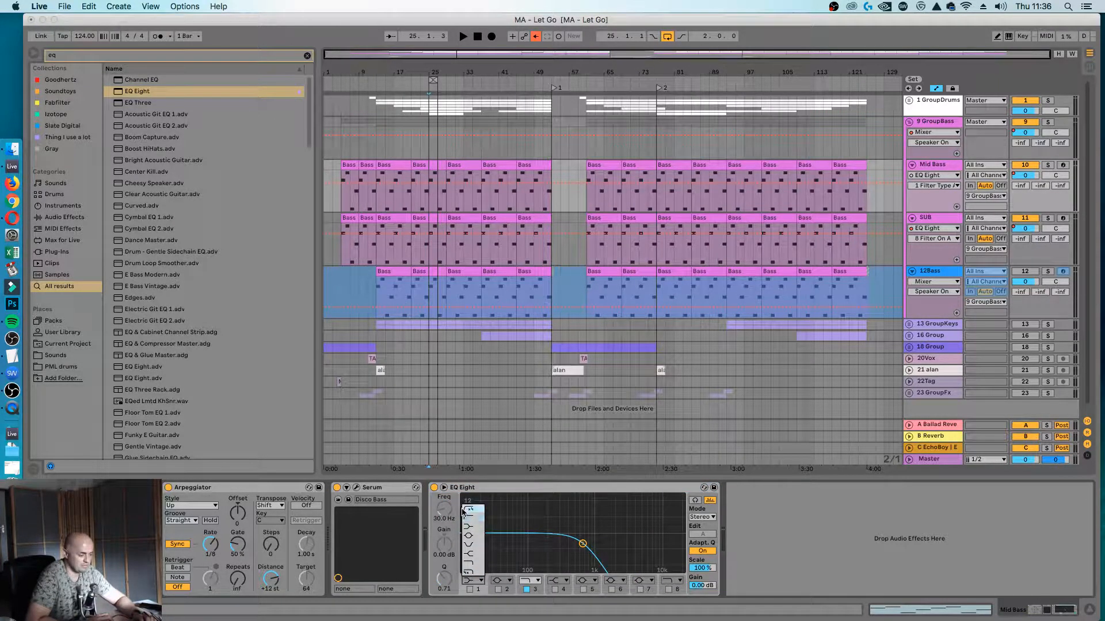
{"action": "left_click", "coordinate": [466, 517]}
{"action": "left_click", "coordinate": [470, 589]}
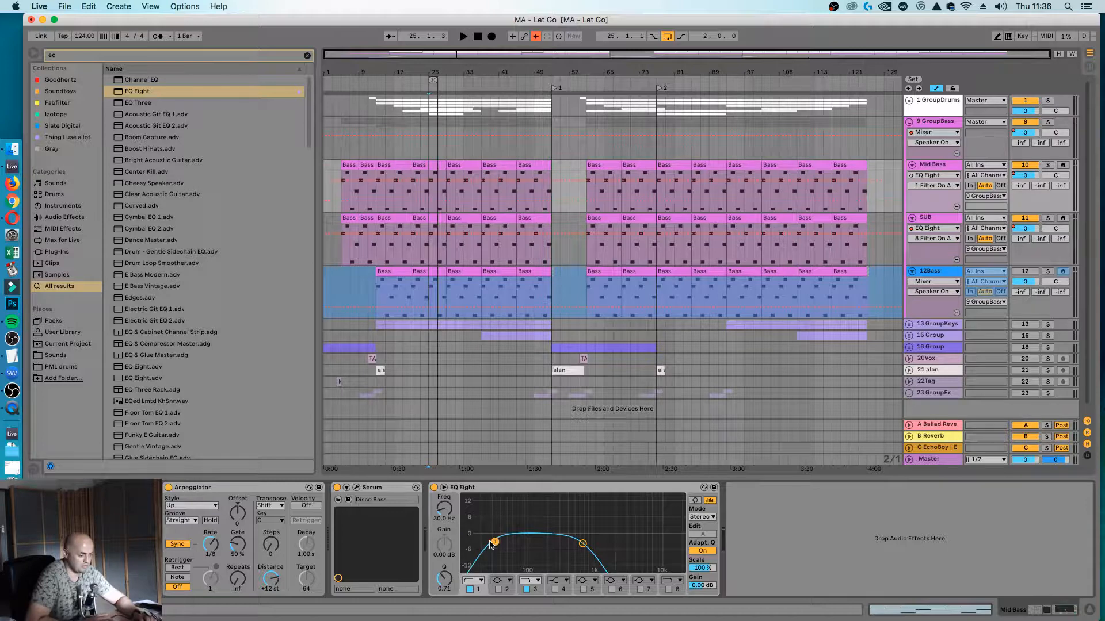
{"action": "left_click_drag", "start_coordinate": [516, 541], "coordinate": [603, 544]}
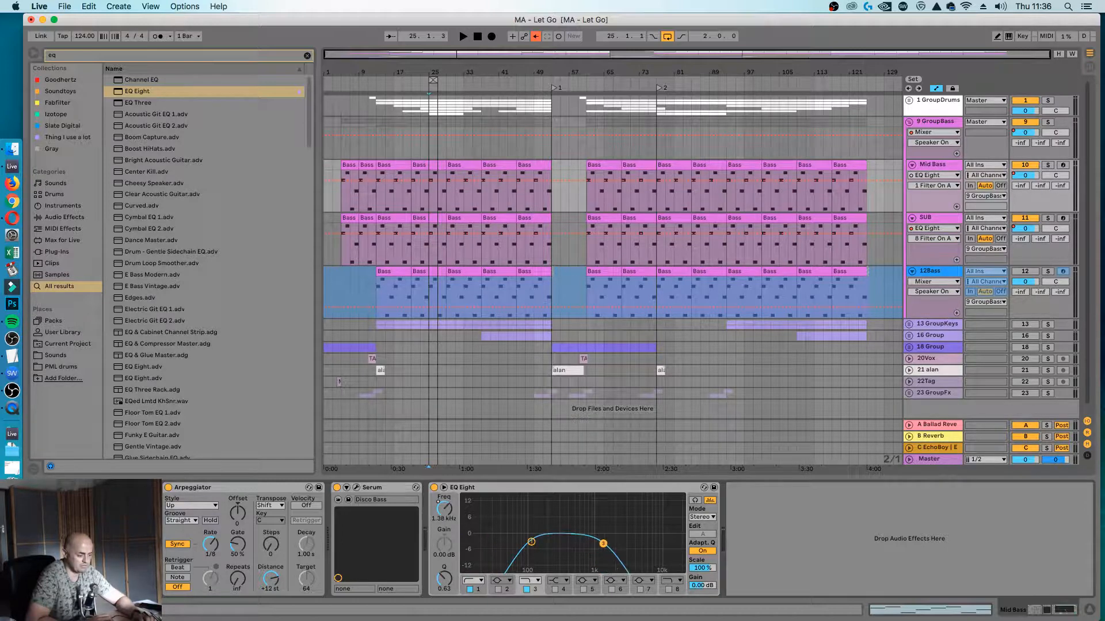
Play the loop with Mid Bass soloed and set its EQ Eight low-pass to 1.29 kHz with a Q of 0.17.
{"action": "key", "text": "space"}
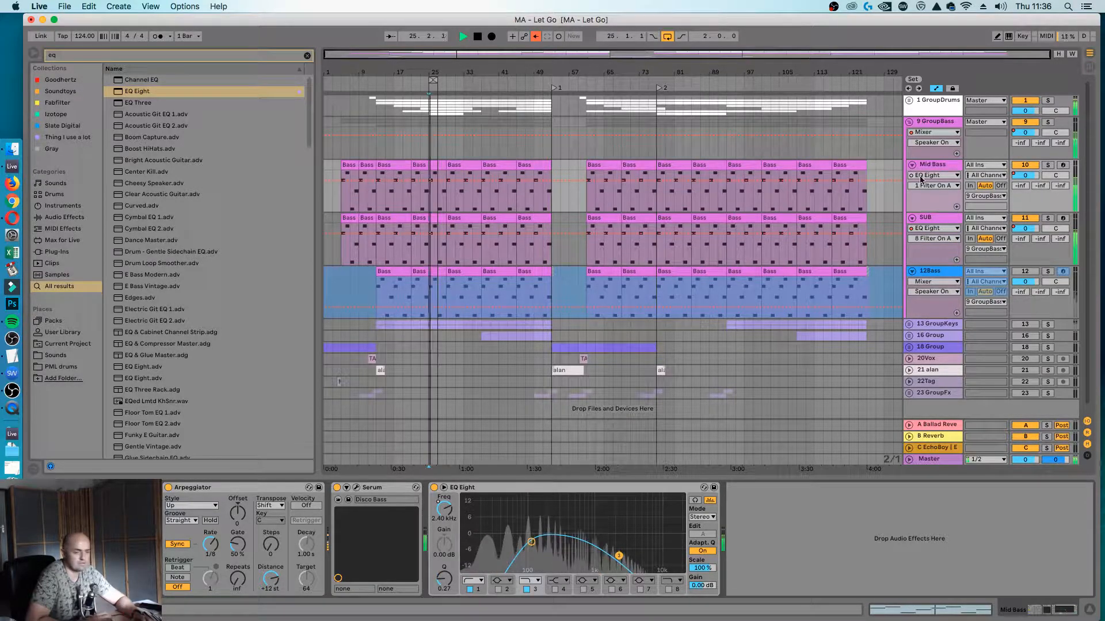
{"action": "left_click", "coordinate": [1047, 166]}
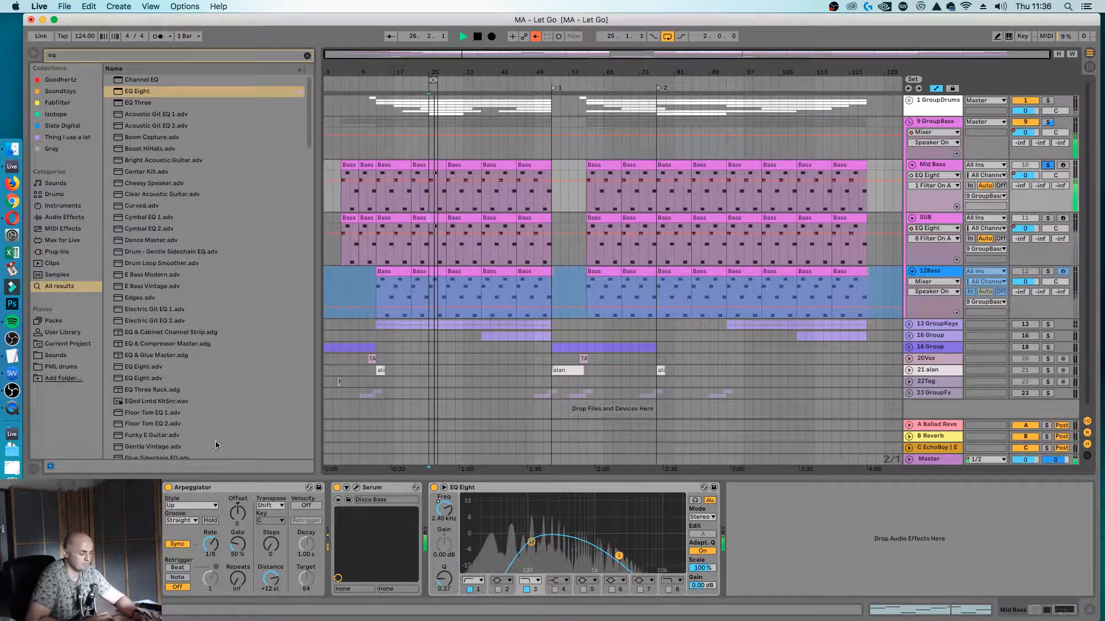
{"action": "left_click_drag", "start_coordinate": [619, 556], "coordinate": [601, 561]}
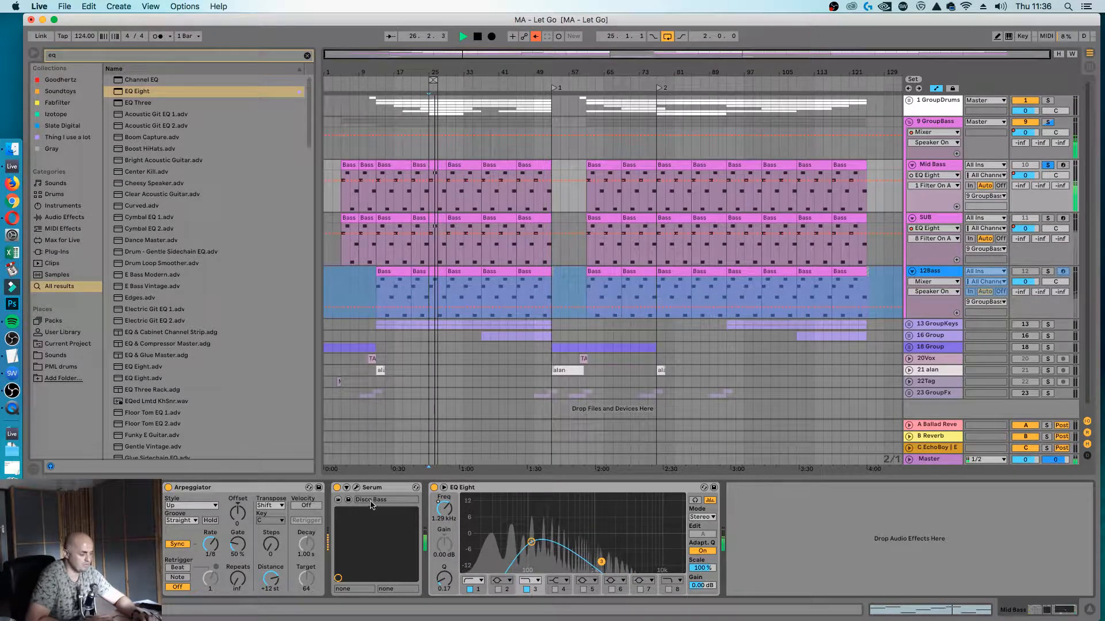
In the Mid Bass Serum, try three unison voices on OSC A, return to one, and lower the filter cutoff.
{"action": "left_click", "coordinate": [355, 488]}
{"action": "left_click", "coordinate": [356, 491]}
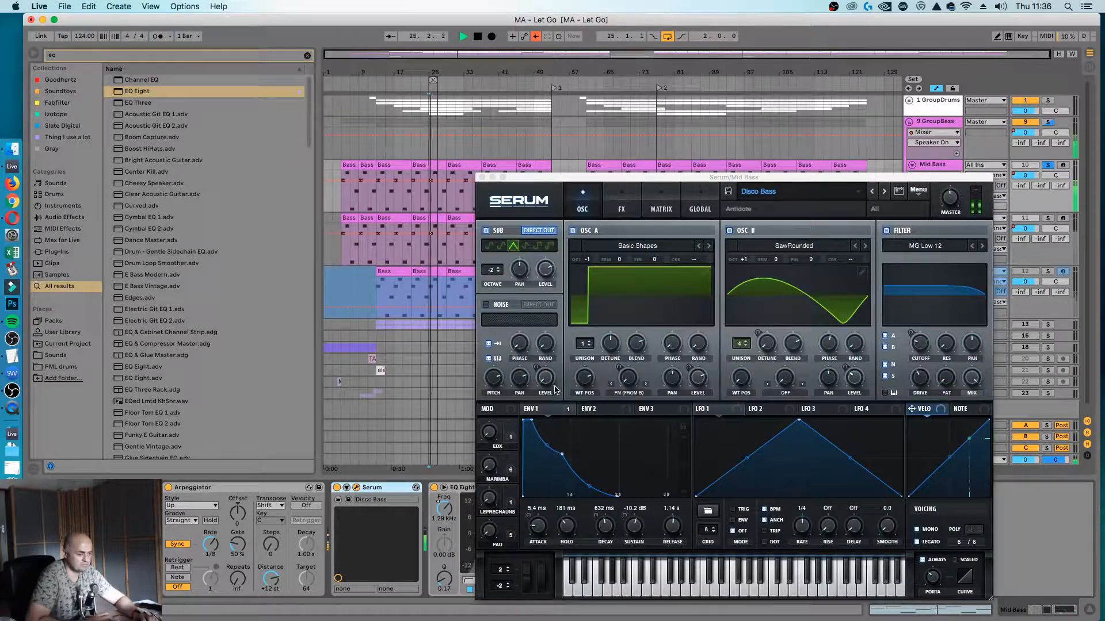
{"action": "left_click_drag", "start_coordinate": [585, 345], "coordinate": [610, 384]}
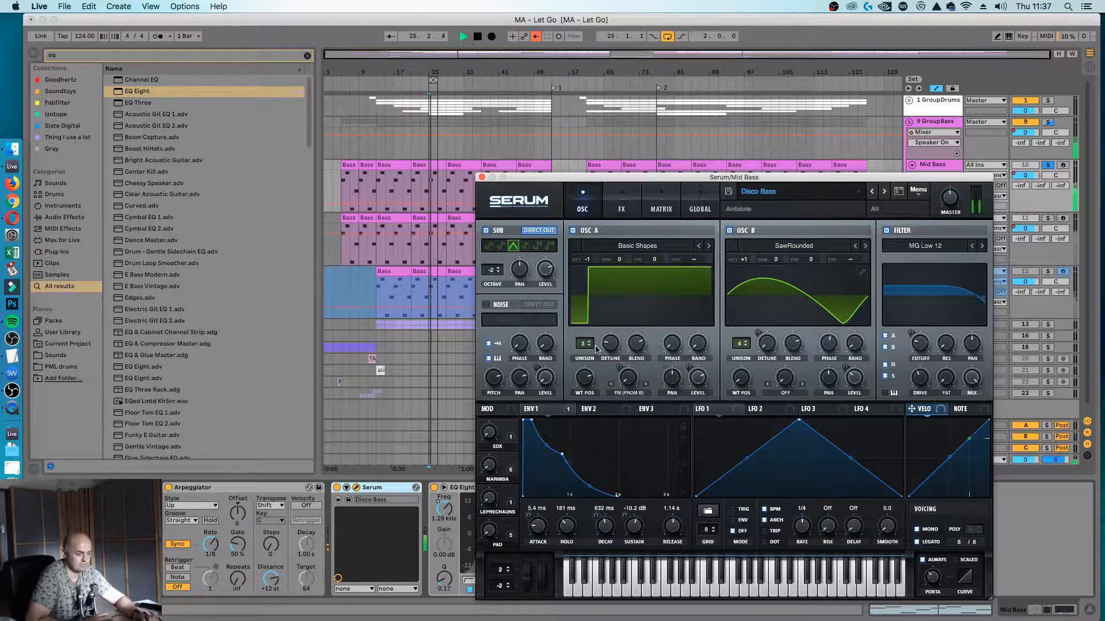
{"action": "left_click", "coordinate": [592, 347]}
{"action": "left_click", "coordinate": [591, 347]}
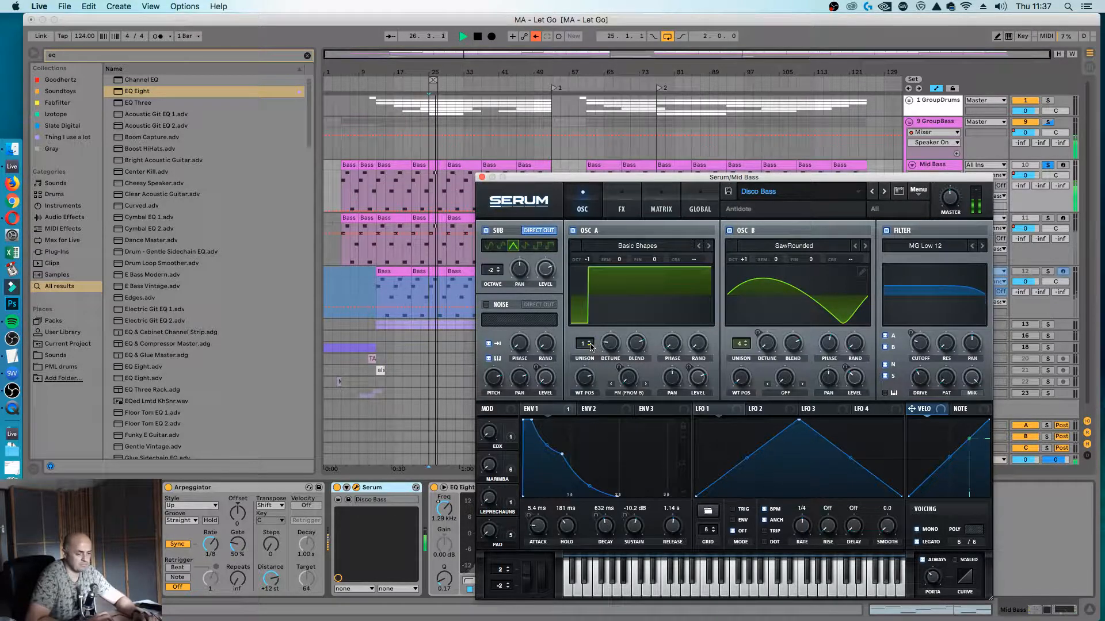
{"action": "left_click_drag", "start_coordinate": [921, 347], "coordinate": [921, 367]}
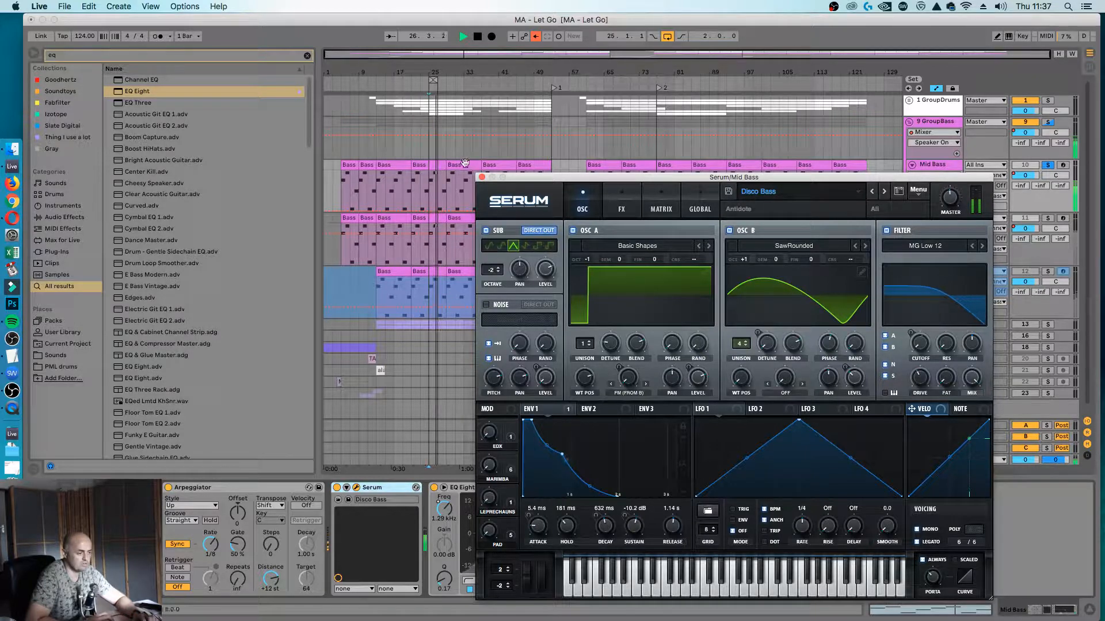
{"action": "left_click", "coordinate": [481, 178]}
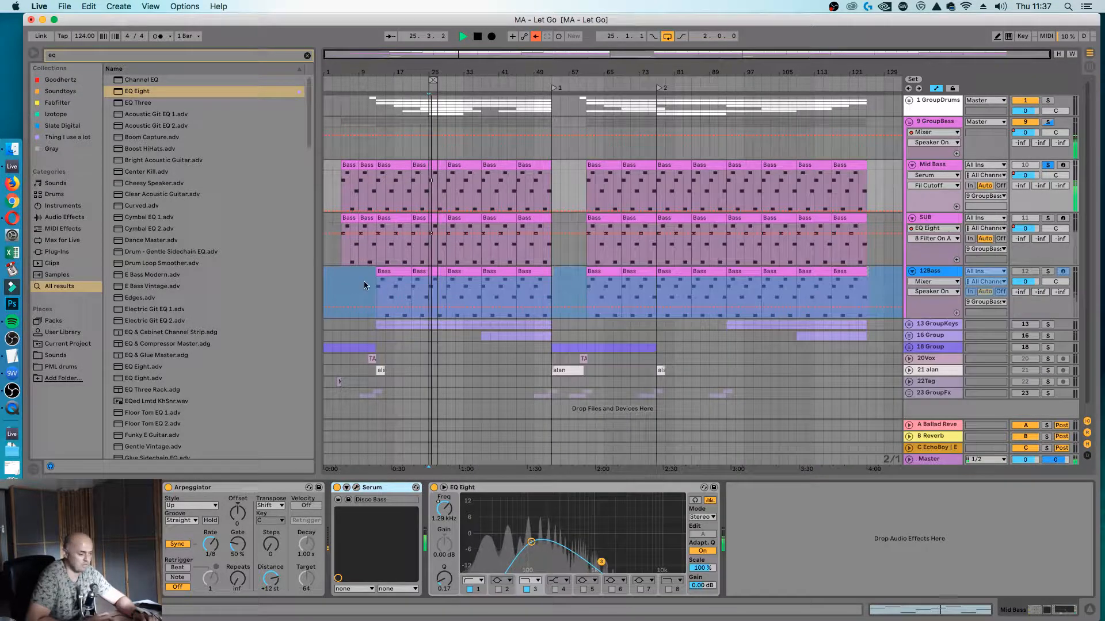
Find Ozone Imager and add it after the Mid Bass EQ Eight with Stereoize on, Width 36.8 and Amount 9.3.
{"action": "left_click", "coordinate": [102, 58]}
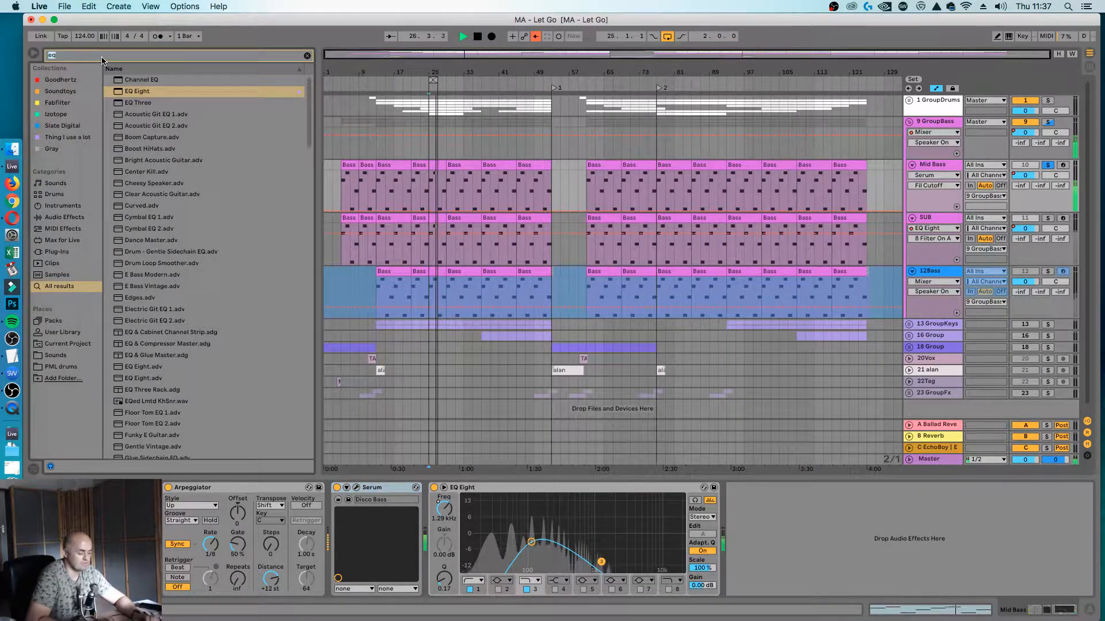
{"action": "key", "text": "BackSpace"}
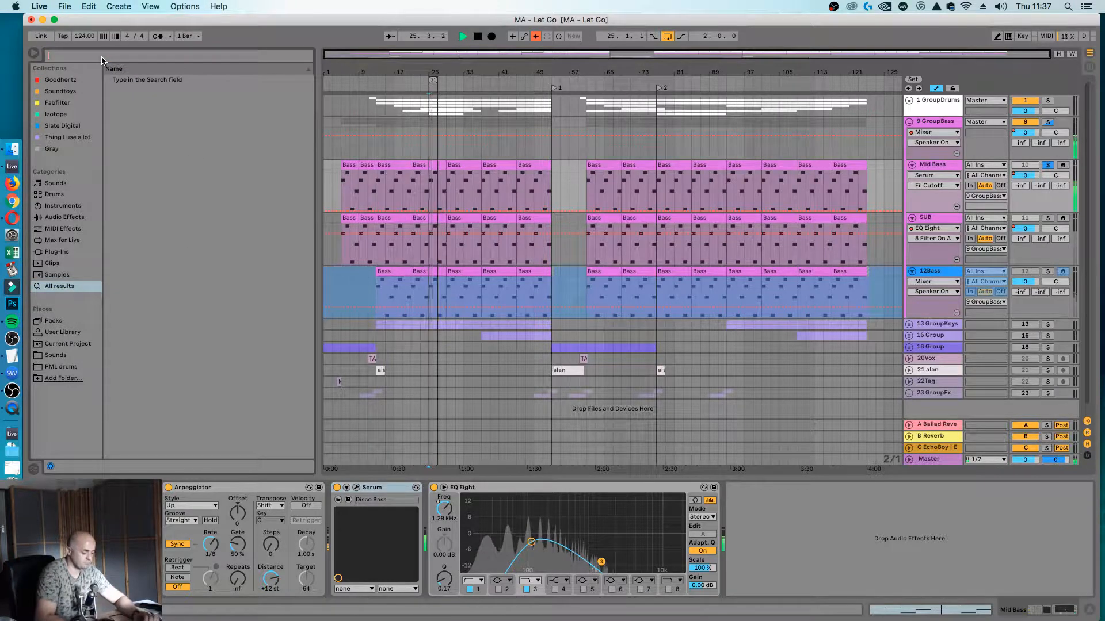
{"action": "type", "text": "ozone imager"}
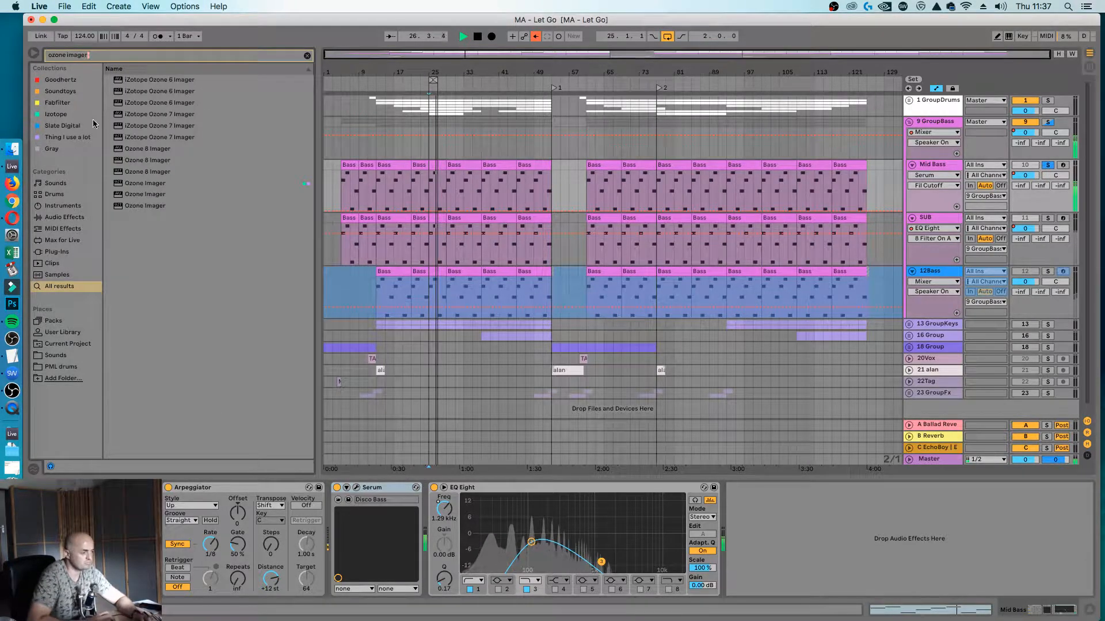
{"action": "left_click", "coordinate": [196, 184]}
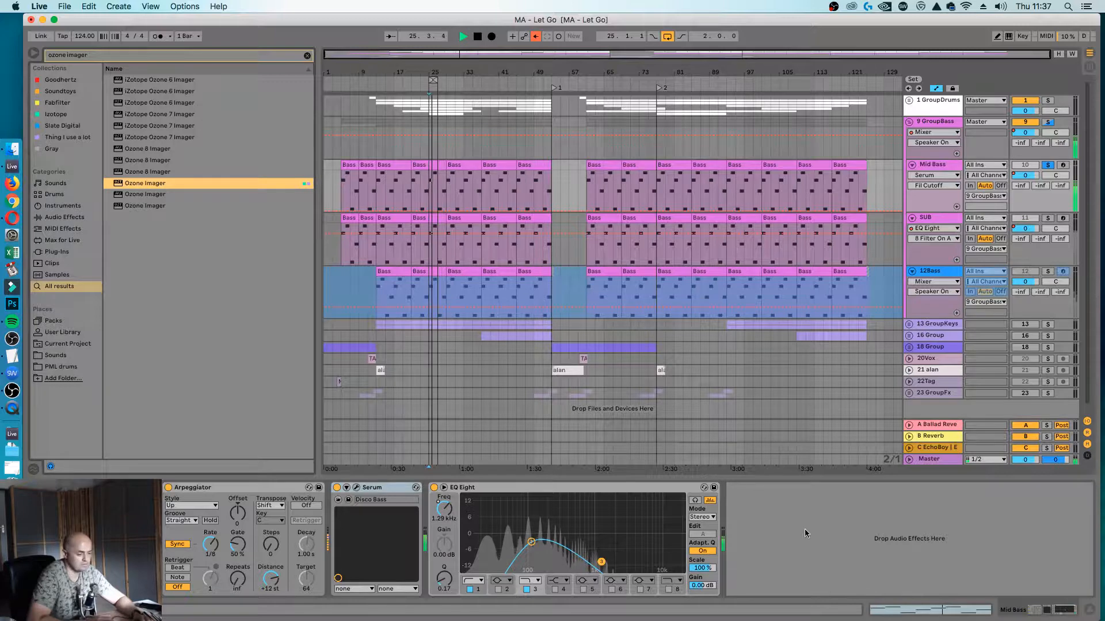
{"action": "key", "text": "Return"}
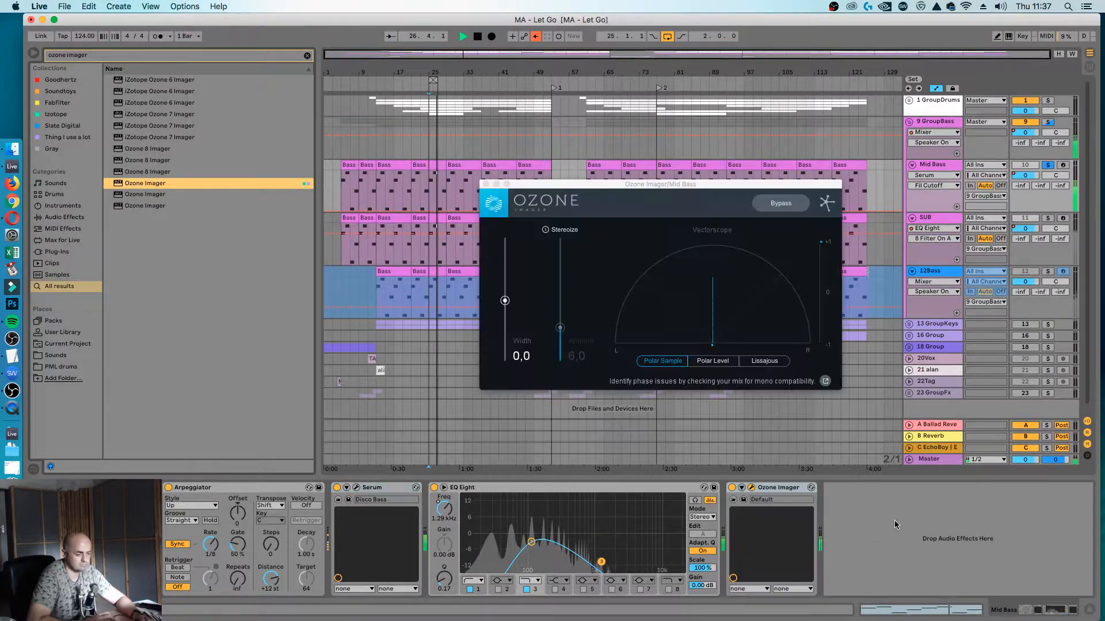
{"action": "left_click_drag", "start_coordinate": [504, 299], "coordinate": [505, 278]}
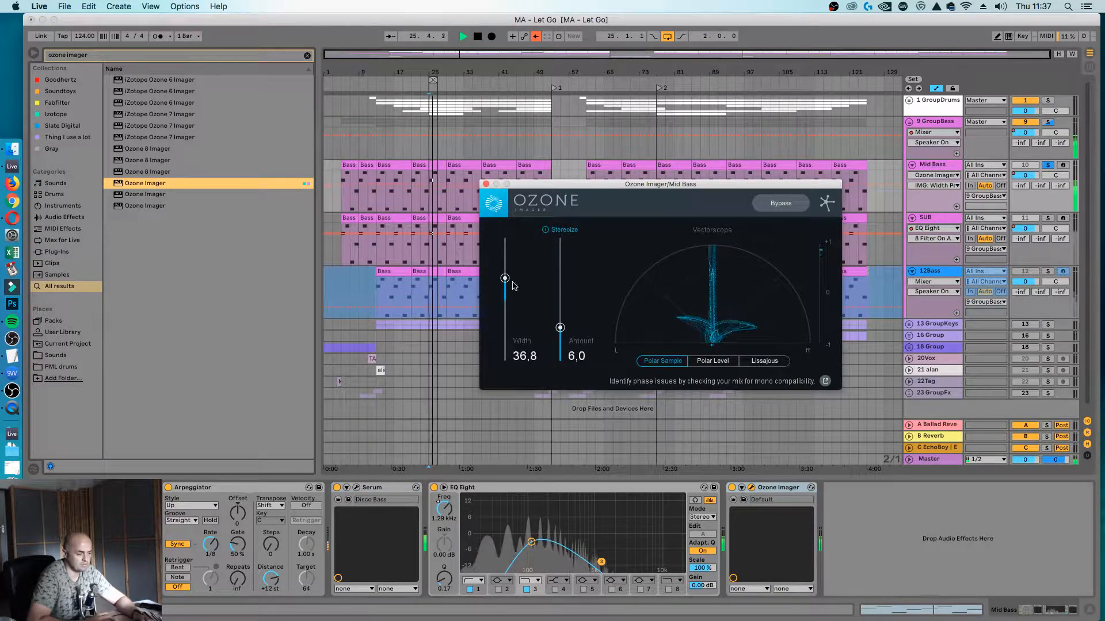
{"action": "left_click_drag", "start_coordinate": [560, 328], "coordinate": [559, 308]}
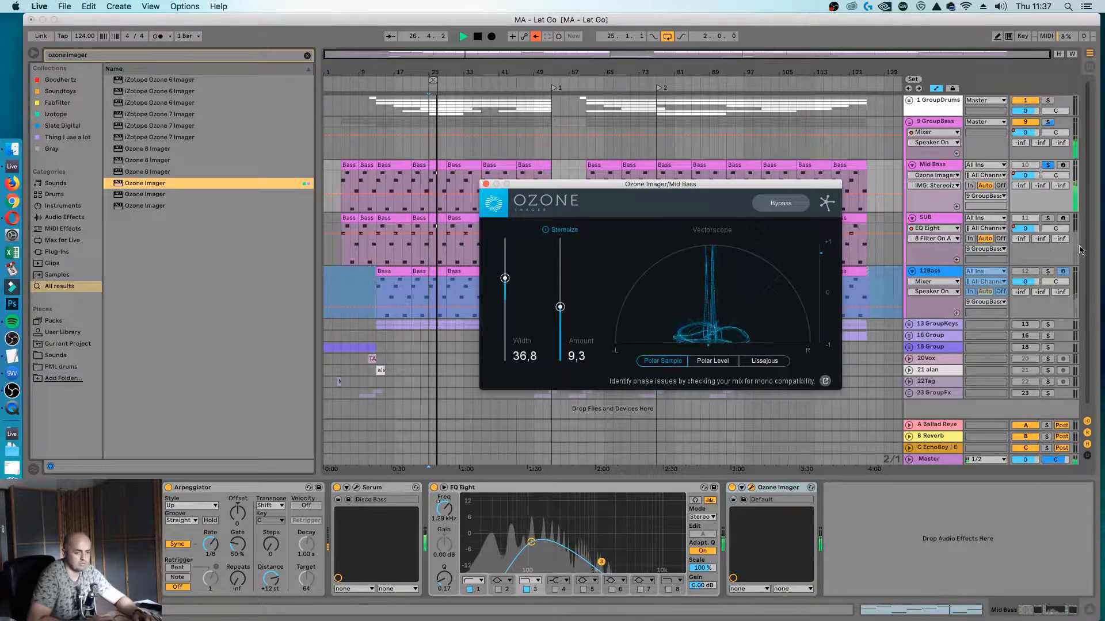
Solo SUB together with Mid Bass, close the Ozone Imager window, and show SUB's devices.
{"action": "left_click", "coordinate": [1046, 220], "text": "super"}
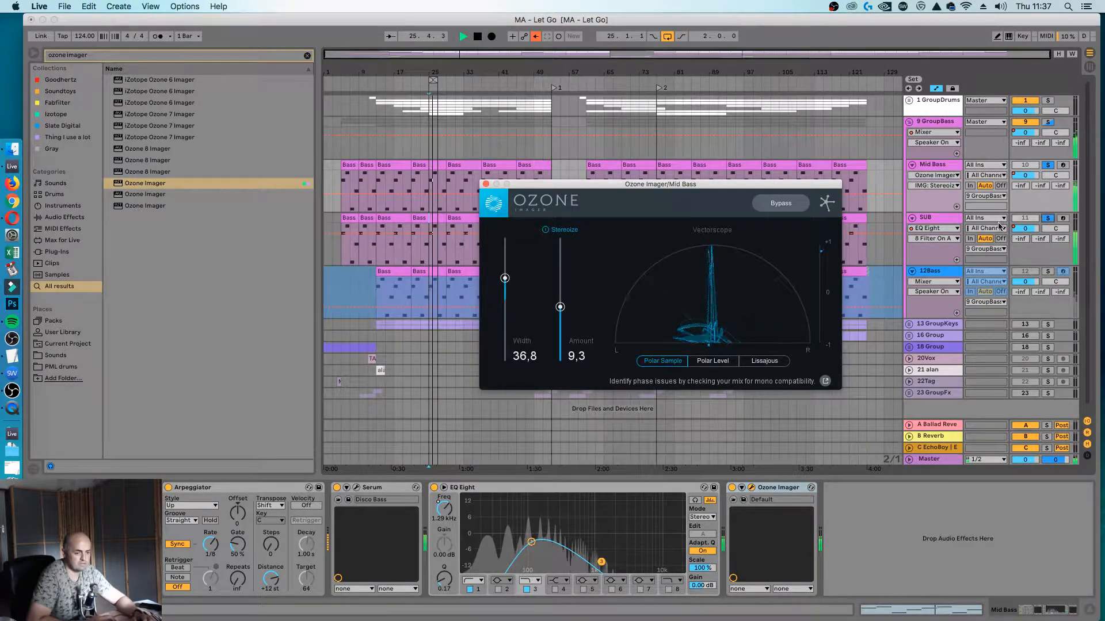
{"action": "left_click", "coordinate": [486, 184]}
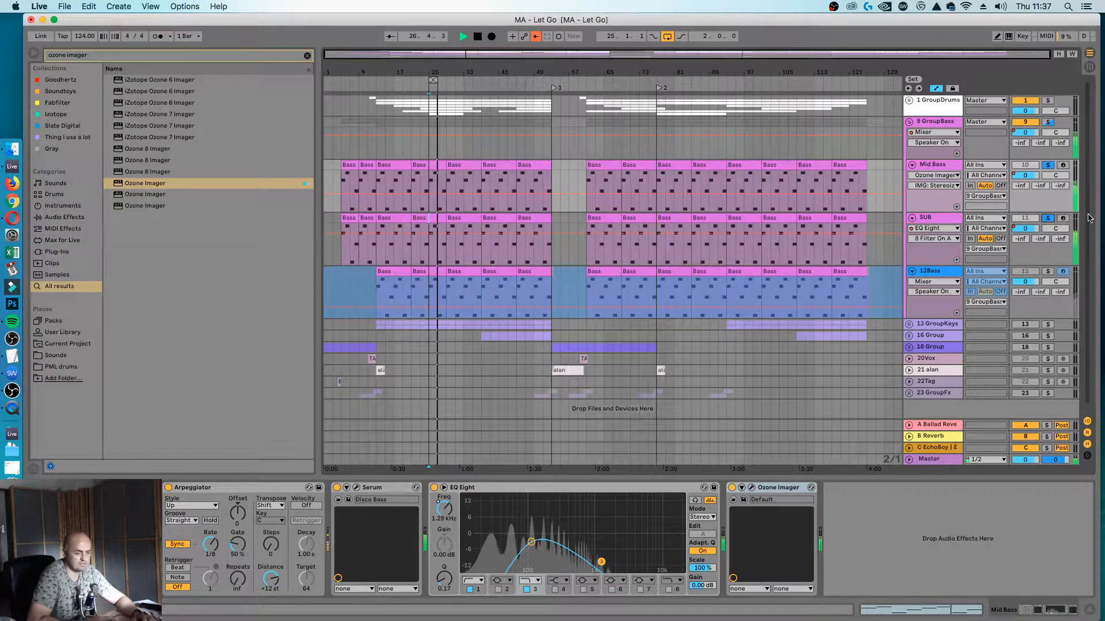
{"action": "left_click", "coordinate": [943, 218]}
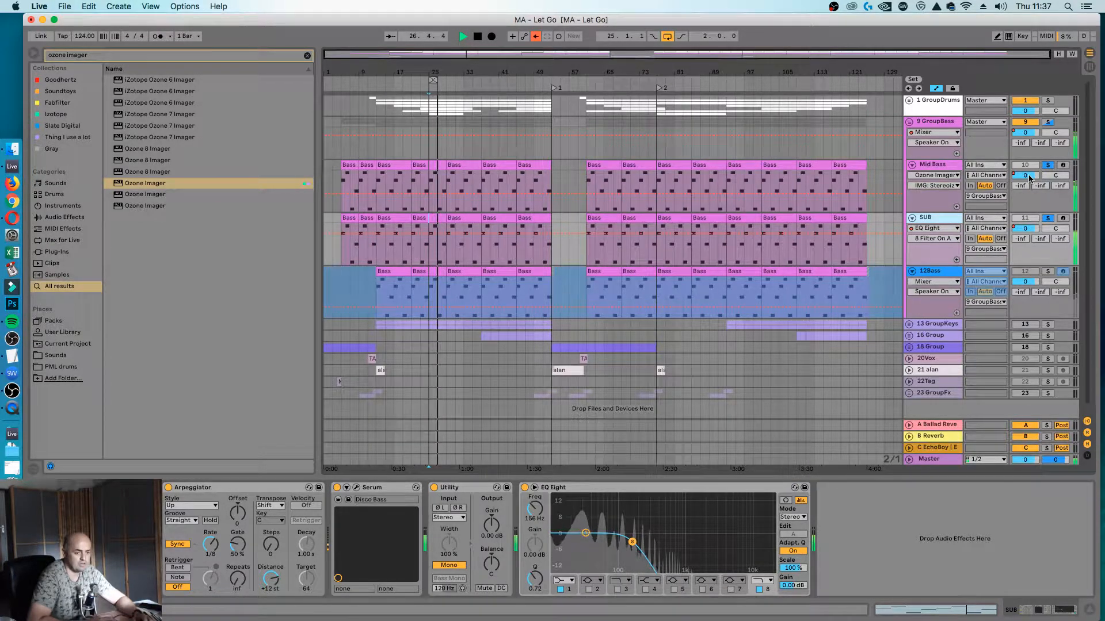
Switch off band 1 of the GroupBass EQ Eight and show the frequency automation of band 4.
{"action": "left_click", "coordinate": [934, 121]}
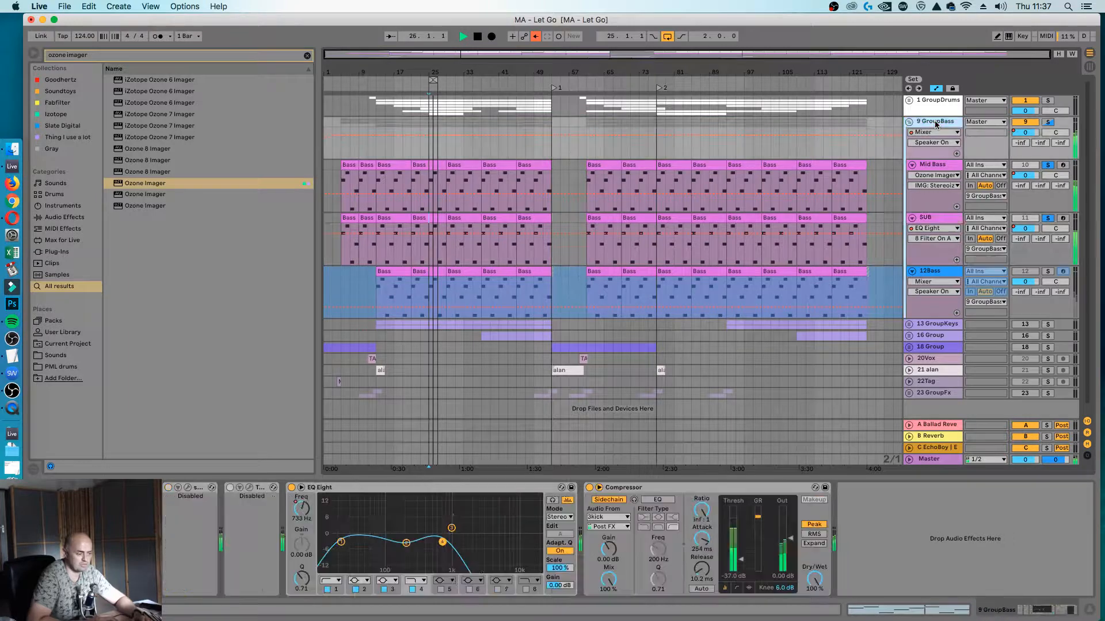
{"action": "left_click", "coordinate": [327, 589]}
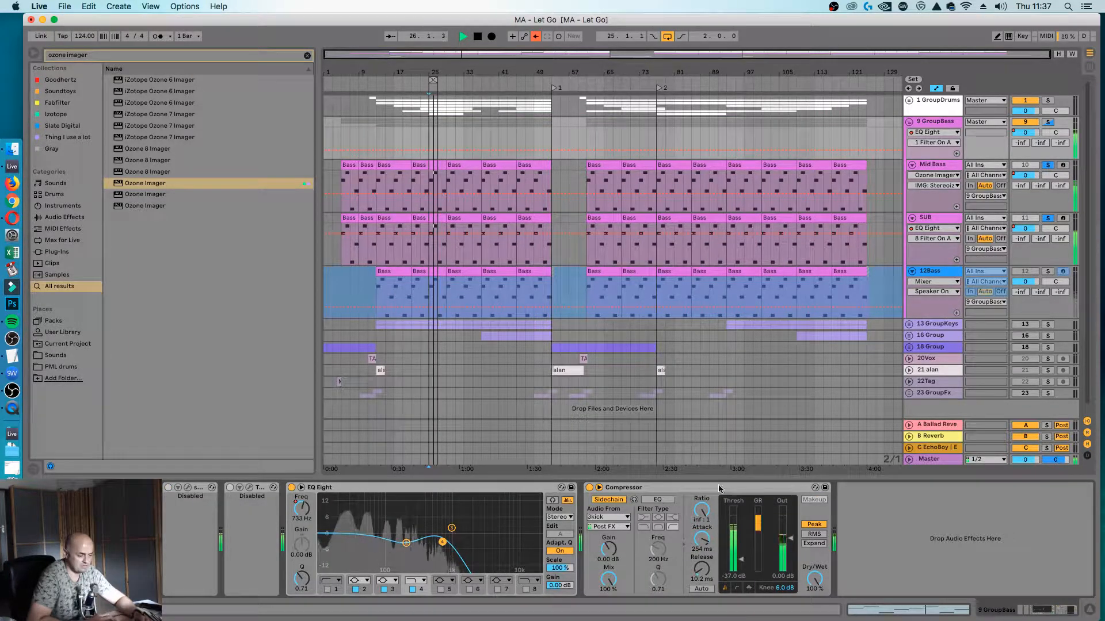
{"action": "left_click", "coordinate": [301, 510]}
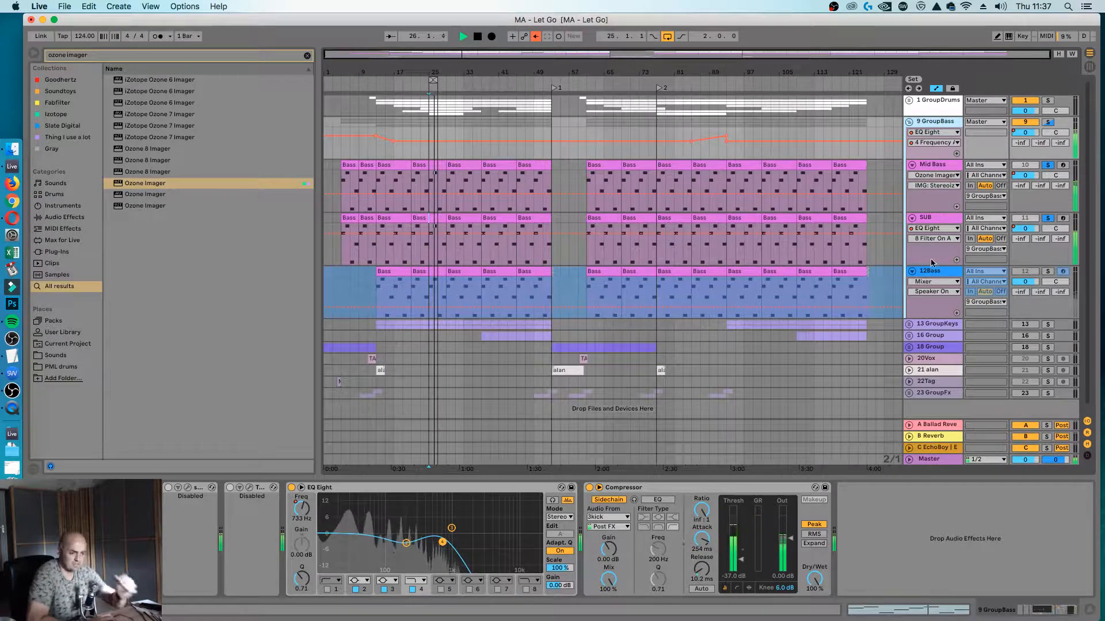
Show the devices of SUB and 12Bass, lower 12Bass's volume to -3.3, and rename that track Top Bass.
{"action": "left_click", "coordinate": [939, 219]}
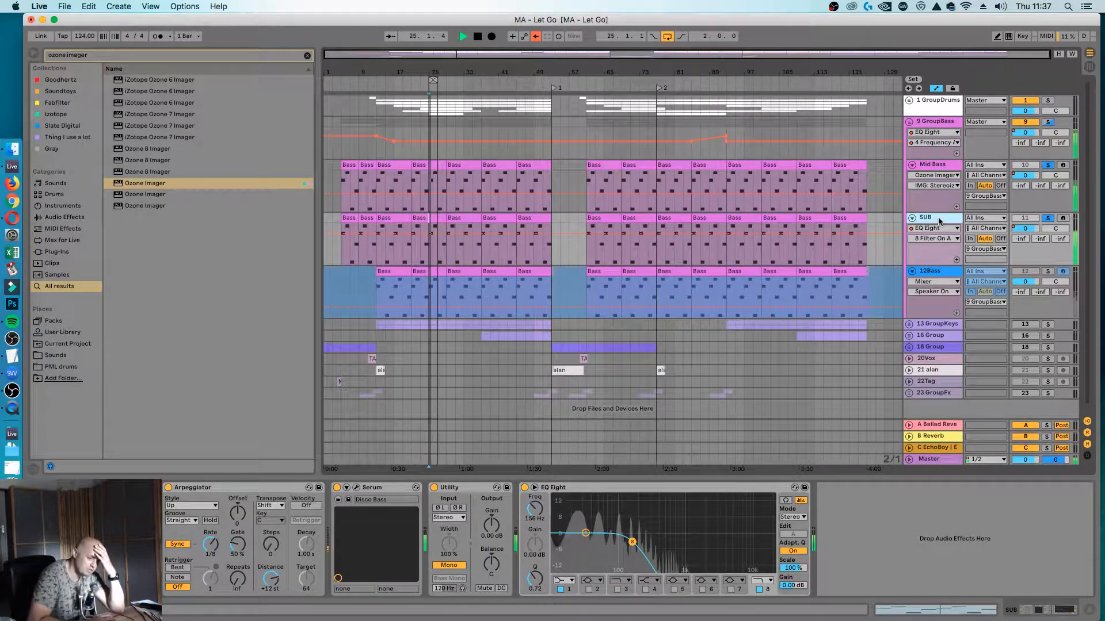
{"action": "left_click", "coordinate": [943, 274]}
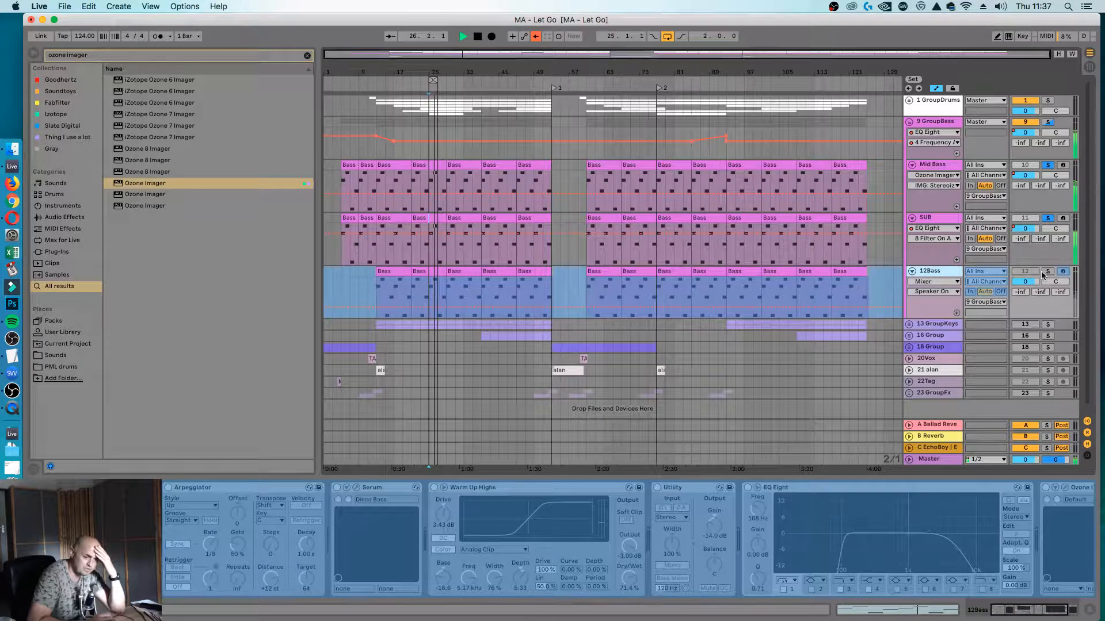
{"action": "left_click", "coordinate": [1046, 272]}
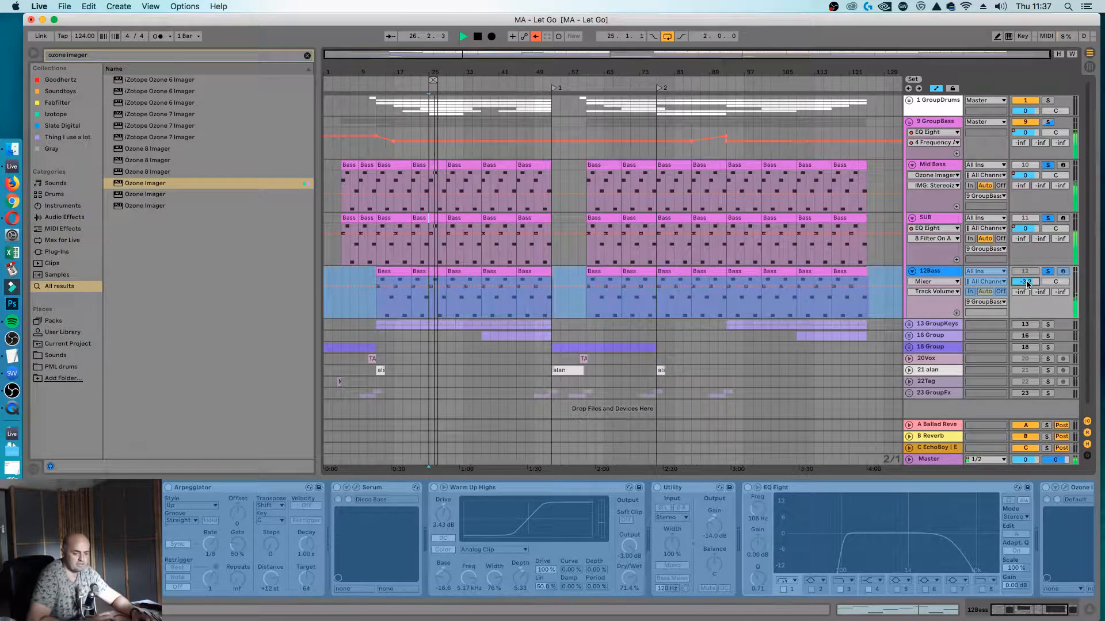
{"action": "left_click", "coordinate": [947, 275]}
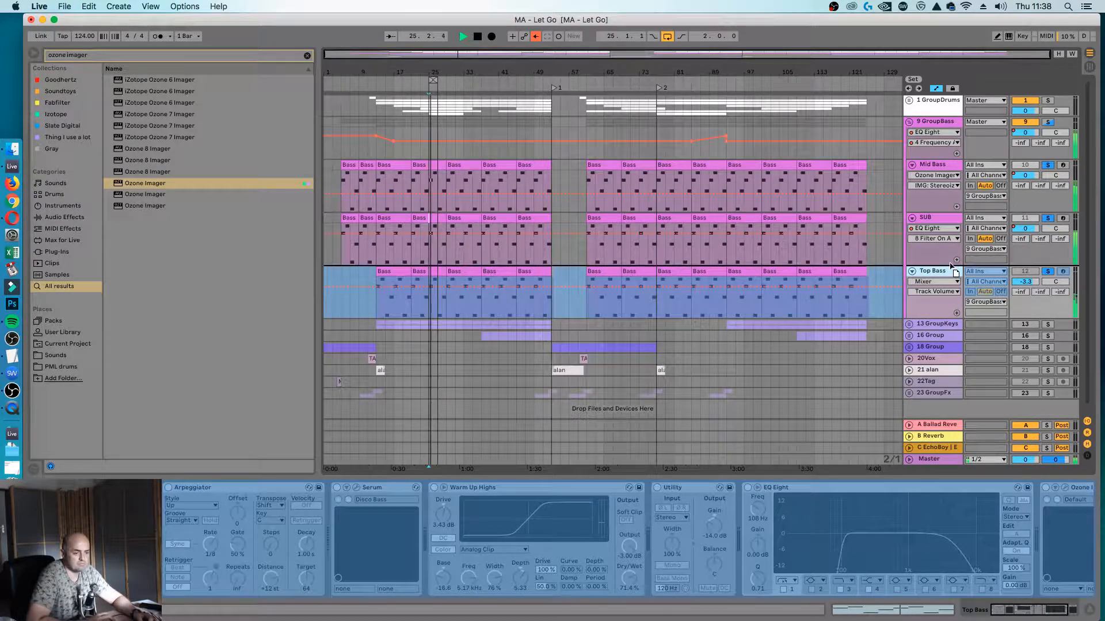
Find Amp and insert it between the GroupBass EQ Eight and Compressor, with Dual output, the Bass model and Dry/Wet 19%.
{"action": "left_click", "coordinate": [943, 123]}
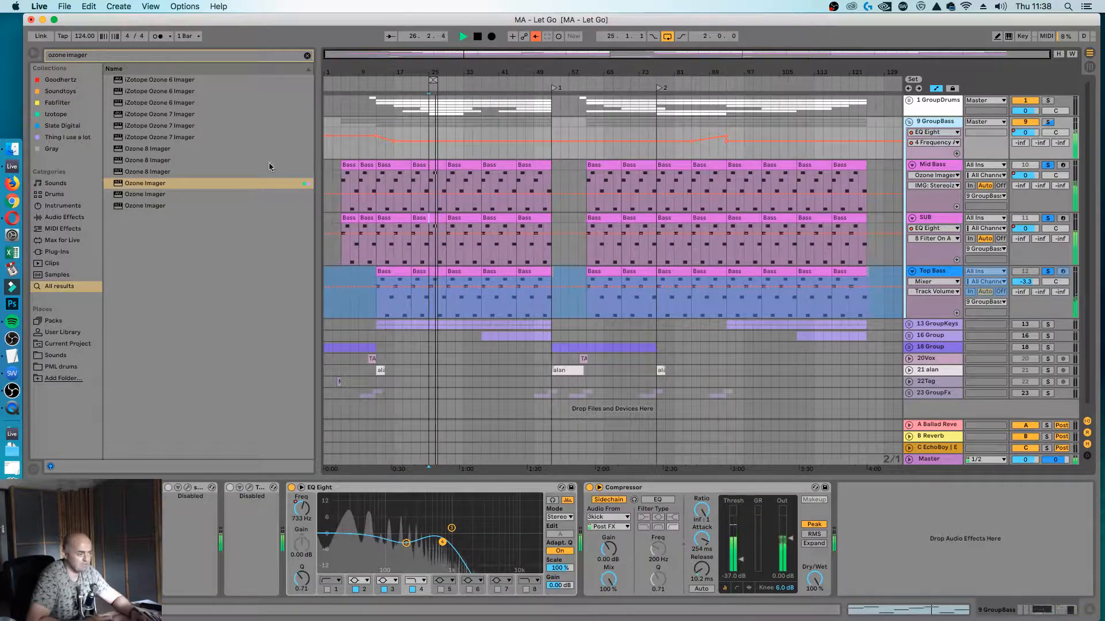
{"action": "left_click", "coordinate": [106, 58]}
{"action": "type", "text": "amp"}
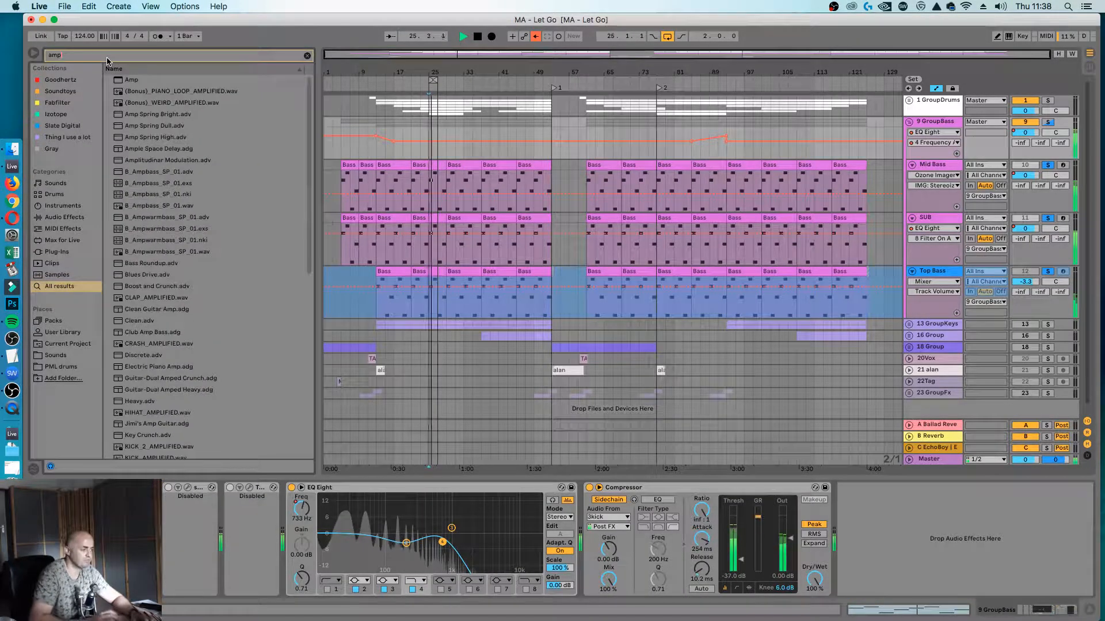
{"action": "left_click_drag", "start_coordinate": [134, 81], "coordinate": [575, 528]}
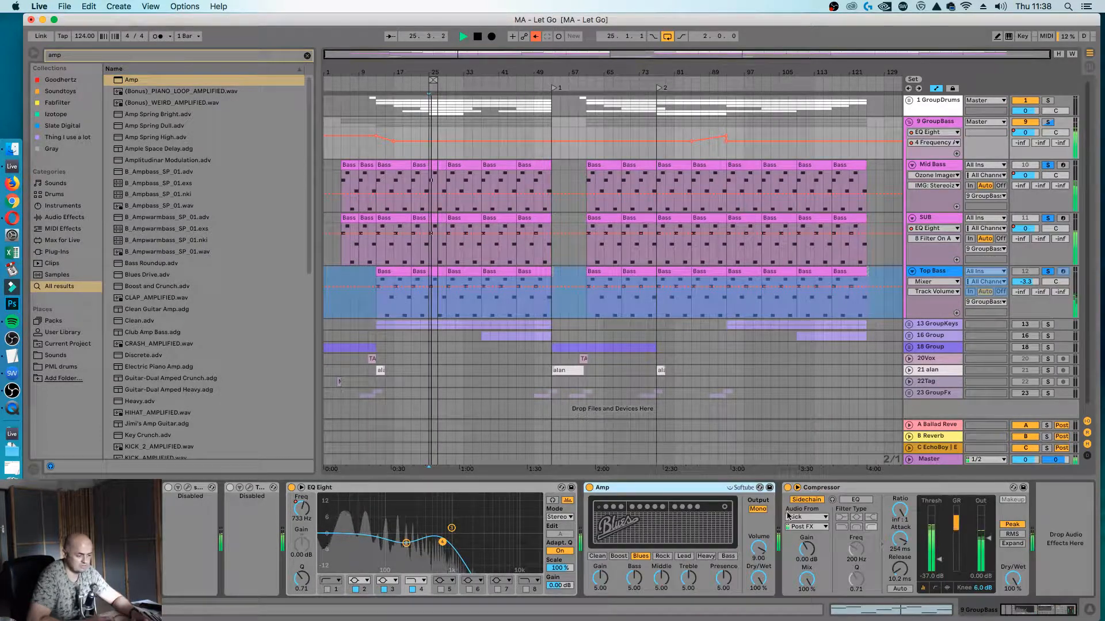
{"action": "left_click", "coordinate": [757, 509]}
{"action": "left_click", "coordinate": [727, 556]}
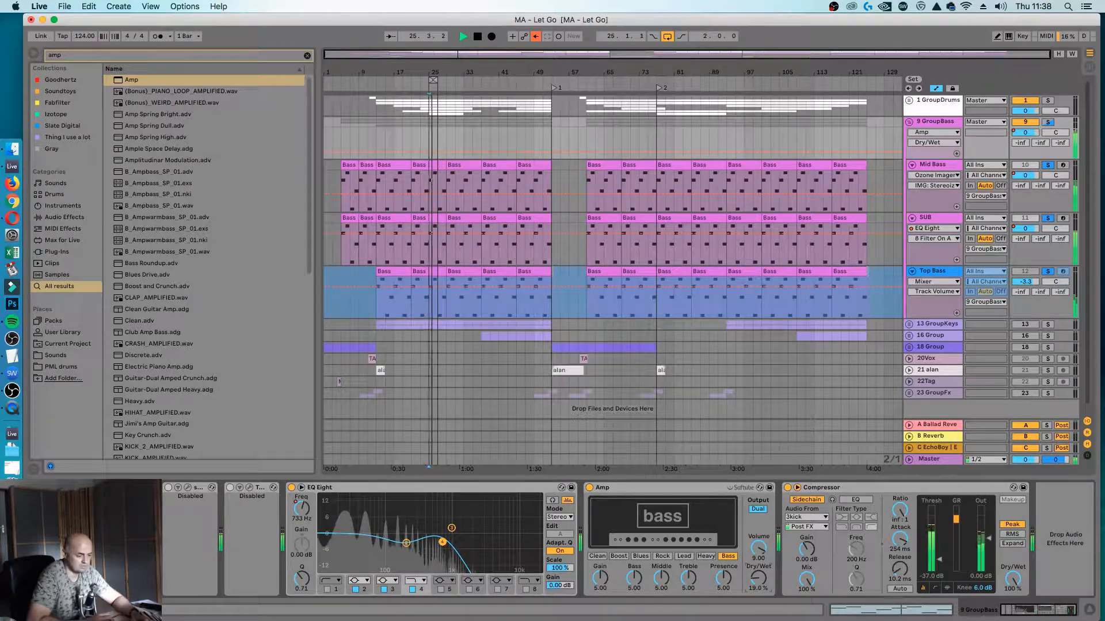
Move Amp ahead of the GroupBass EQ Eight, raise its Dry/Wet to 42.9%, and unsolo GroupBass.
{"action": "left_click_drag", "start_coordinate": [683, 493], "coordinate": [553, 516]}
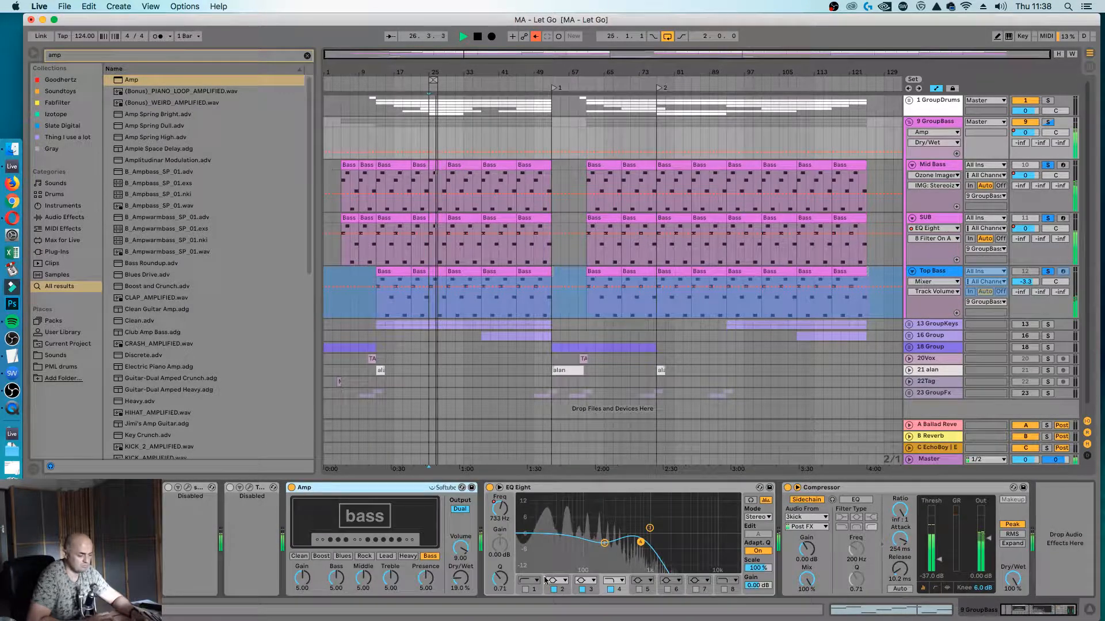
{"action": "left_click_drag", "start_coordinate": [466, 584], "coordinate": [466, 555]}
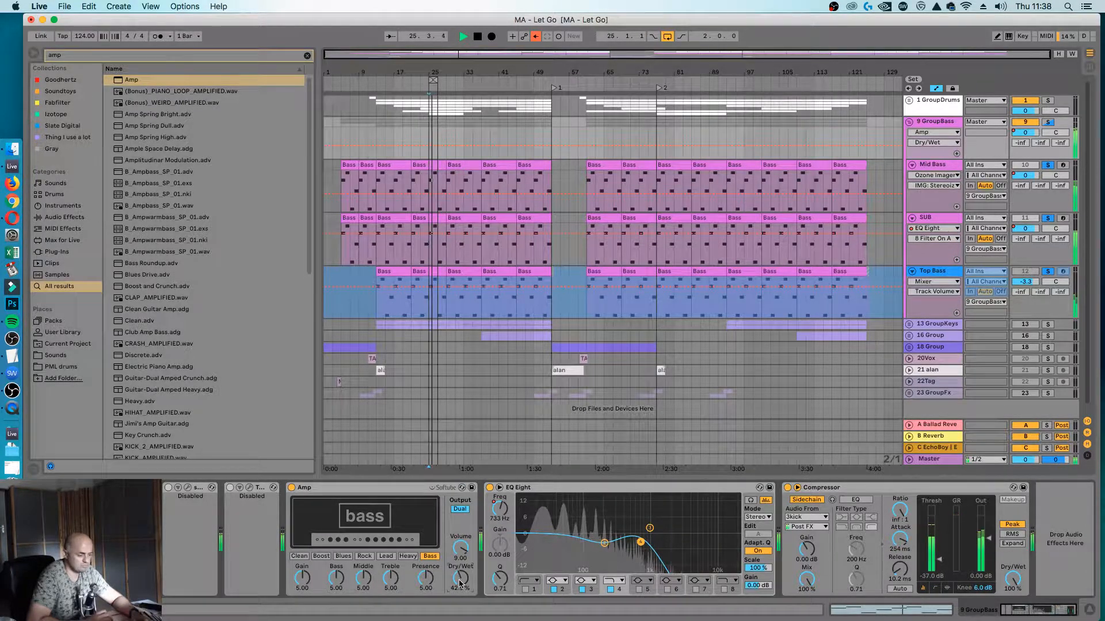
{"action": "left_click", "coordinate": [1048, 123]}
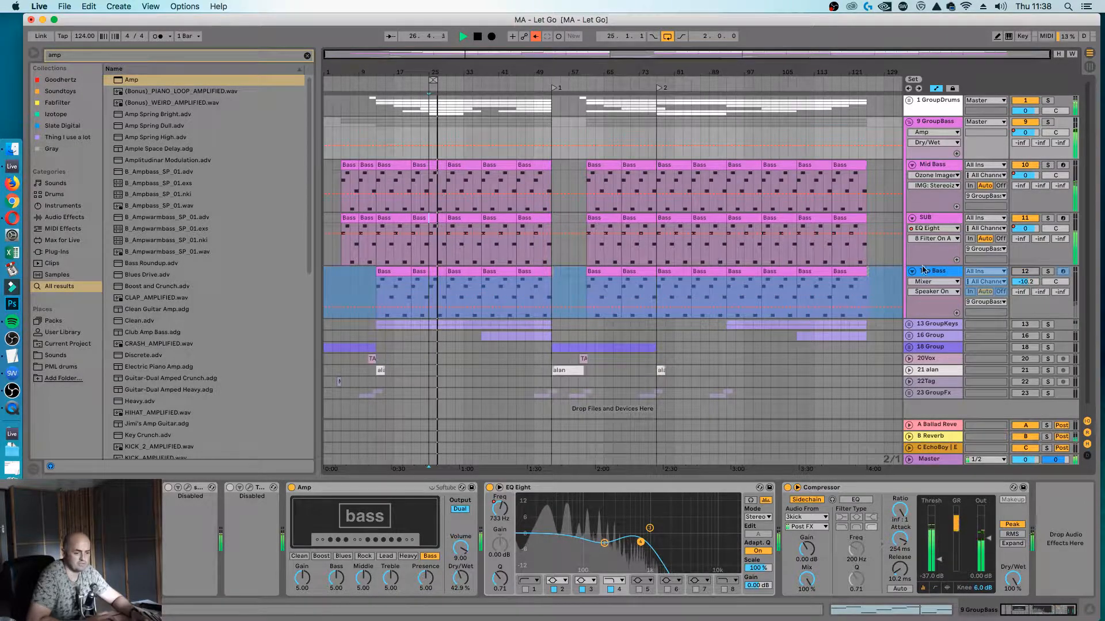
During playback, try the Mid Bass volume at 1.5 with SUB pulled down to -47.4.
{"action": "left_click", "coordinate": [909, 122]}
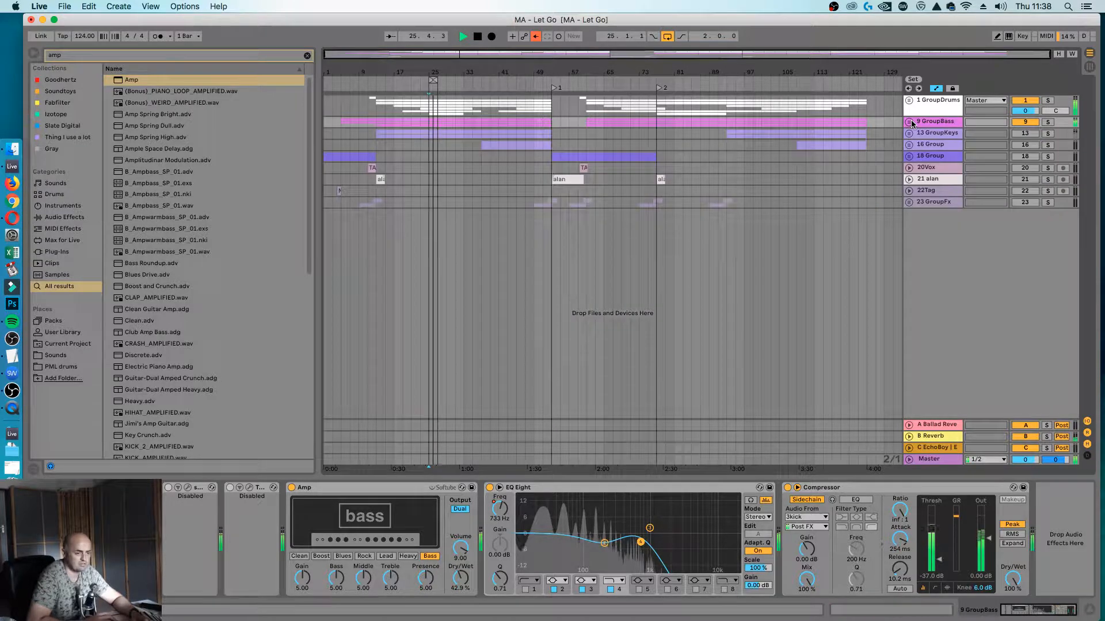
{"action": "left_click", "coordinate": [937, 136]}
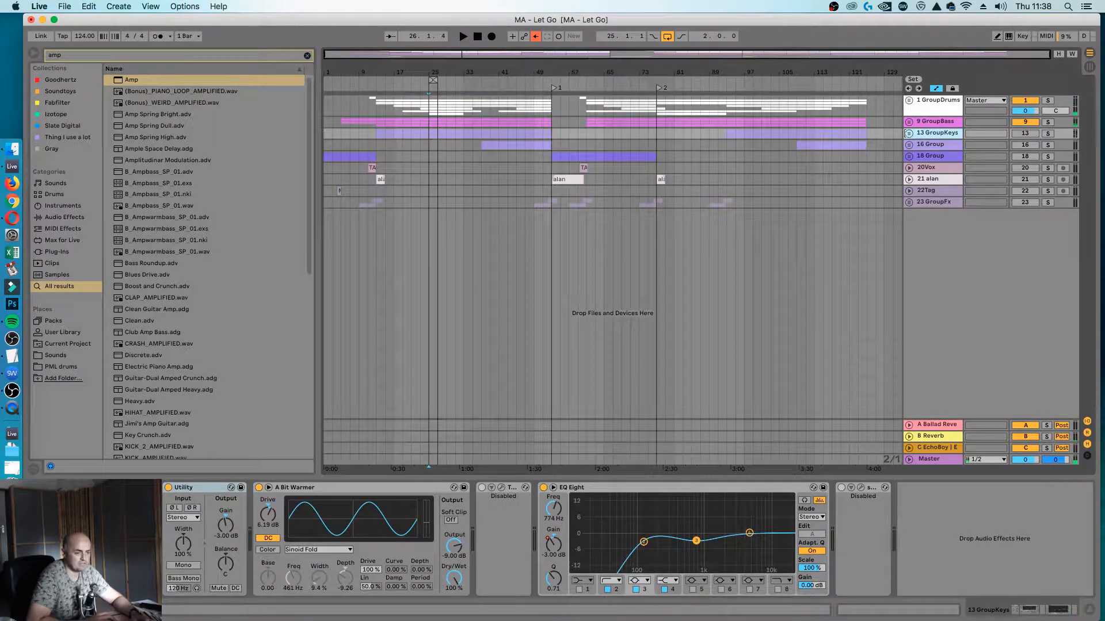
{"action": "left_click", "coordinate": [908, 123]}
{"action": "left_click_drag", "start_coordinate": [1023, 175], "coordinate": [1027, 190]}
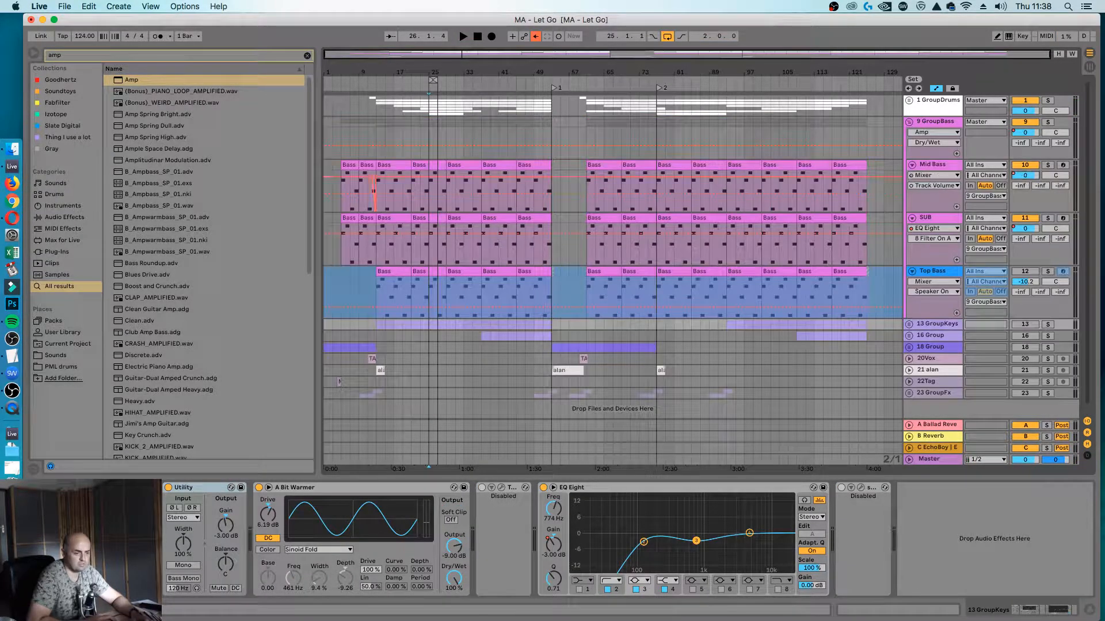
{"action": "key", "text": "space"}
{"action": "left_click_drag", "start_coordinate": [1027, 228], "coordinate": [1027, 247]}
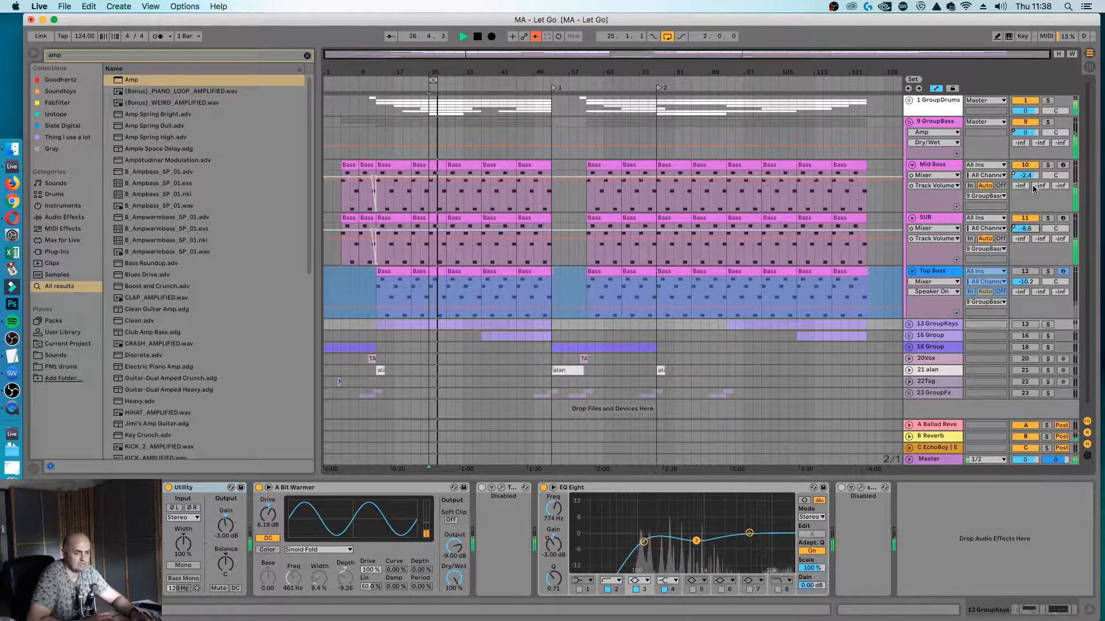
{"action": "double_click", "coordinate": [1027, 176]}
{"action": "left_click_drag", "start_coordinate": [1027, 175], "coordinate": [1027, 185]}
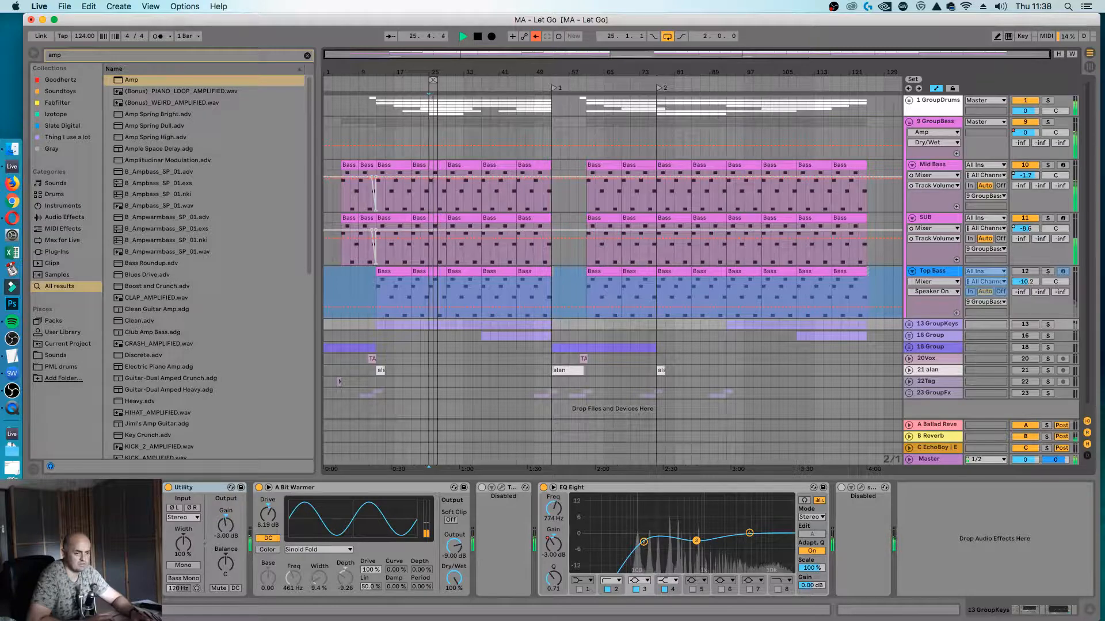
{"action": "left_click_drag", "start_coordinate": [1027, 228], "coordinate": [1027, 270]}
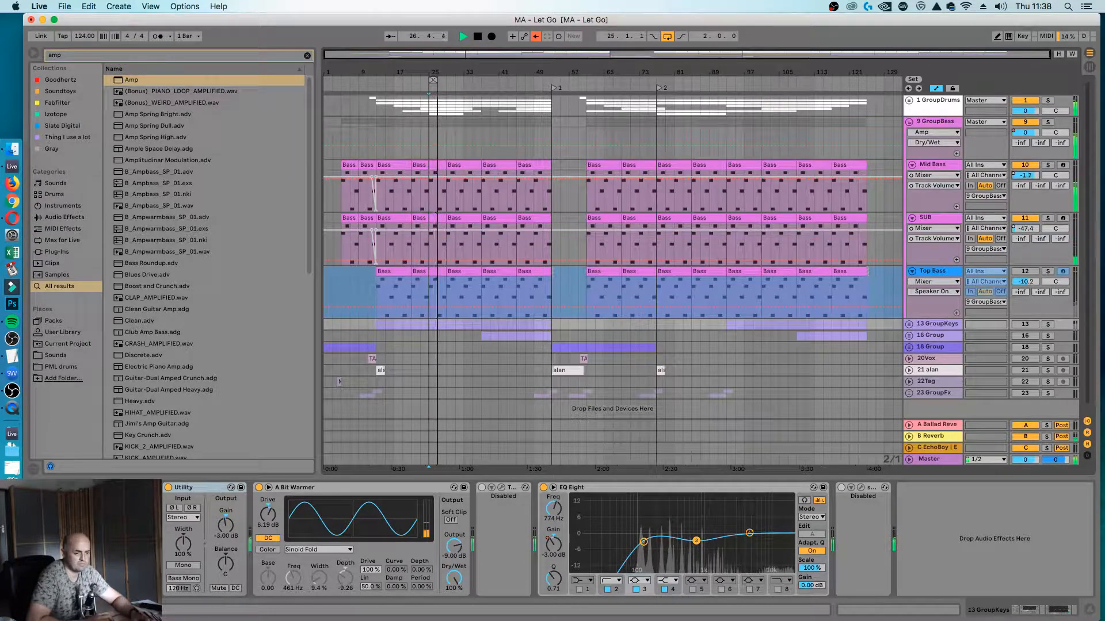
{"action": "left_click_drag", "start_coordinate": [1027, 175], "coordinate": [1027, 171]}
In the Mid Bass EQ Eight, switch band 1 to the steepest low cut and raise band 3's frequency to 2.20 kHz.
{"action": "left_click", "coordinate": [942, 167]}
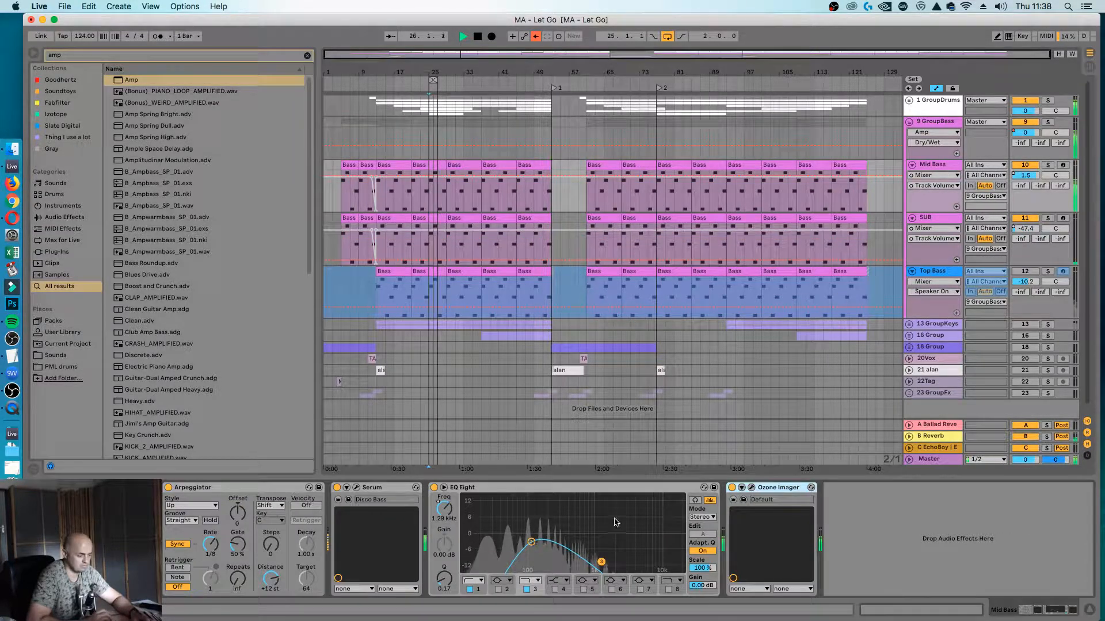
{"action": "left_click", "coordinate": [473, 580]}
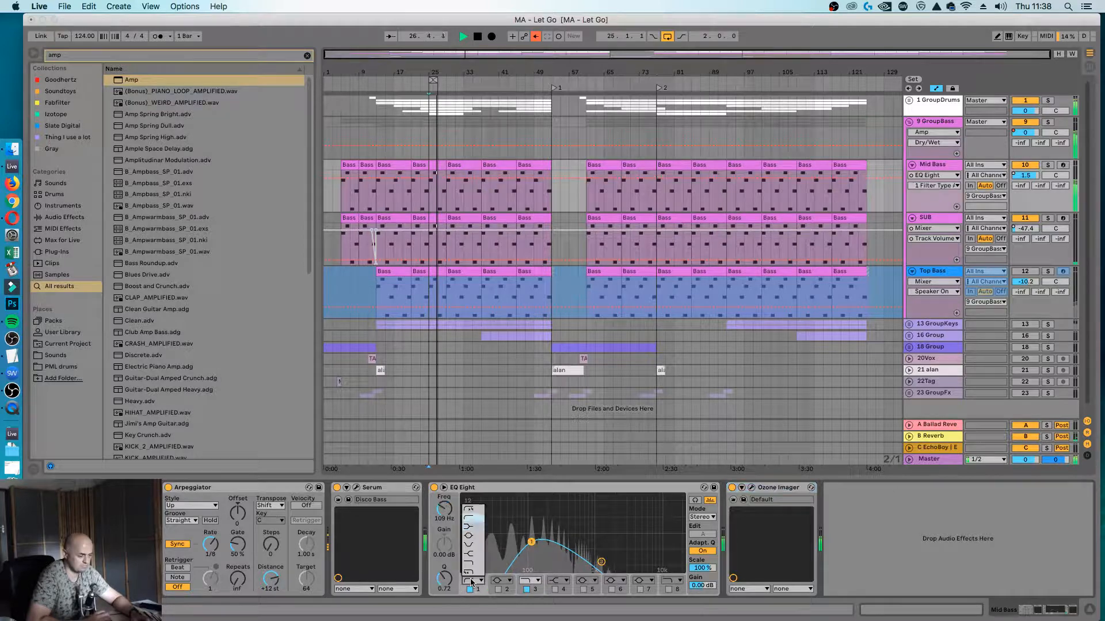
{"action": "left_click", "coordinate": [474, 510]}
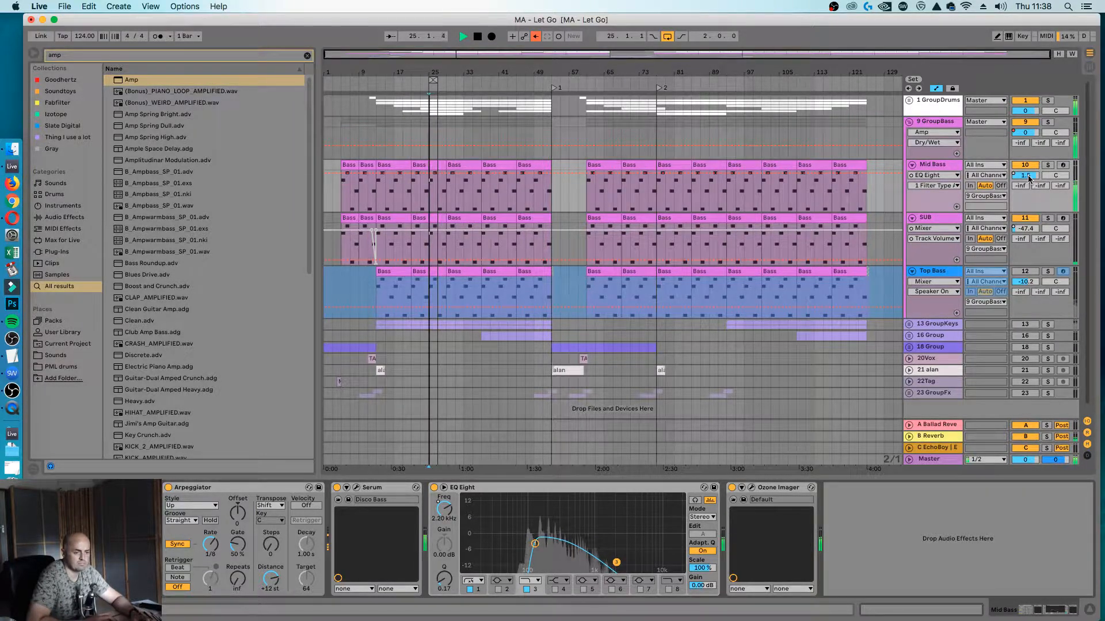
Set the Mid Bass volume to -2.8 and its B-Reverb send to -8.4, and bring SUB's volume to -6.7.
{"action": "mouse_move", "coordinate": [1027, 176]}
{"action": "left_mouse_down"}
{"action": "mouse_move", "coordinate": [1027, 189]}
{"action": "mouse_move", "coordinate": [1025, 172]}
{"action": "left_mouse_up"}
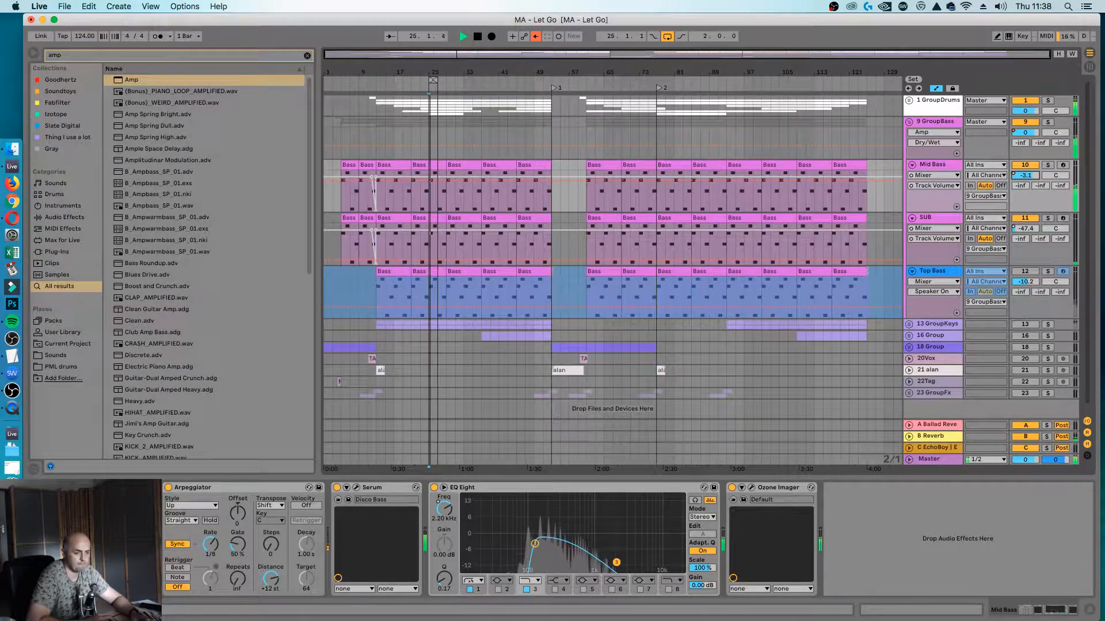
{"action": "left_click_drag", "start_coordinate": [1034, 184], "coordinate": [1034, 170]}
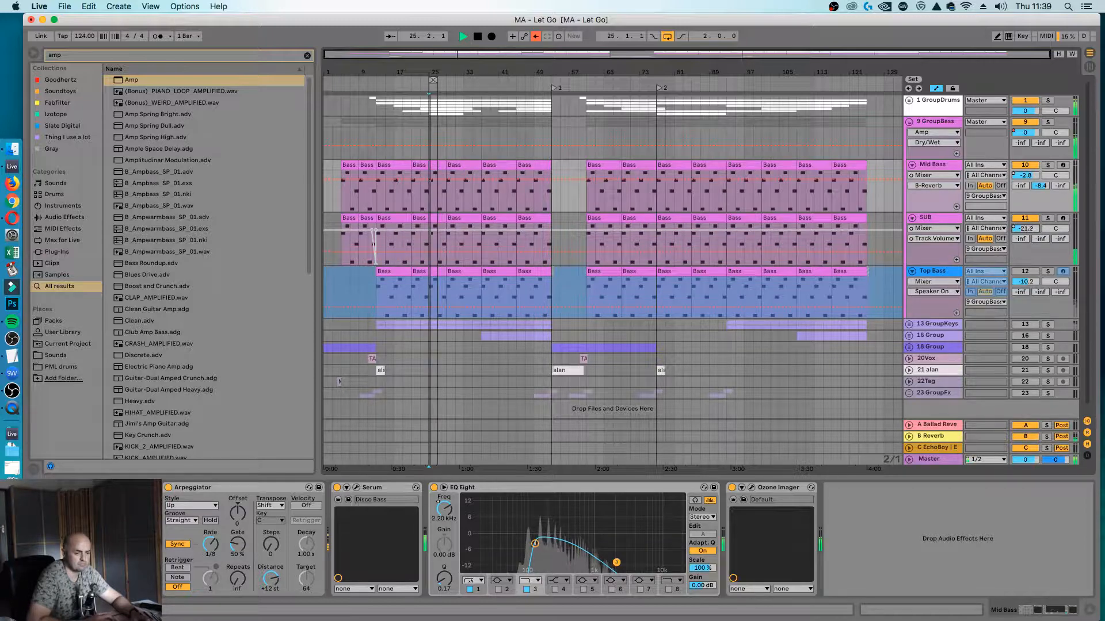
{"action": "left_click_drag", "start_coordinate": [1023, 230], "coordinate": [1025, 230]}
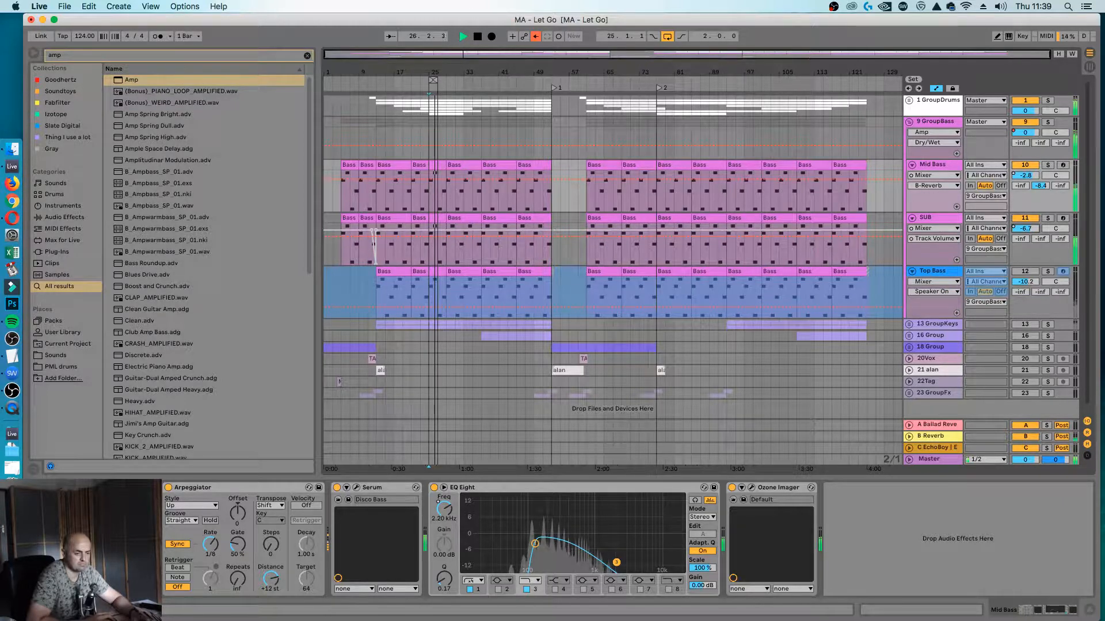
Fold GroupBass, unfold GroupKeys, show the devices of 14Keys and 15Pad, and set 14Keys's A-Ballad Reverb send to -25.0.
{"action": "left_click", "coordinate": [908, 123]}
{"action": "left_click", "coordinate": [935, 134]}
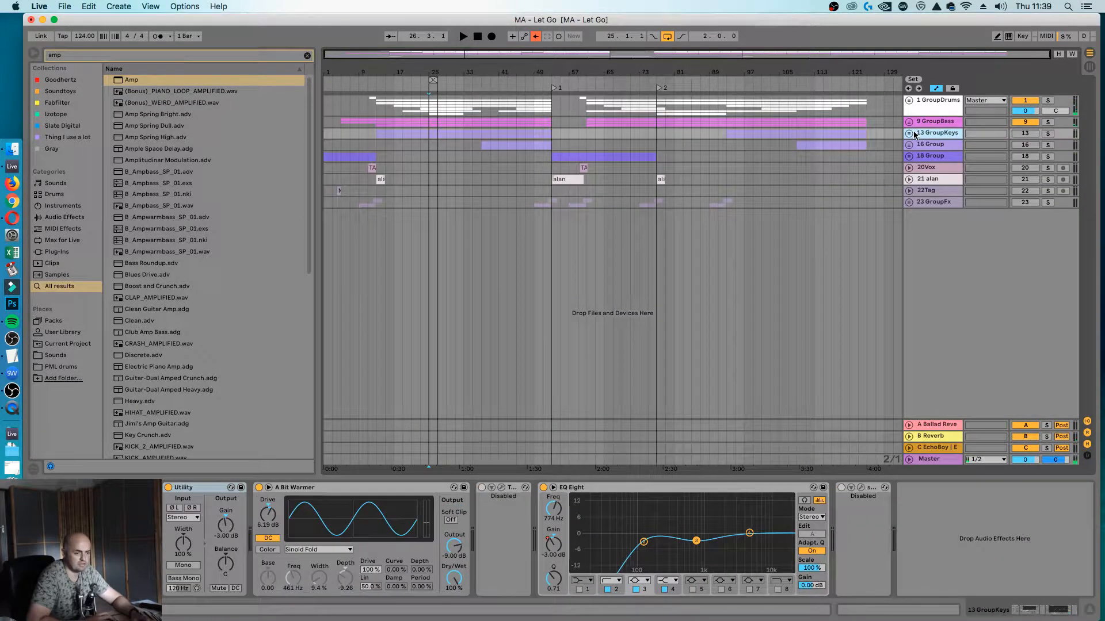
{"action": "left_click", "coordinate": [908, 133]}
{"action": "key", "text": "space"}
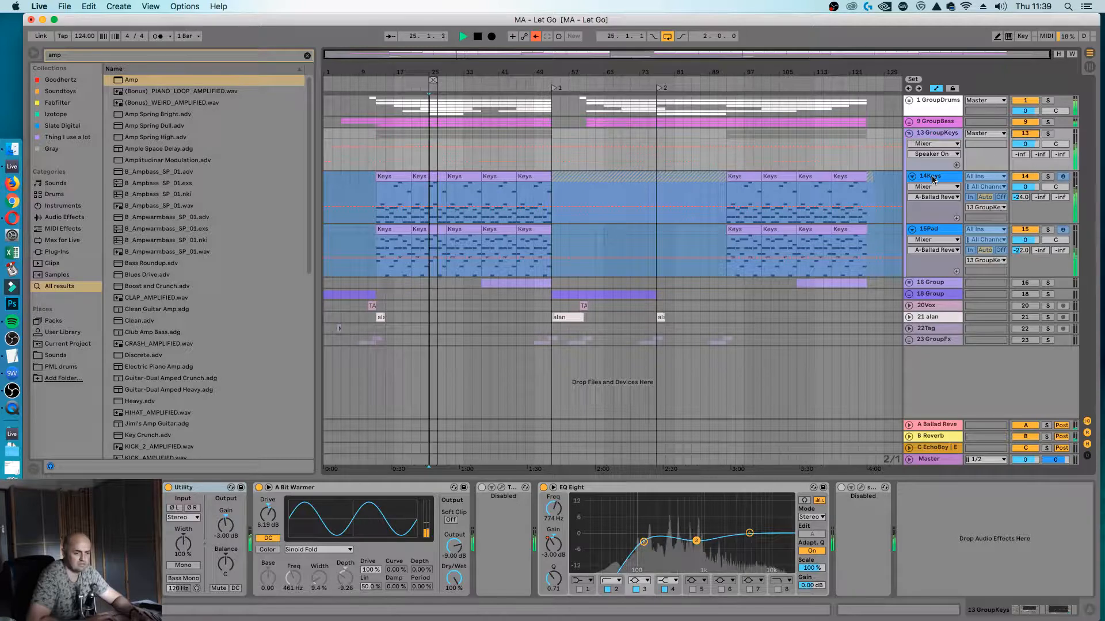
{"action": "left_click", "coordinate": [933, 178]}
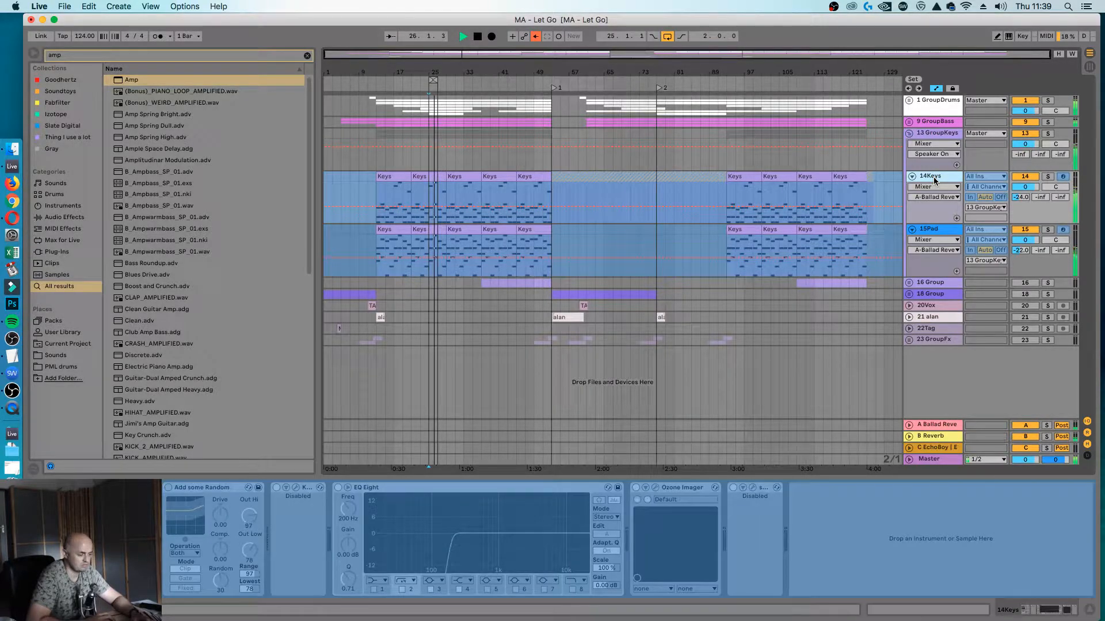
{"action": "left_click", "coordinate": [937, 228]}
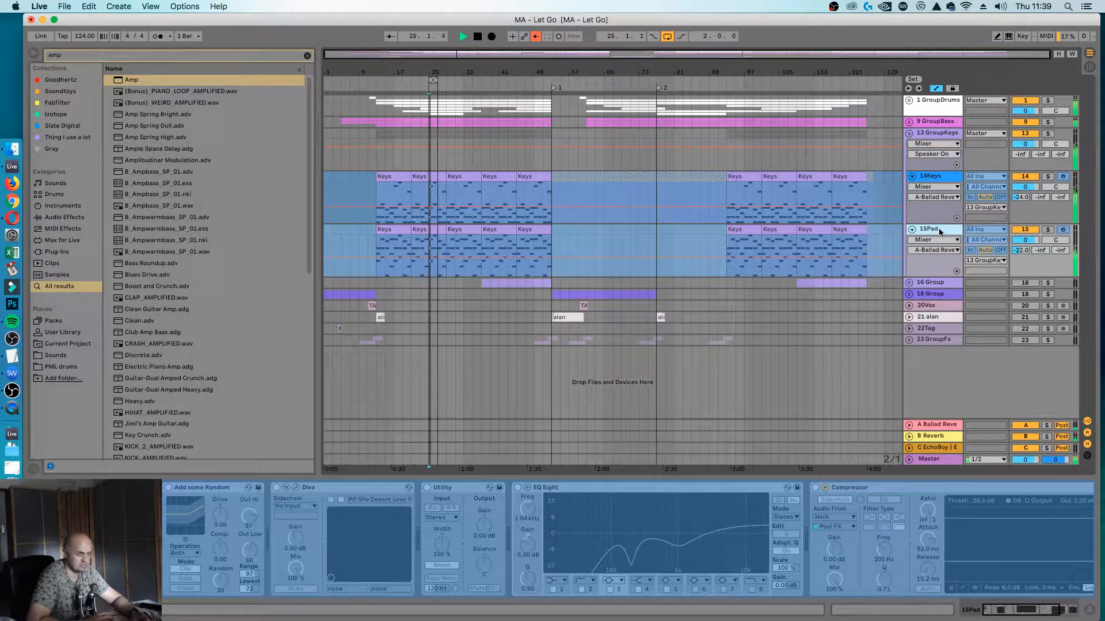
{"action": "left_click_drag", "start_coordinate": [1018, 198], "coordinate": [1027, 211]}
Examine the device chains of GroupKeys and the A Ballad Reverb return.
{"action": "left_click", "coordinate": [958, 151]}
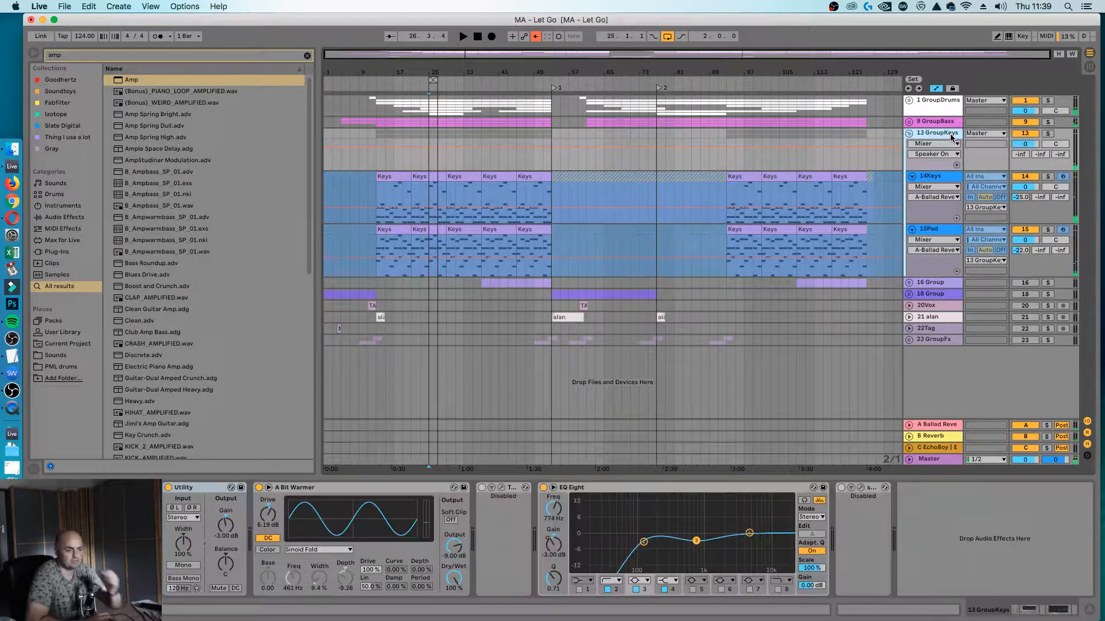
{"action": "left_click", "coordinate": [944, 424]}
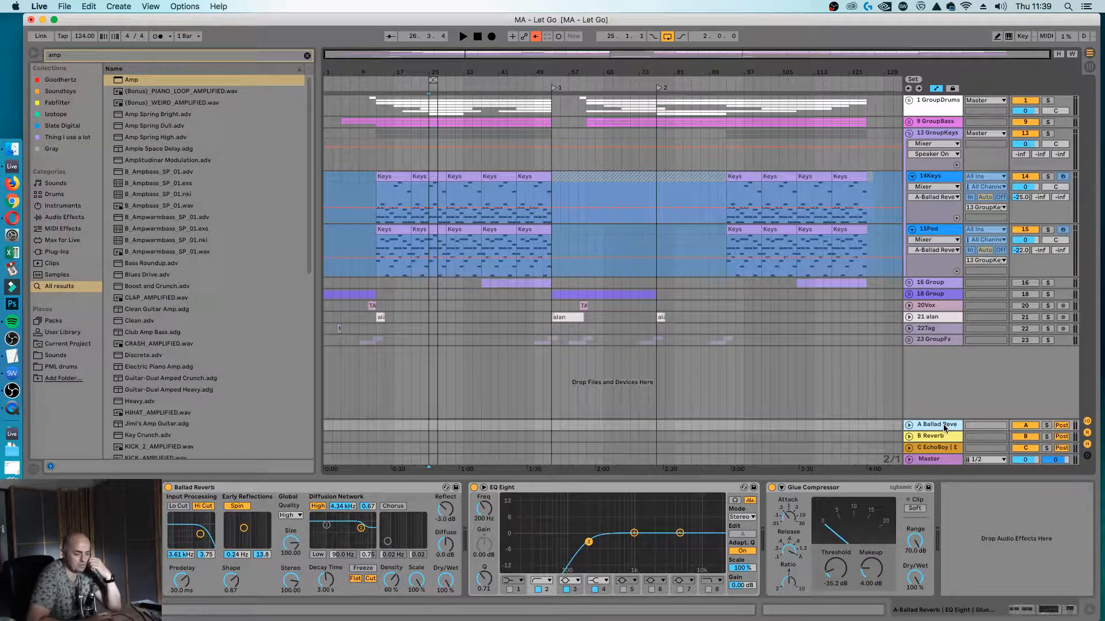
{"action": "left_click", "coordinate": [937, 133]}
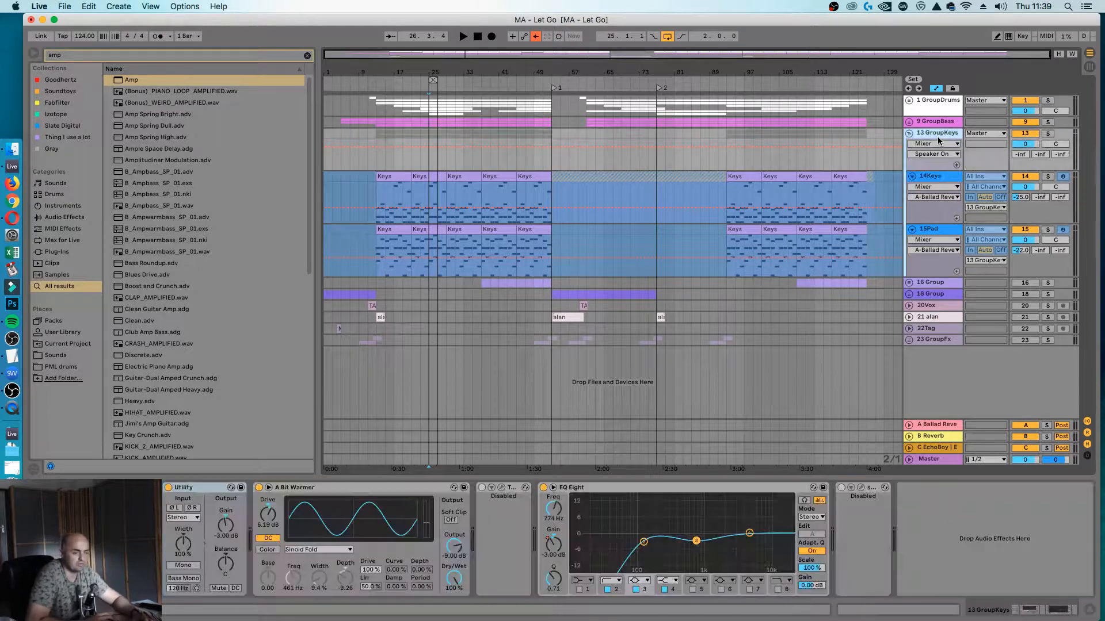
Lower the GroupKeys volume to -1.9 during playback and check the devices of 14Keys, 15Pad and the group.
{"action": "key", "text": "space"}
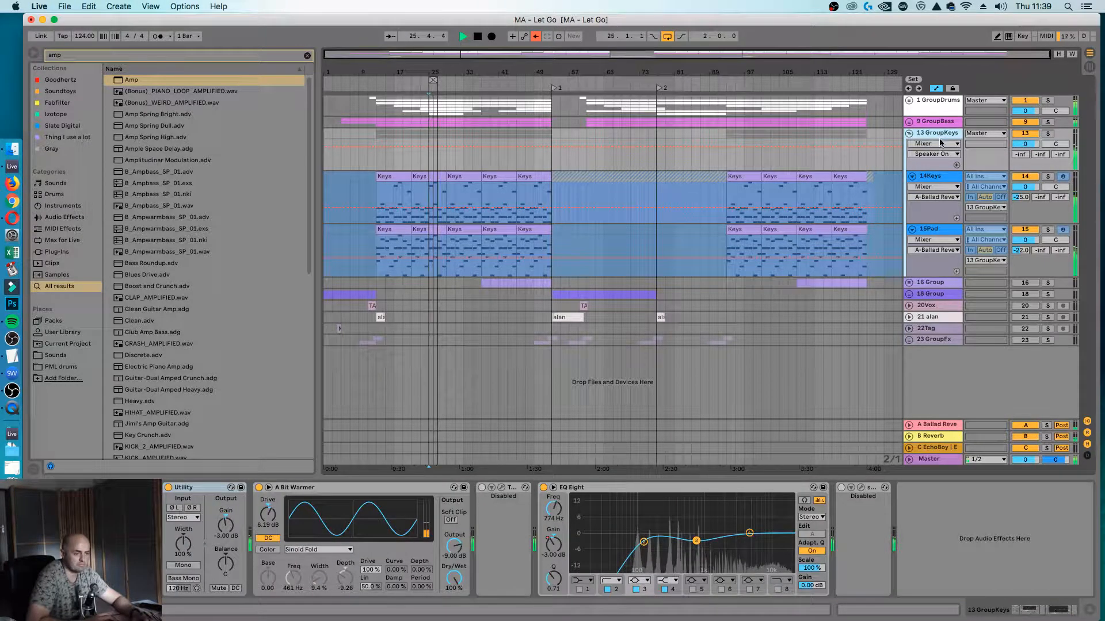
{"action": "left_click_drag", "start_coordinate": [1025, 144], "coordinate": [1025, 149]}
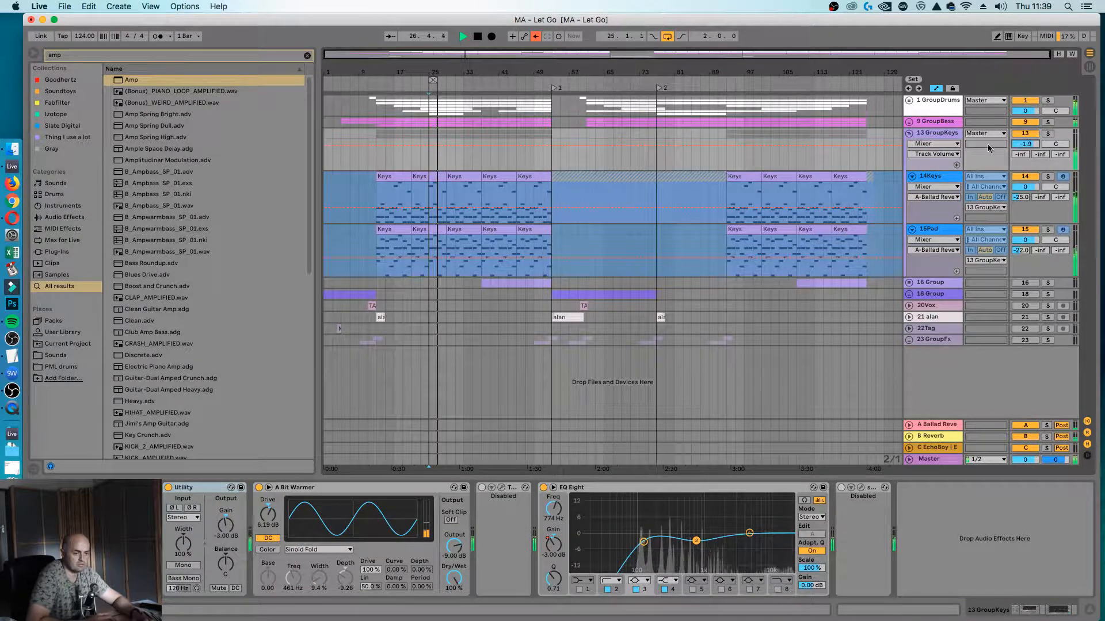
{"action": "left_click", "coordinate": [951, 134]}
{"action": "left_click", "coordinate": [952, 177]}
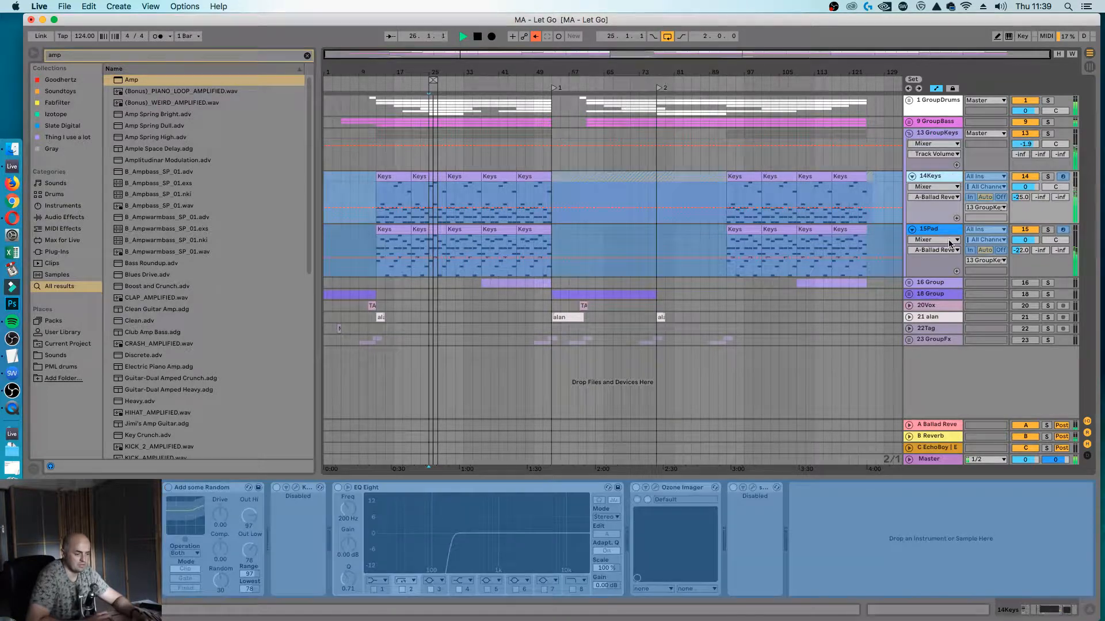
{"action": "left_click", "coordinate": [948, 237]}
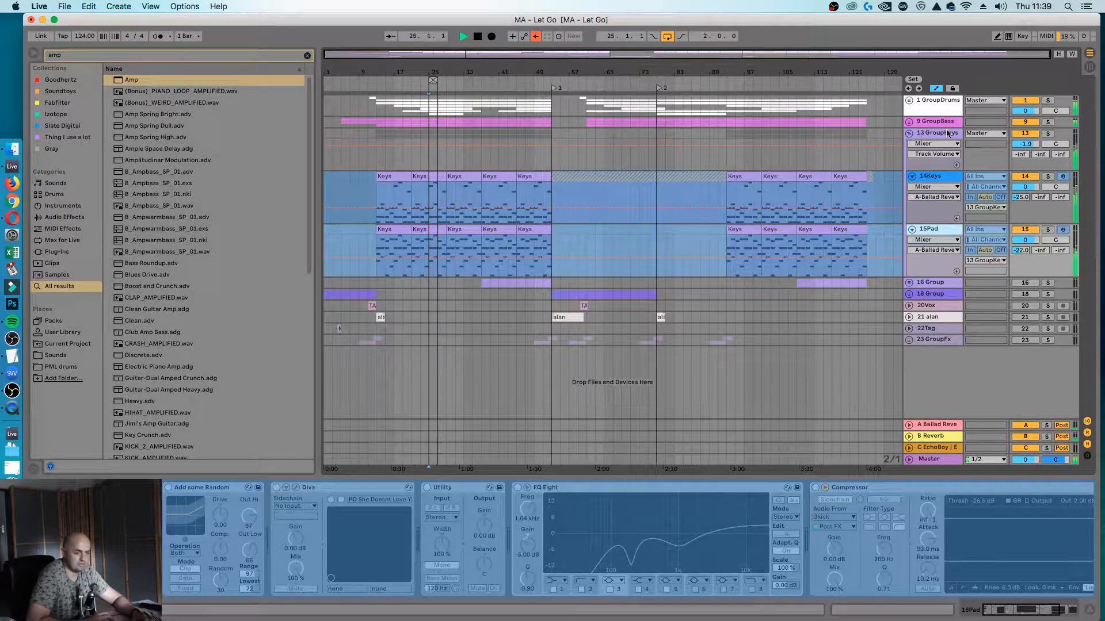
{"action": "left_click", "coordinate": [948, 134]}
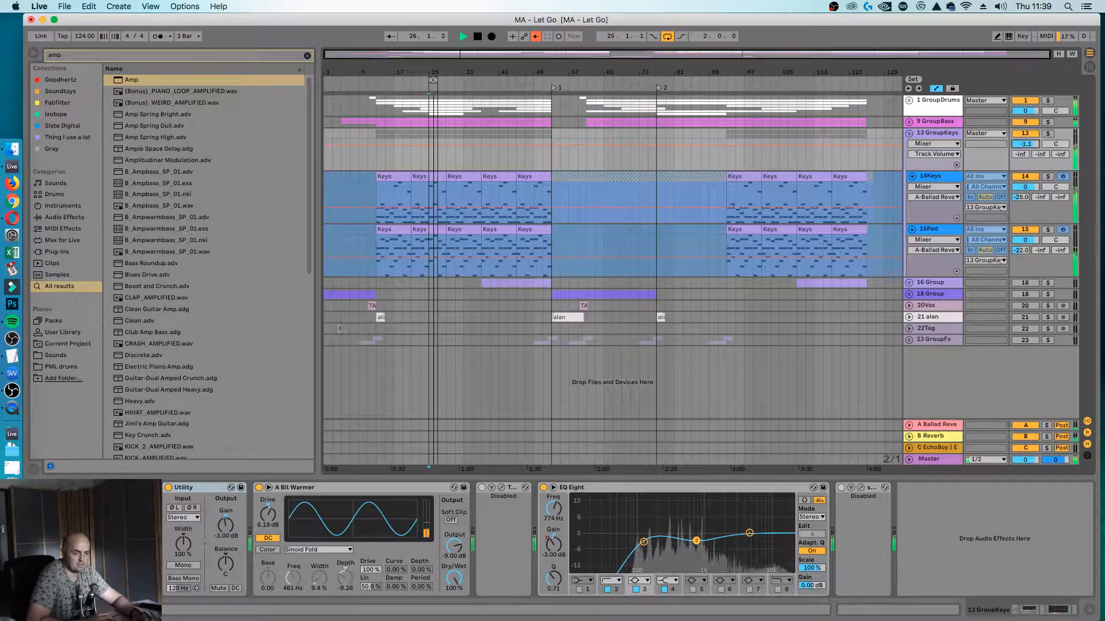
Fold GroupKeys, unfold and activate 16 Group, and play an 8-bar loop starting at bar 45.
{"action": "left_click", "coordinate": [909, 133]}
{"action": "key", "text": "space"}
{"action": "left_click", "coordinate": [930, 144]}
{"action": "left_click", "coordinate": [909, 144]}
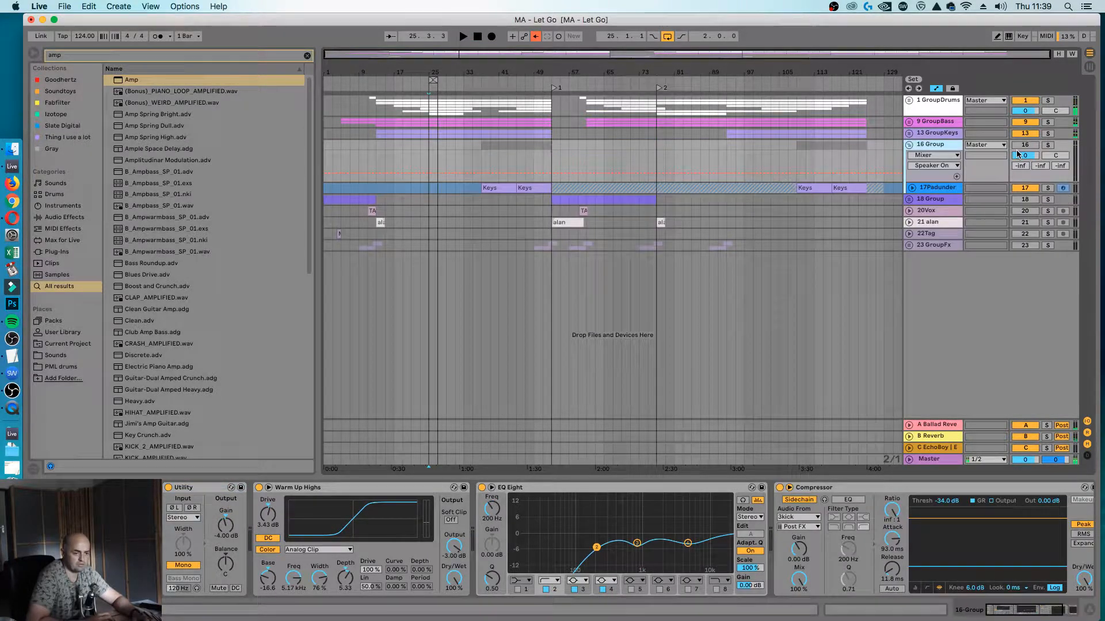
{"action": "left_click", "coordinate": [1024, 145]}
{"action": "left_click", "coordinate": [434, 81]}
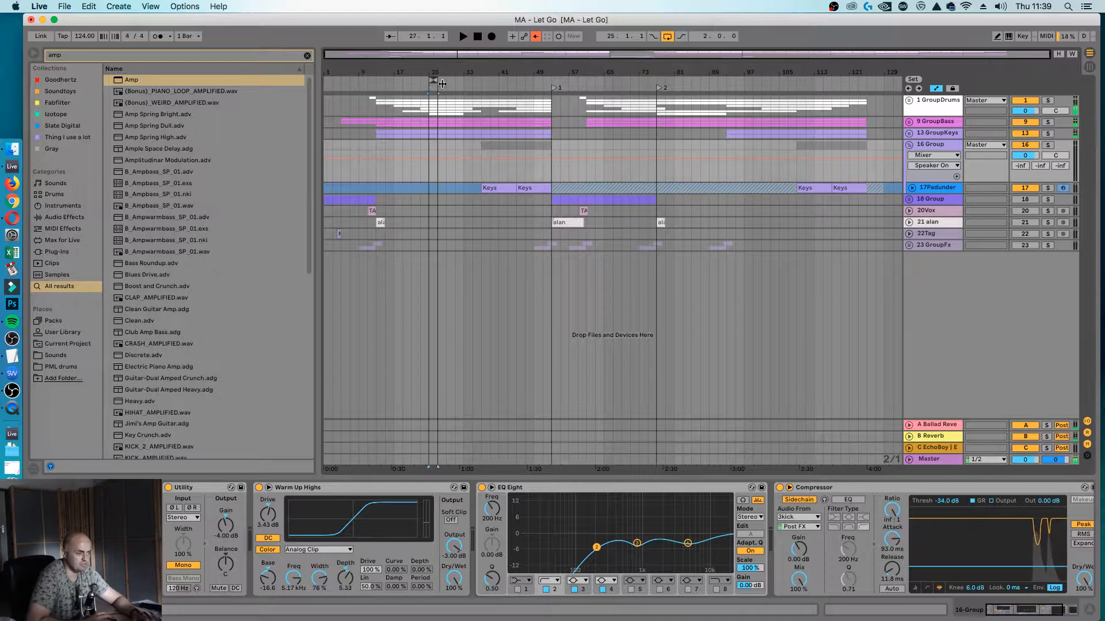
{"action": "left_click_drag", "start_coordinate": [442, 83], "coordinate": [551, 82]}
{"action": "key", "text": "space"}
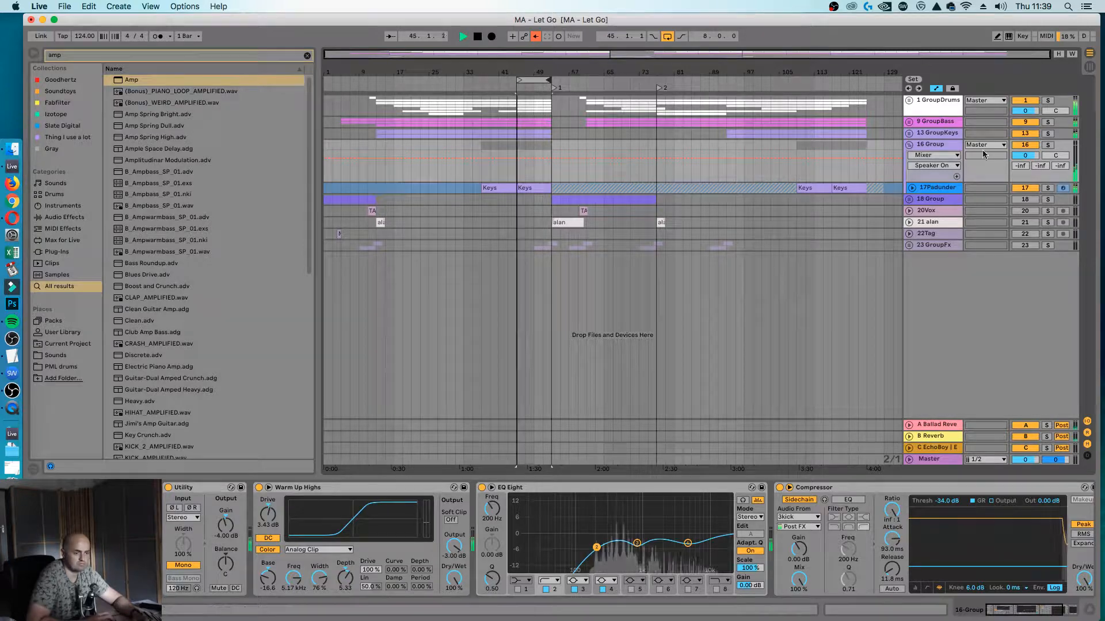
Solo 16 Group, check 17Padunder's devices, and turn off Mono in the group's Utility.
{"action": "left_click", "coordinate": [1047, 146]}
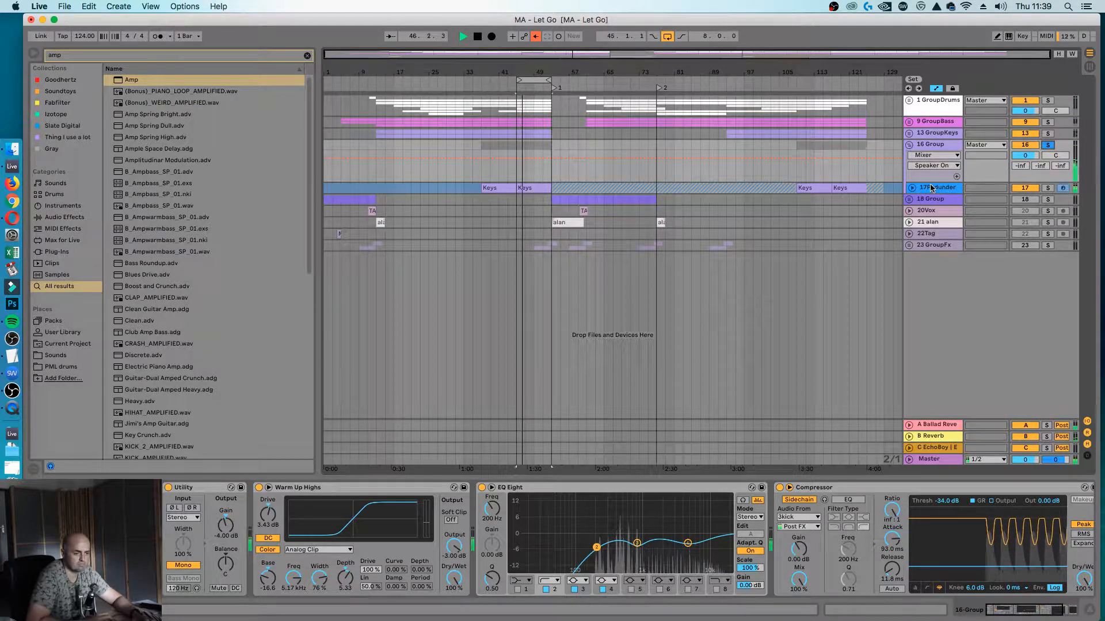
{"action": "left_click", "coordinate": [935, 187]}
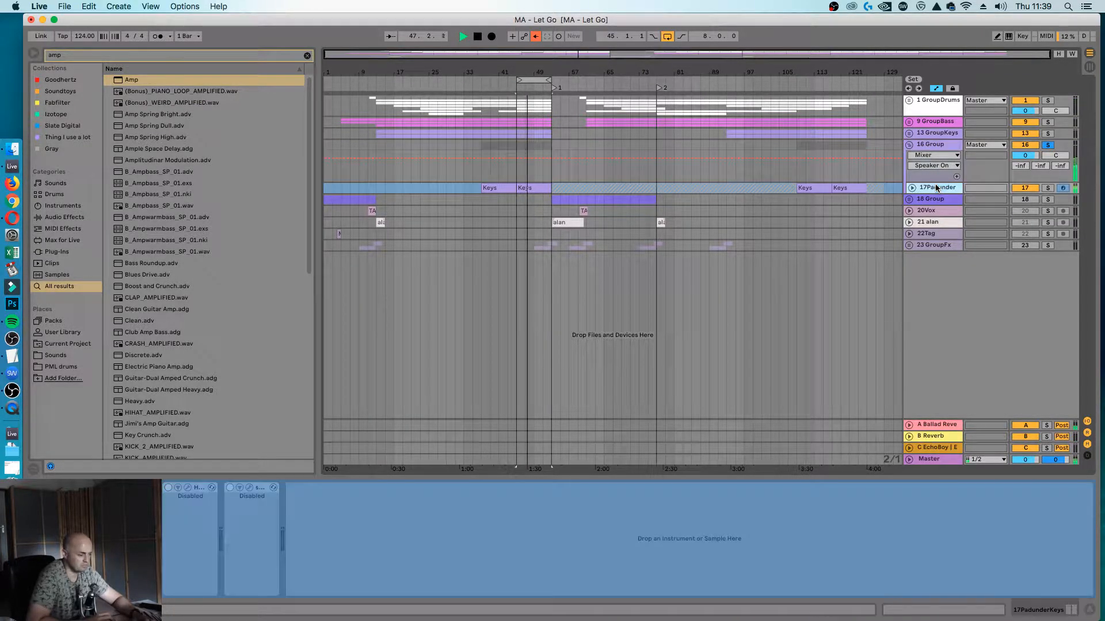
{"action": "left_click", "coordinate": [944, 145]}
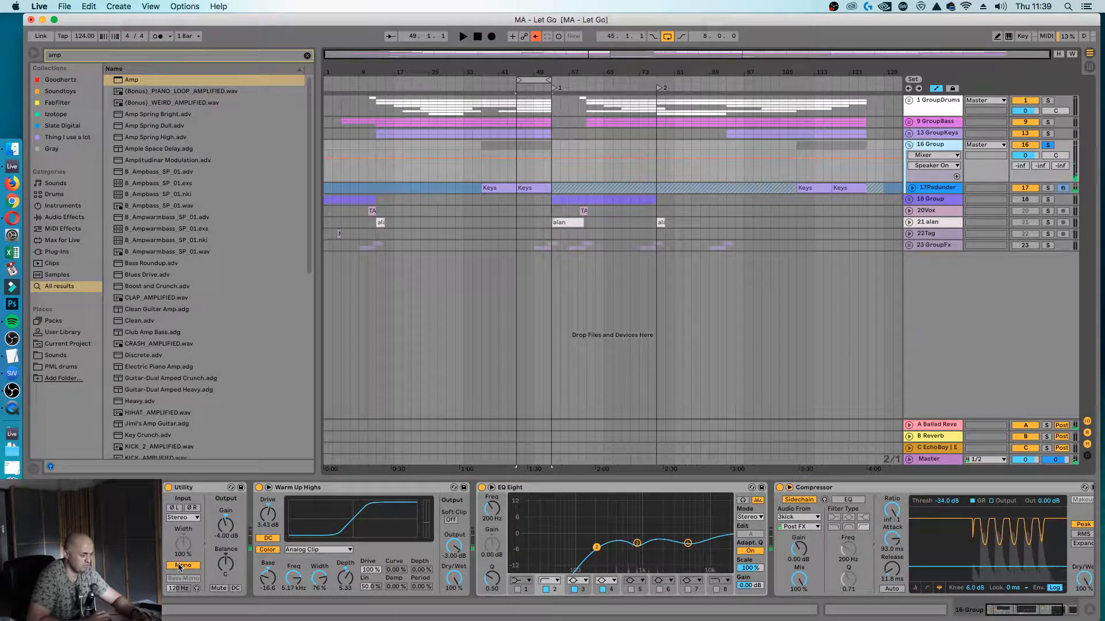
{"action": "left_click", "coordinate": [179, 566]}
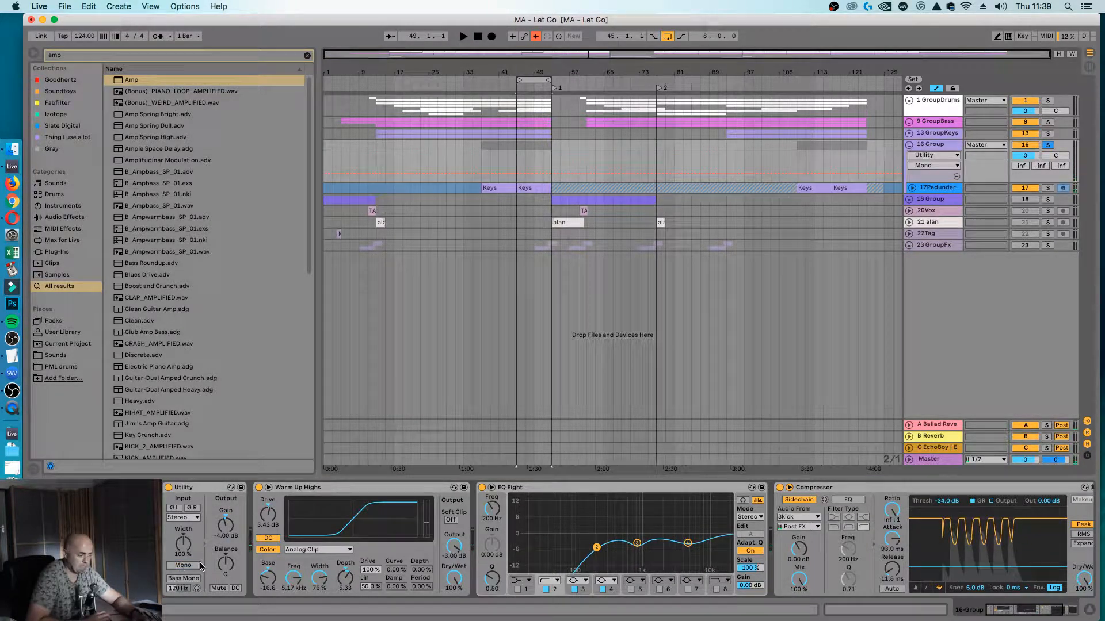
Open the Ozone Imager on 16 Group during playback and set the Stereoize Amount to 6.0.
{"action": "left_click", "coordinate": [1010, 614]}
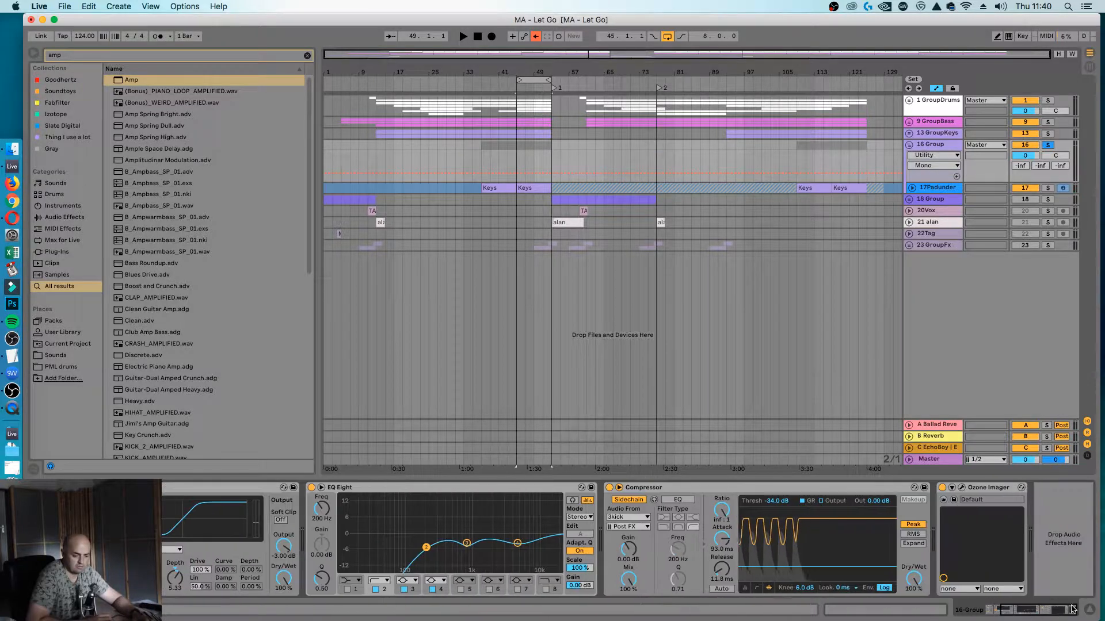
{"action": "left_click", "coordinate": [961, 487]}
{"action": "left_click", "coordinate": [961, 488]}
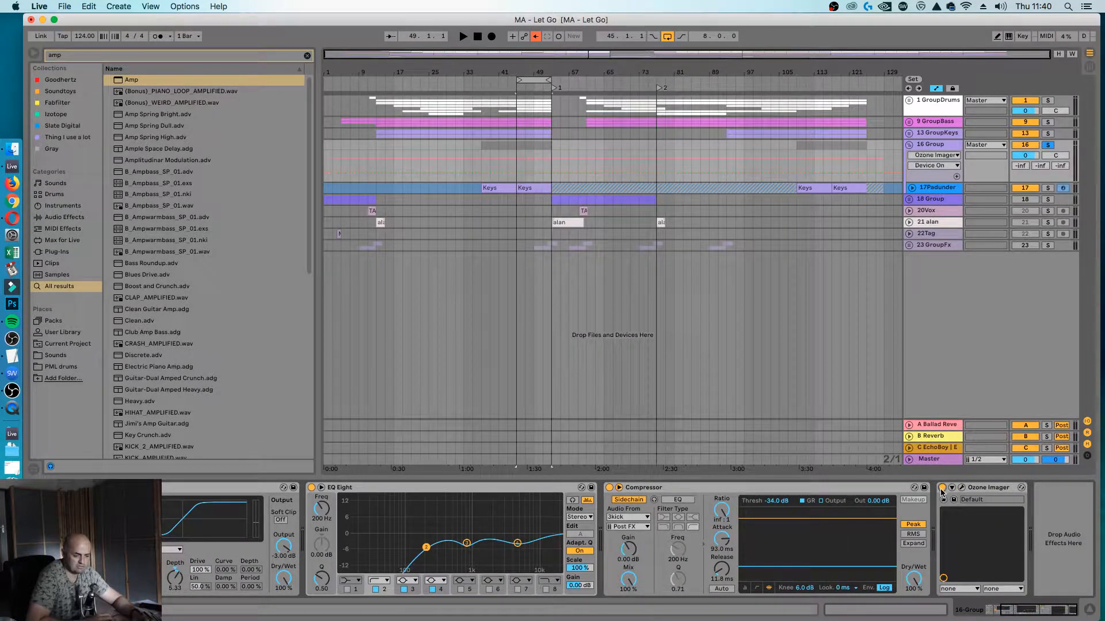
{"action": "key", "text": "space"}
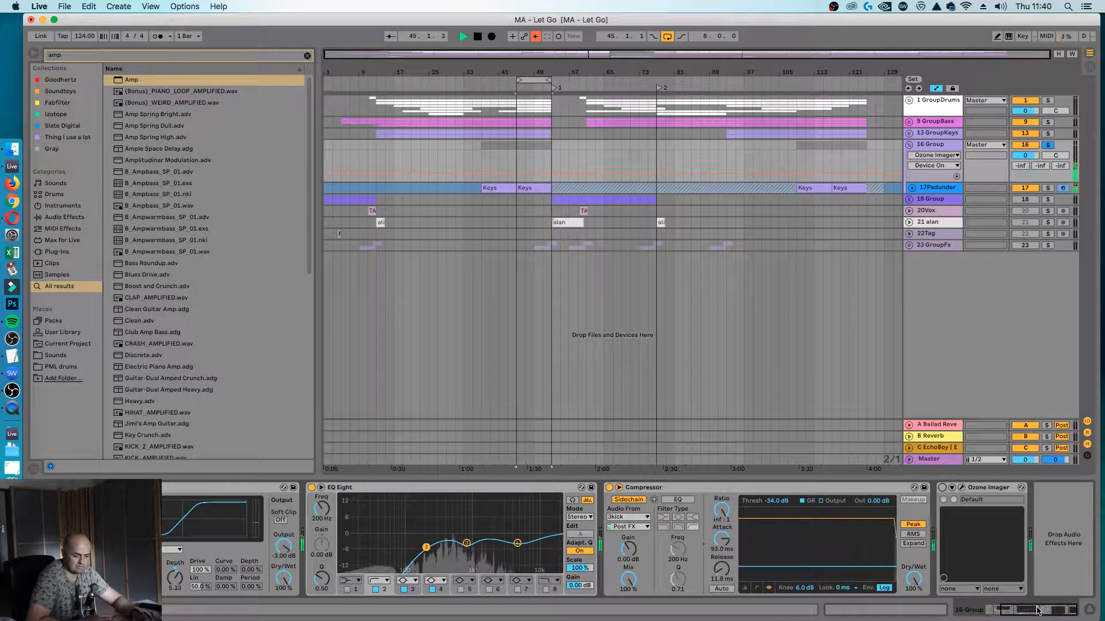
{"action": "left_click", "coordinate": [961, 488]}
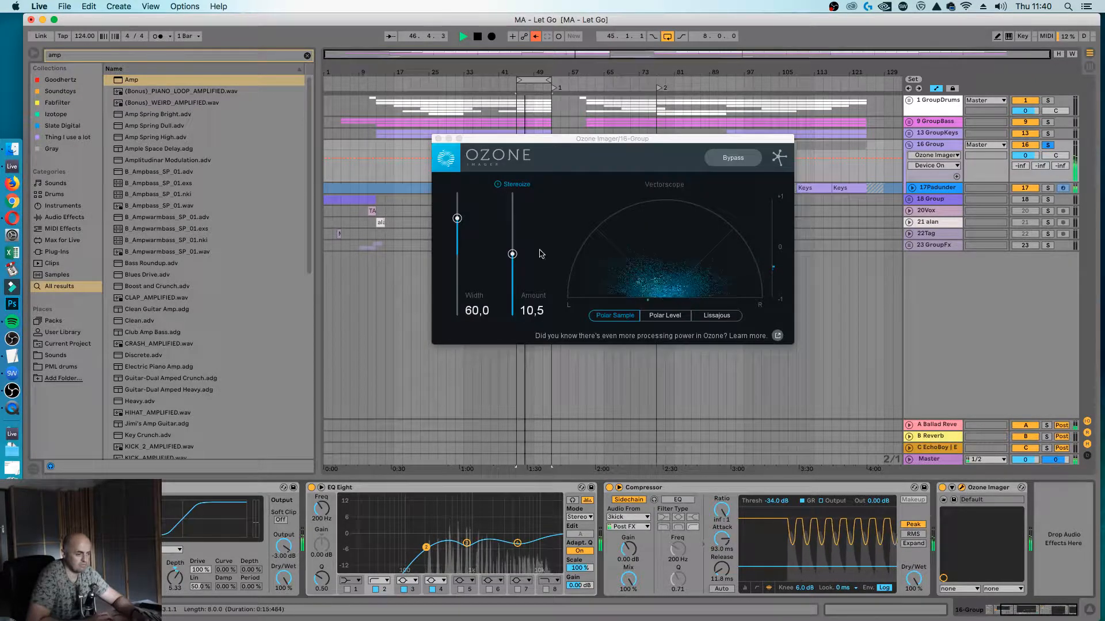
{"action": "left_click_drag", "start_coordinate": [517, 257], "coordinate": [513, 283]}
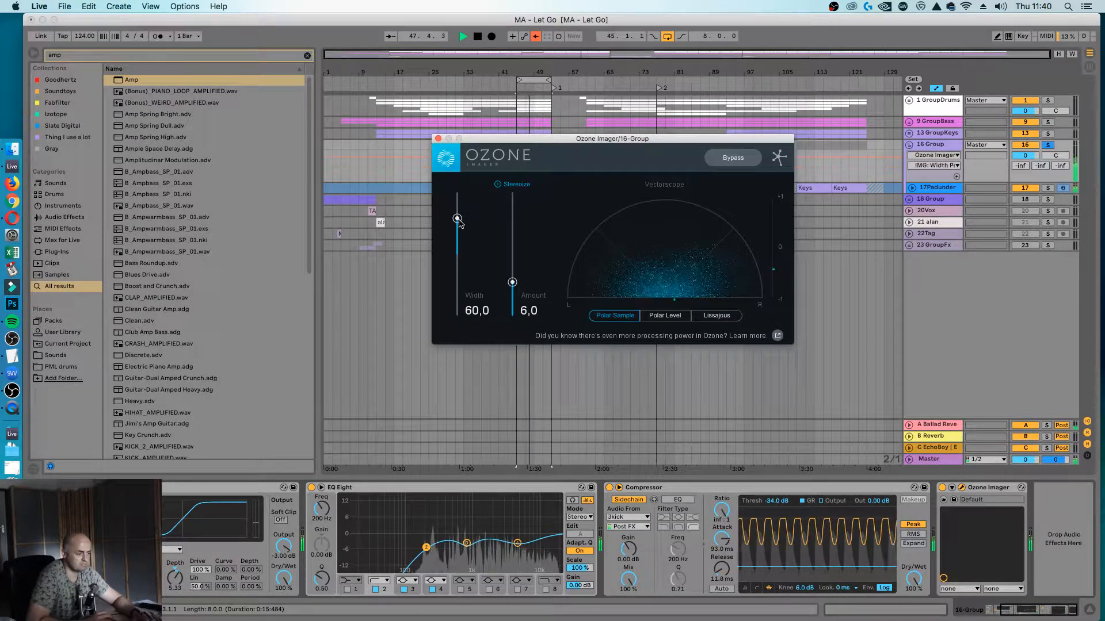
Turn off Stereoize, set the Ozone Imager Width to -28.3, close the plug-in and unsolo 16 Group.
{"action": "left_click", "coordinate": [498, 185]}
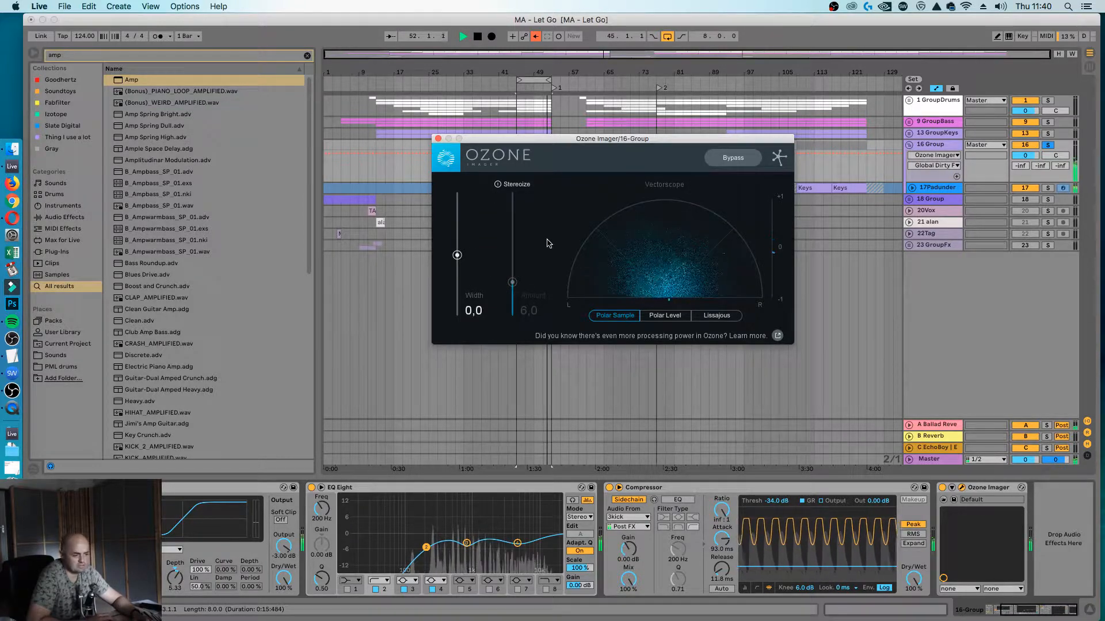
{"action": "left_click_drag", "start_coordinate": [458, 256], "coordinate": [459, 273]}
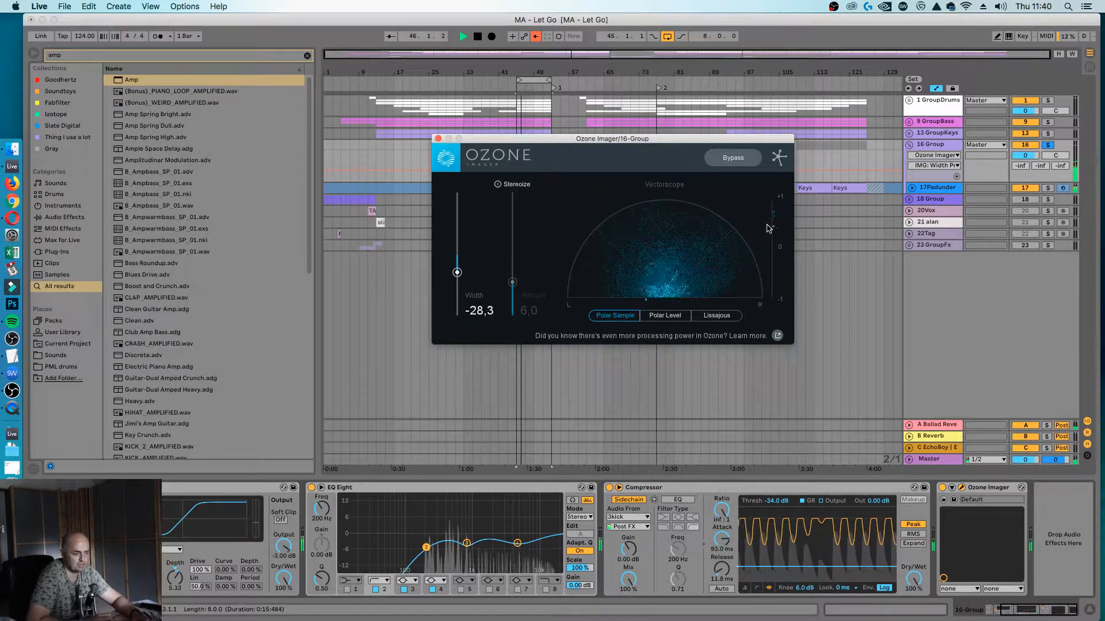
{"action": "left_click", "coordinate": [438, 139]}
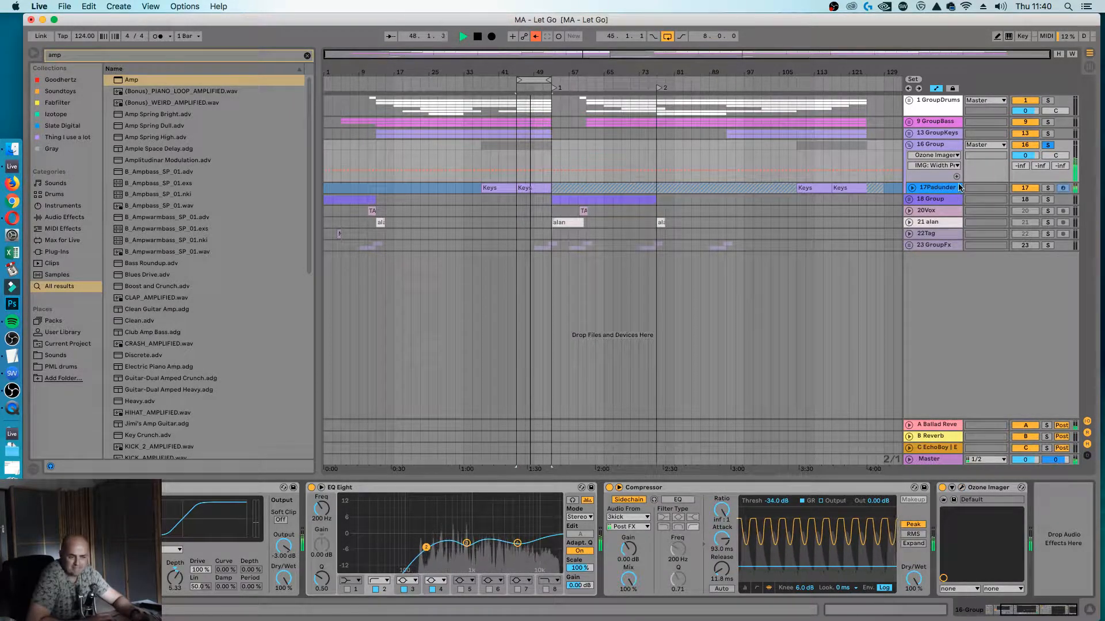
{"action": "left_click", "coordinate": [1047, 145]}
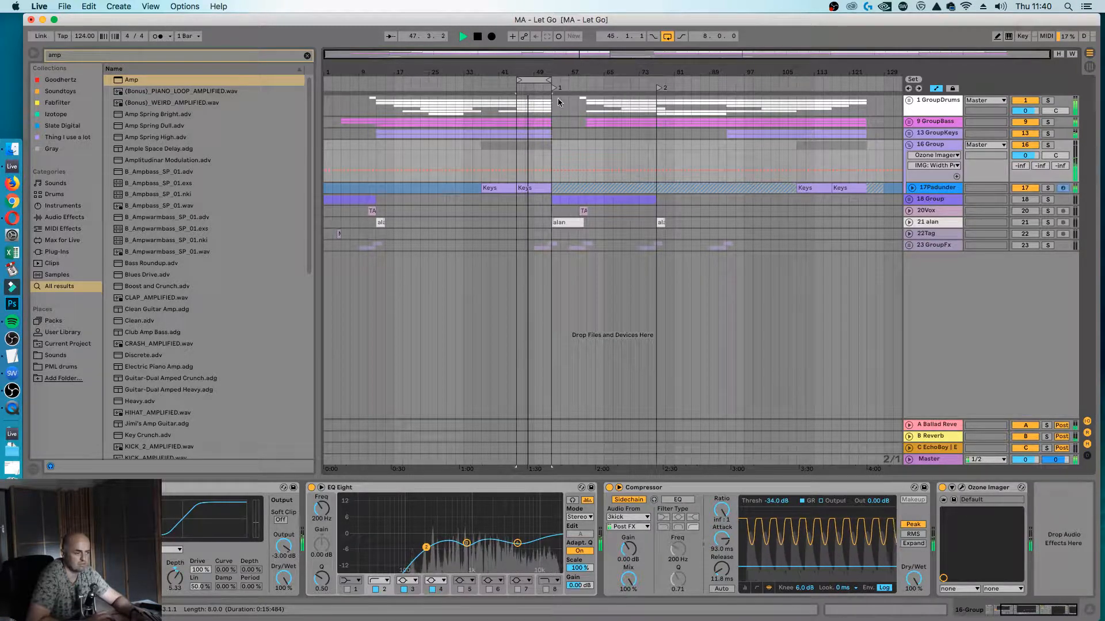
Move the 8-bar loop to bar 53, activate 18 Group, and turn off Mono in its Utility during playback.
{"action": "key", "text": "space"}
{"action": "left_click_drag", "start_coordinate": [534, 80], "coordinate": [569, 80]}
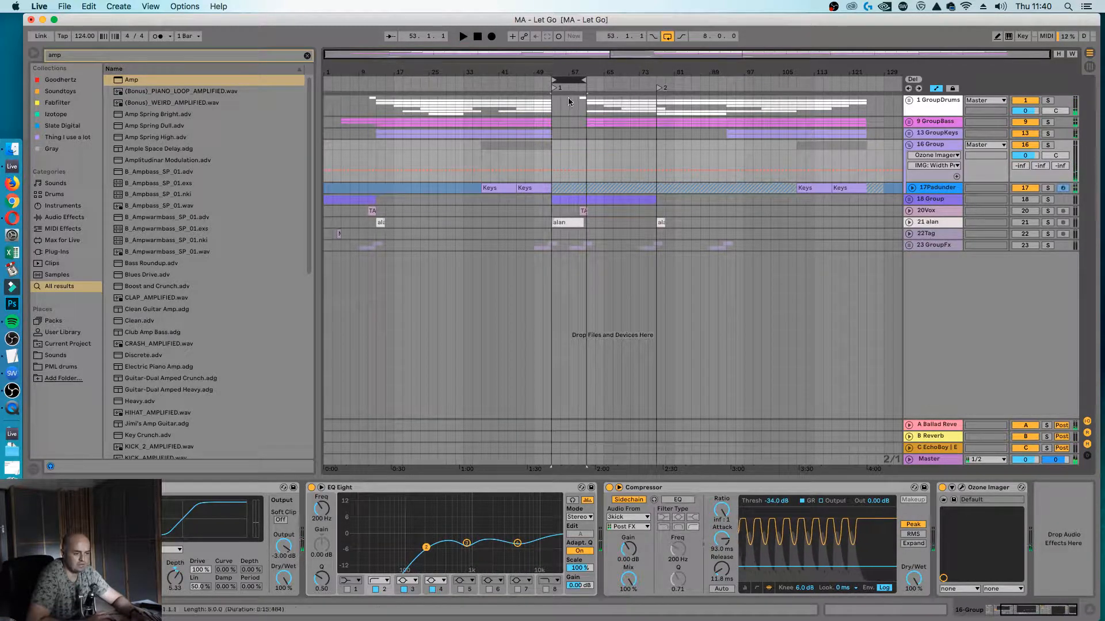
{"action": "left_click", "coordinate": [984, 199]}
{"action": "key", "text": "space"}
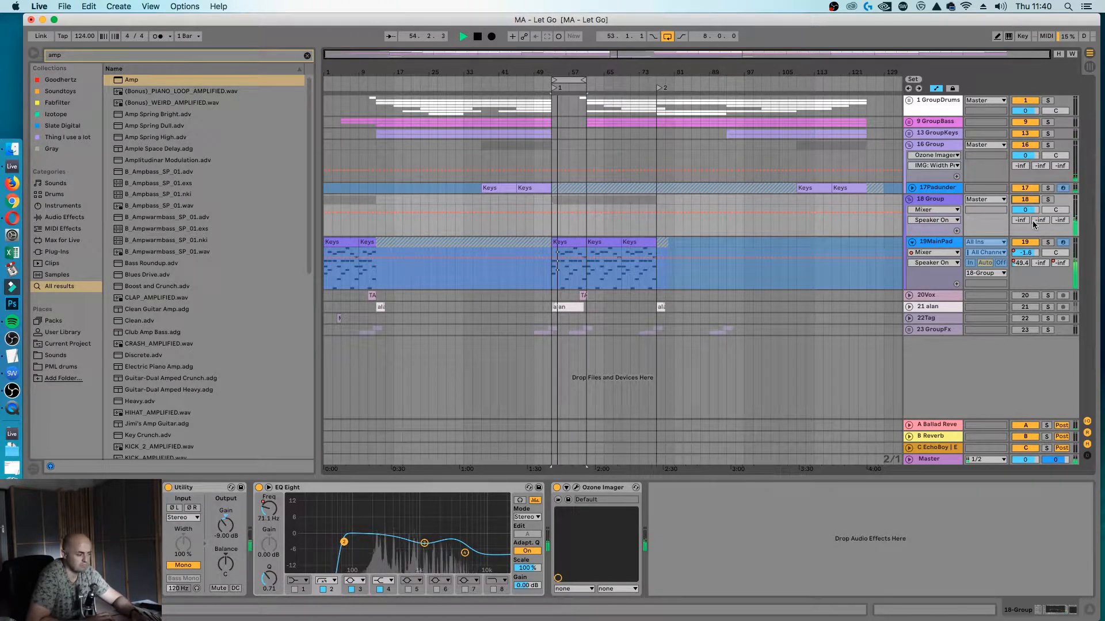
{"action": "left_click", "coordinate": [183, 565]}
Compare 18 Group with its Ozone Imager on and off, leaving the Imager switched off.
{"action": "left_click", "coordinate": [556, 487]}
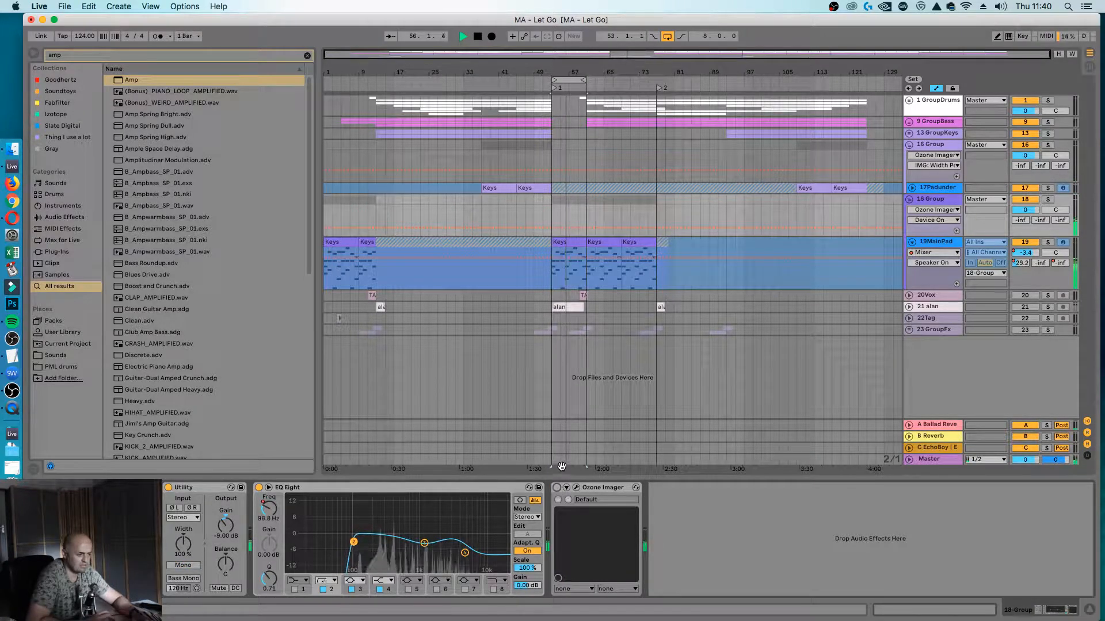
{"action": "left_click", "coordinate": [556, 488]}
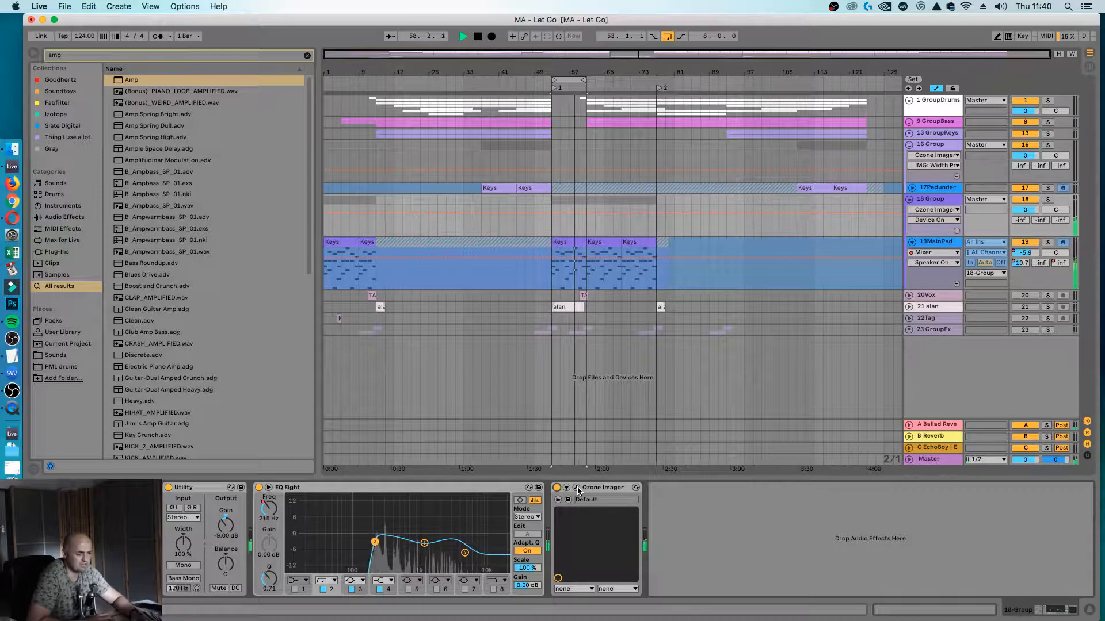
{"action": "key", "text": "space"}
{"action": "left_click", "coordinate": [557, 487]}
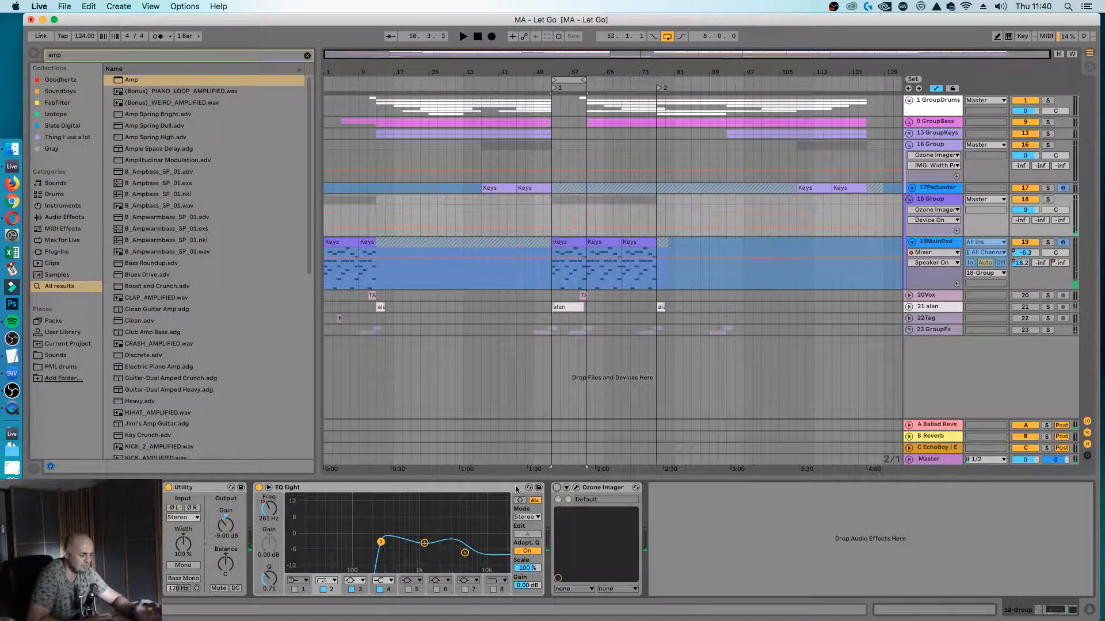
{"action": "left_click", "coordinate": [167, 490]}
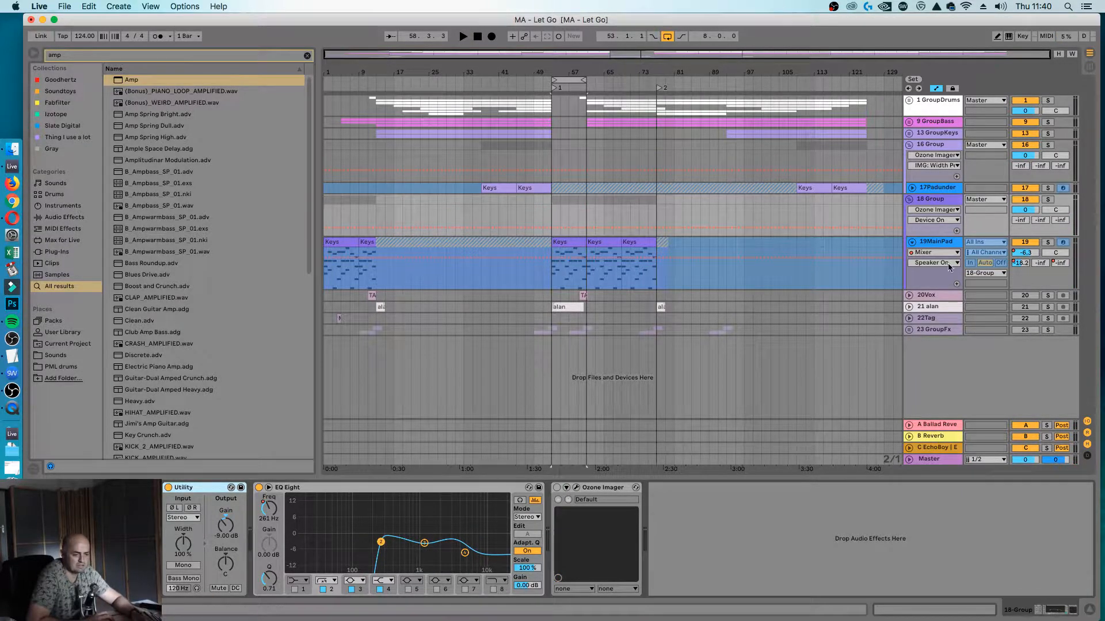
{"action": "left_click", "coordinate": [610, 492]}
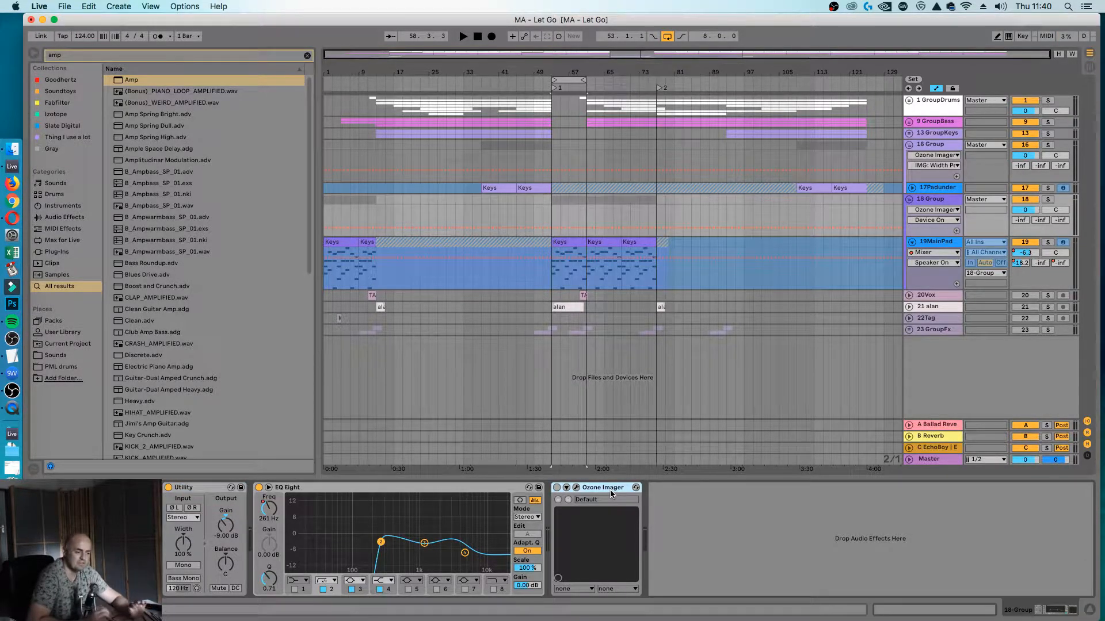
Unfold, activate and solo the 21 alan track, and listen to it with its devices shown.
{"action": "left_click", "coordinate": [929, 307]}
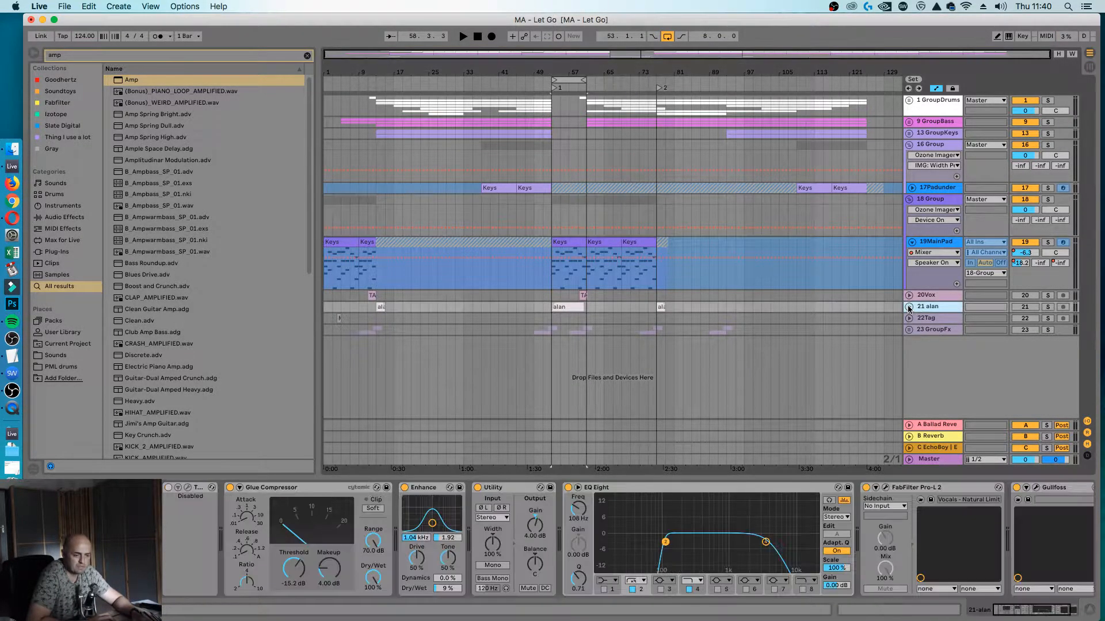
{"action": "left_click", "coordinate": [909, 307]}
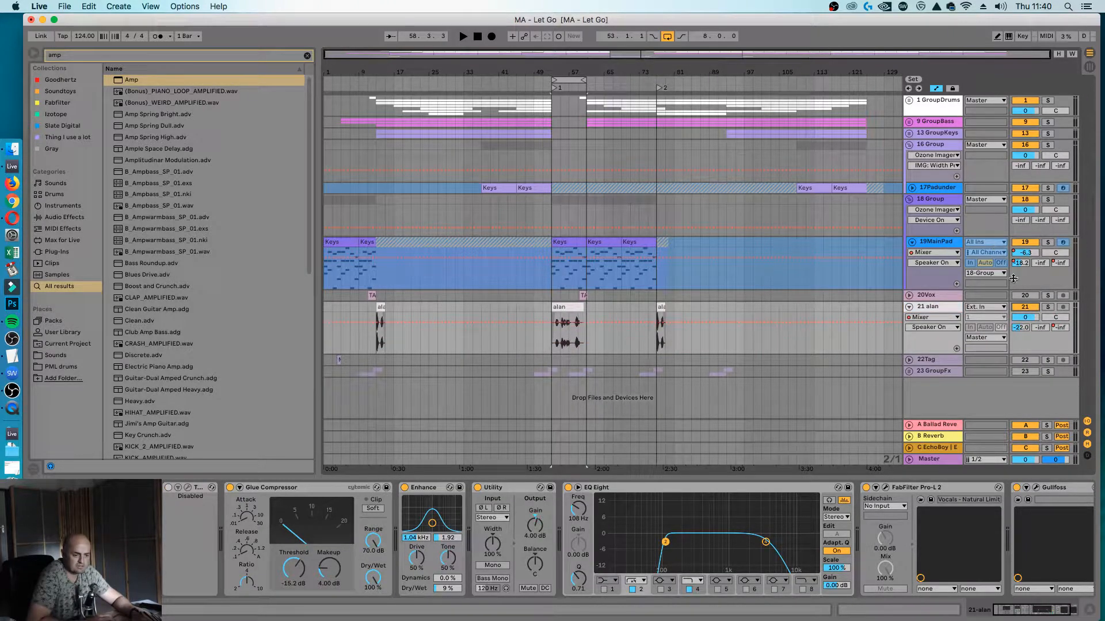
{"action": "left_click", "coordinate": [1047, 308]}
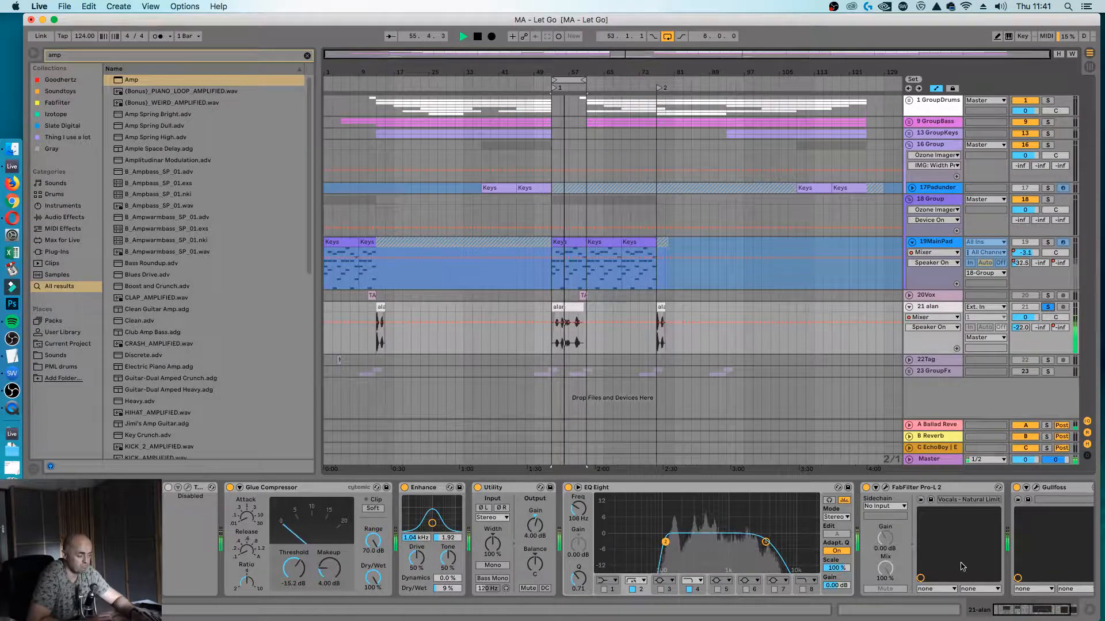
{"action": "left_click", "coordinate": [247, 550]}
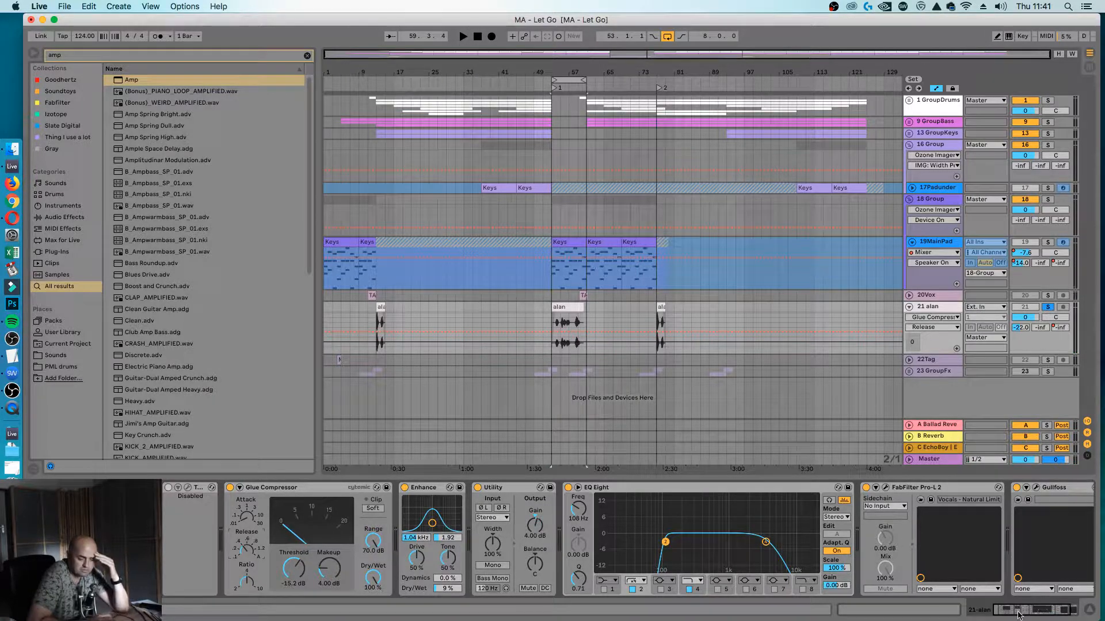
Open FabFilter Pro-L 2 at the end of 21 alan's device chain and examine its limiting during playback.
{"action": "left_click_drag", "start_coordinate": [1017, 615], "coordinate": [1057, 614]}
{"action": "left_click", "coordinate": [811, 488]}
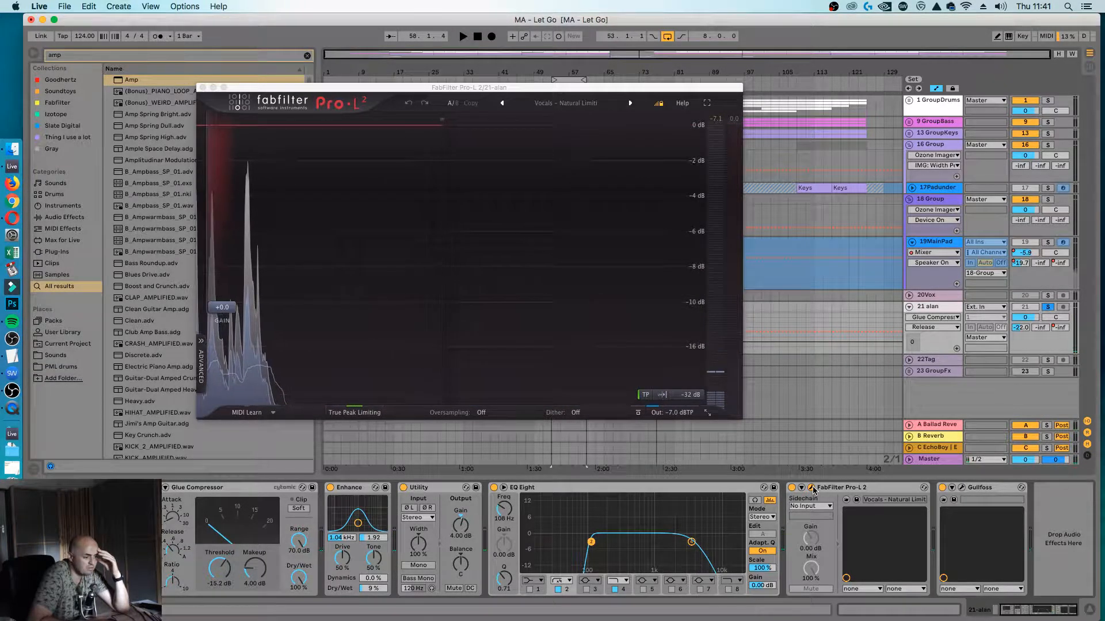
{"action": "key", "text": "space"}
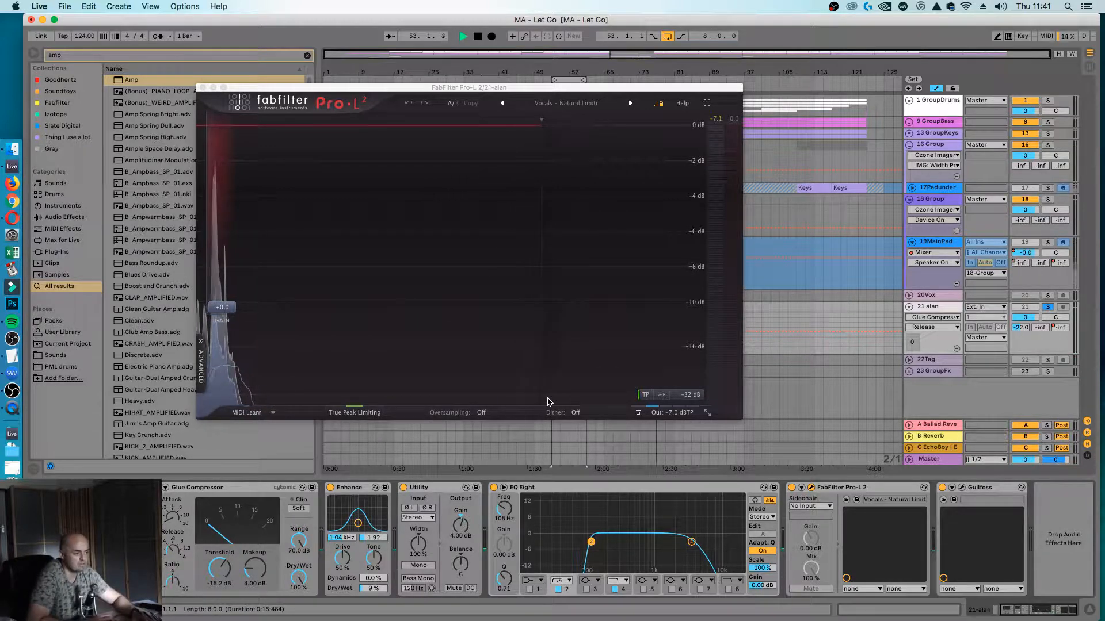
{"action": "key", "text": "space"}
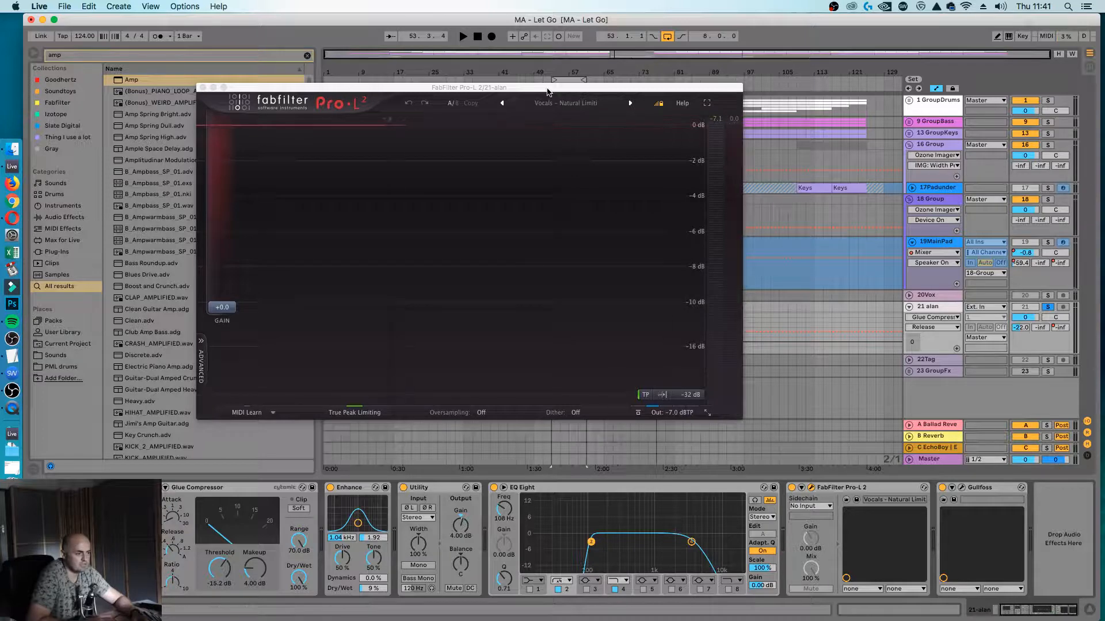
{"action": "left_click_drag", "start_coordinate": [547, 92], "coordinate": [547, 206]}
Select bars 53 to 61 in 16 Group's lane and loop the selection during playback.
{"action": "left_click", "coordinate": [551, 150]}
{"action": "key", "text": "space"}
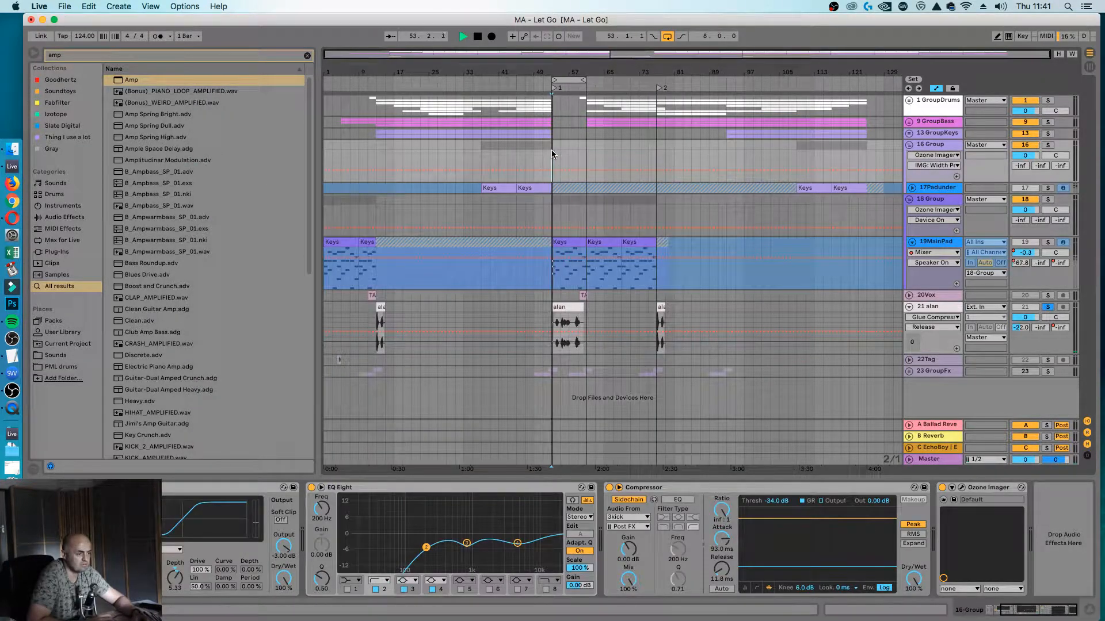
{"action": "left_click_drag", "start_coordinate": [551, 150], "coordinate": [579, 151]}
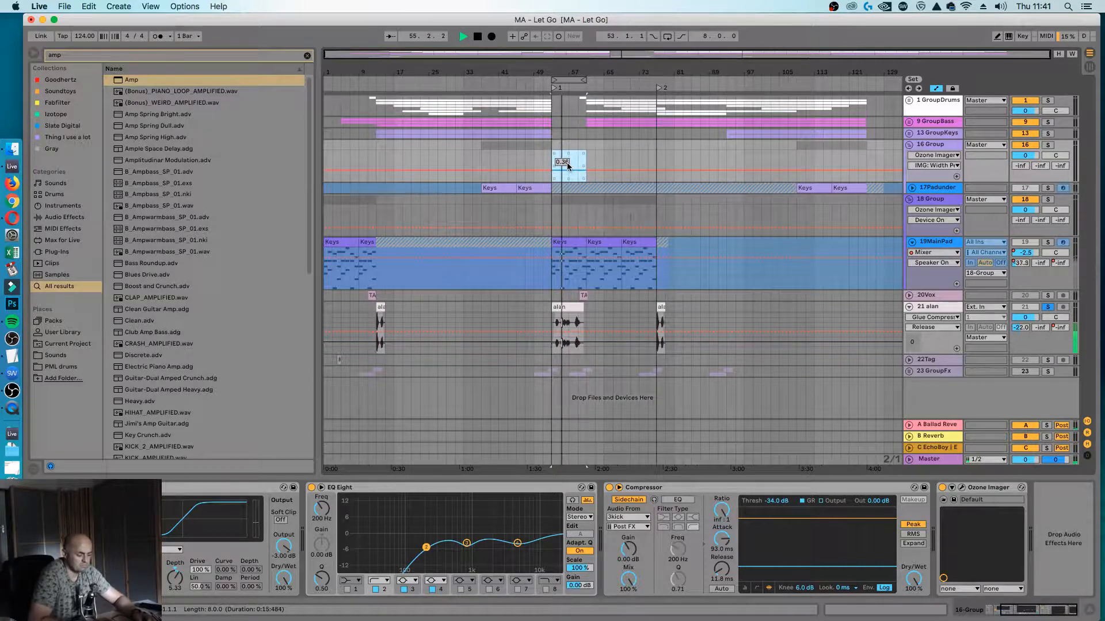
{"action": "key", "text": "super+l"}
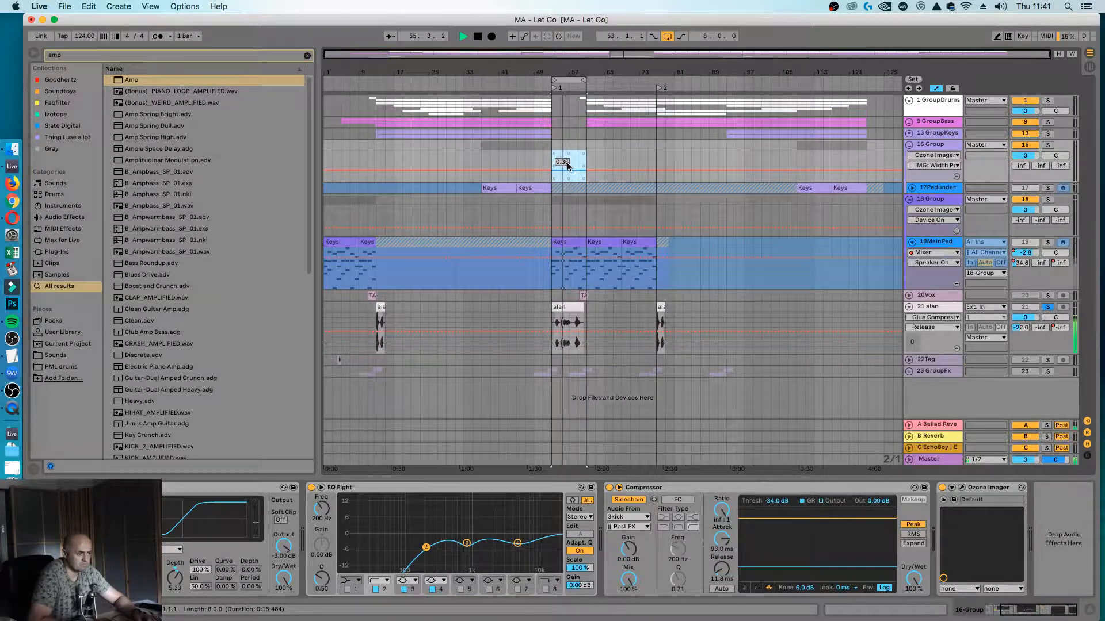
Check 16 Group's Ozone Imager settings, close the plug-in, and return to 21 alan's devices.
{"action": "left_click", "coordinate": [960, 488]}
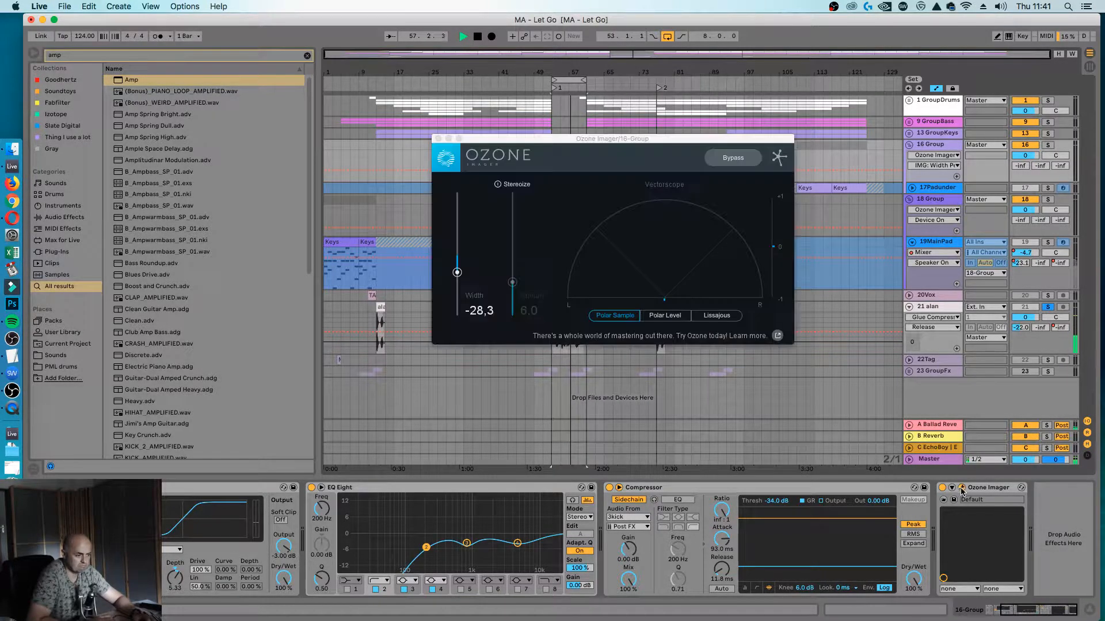
{"action": "left_click", "coordinate": [437, 139]}
{"action": "left_click", "coordinate": [945, 310]}
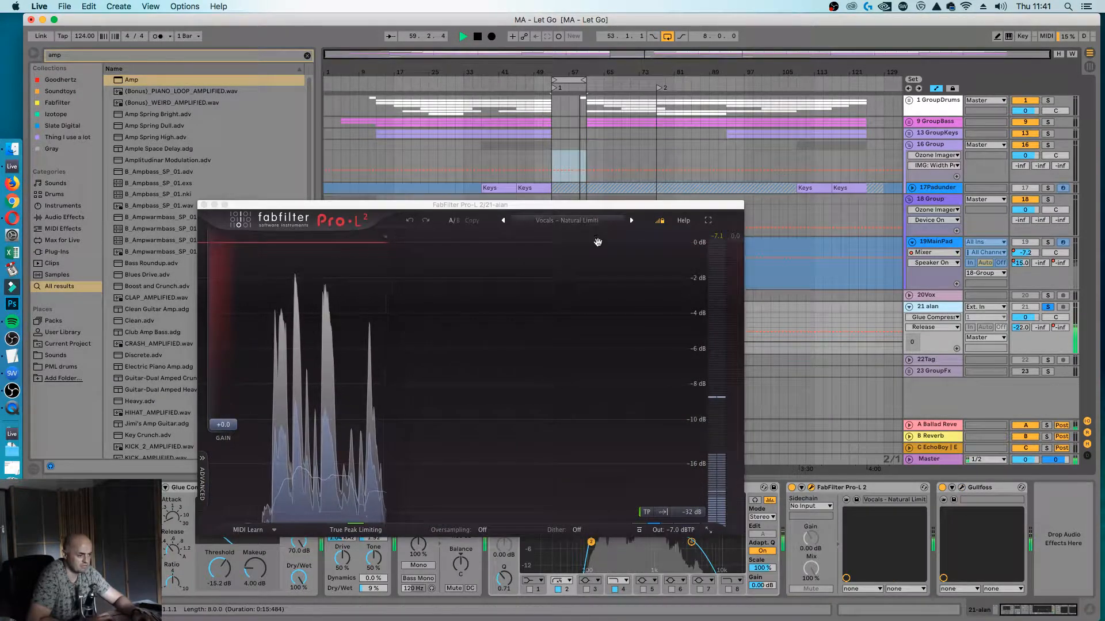
Raise the FabFilter Pro-L 2 gain on 21 alan to +14.2 dB during playback and close the plug-in.
{"action": "key", "text": "space"}
{"action": "left_click_drag", "start_coordinate": [223, 424], "coordinate": [223, 341]}
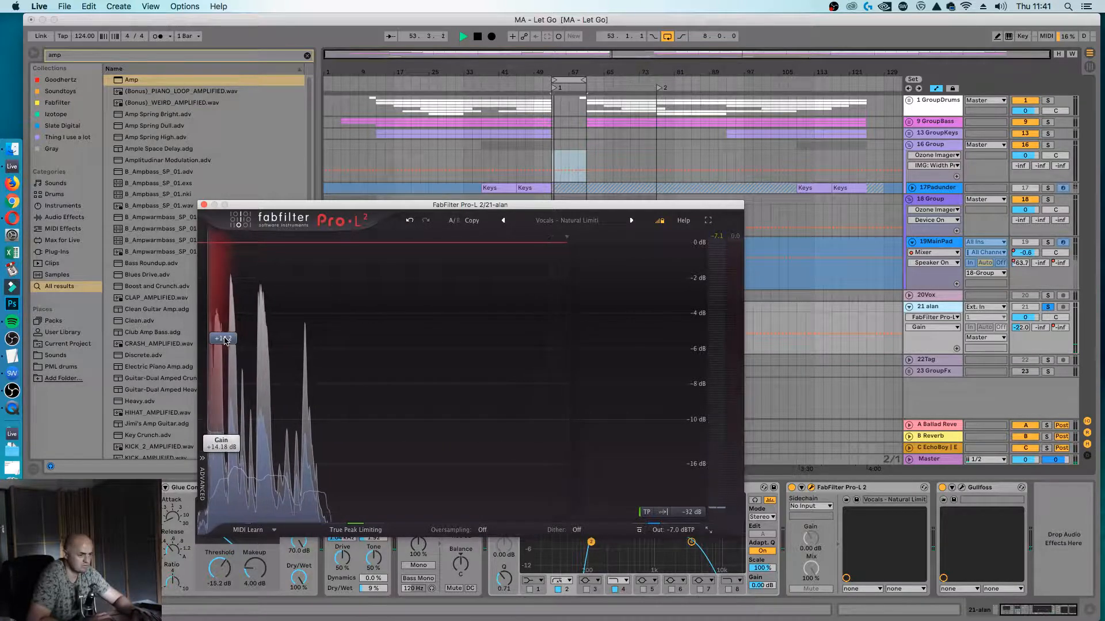
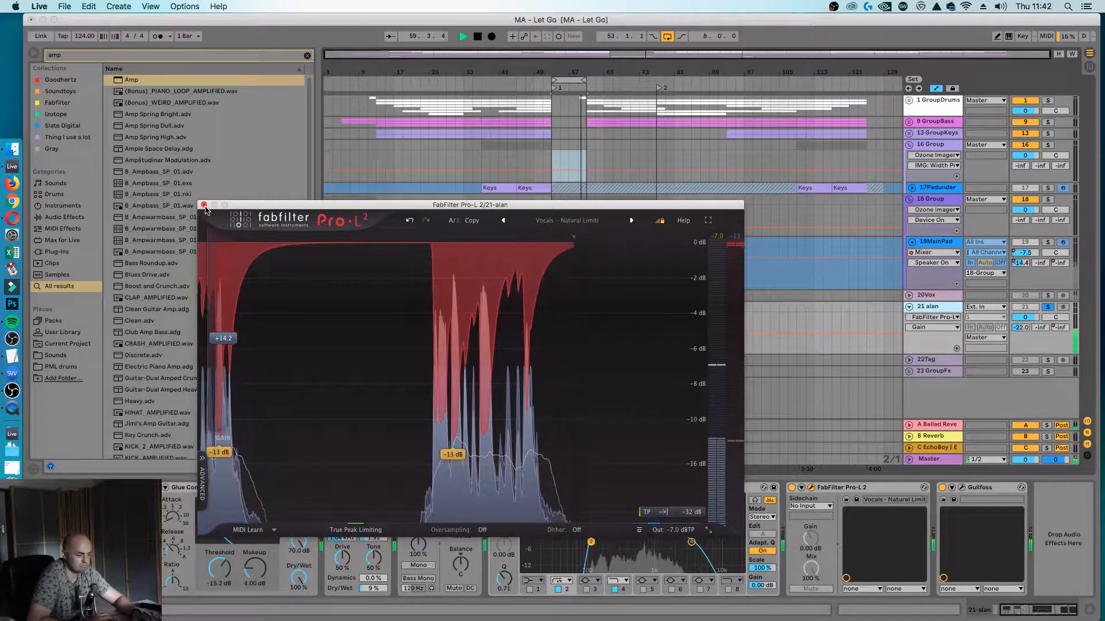
{"action": "left_click", "coordinate": [204, 206]}
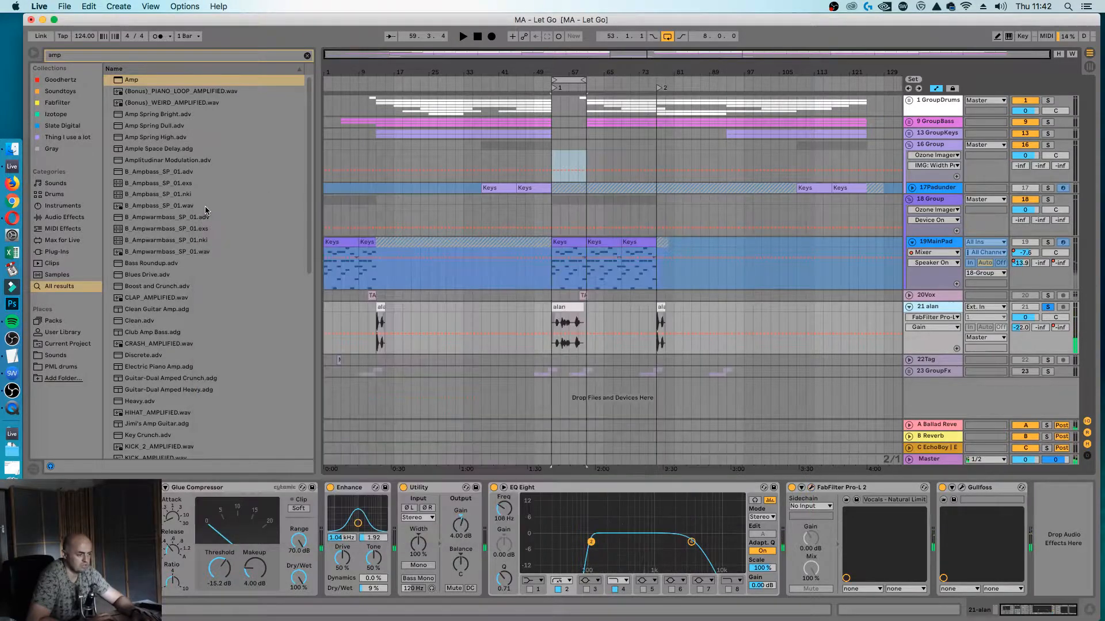
Look over 21 alan's limiter and Gullfoss devices and 22Tag's device chain, leaving 22Tag folded.
{"action": "left_click", "coordinate": [846, 489]}
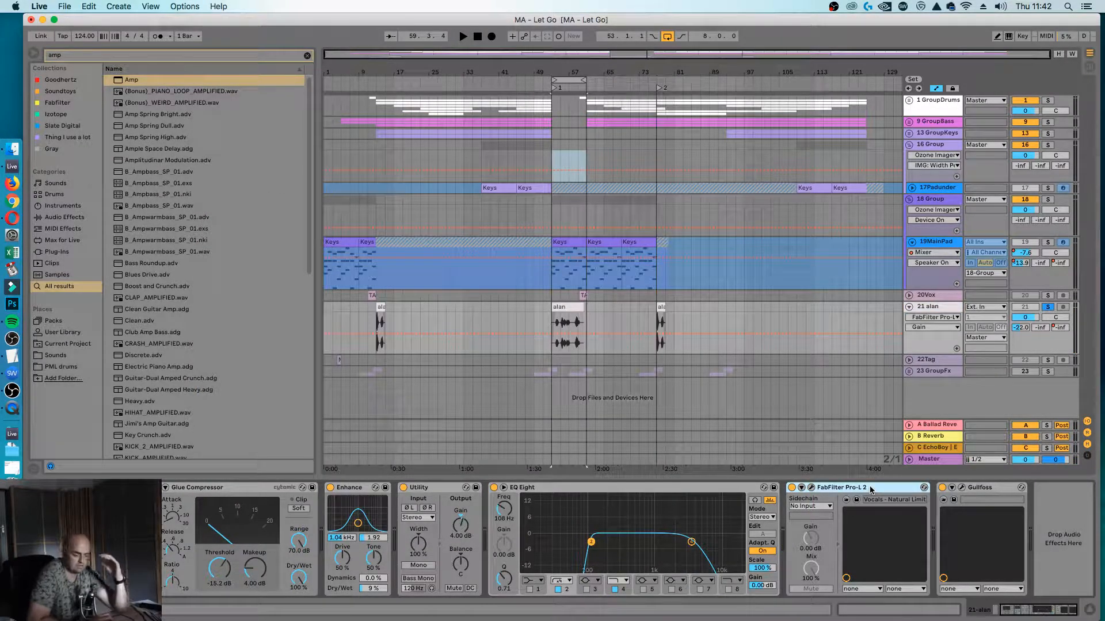
{"action": "left_click", "coordinate": [935, 312]}
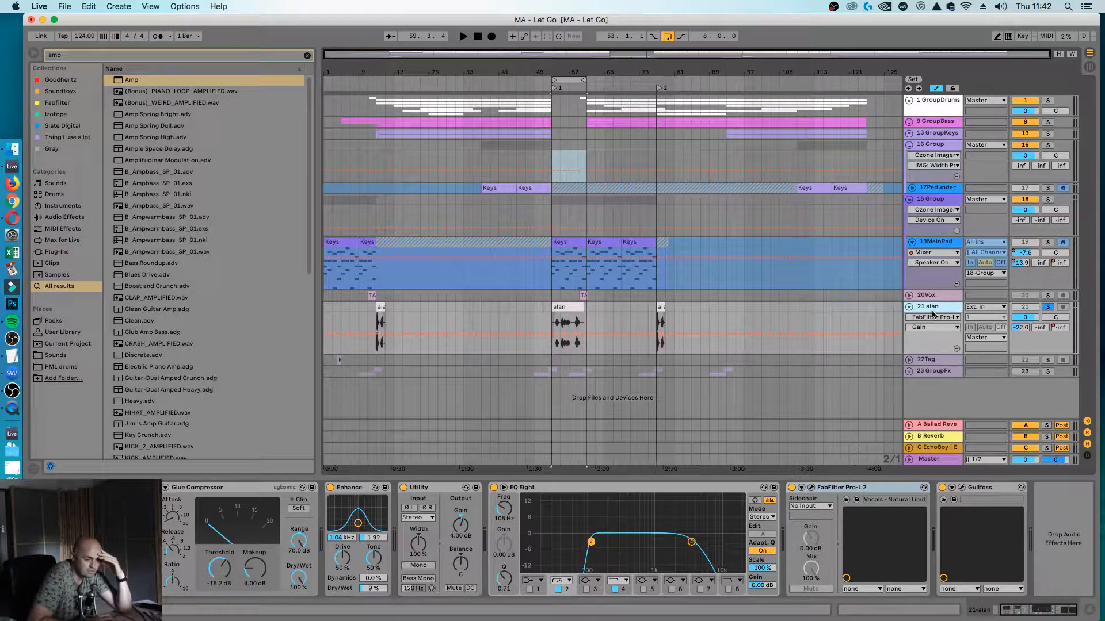
{"action": "left_click", "coordinate": [961, 488]}
{"action": "left_click", "coordinate": [961, 489]}
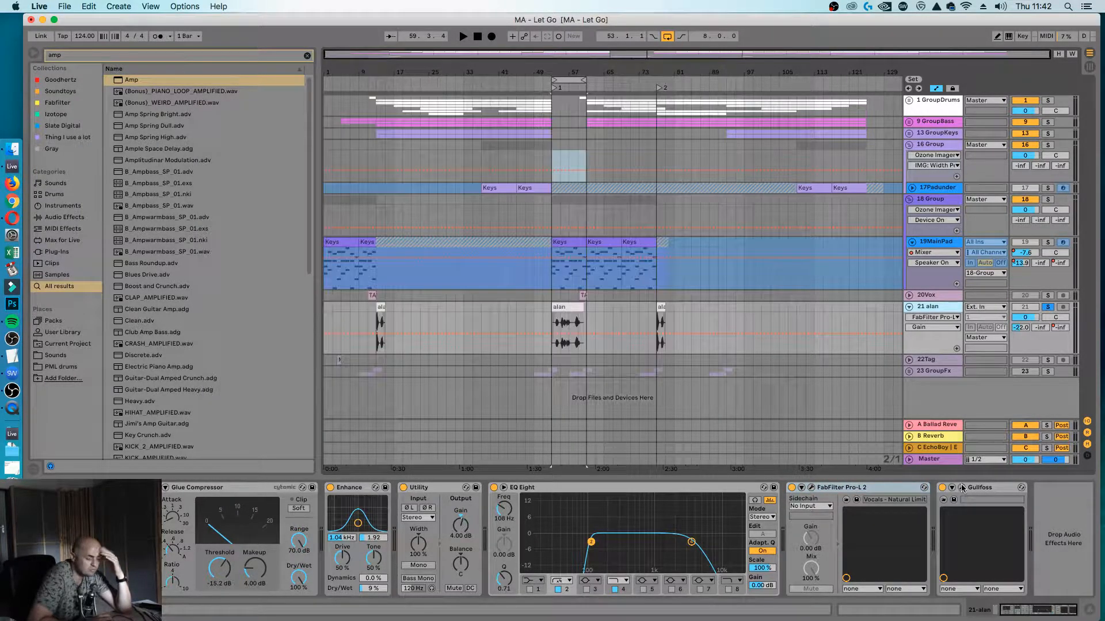
{"action": "left_click", "coordinate": [939, 362]}
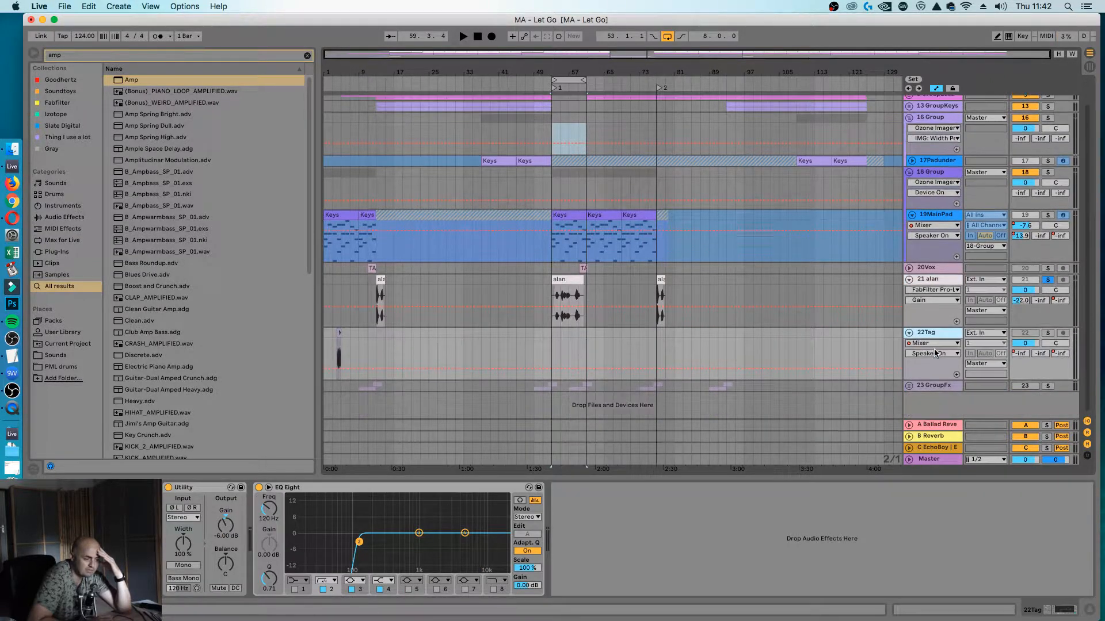
{"action": "left_click", "coordinate": [909, 333]}
Unfold 23 GroupFx and examine the 24Glue and 25Glue2 devices and their clips around bar 61.
{"action": "left_click", "coordinate": [928, 373]}
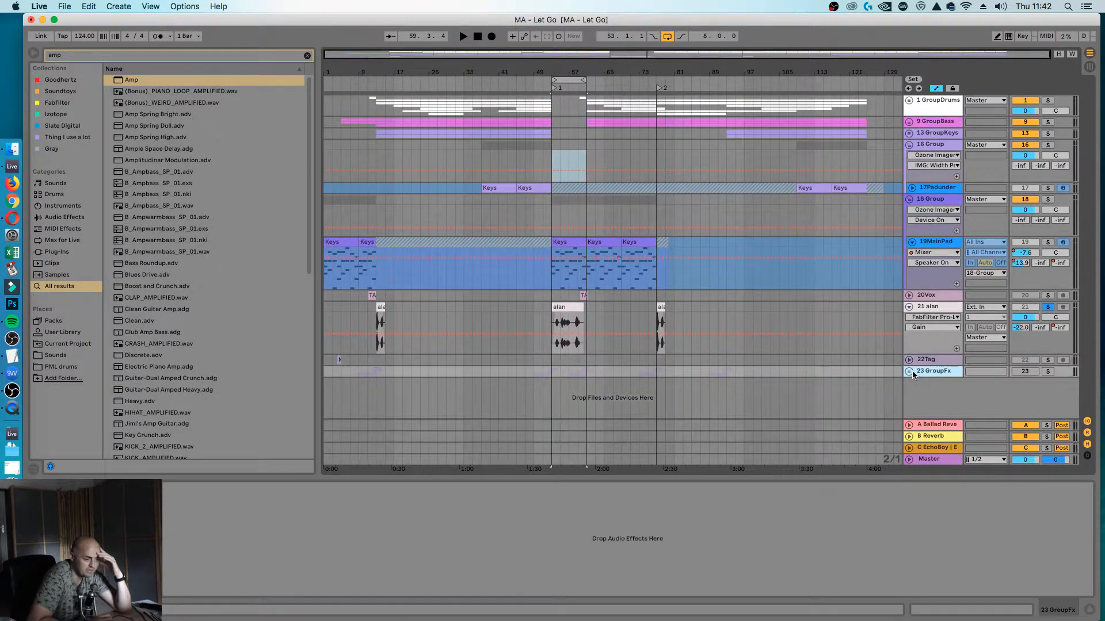
{"action": "left_click", "coordinate": [910, 371]}
{"action": "scroll", "coordinate": [914, 367], "scroll_direction": "down", "scroll_amount": 5}
{"action": "left_click", "coordinate": [943, 296]}
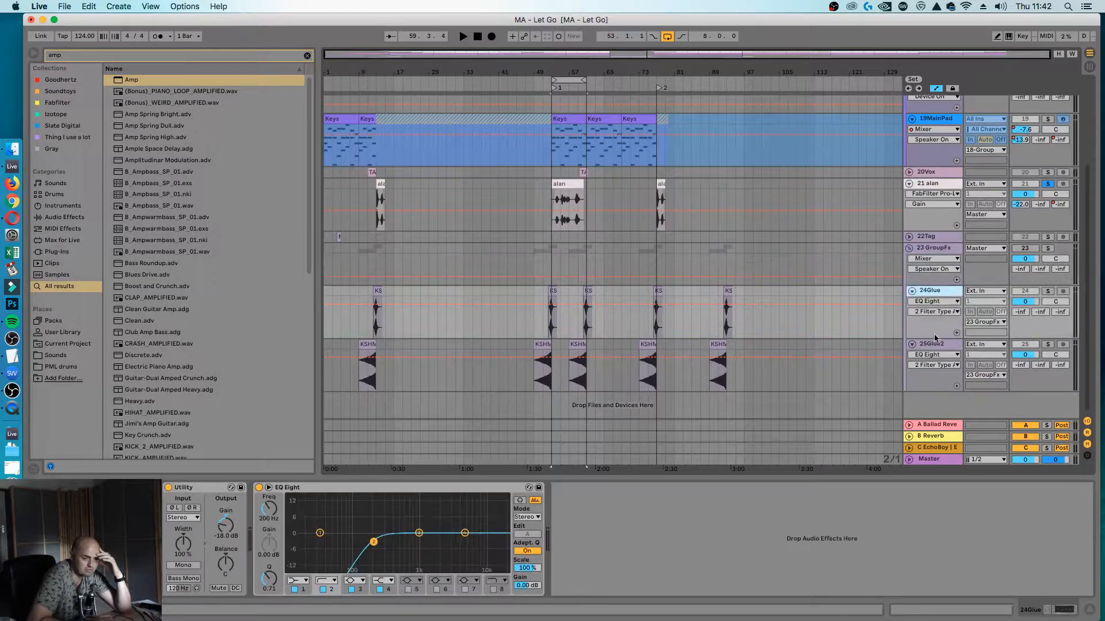
{"action": "left_click", "coordinate": [938, 346]}
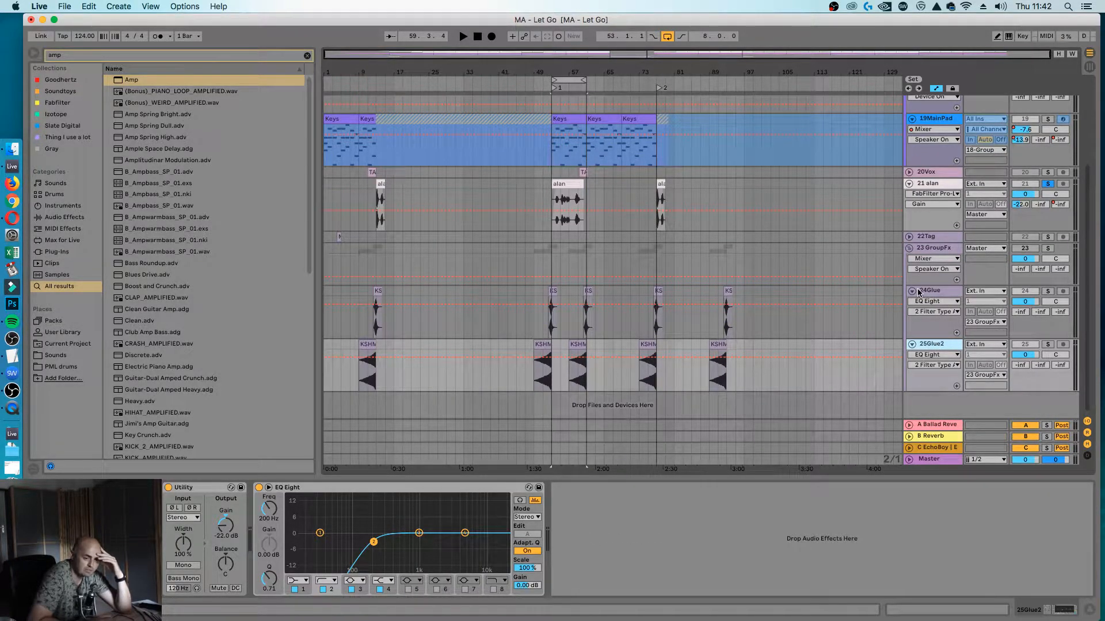
{"action": "left_click_drag", "start_coordinate": [579, 59], "coordinate": [598, 230]}
{"action": "left_click_drag", "start_coordinate": [653, 316], "coordinate": [769, 333]}
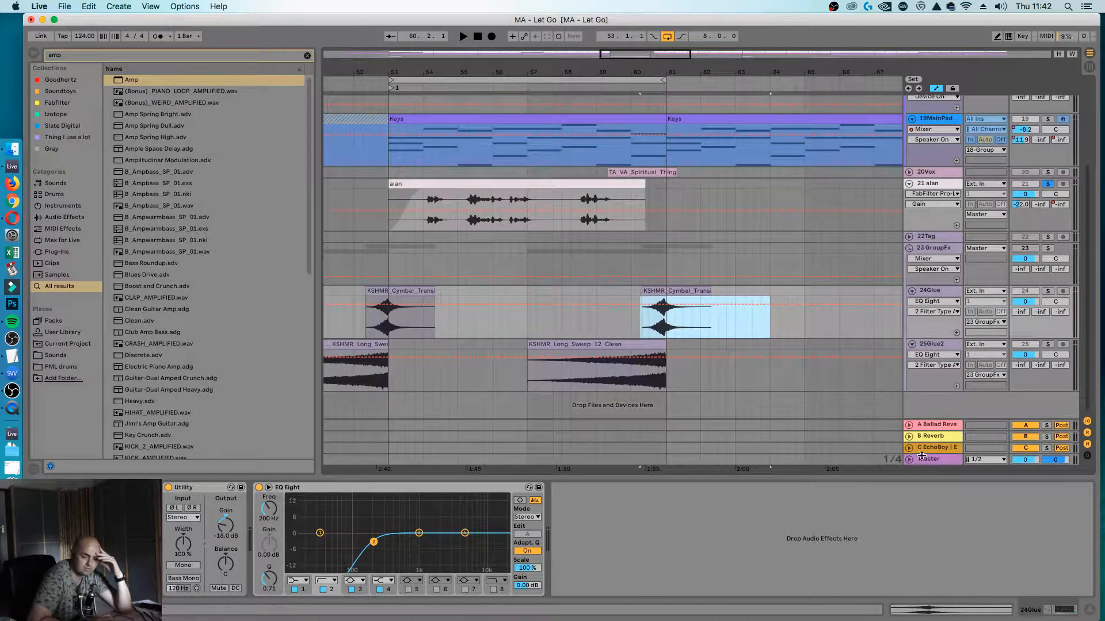
Insert a new return track and rename it FX.
{"action": "key", "text": "super+alt+t"}
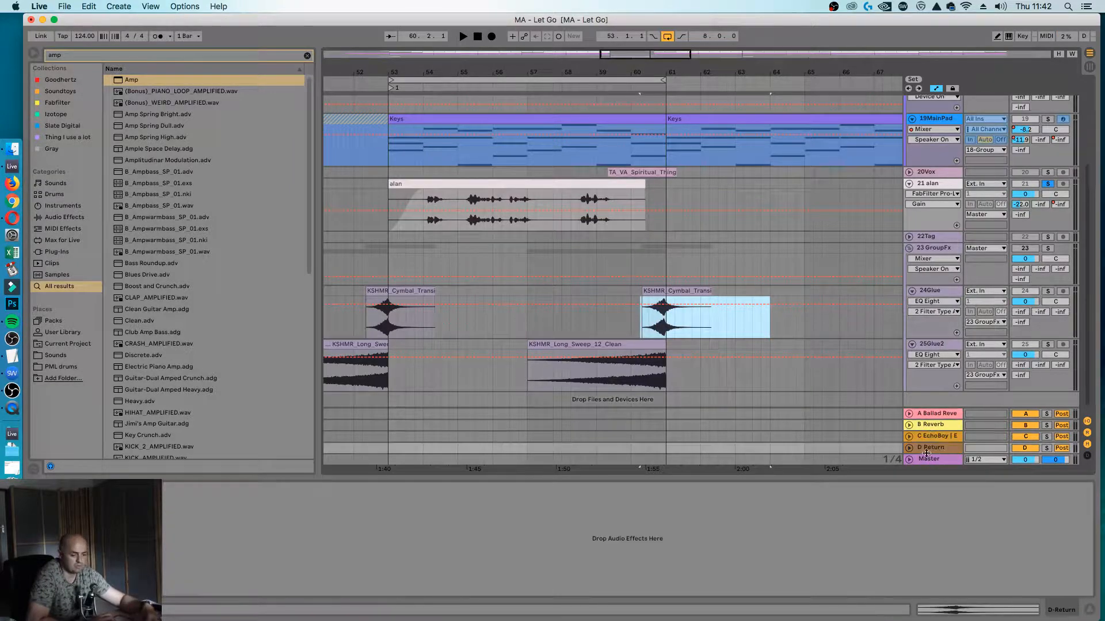
{"action": "left_click", "coordinate": [934, 450]}
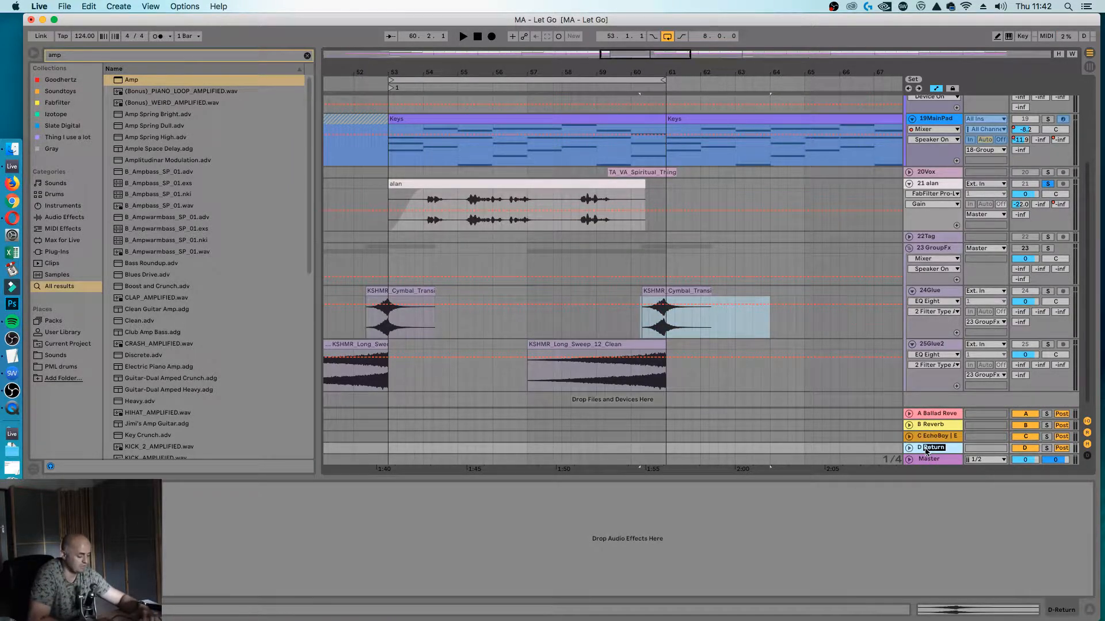
{"action": "key", "text": "Return"}
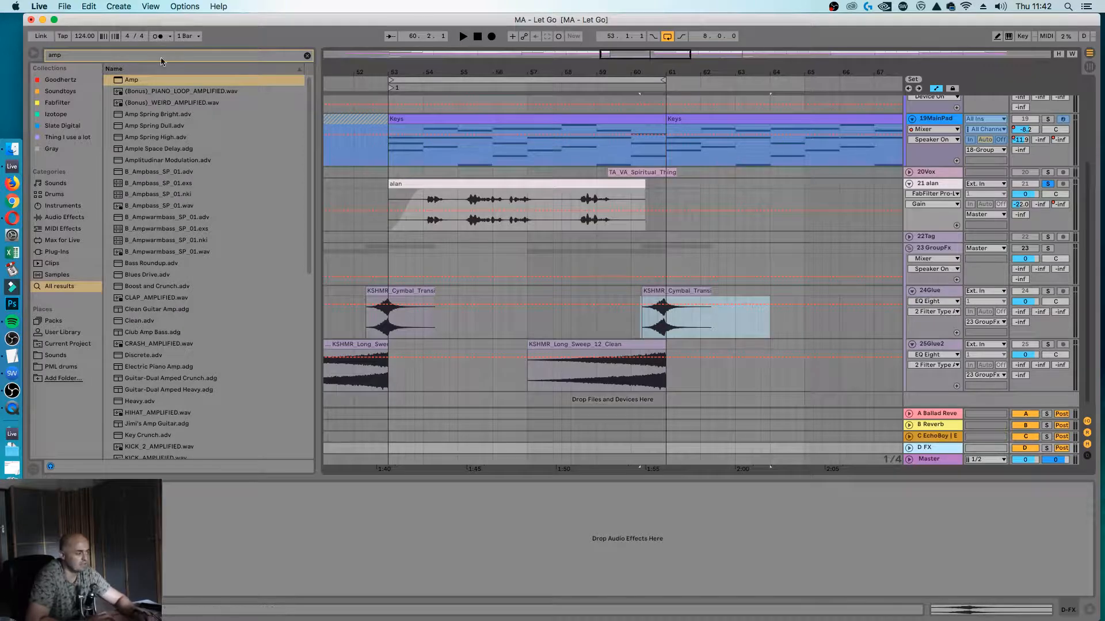
Search the browser for reverb, load Reverb onto the FX return, and set its Dry/Wet to 100 %.
{"action": "left_click", "coordinate": [162, 55]}
{"action": "type", "text": "rever"}
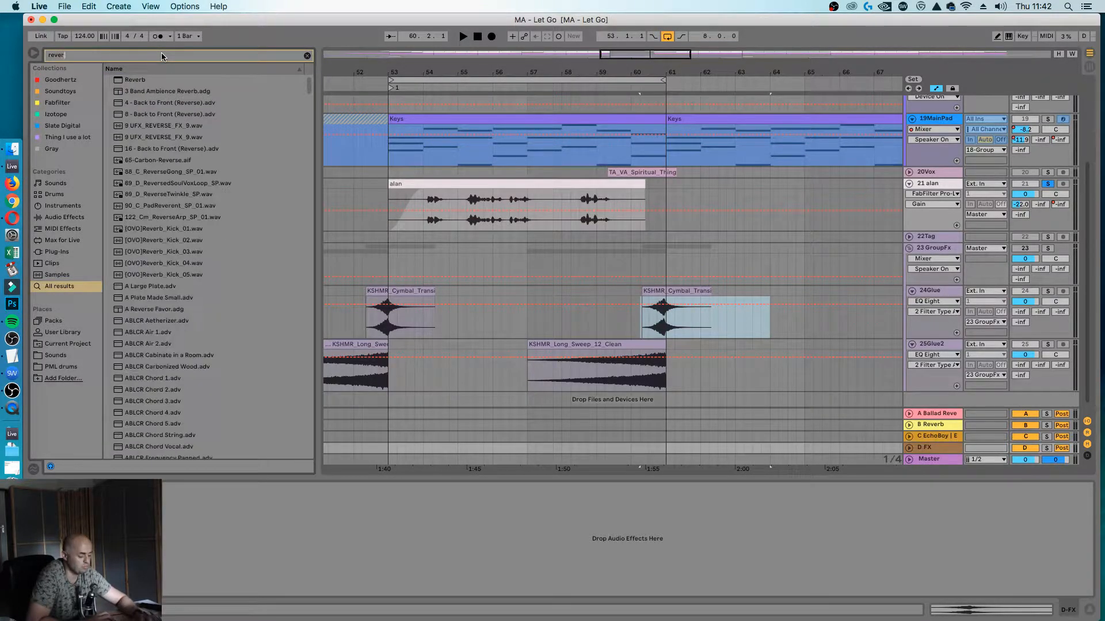
{"action": "type", "text": "b"}
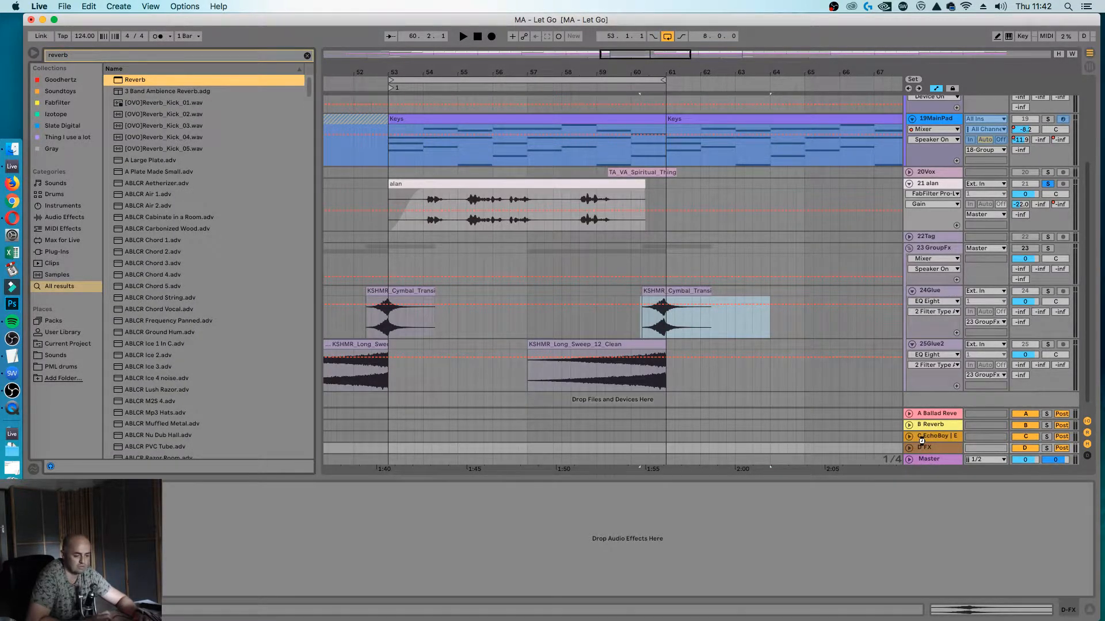
{"action": "key", "text": "Return"}
{"action": "left_click_drag", "start_coordinate": [443, 586], "coordinate": [443, 552]}
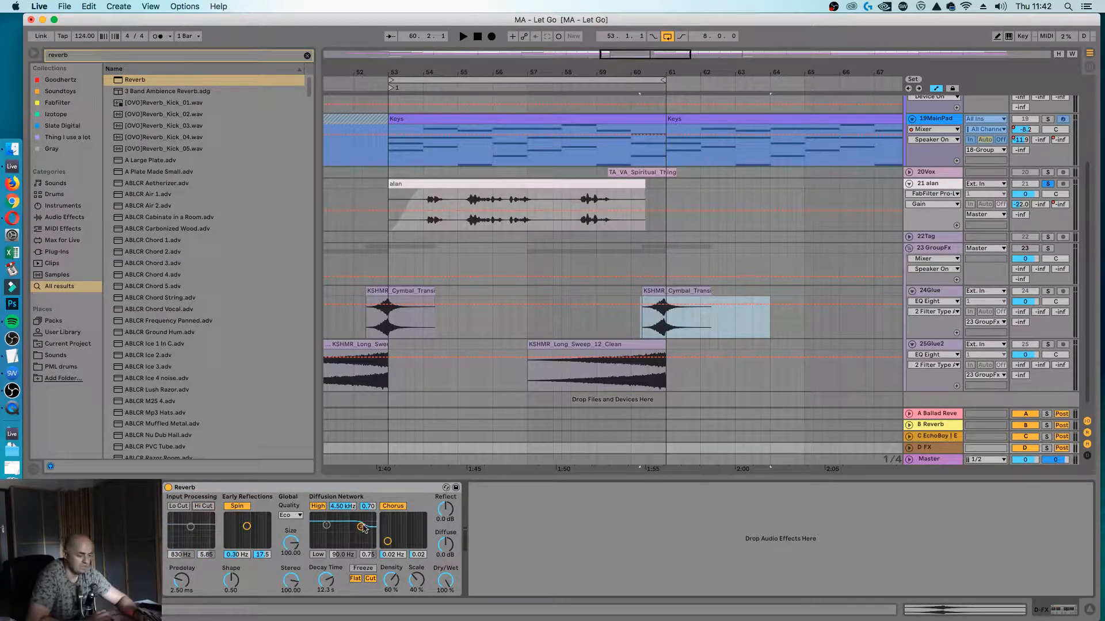
Draw a raised D-FX send on 25Glue2 over the last eighth note of the long sweep clip before bar 61.
{"action": "left_click", "coordinate": [1021, 375]}
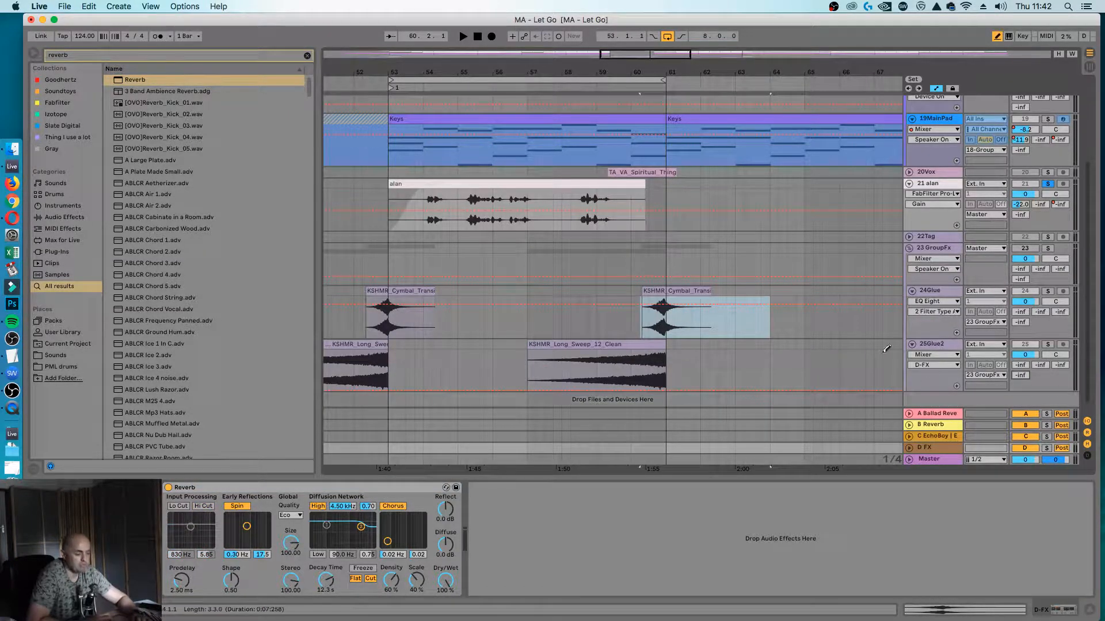
{"action": "left_click_drag", "start_coordinate": [663, 88], "coordinate": [660, 384]}
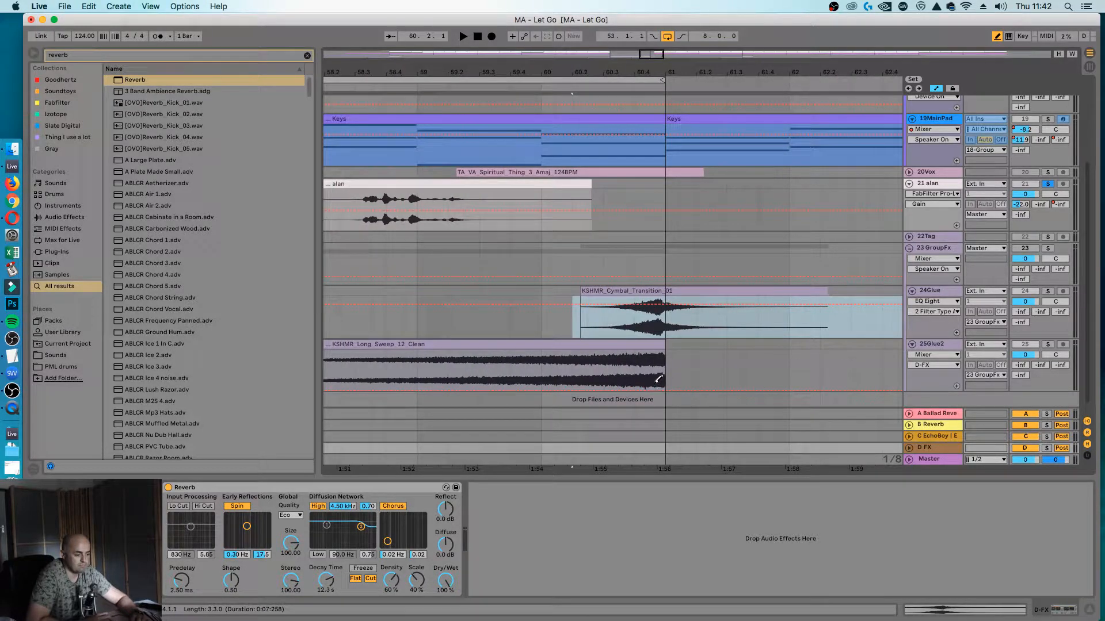
{"action": "left_click", "coordinate": [658, 379]}
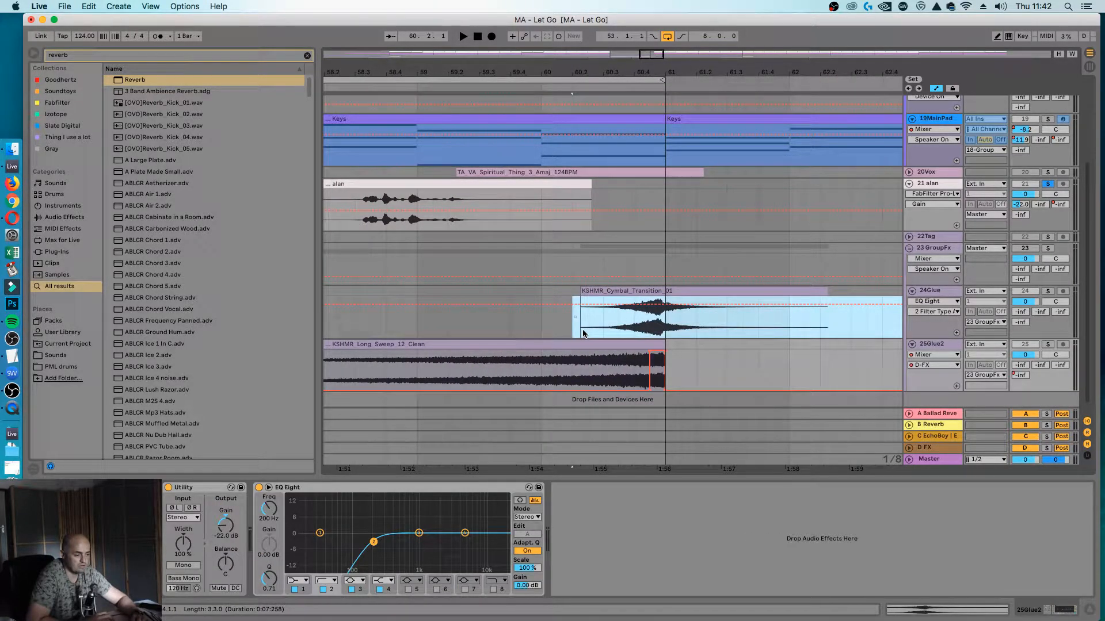
Unsolo 21 alan and audition the end of the sweep, briefly soloing the D FX return to hear its reverb.
{"action": "left_click", "coordinate": [1052, 185]}
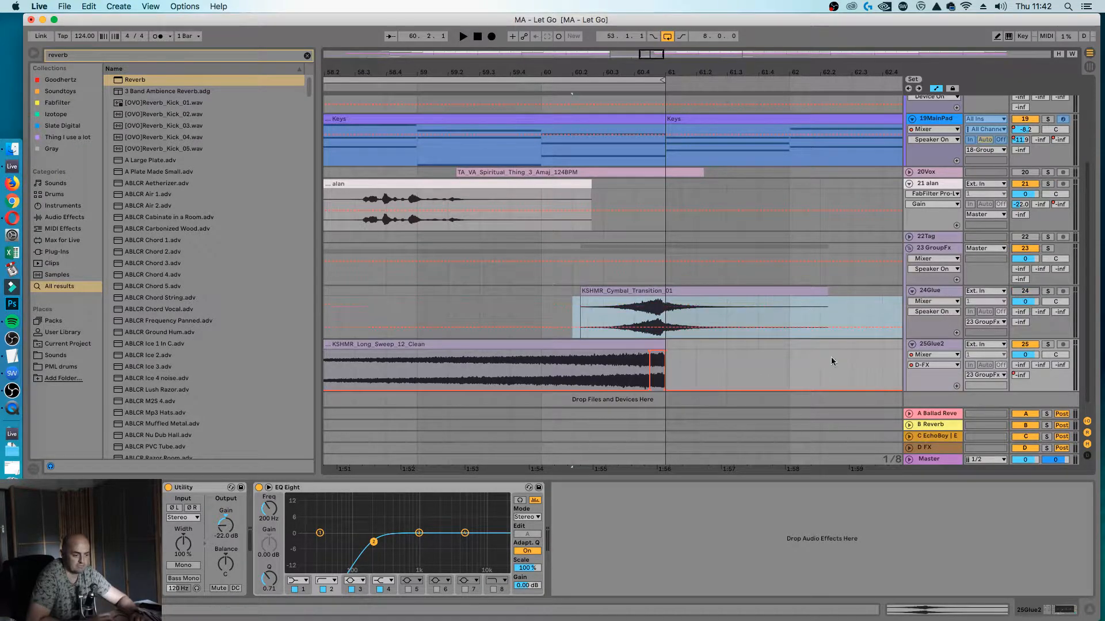
{"action": "left_click", "coordinate": [524, 382]}
{"action": "key", "text": "space"}
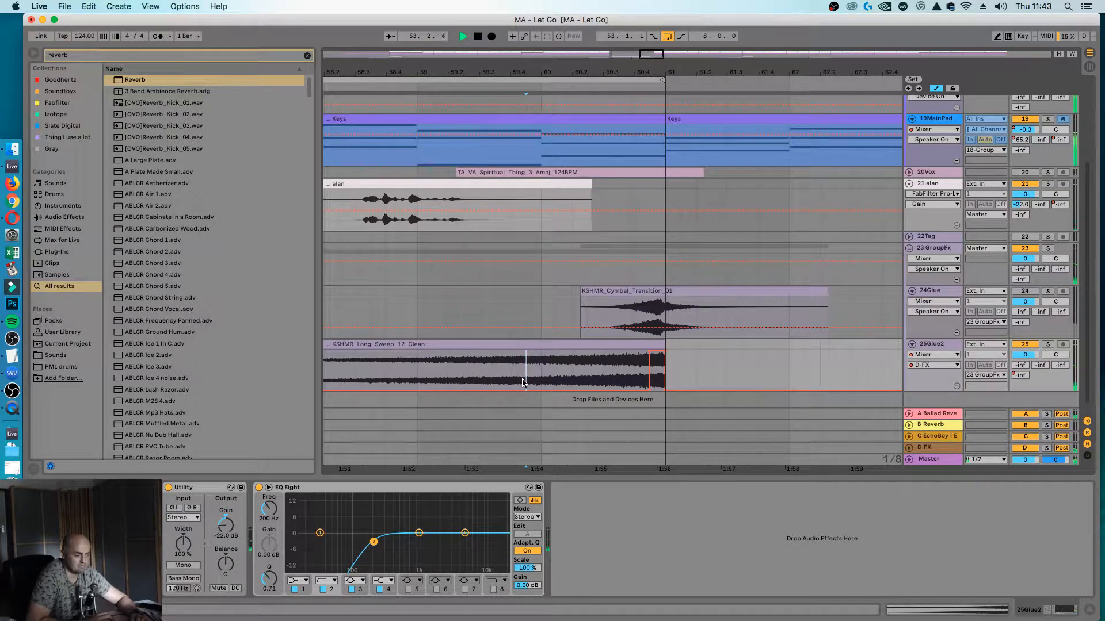
{"action": "key", "text": "space"}
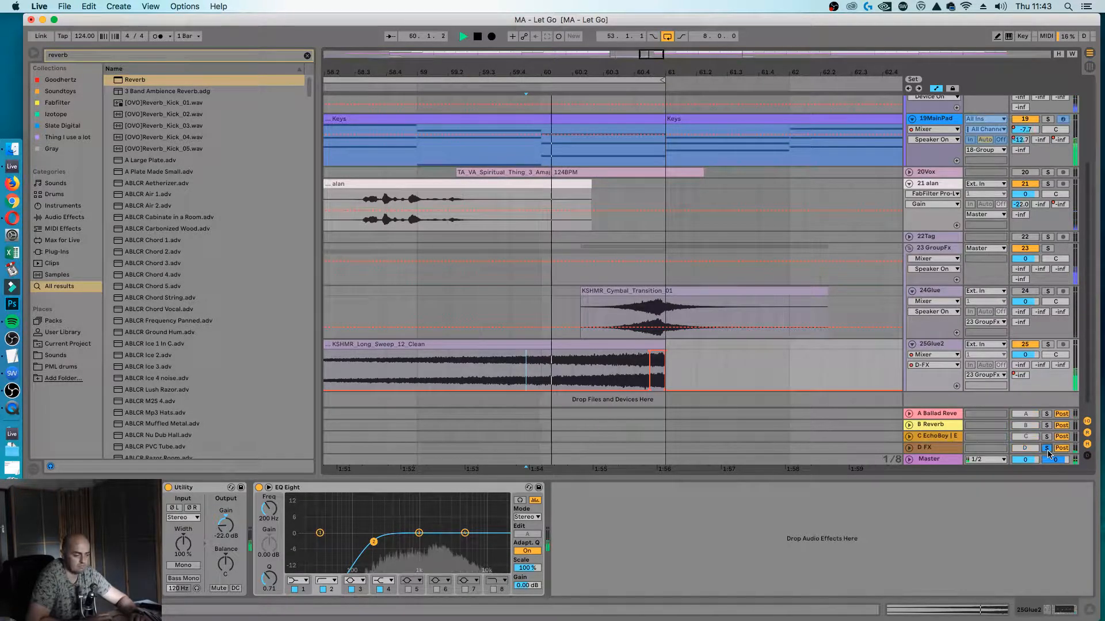
{"action": "left_click", "coordinate": [1046, 448]}
{"action": "key", "text": "space"}
{"action": "left_click", "coordinate": [1046, 448]}
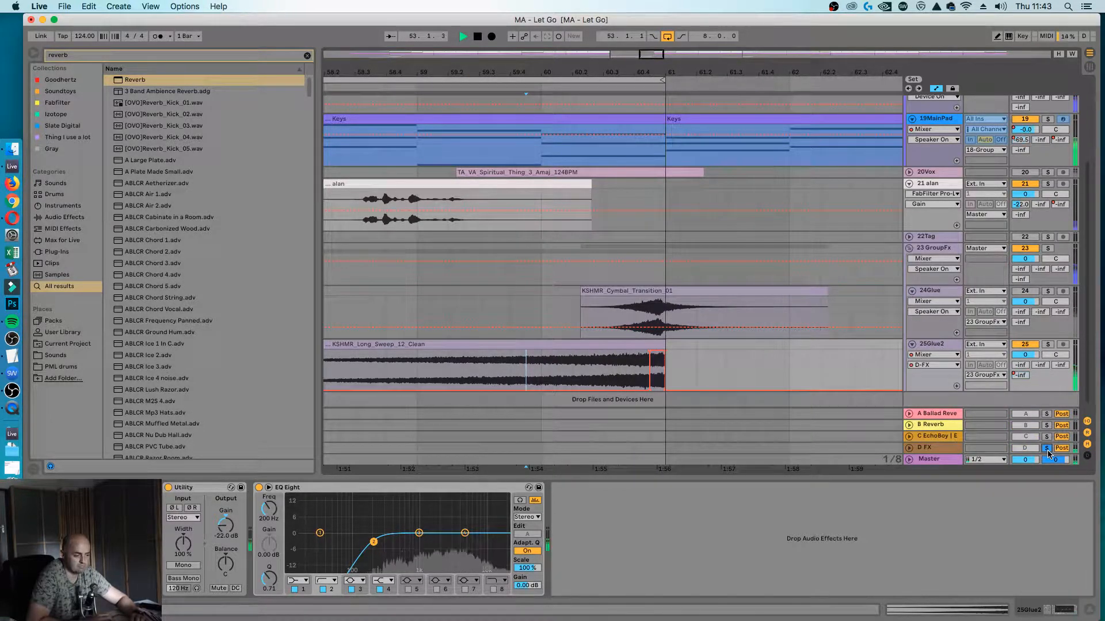
{"action": "key", "text": "space"}
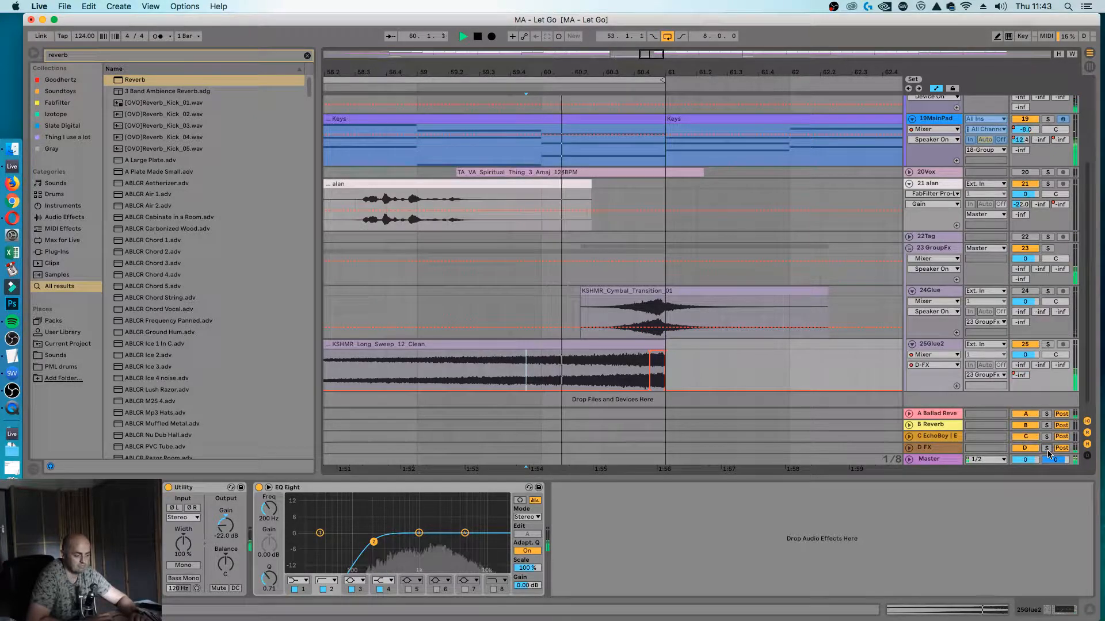
Fold 16 Group, 18 Group, 21 alan and 23 GroupFx, keeping only 23 GroupFx audible among the main tracks.
{"action": "scroll", "coordinate": [961, 326], "scroll_direction": "up", "scroll_amount": 5}
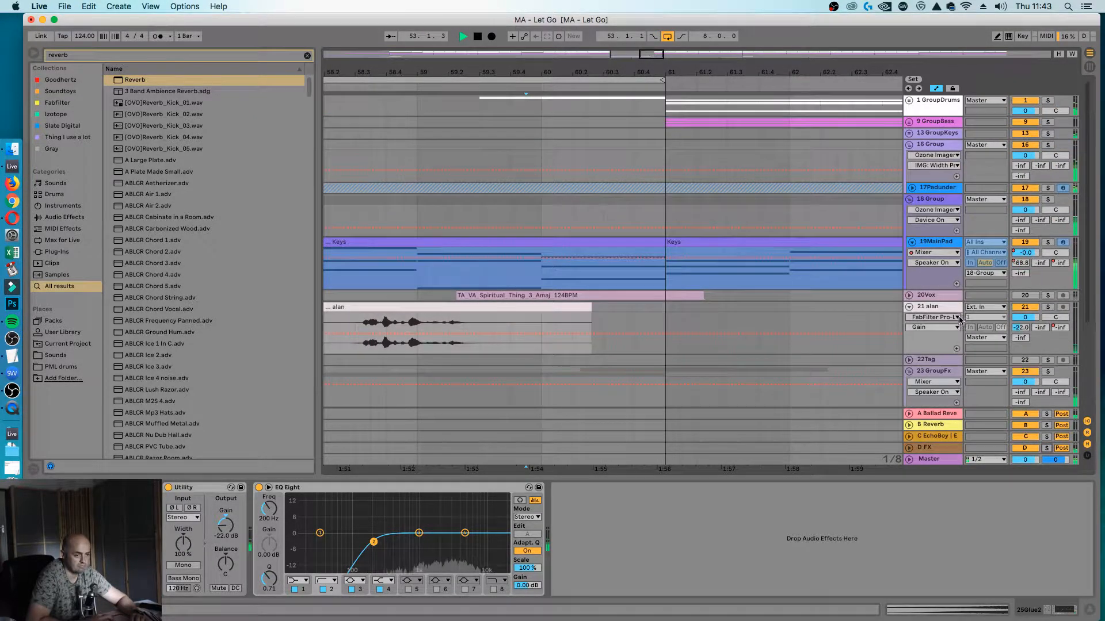
{"action": "left_click", "coordinate": [909, 146]}
{"action": "left_click", "coordinate": [910, 156]}
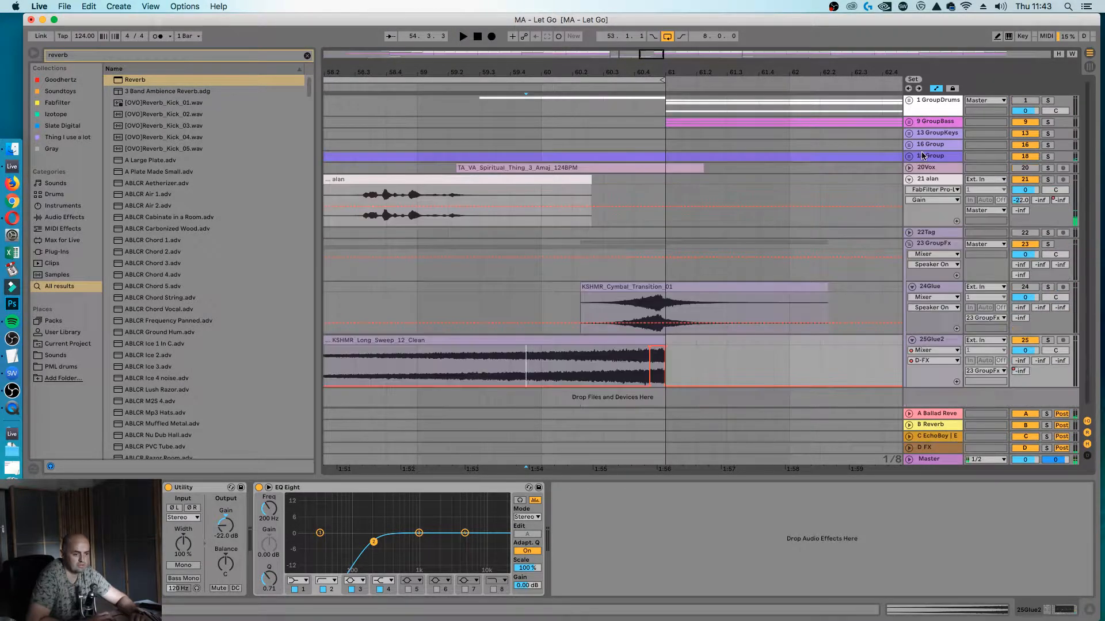
{"action": "left_click", "coordinate": [909, 244]}
{"action": "left_click", "coordinate": [909, 179]}
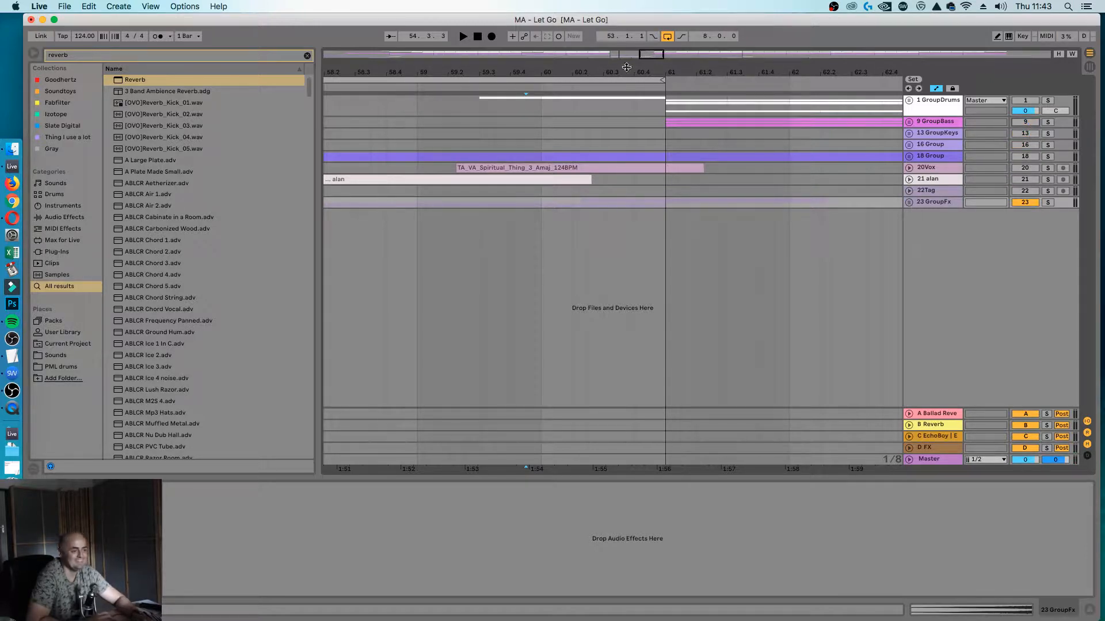
Turn off arrangement looping, unfold 23 GroupFx, and play 25Glue2's sweep from bar 60.
{"action": "left_click", "coordinate": [668, 36]}
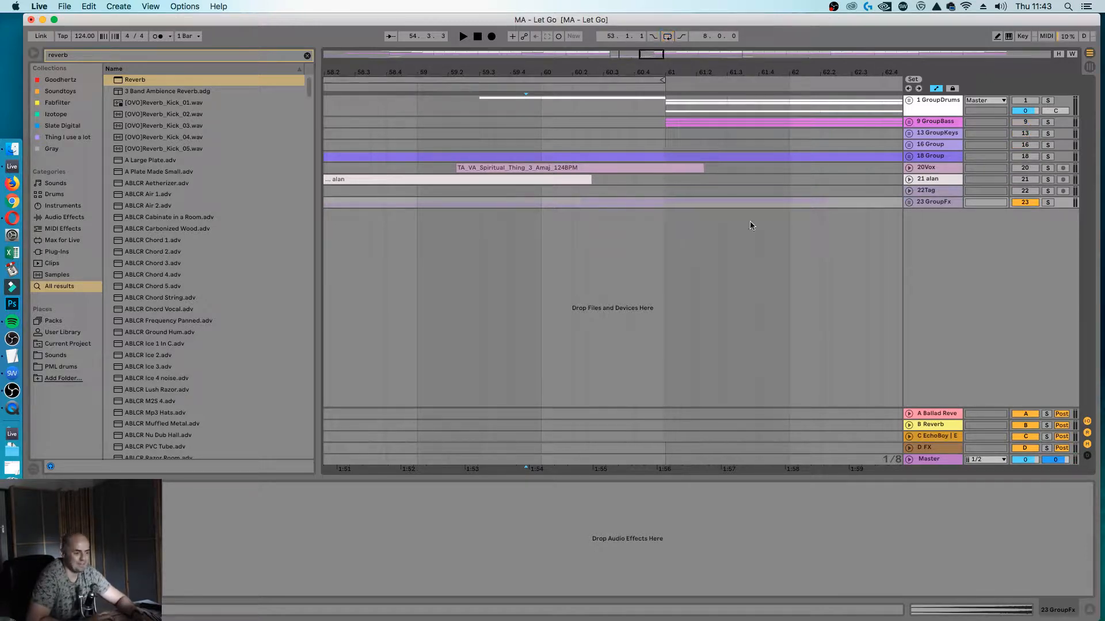
{"action": "left_click", "coordinate": [909, 203]}
{"action": "left_click", "coordinate": [544, 317]}
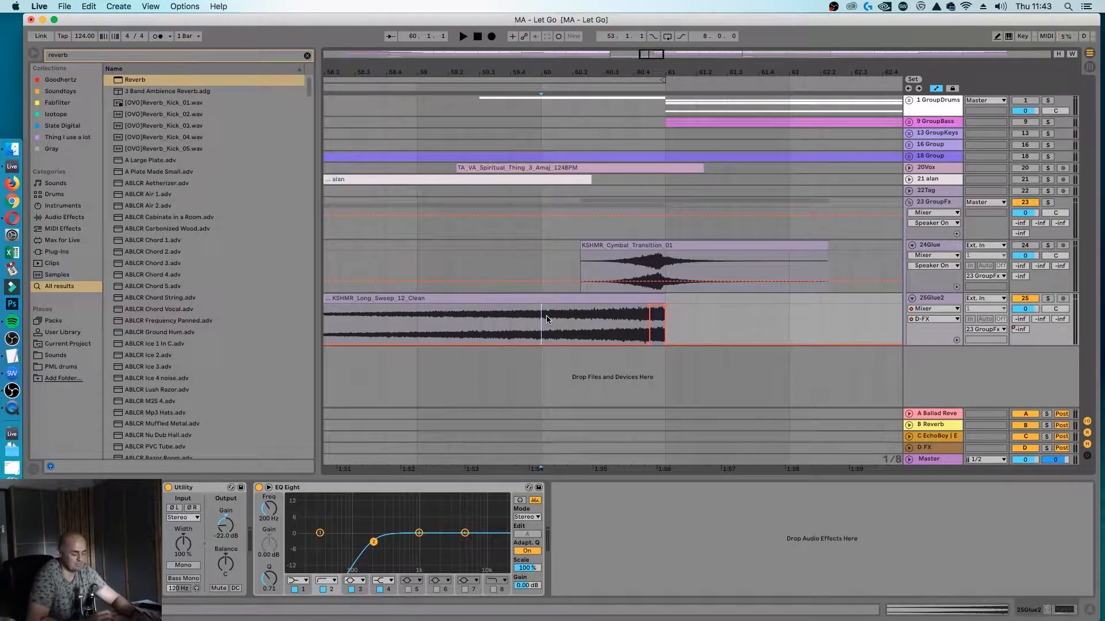
{"action": "key", "text": "space"}
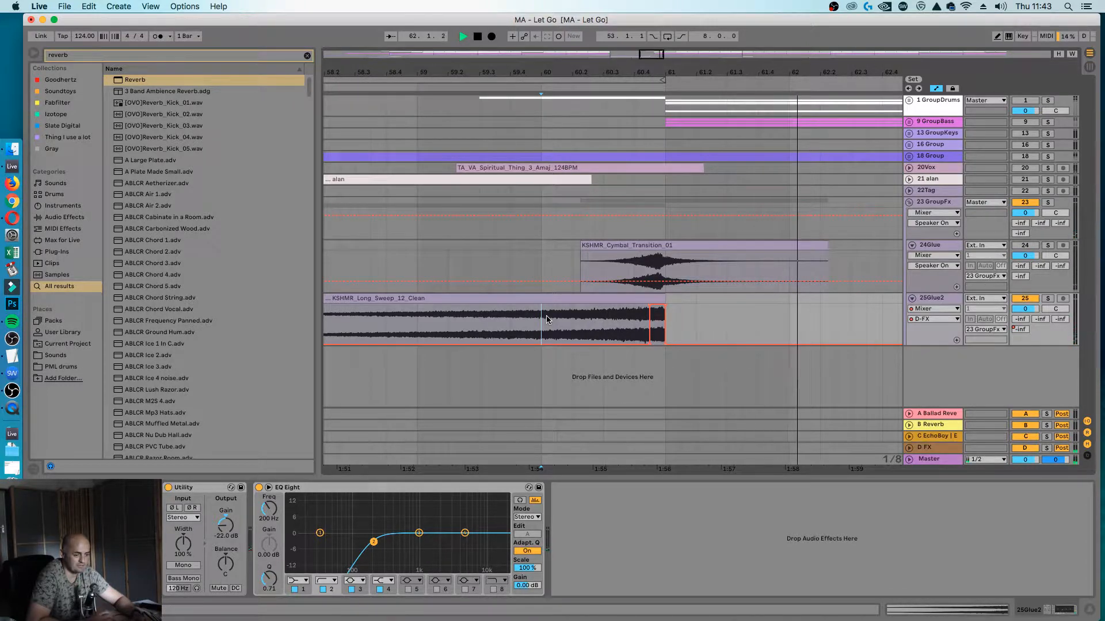
Compare the sweep's ending with the D FX return off and on, then fold 23 GroupFx.
{"action": "key", "text": "space"}
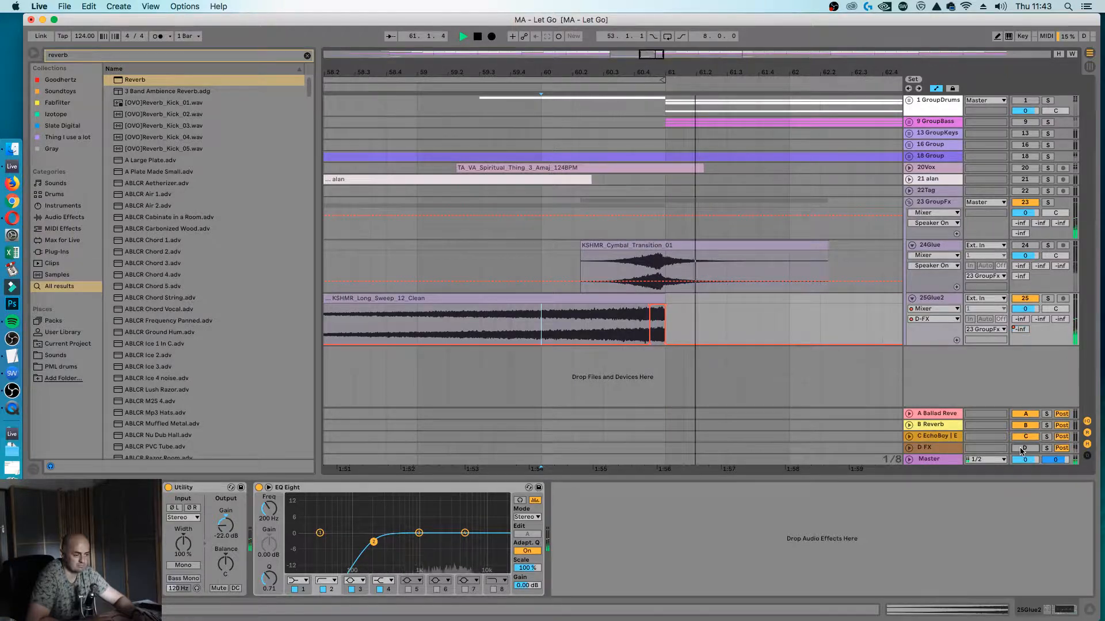
{"action": "key", "text": "space"}
{"action": "left_click", "coordinate": [1025, 247]}
{"action": "key", "text": "space"}
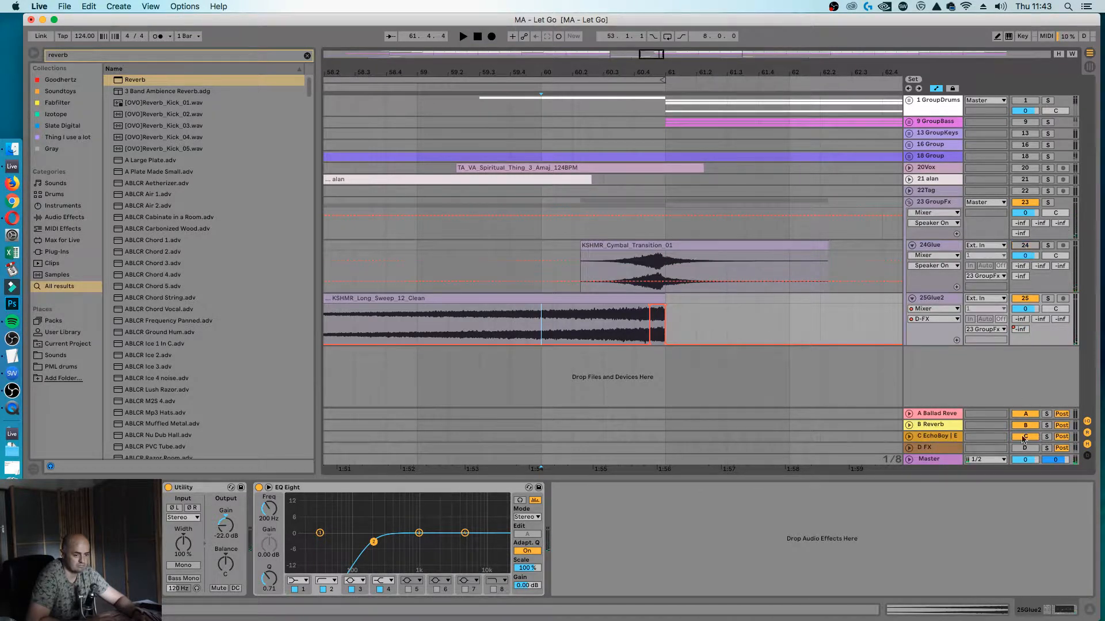
{"action": "left_click", "coordinate": [1026, 449]}
{"action": "key", "text": "space"}
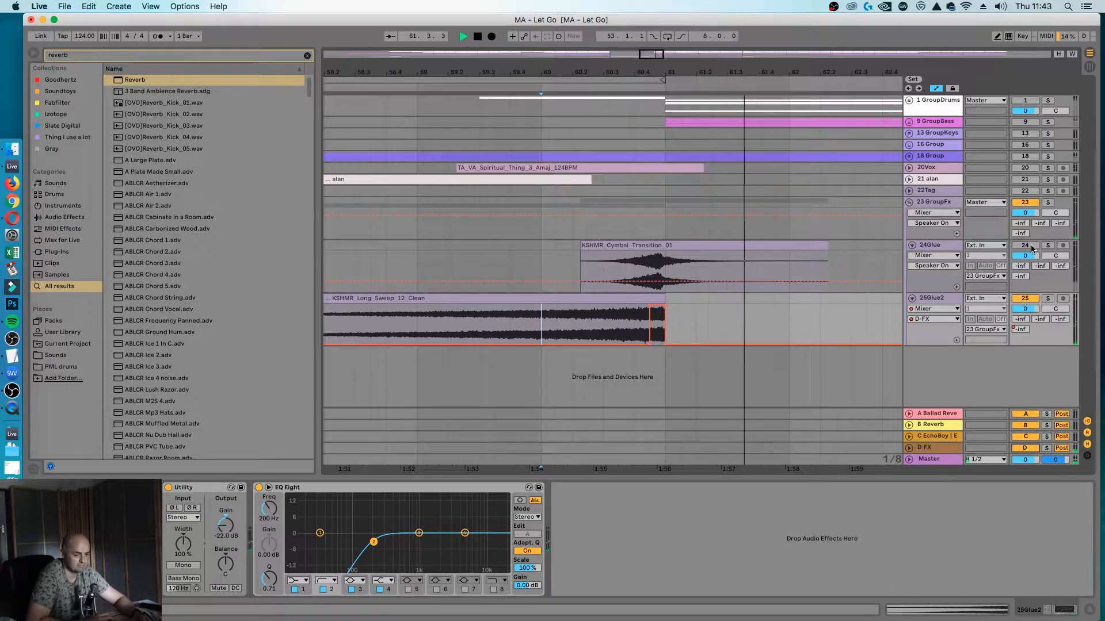
{"action": "key", "text": "space"}
{"action": "left_click", "coordinate": [908, 203]}
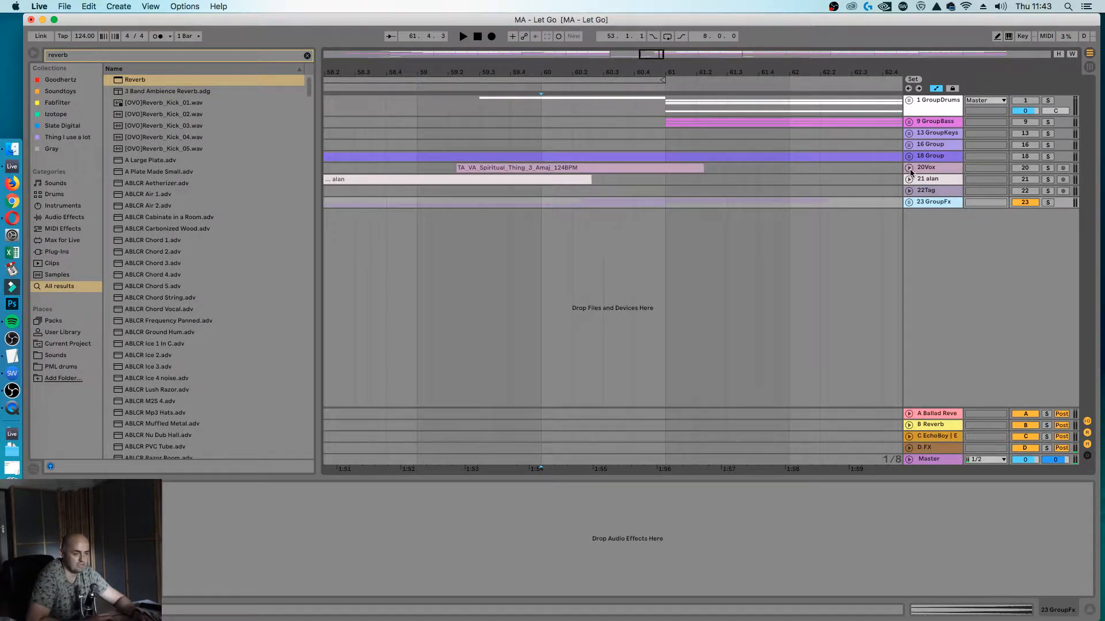
Unfold 1 GroupDrums and 2 Bongo, and draw a full D-FX send spike at the end of the Fill clip before bar 61.
{"action": "left_click", "coordinate": [909, 168]}
{"action": "left_click", "coordinate": [909, 168]}
{"action": "left_click", "coordinate": [909, 101]}
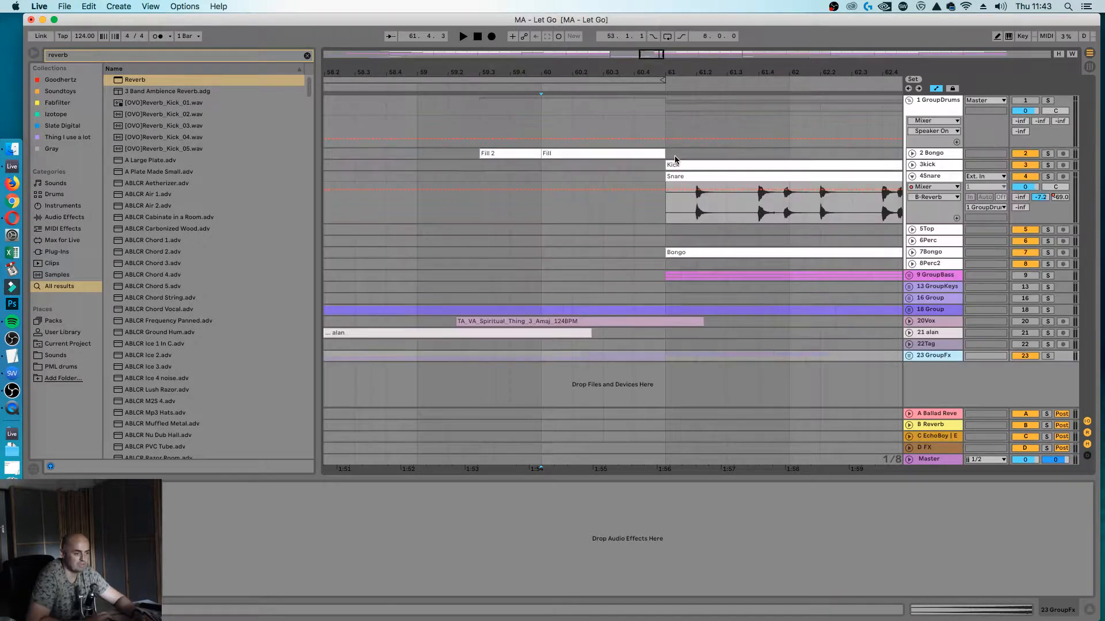
{"action": "left_click", "coordinate": [910, 153]}
{"action": "left_click_drag", "start_coordinate": [662, 73], "coordinate": [661, 116]}
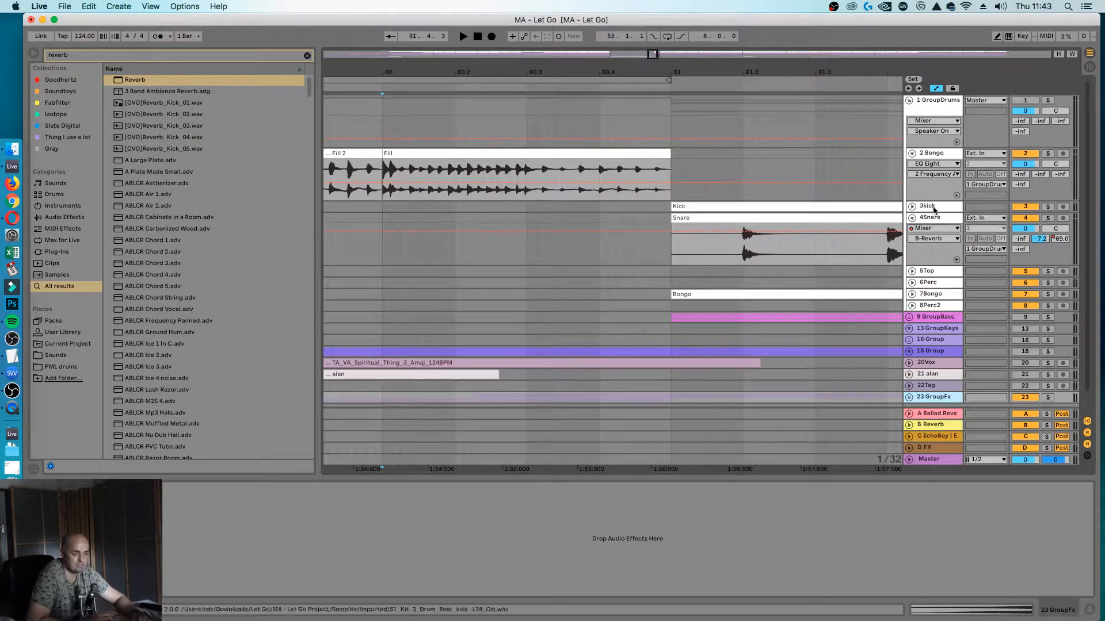
{"action": "left_click", "coordinate": [1020, 184]}
{"action": "key", "text": "b"}
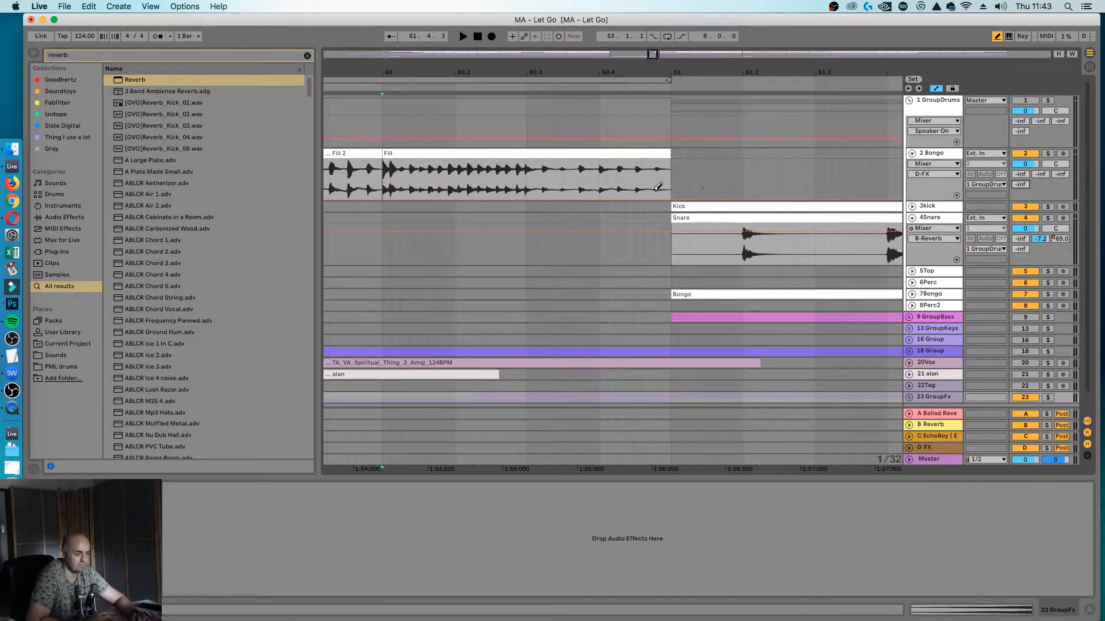
{"action": "left_click_drag", "start_coordinate": [658, 188], "coordinate": [666, 148]}
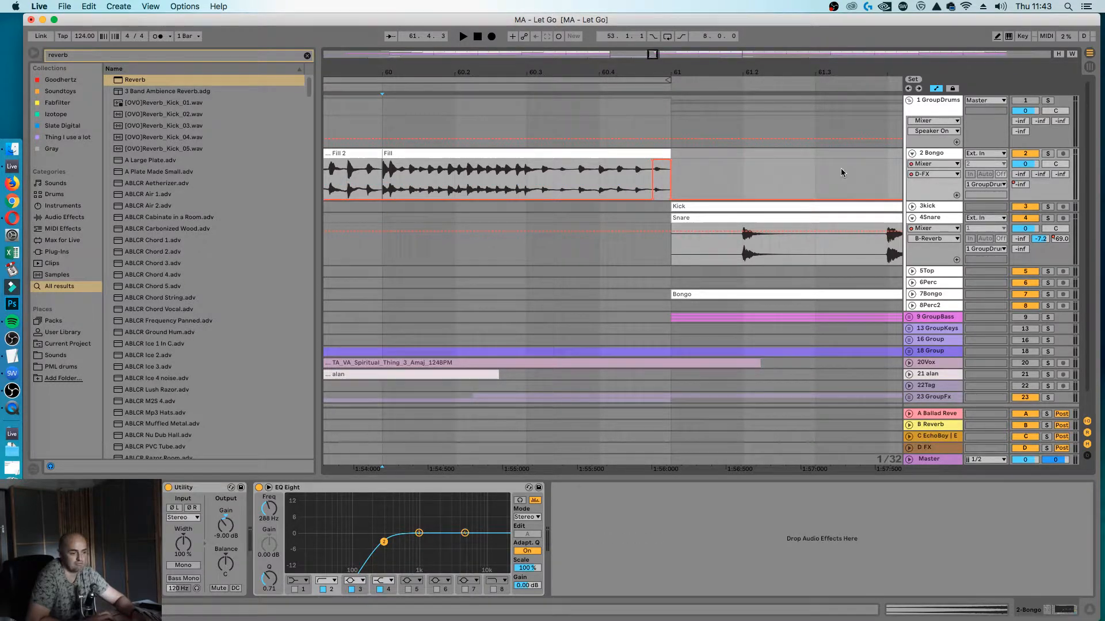
Audition the bongo fill's reverb tail into bar 61 with 1 GroupDrums active and 23 GroupFx muted, and inspect D FX's Reverb settings.
{"action": "left_click", "coordinate": [617, 186]}
{"action": "key", "text": "space"}
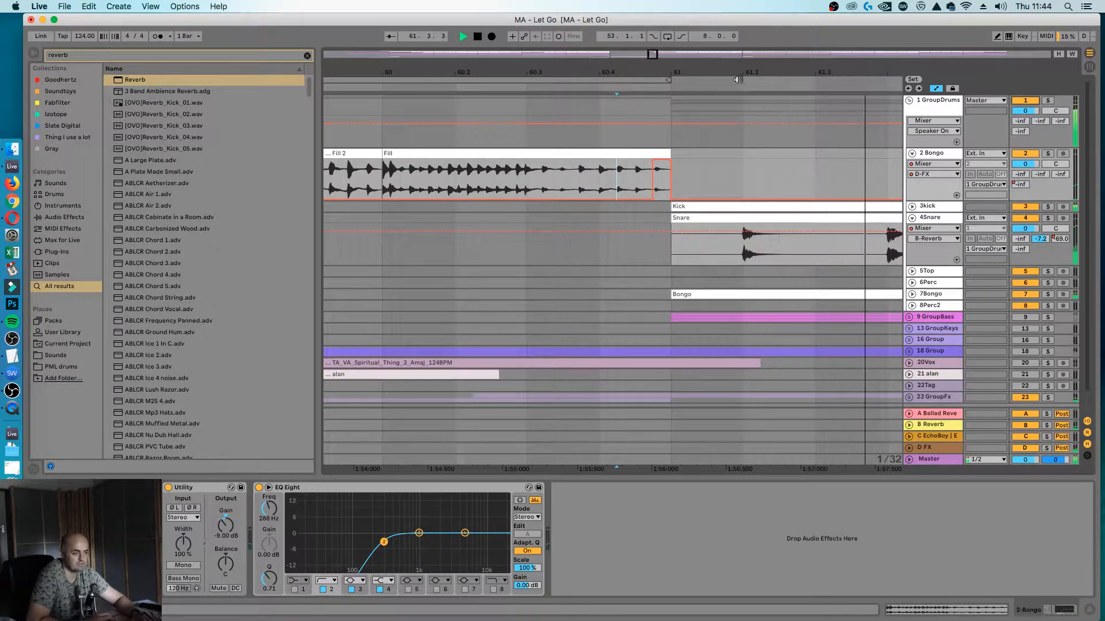
{"action": "left_click_drag", "start_coordinate": [750, 73], "coordinate": [750, 46]}
{"action": "left_click", "coordinate": [593, 188]}
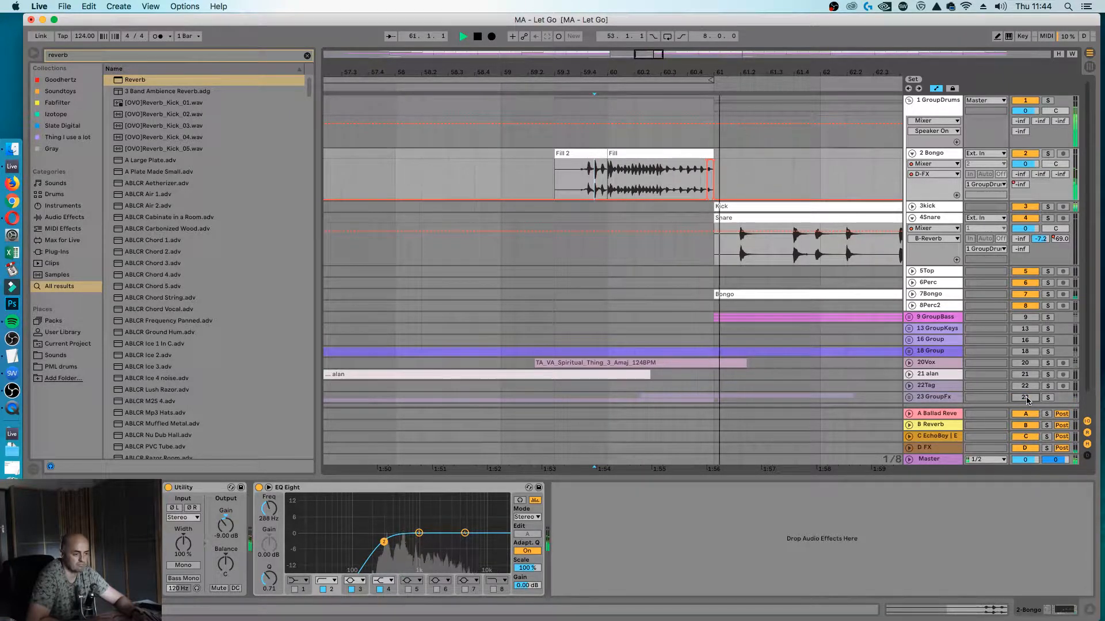
{"action": "left_click", "coordinate": [909, 448]}
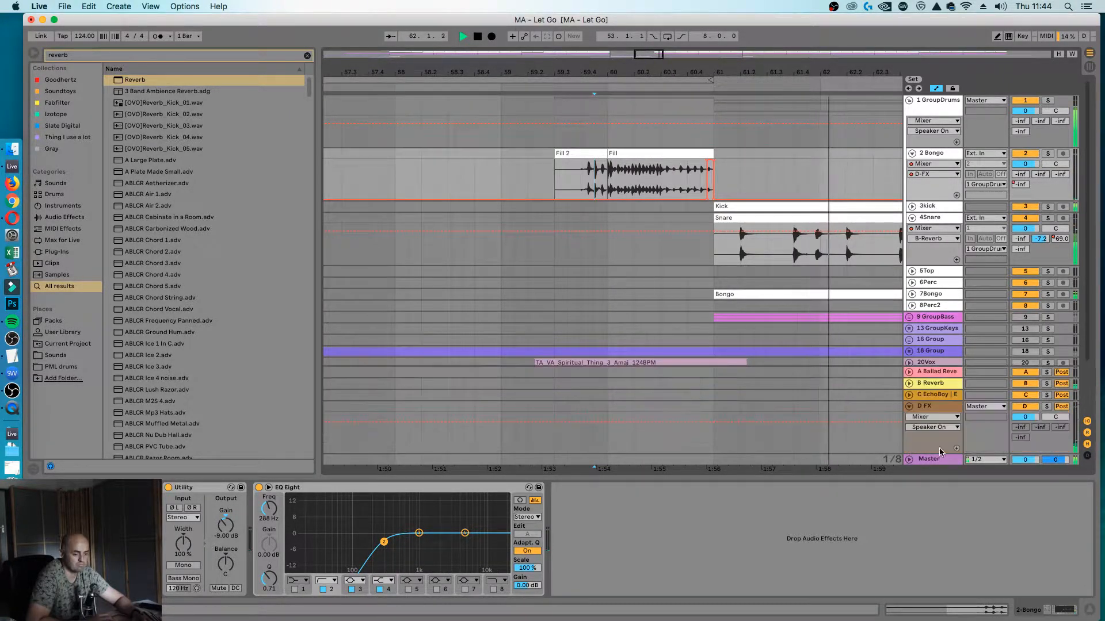
{"action": "left_click", "coordinate": [933, 406]}
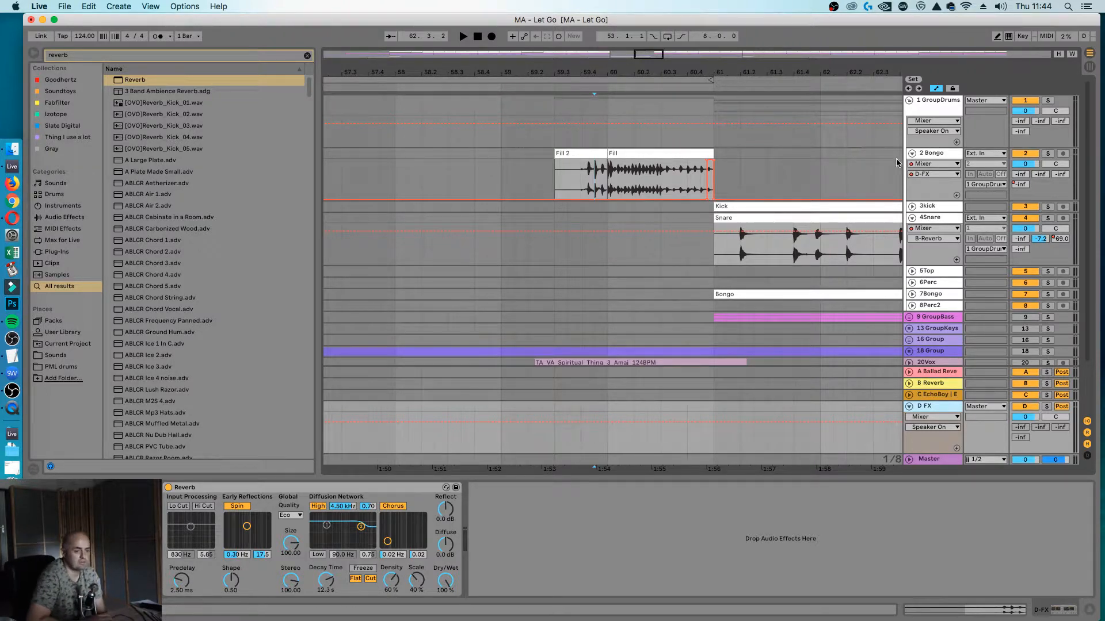
Fold 2 Bongo and 1 GroupDrums, and play the arrangement from bar 103.
{"action": "left_click", "coordinate": [912, 154]}
{"action": "left_click", "coordinate": [909, 101]}
{"action": "left_click_drag", "start_coordinate": [797, 68], "coordinate": [598, 74]}
{"action": "left_click", "coordinate": [771, 148]}
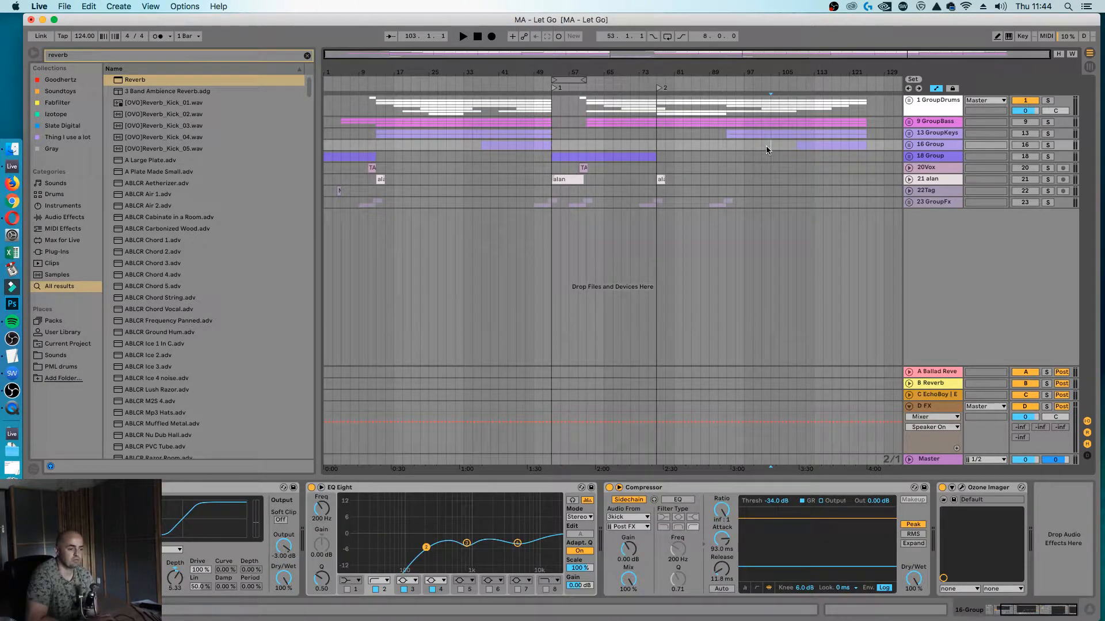
{"action": "key", "text": "space"}
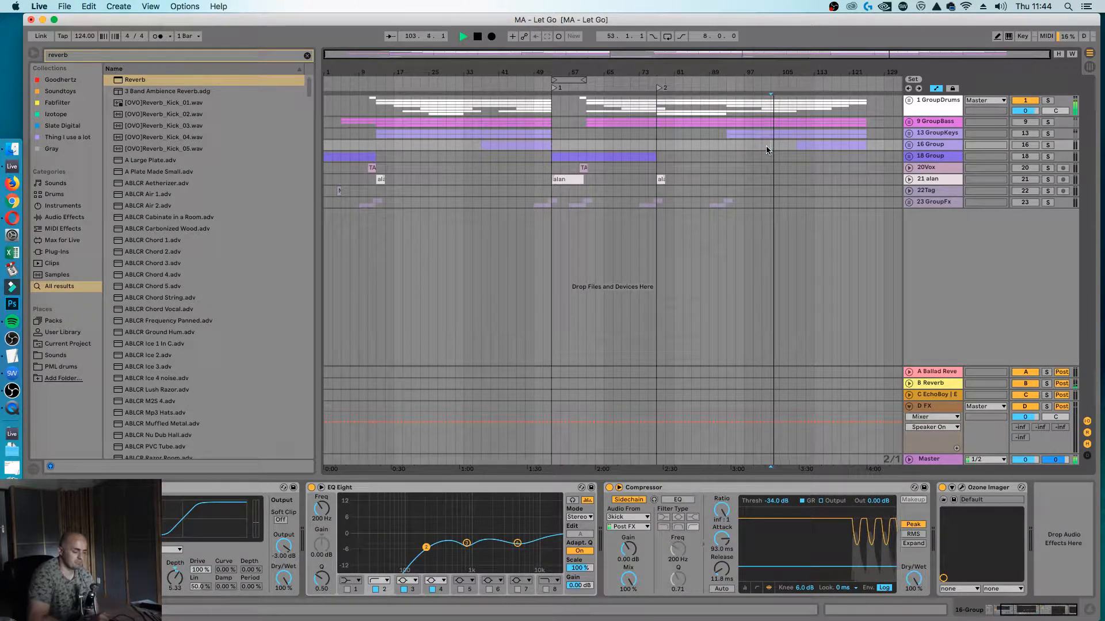
Reactivate 9 GroupBass, 13 GroupKeys, 16 Group, 18 Group, 20Vox, 21 alan, 22Tag and 23 GroupFx during playback.
{"action": "left_click", "coordinate": [1033, 122]}
{"action": "left_click", "coordinate": [1033, 133]}
{"action": "left_click", "coordinate": [1034, 145]}
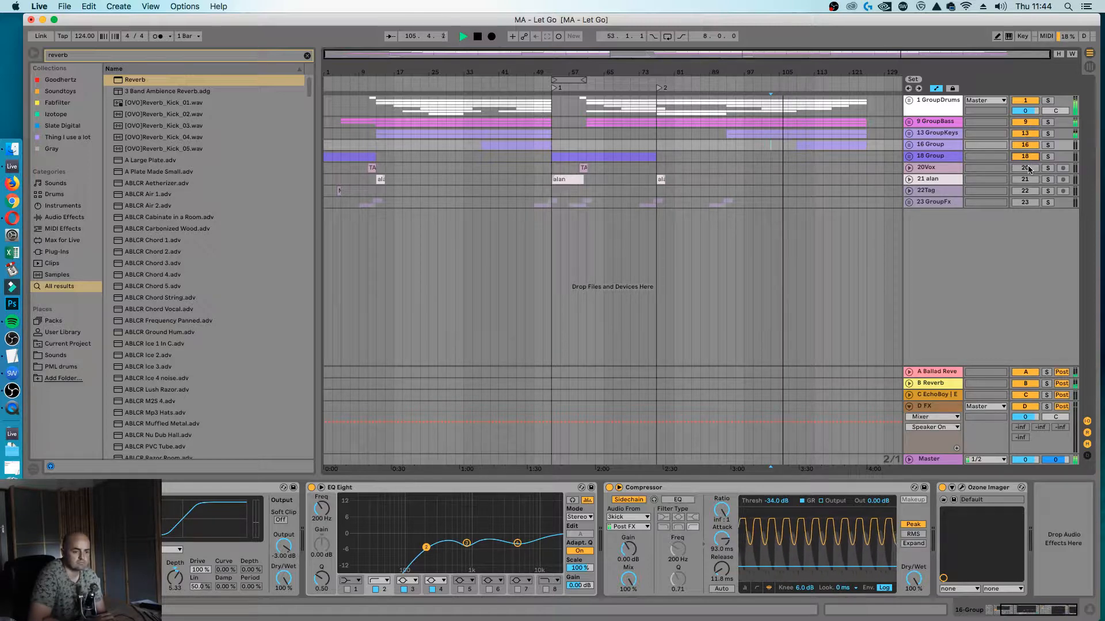
{"action": "left_click", "coordinate": [1031, 157]}
{"action": "left_click", "coordinate": [1029, 168]}
{"action": "left_click", "coordinate": [1028, 192]}
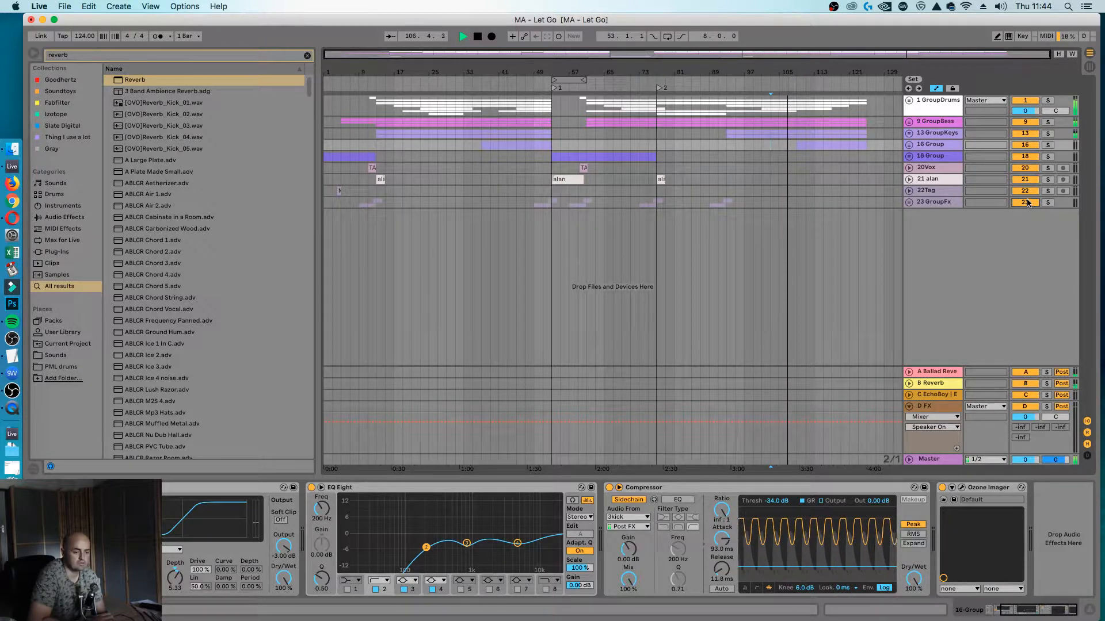
Unfold 1 GroupDrums to check the drum tracks, stop playback, and fold the D FX return.
{"action": "left_click", "coordinate": [909, 100]}
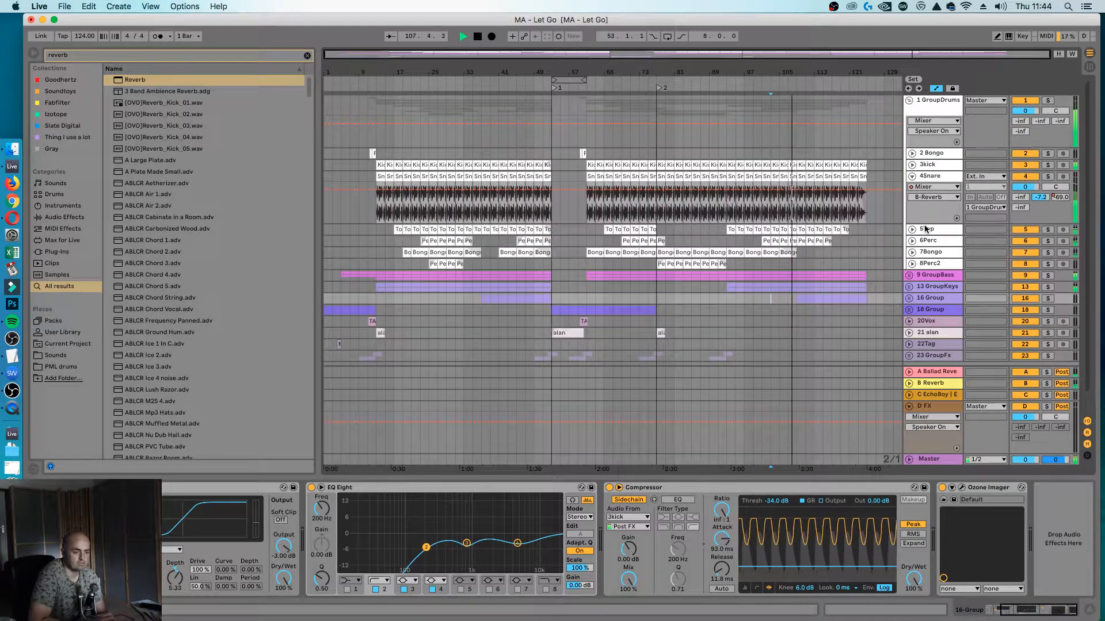
{"action": "left_click", "coordinate": [912, 177]}
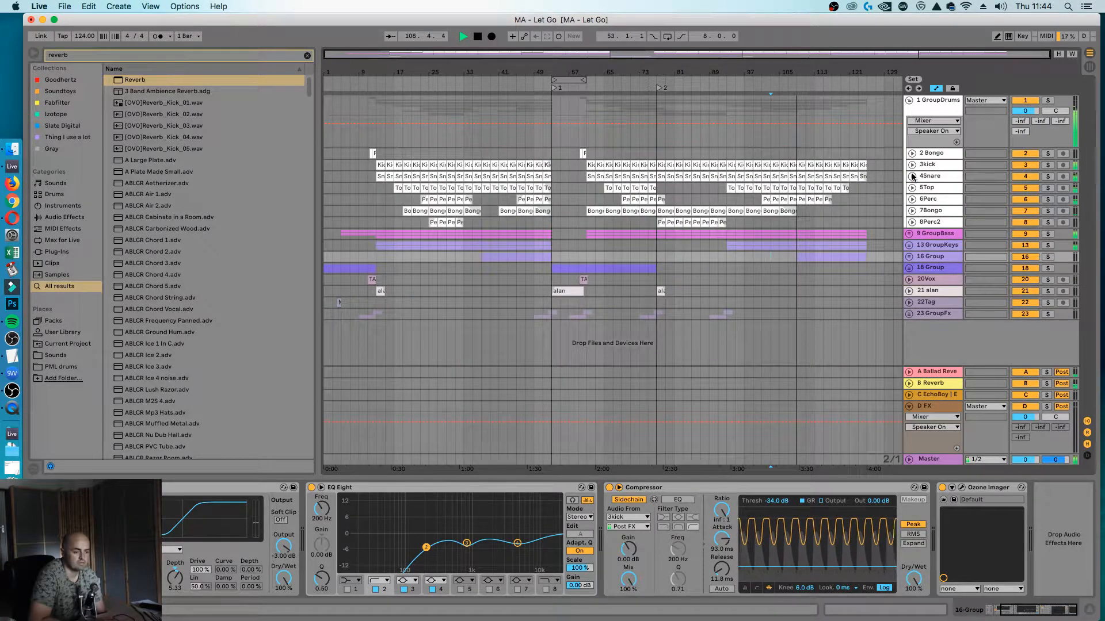
{"action": "key", "text": "space"}
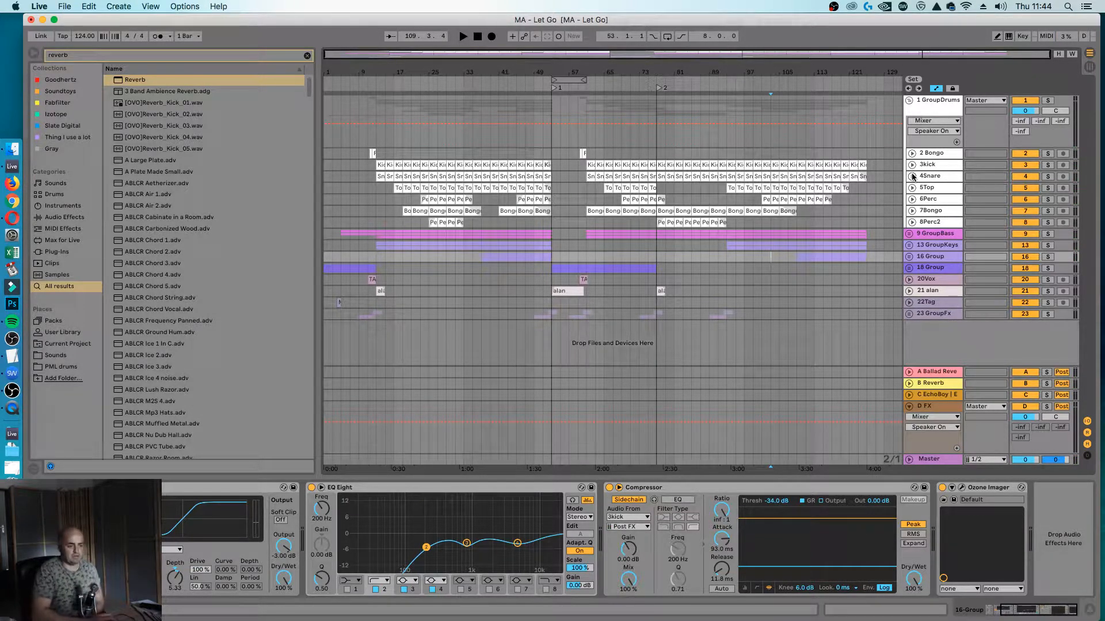
{"action": "left_click", "coordinate": [912, 176]}
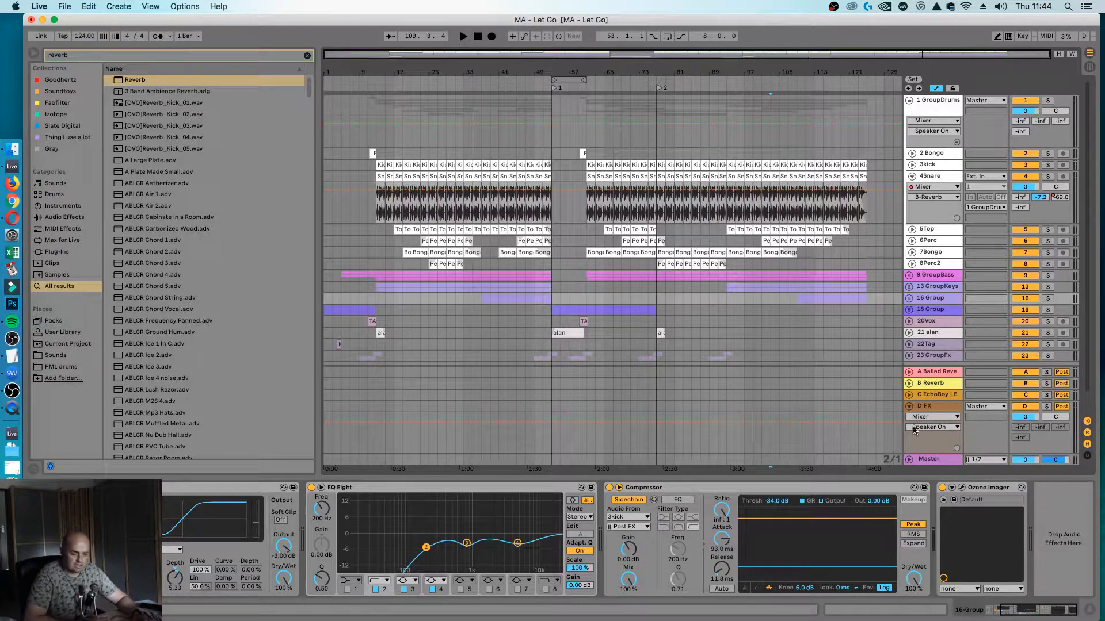
{"action": "left_click", "coordinate": [909, 406]}
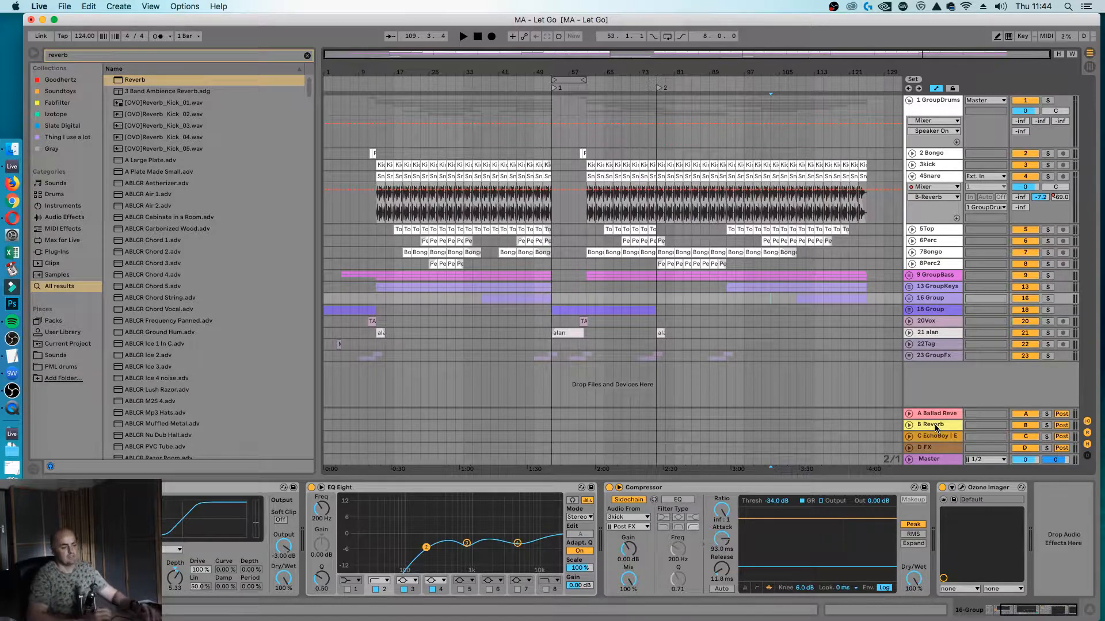
Fold 4Snare and 1 GroupDrums, viewing the Master's effects and the drum group's effects.
{"action": "left_click", "coordinate": [926, 460]}
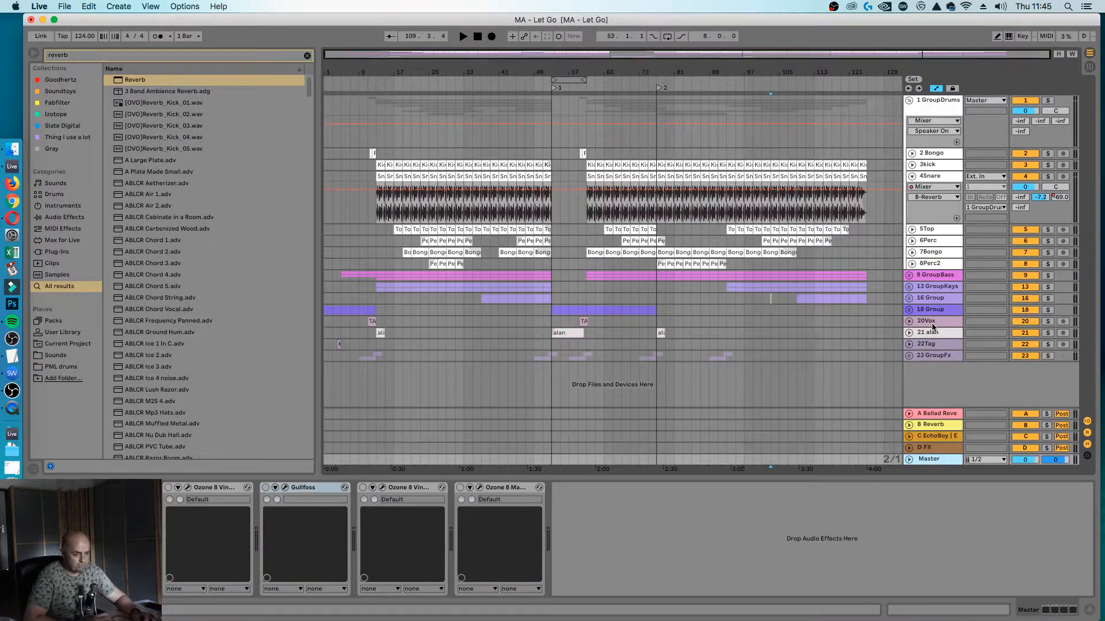
{"action": "left_click", "coordinate": [912, 176]}
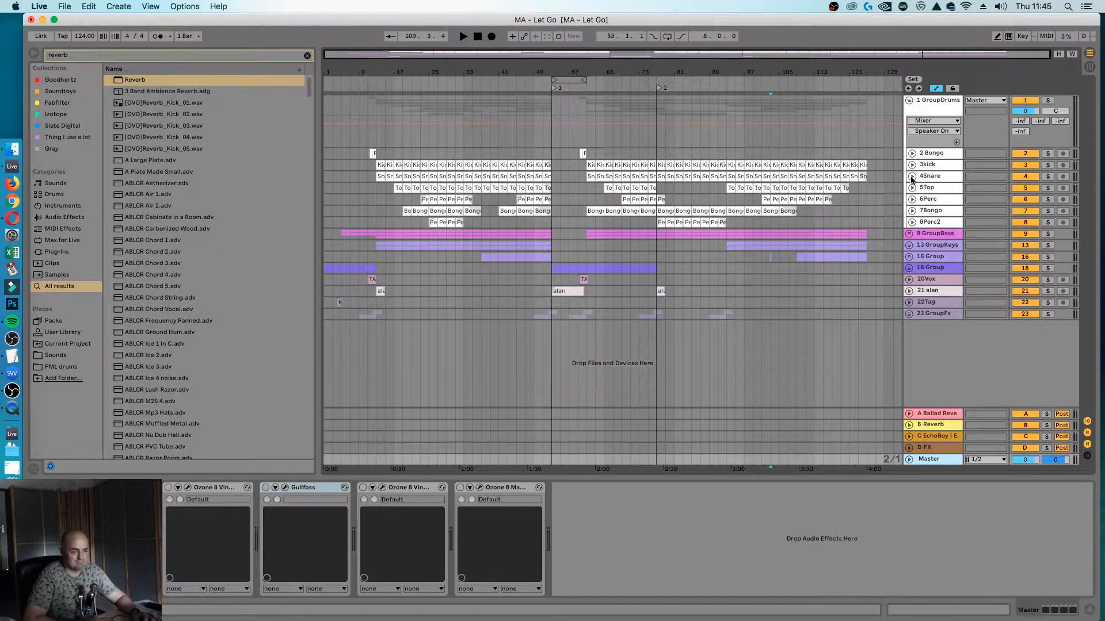
{"action": "left_click", "coordinate": [909, 101]}
{"action": "left_click", "coordinate": [936, 110]}
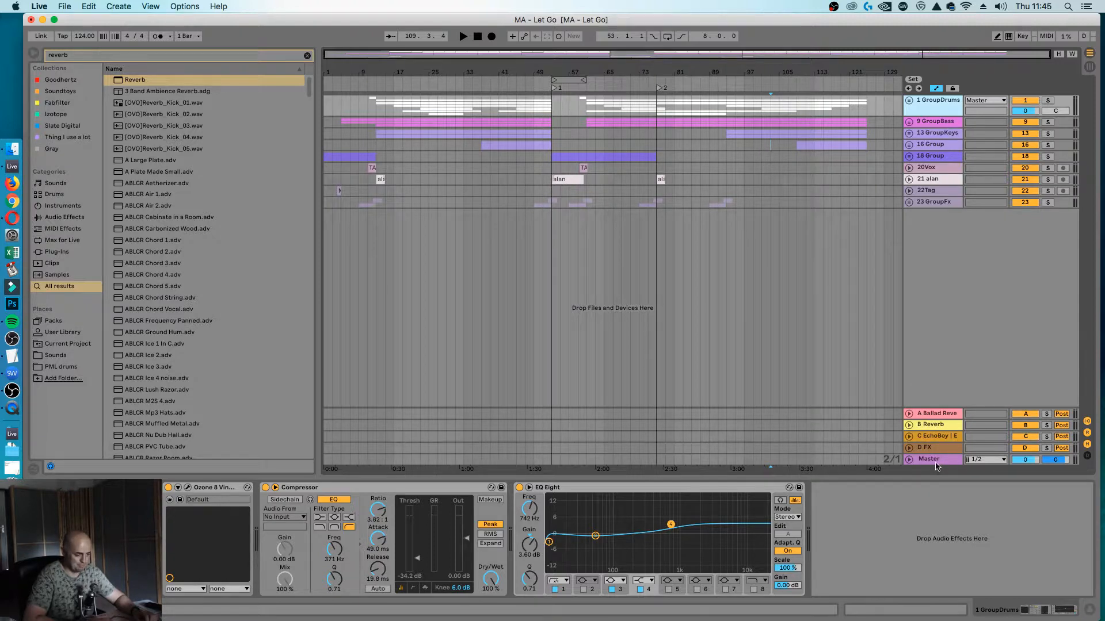
Go through the Ozone 8 devices in the Master track's effect chain.
{"action": "left_click", "coordinate": [935, 460]}
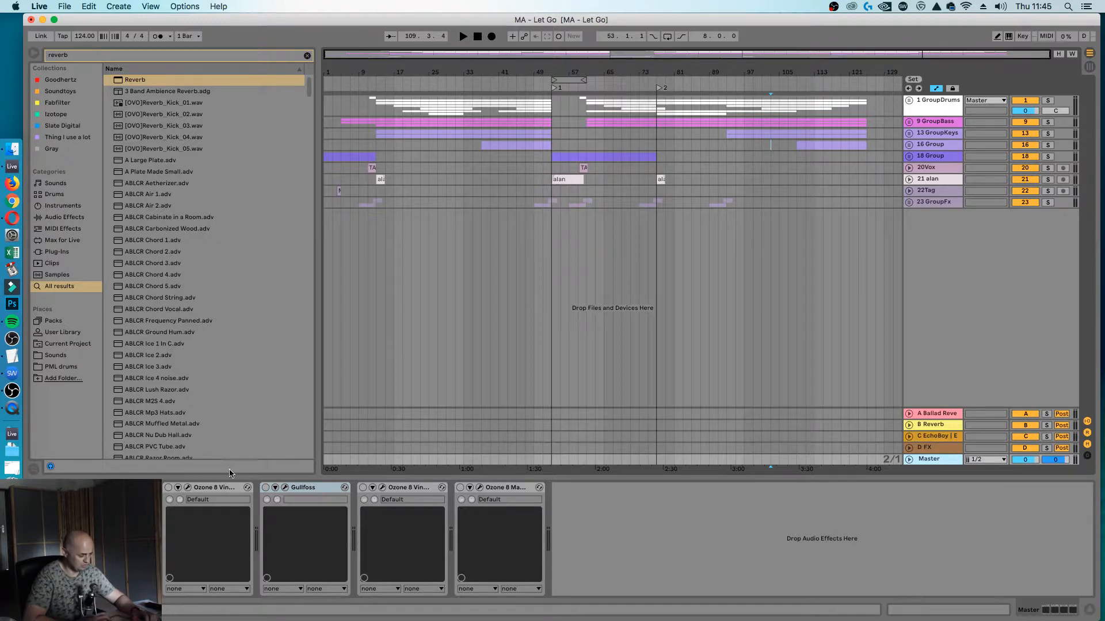
{"action": "left_click", "coordinate": [224, 488]}
{"action": "left_click", "coordinate": [398, 493]}
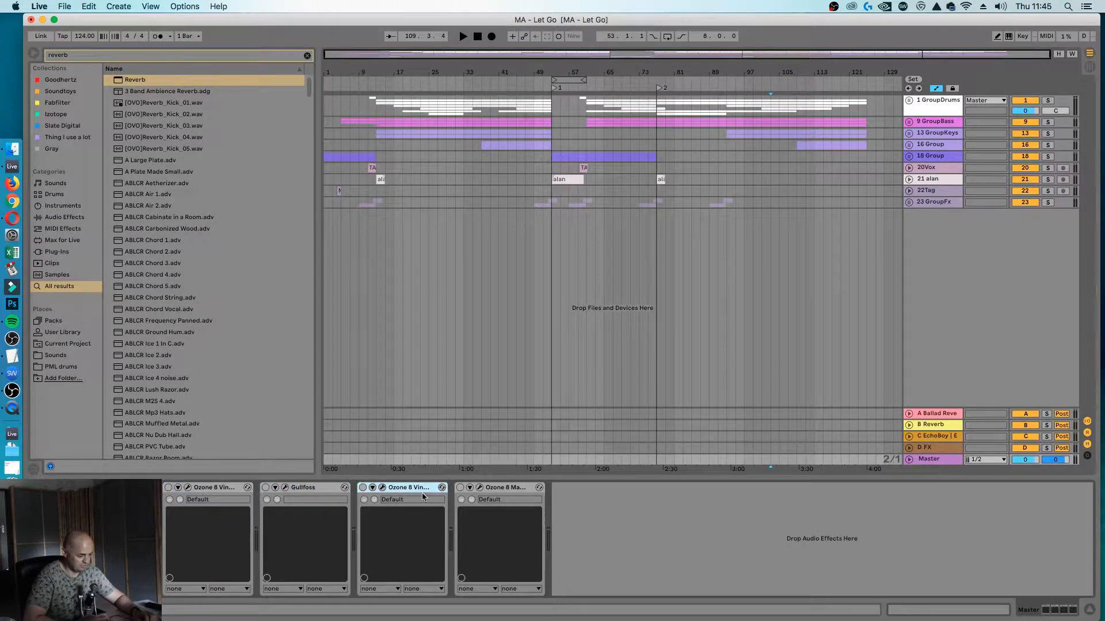
{"action": "left_click", "coordinate": [499, 494]}
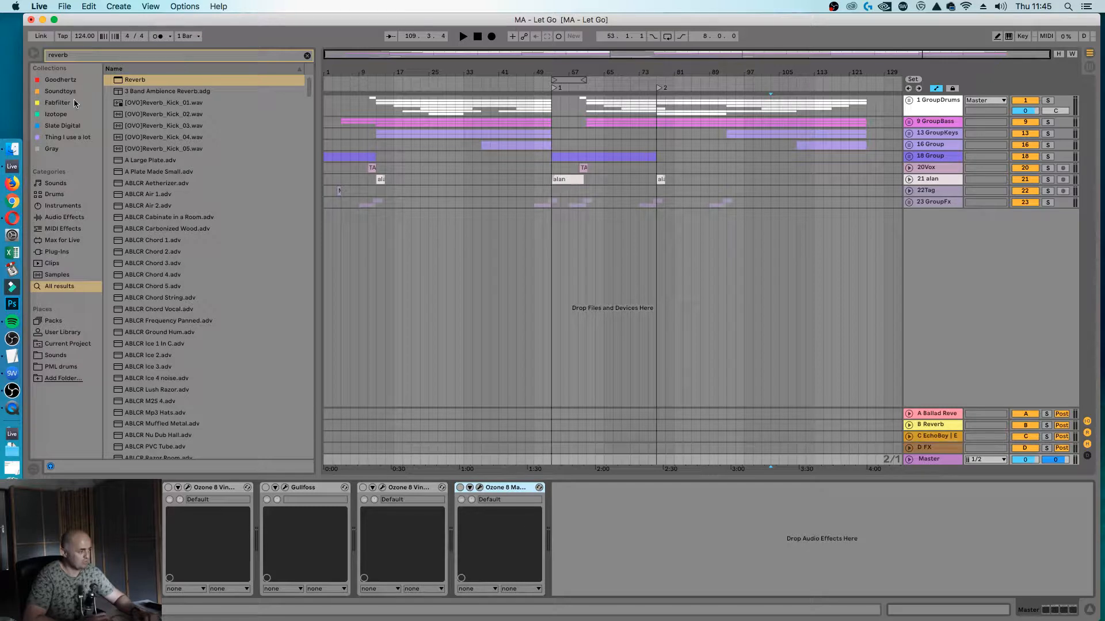
Search the browser for "ozone 8" and add Ozone 8 at the end of the Master's effect chain.
{"action": "left_click", "coordinate": [135, 53]}
{"action": "type", "text": "ozone 8"}
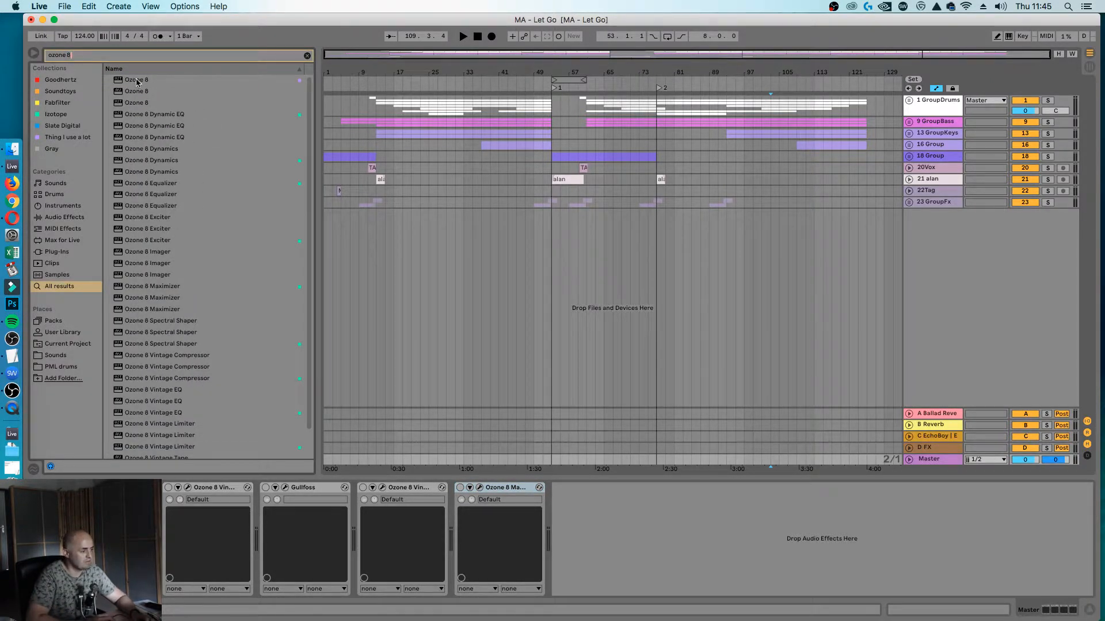
{"action": "left_click_drag", "start_coordinate": [137, 83], "coordinate": [626, 496]}
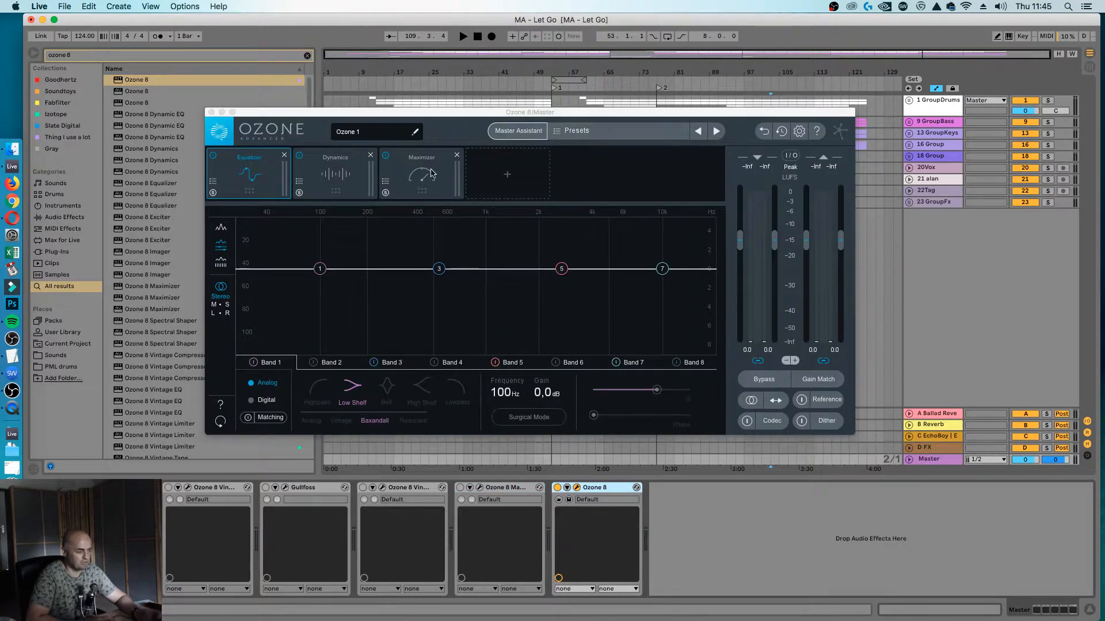
Remove the default Maximizer, Dynamics and Equalizer modules from Ozone 8.
{"action": "left_click", "coordinate": [456, 155]}
{"action": "left_click", "coordinate": [369, 155]}
{"action": "left_click", "coordinate": [284, 154]}
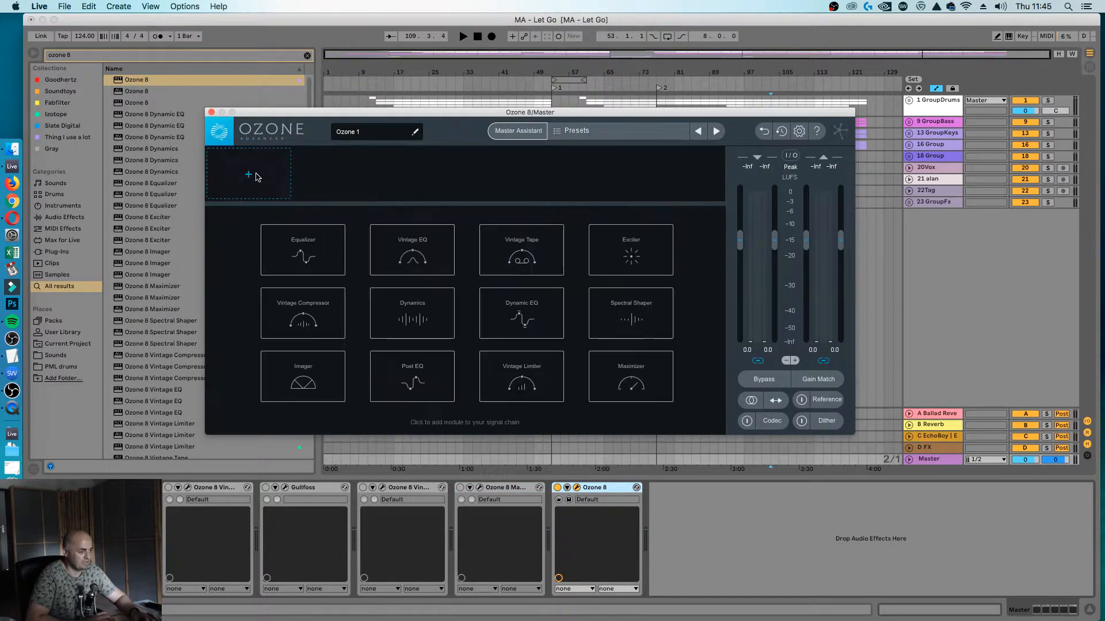
Add Vintage Compressor and Vintage Tape modules to Ozone 8's signal chain.
{"action": "left_click", "coordinate": [297, 311]}
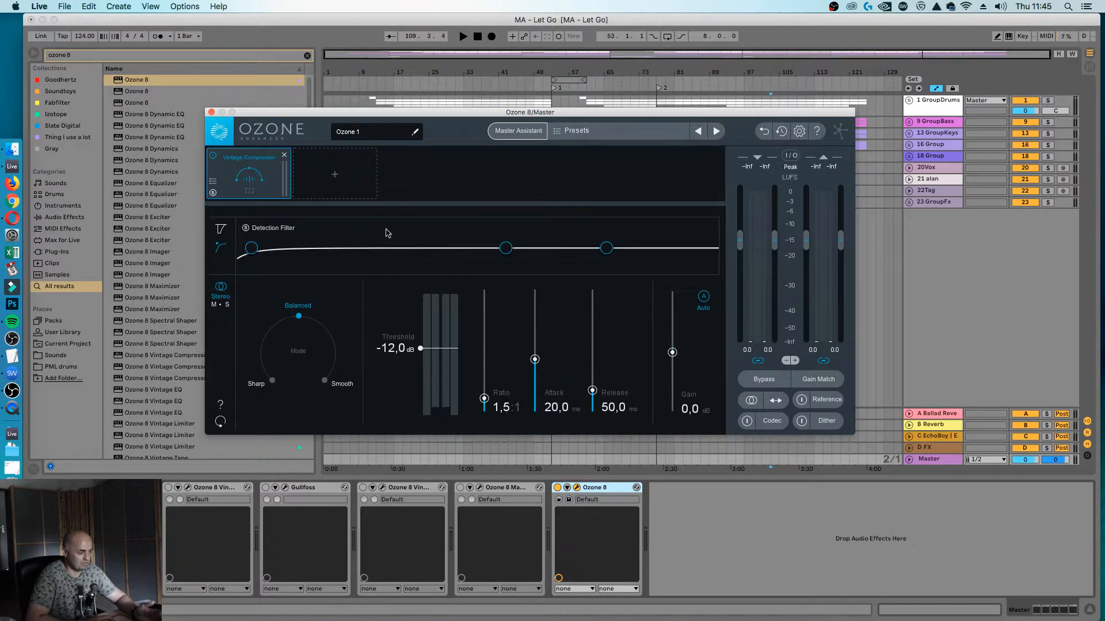
{"action": "left_click", "coordinate": [352, 174]}
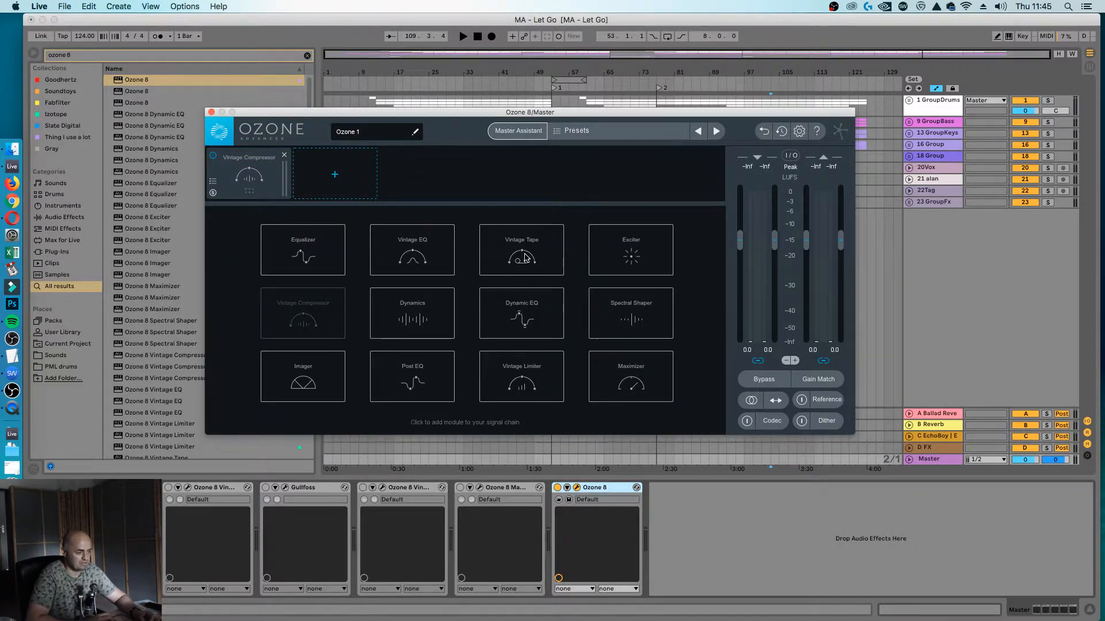
{"action": "left_click", "coordinate": [462, 309]}
{"action": "left_click_drag", "start_coordinate": [426, 353], "coordinate": [425, 305]}
Add Vintage Limiter, Vintage EQ and Maximizer modules in Ozone 8, placing the limiter between the EQ and the Maximizer.
{"action": "left_click", "coordinate": [446, 180]}
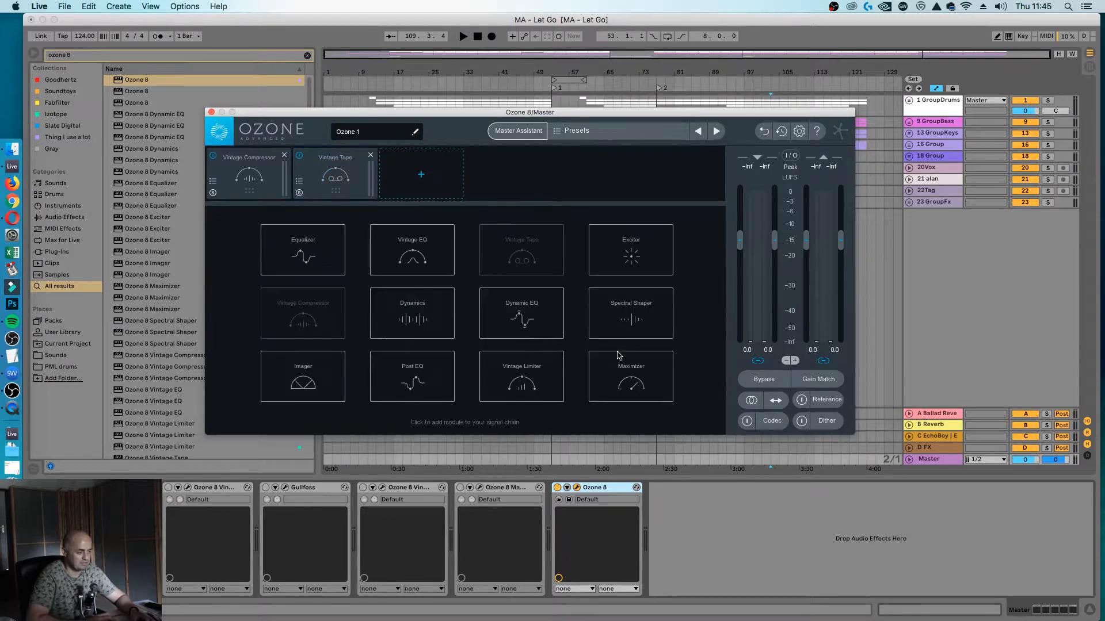
{"action": "left_click", "coordinate": [517, 386]}
{"action": "left_click", "coordinate": [494, 175]}
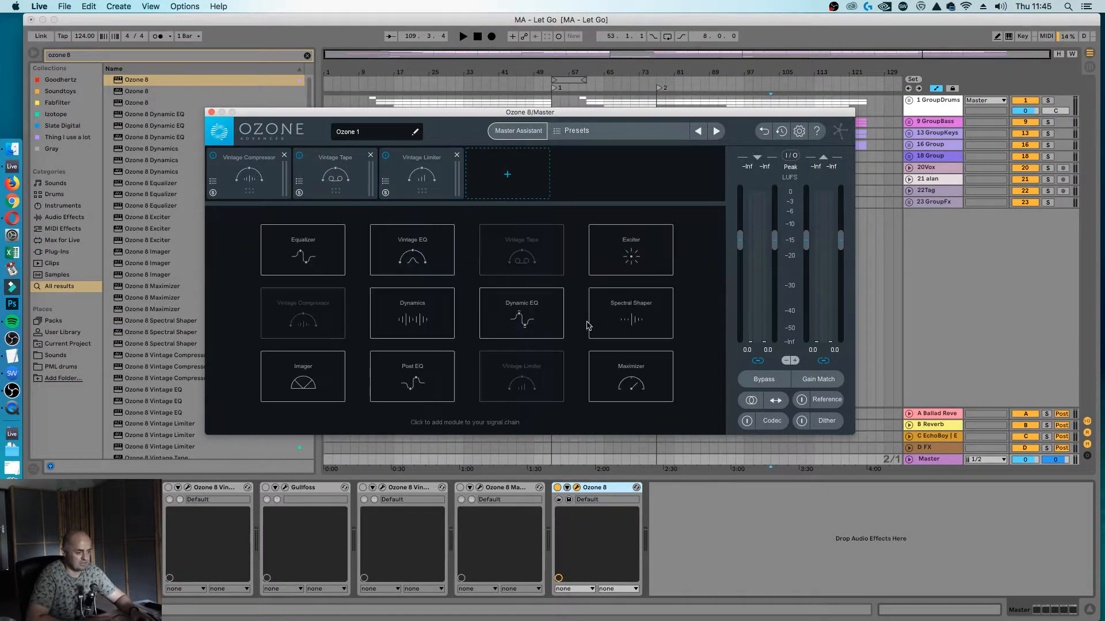
{"action": "left_click", "coordinate": [424, 238]}
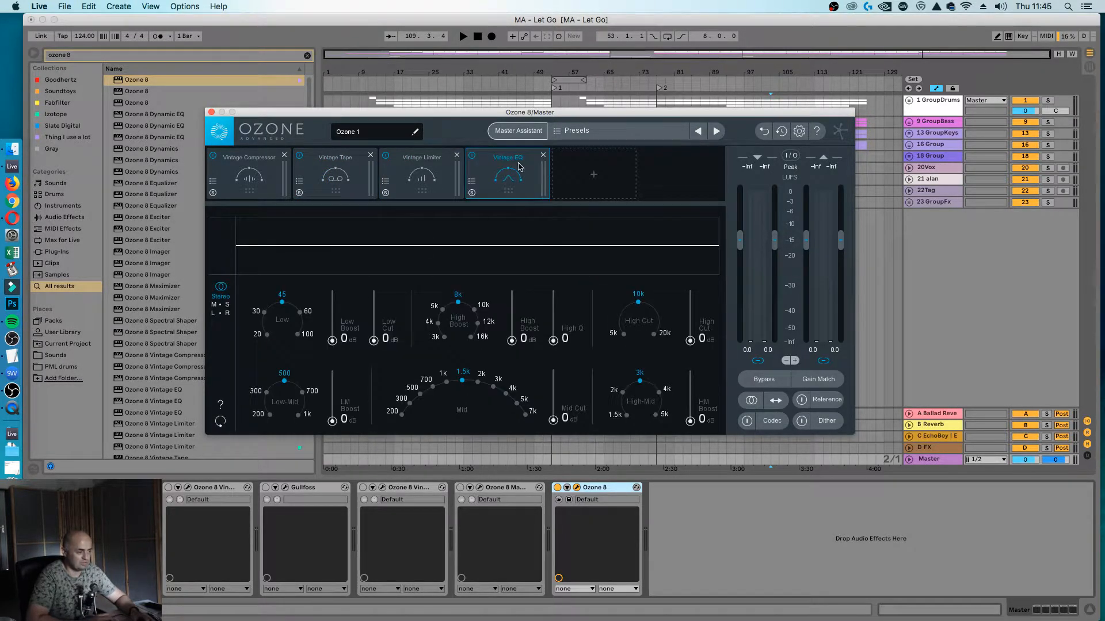
{"action": "left_click", "coordinate": [614, 181]}
{"action": "left_click", "coordinate": [639, 386]}
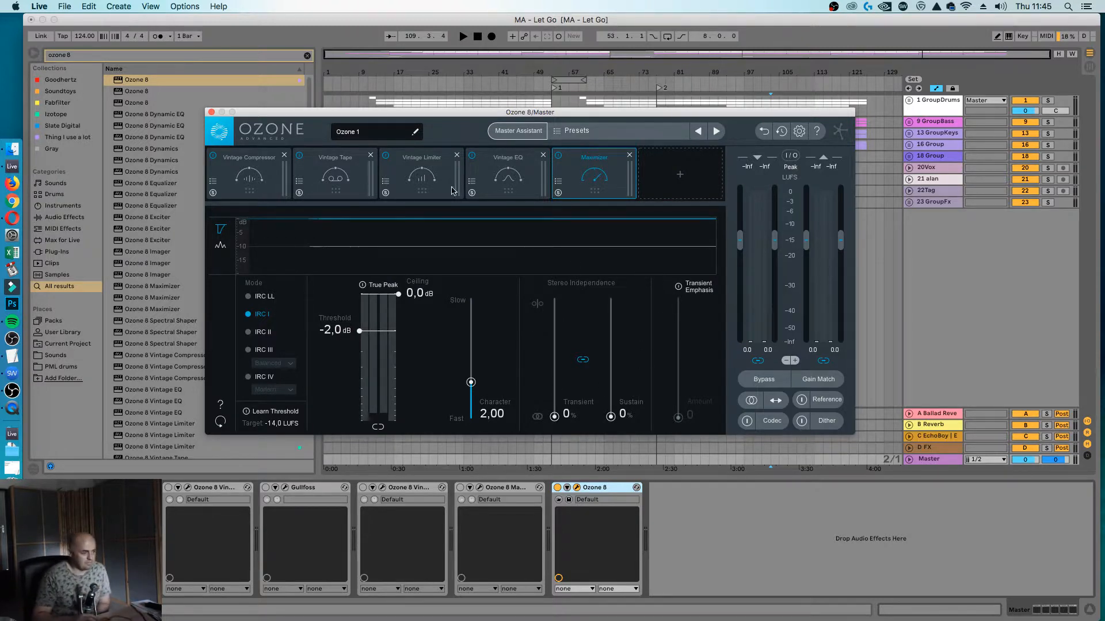
{"action": "left_click_drag", "start_coordinate": [429, 182], "coordinate": [511, 184]}
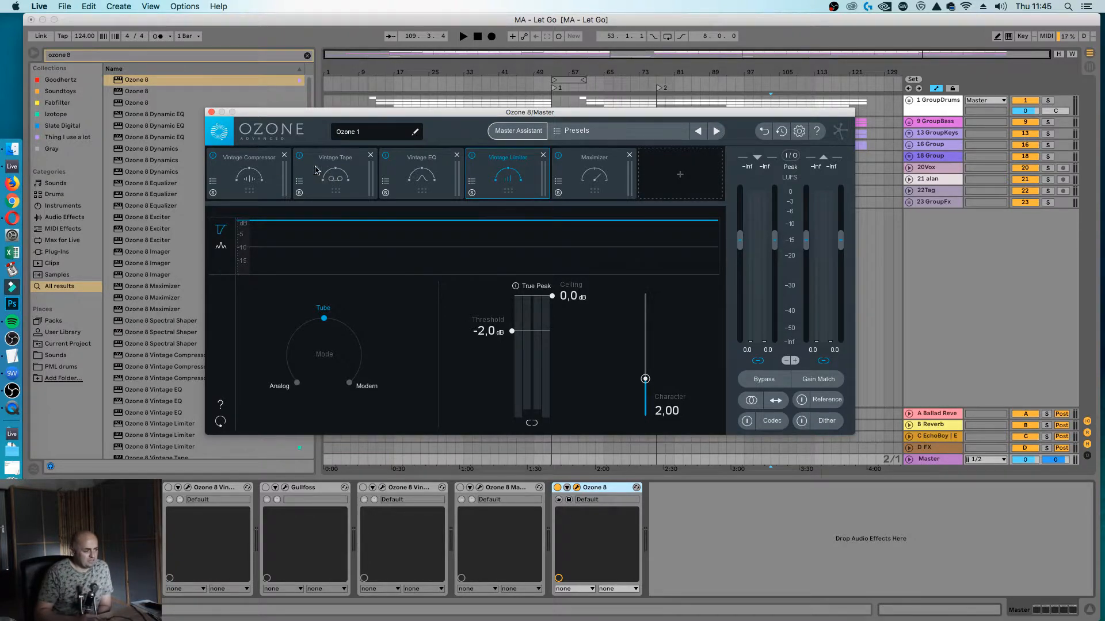
Compare the separate devices on the Master with Ozone 8's modules, opening the Vintage EQ and Maximizer modules.
{"action": "left_click", "coordinate": [251, 493]}
{"action": "left_click", "coordinate": [310, 493]}
{"action": "left_click", "coordinate": [471, 490]}
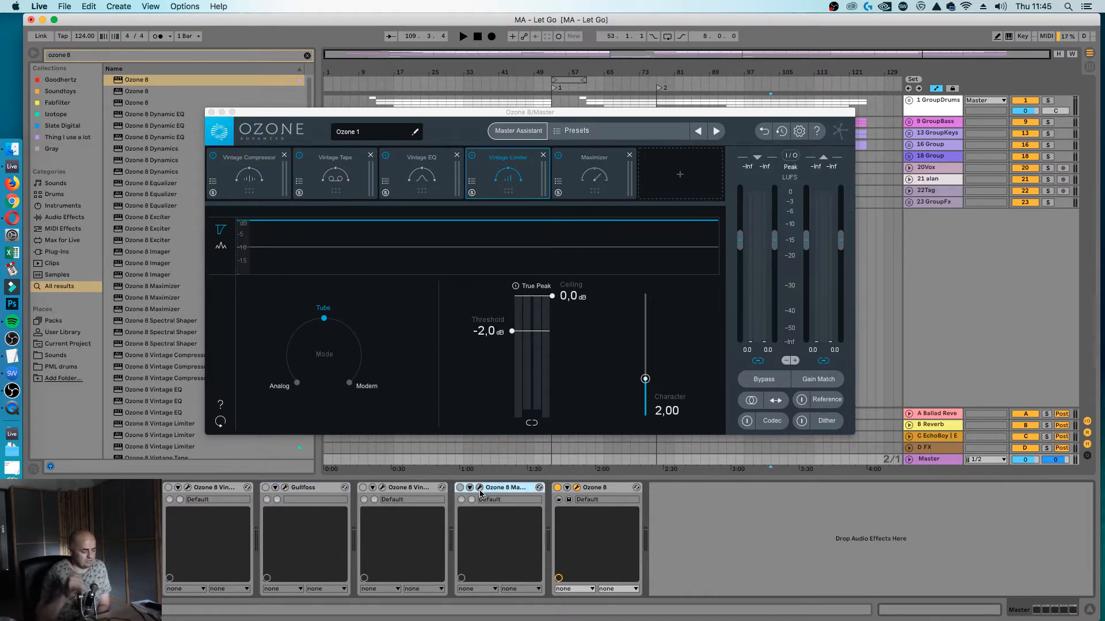
{"action": "left_click", "coordinate": [409, 178]}
{"action": "left_click", "coordinate": [606, 180]}
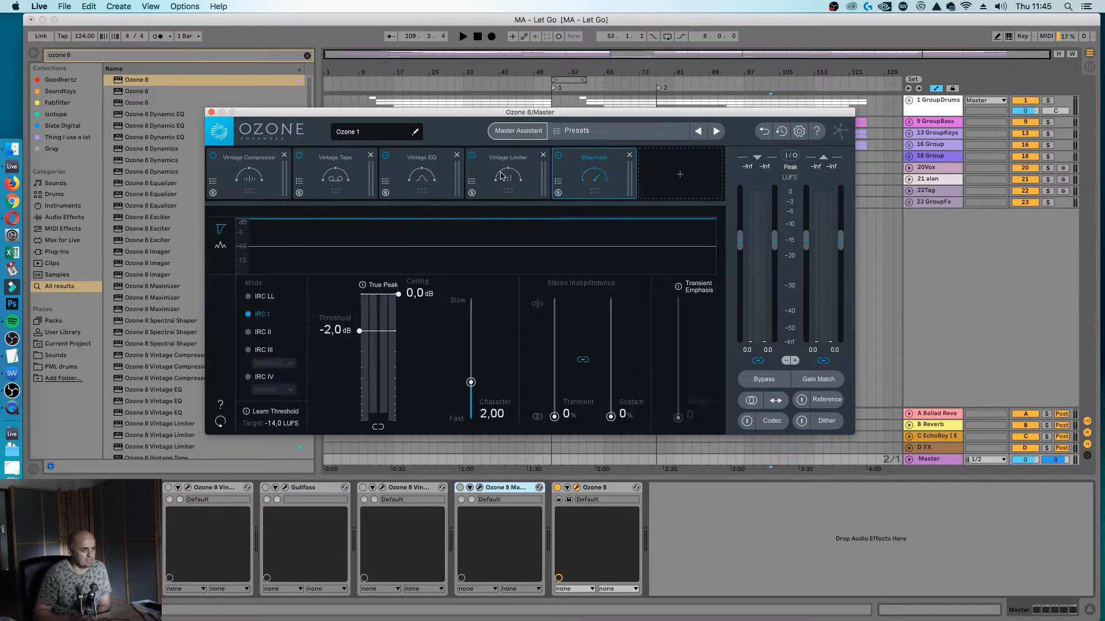
Open Ozone 8's Vintage Tape and Vintage Compressor modules, and deactivate the Ozone 8 device on the Master.
{"action": "left_click", "coordinate": [309, 171]}
{"action": "left_click", "coordinate": [234, 176]}
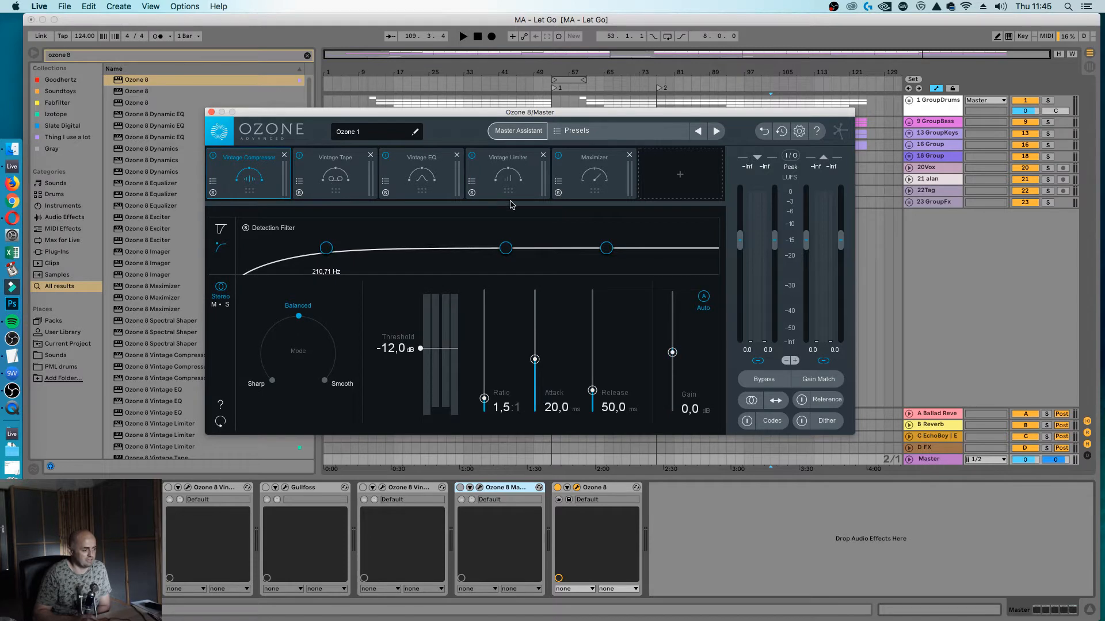
{"action": "left_click", "coordinate": [579, 485]}
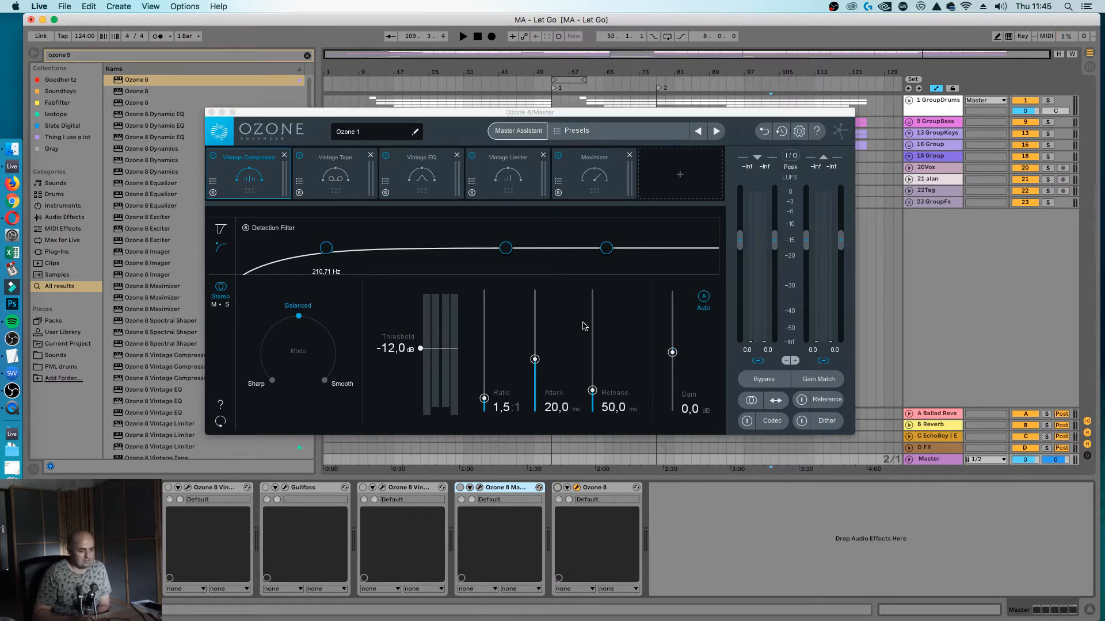
Turn on Gain Match in Ozone 8 and toggle Bypass on and off for a level-matched comparison.
{"action": "left_click", "coordinate": [807, 380]}
{"action": "left_click", "coordinate": [817, 381]}
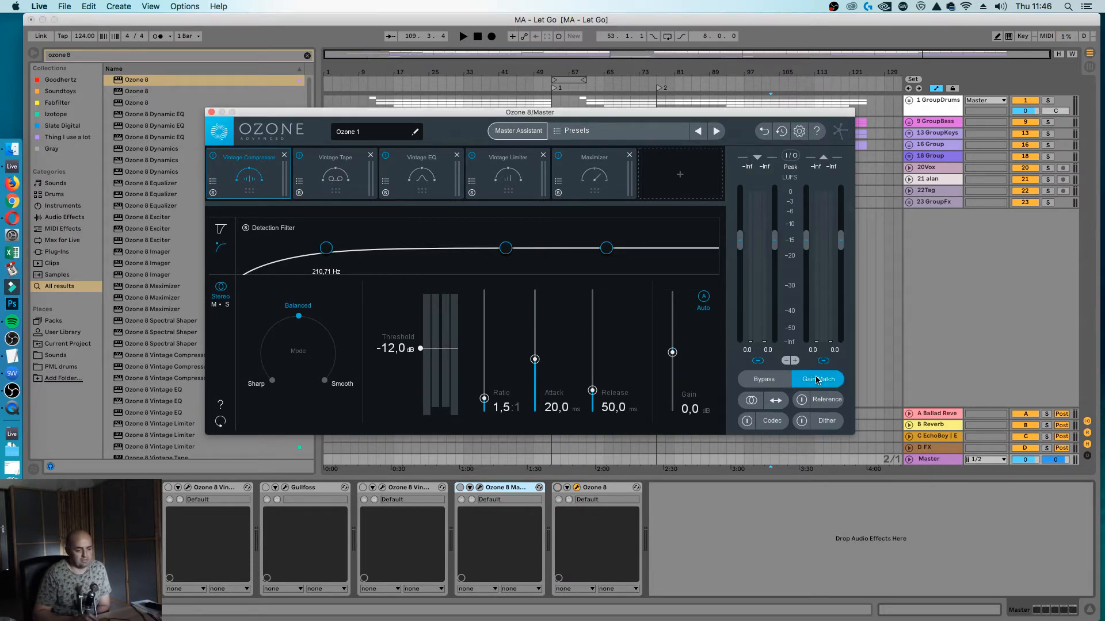
{"action": "left_click", "coordinate": [774, 380]}
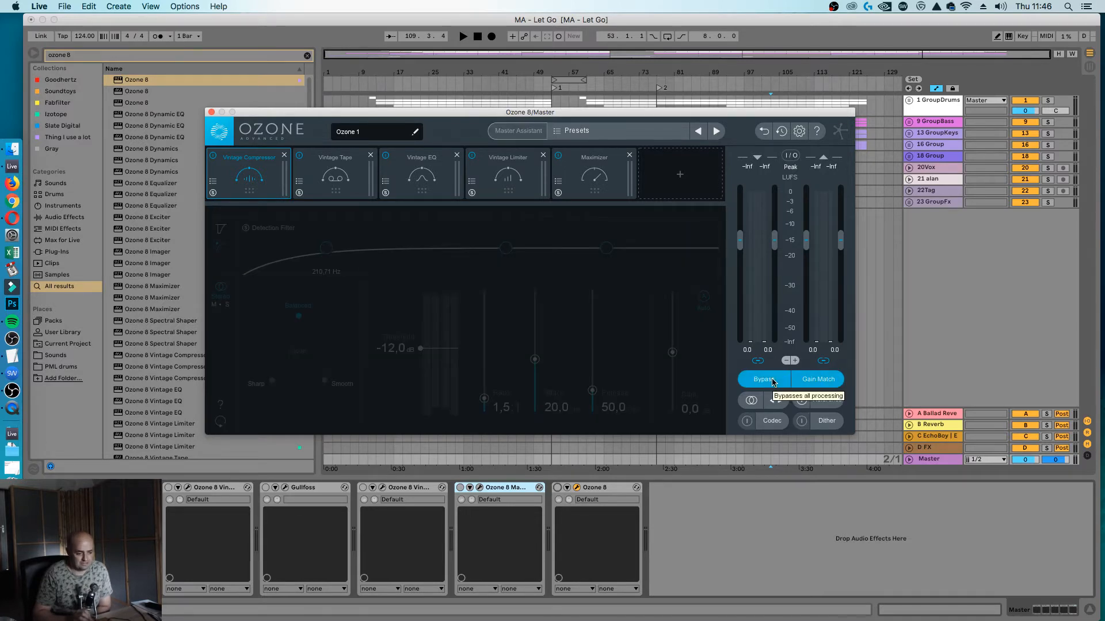
{"action": "left_click", "coordinate": [774, 381]}
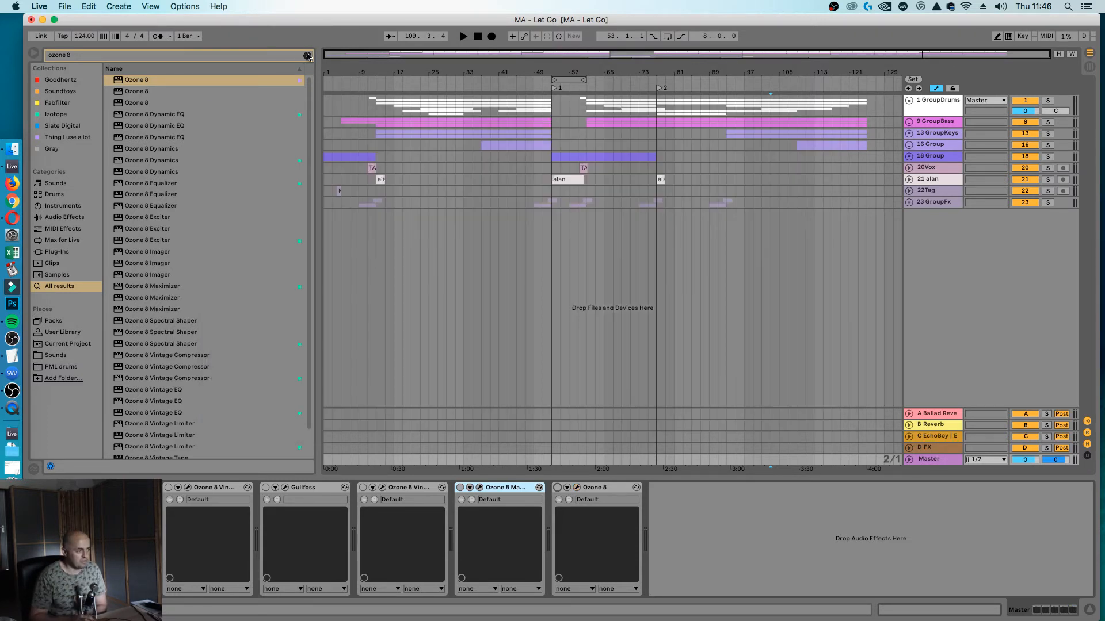
Clear the "ozone 8" search from the browser.
{"action": "left_click", "coordinate": [307, 55]}
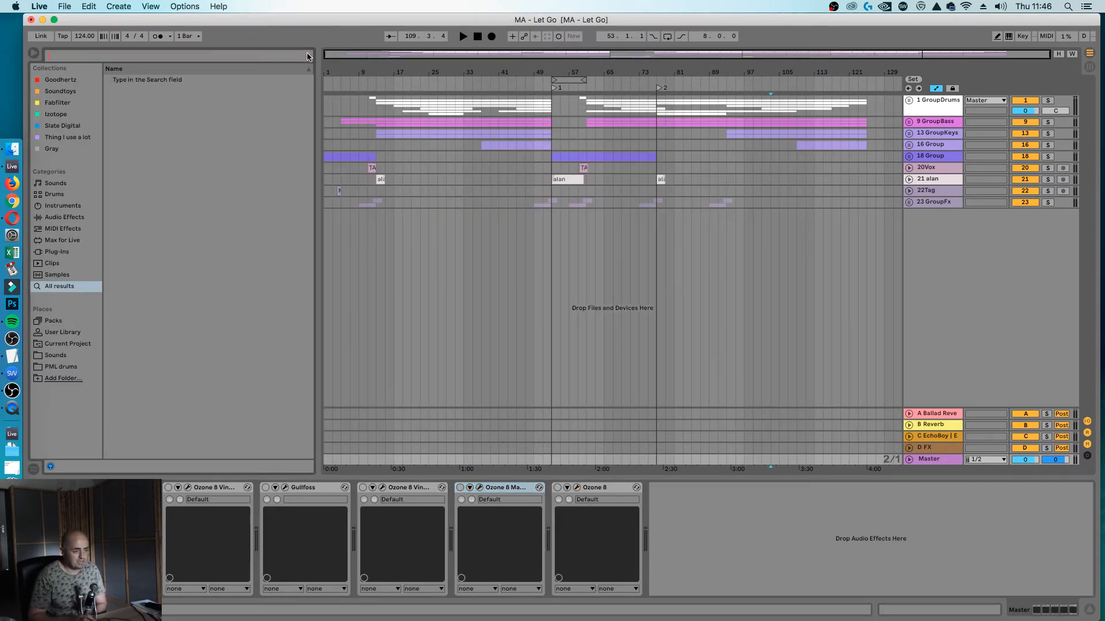